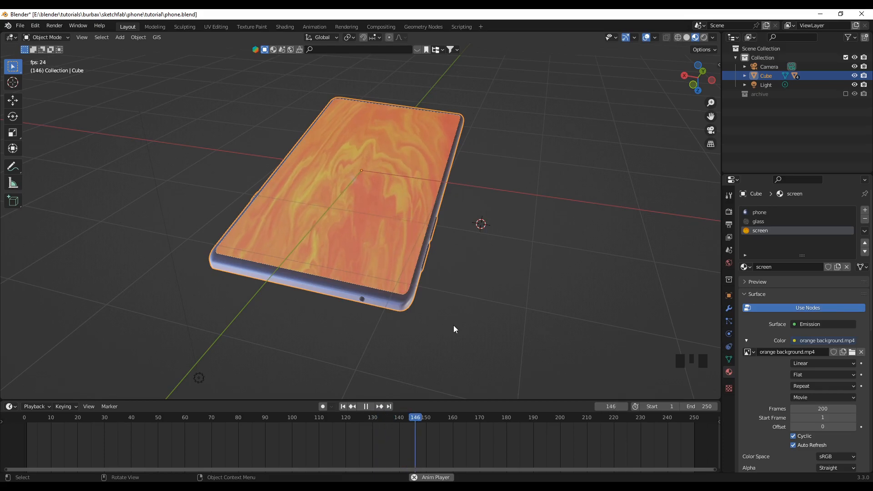
Tilt the finished phone model around the global Y axis and rotate it back to lying nearly flat.
key("r")
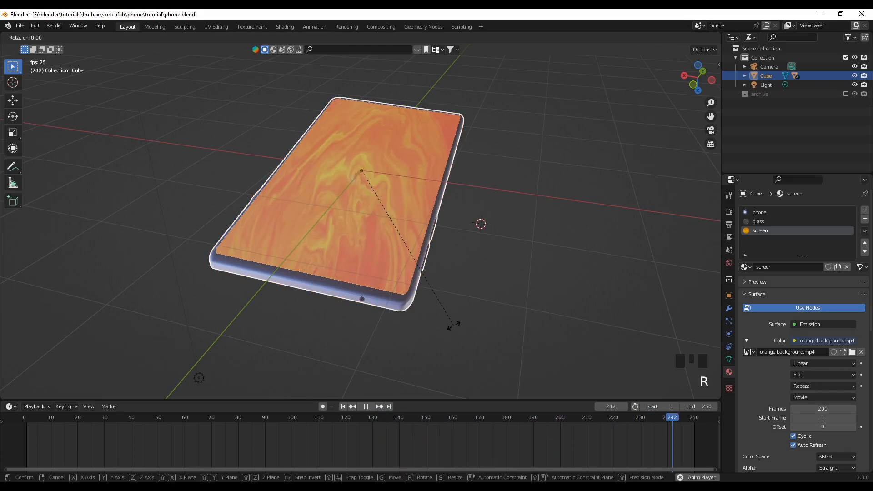
key("y")
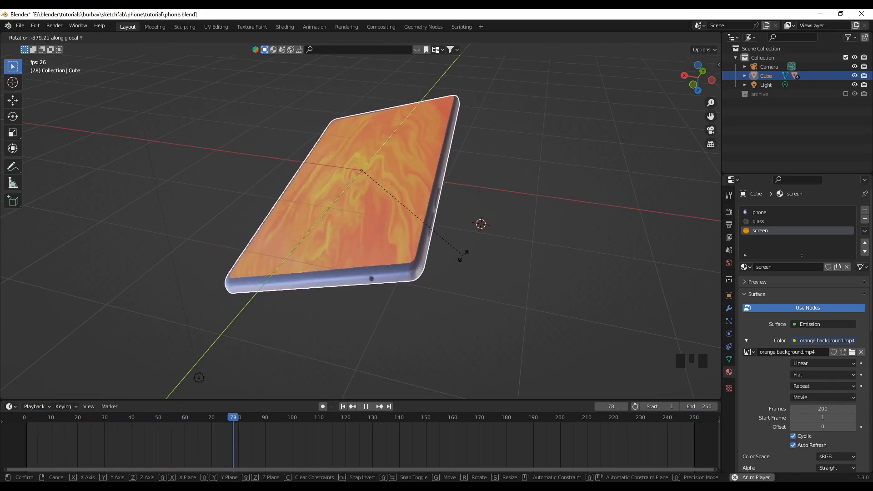
left_click(477, 160)
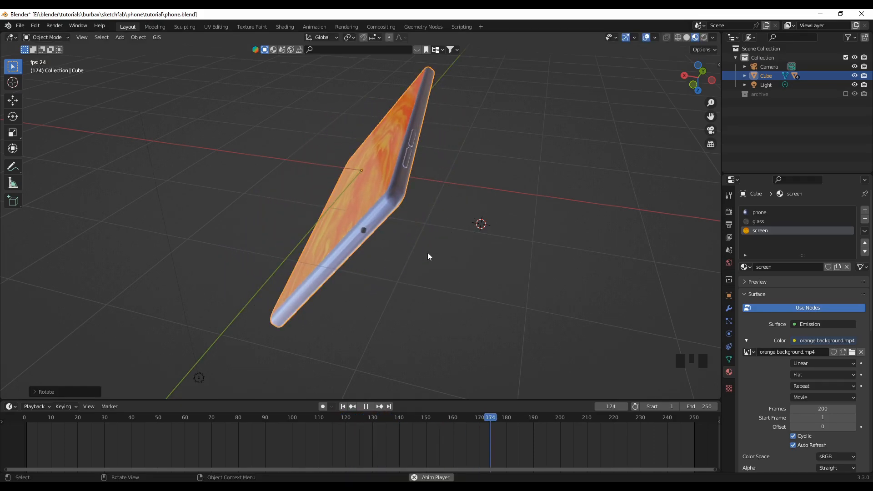
key("r")
key("y")
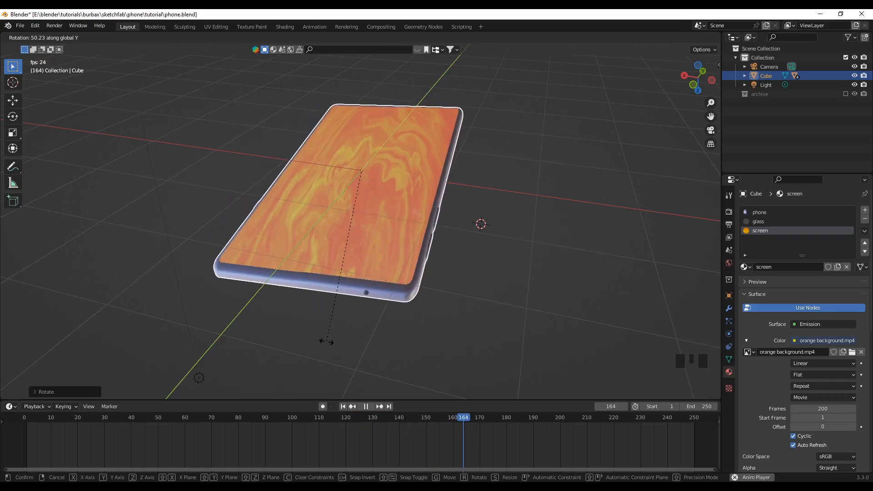
left_click(321, 337)
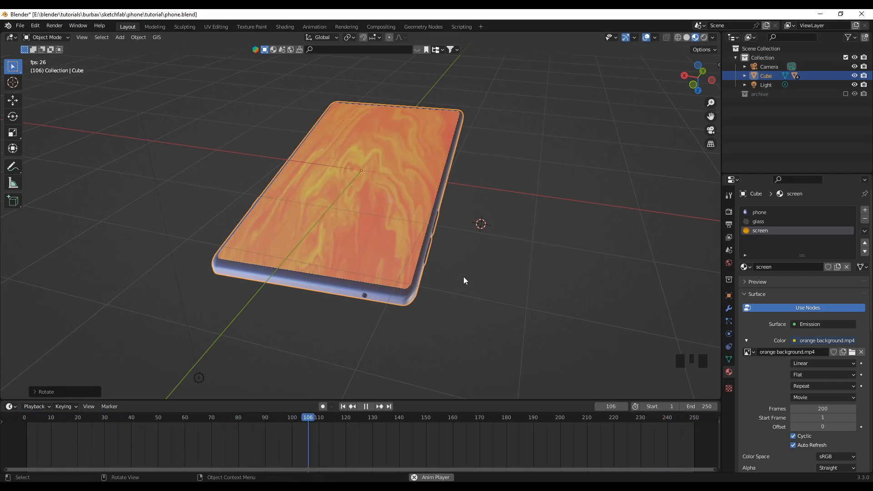
Examine the finished phone's screen, side buttons, back and camera module from several angles.
scroll(287, 291, "up", 2)
middle_click_drag(287, 291, 487, 306)
left_click(373, 299)
middle_click_drag(373, 300, 391, 308)
scroll(403, 305, "down", 2)
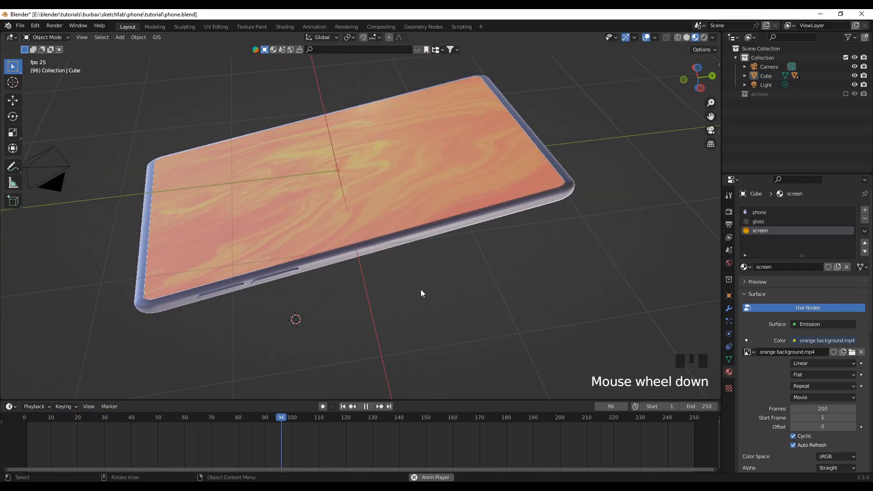
middle_click_drag(415, 278, 297, 189)
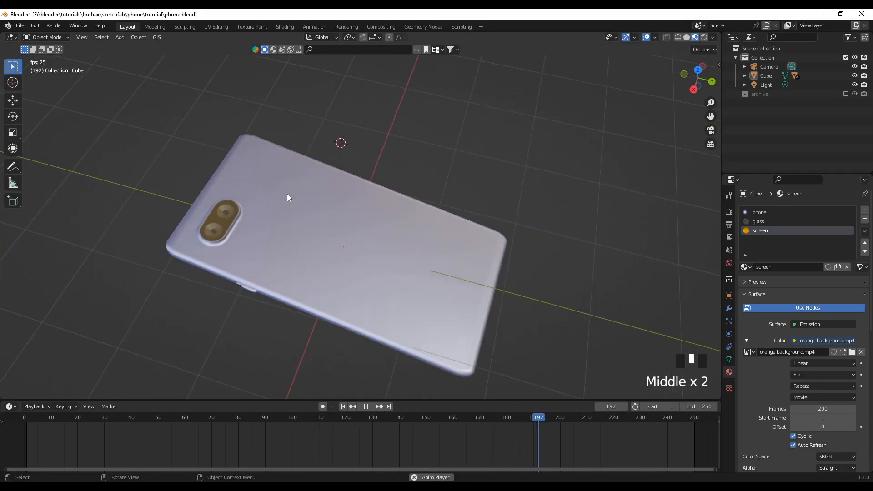
scroll(256, 291, "up", 3)
middle_click_drag(255, 292, 241, 242)
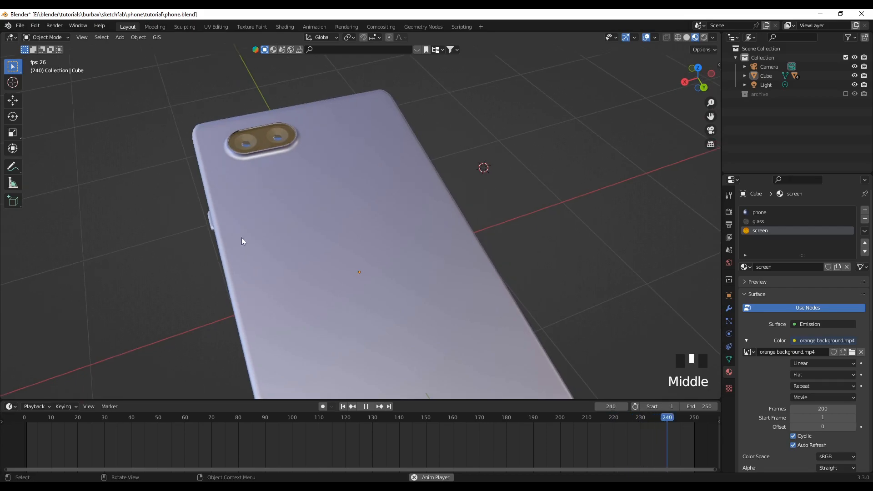
scroll(247, 214, "up", 3)
middle_click_drag(239, 195, 363, 273, "shift")
middle_click_drag(335, 318, 483, 102, "shift")
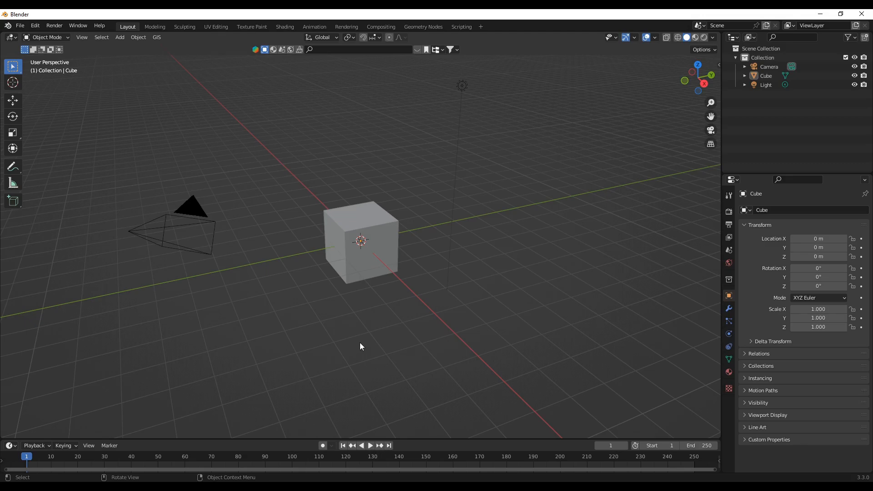
Select the default cube in the new scene and start the Shortcut VUr display in the viewport.
scroll(359, 343, "down", 2)
scroll(360, 342, "up", 5)
scroll(360, 348, "down", 2)
left_click(354, 292)
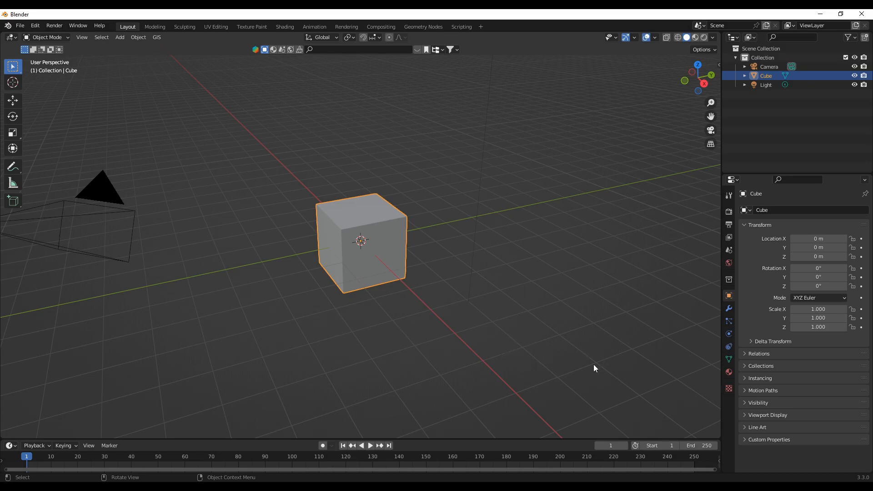
key("n")
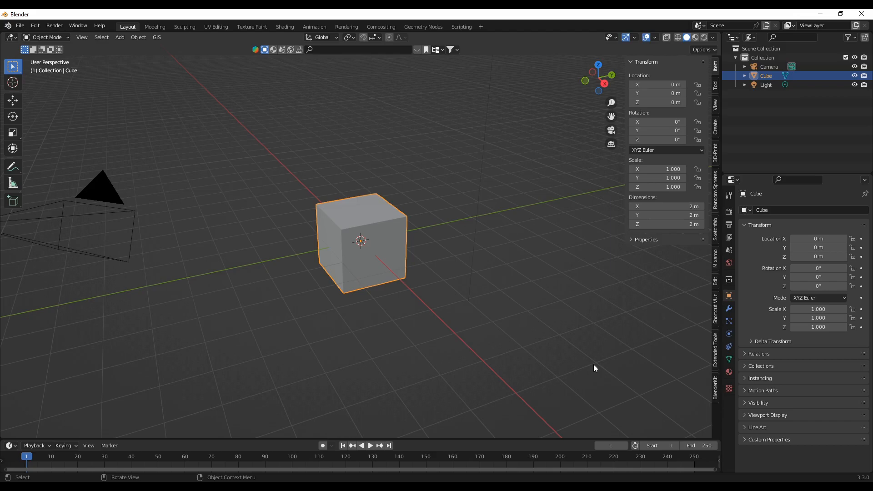
left_click(715, 313)
left_click(643, 75)
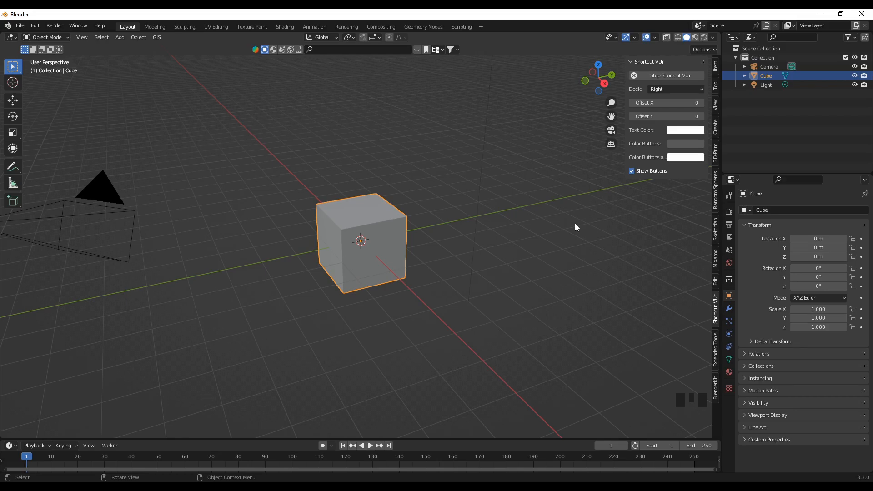
key("n")
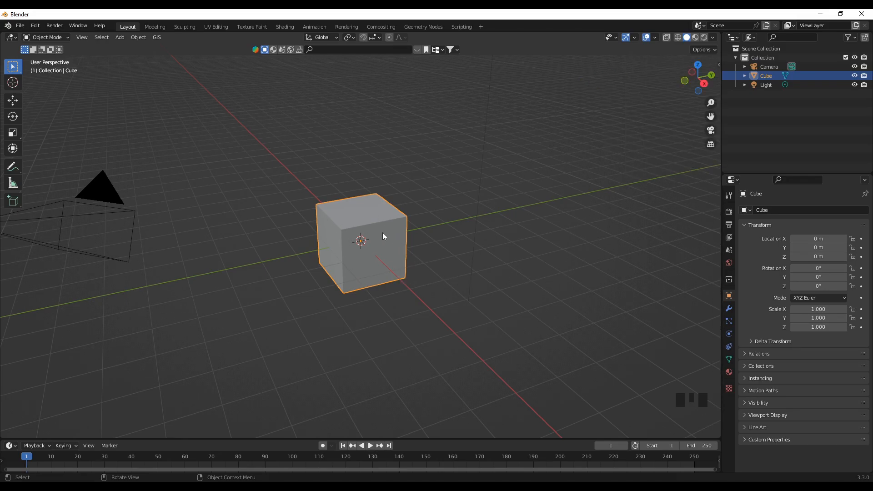
Flatten the cube's mesh in Edit Mode by scaling it to 0 along the Z axis.
key("Tab")
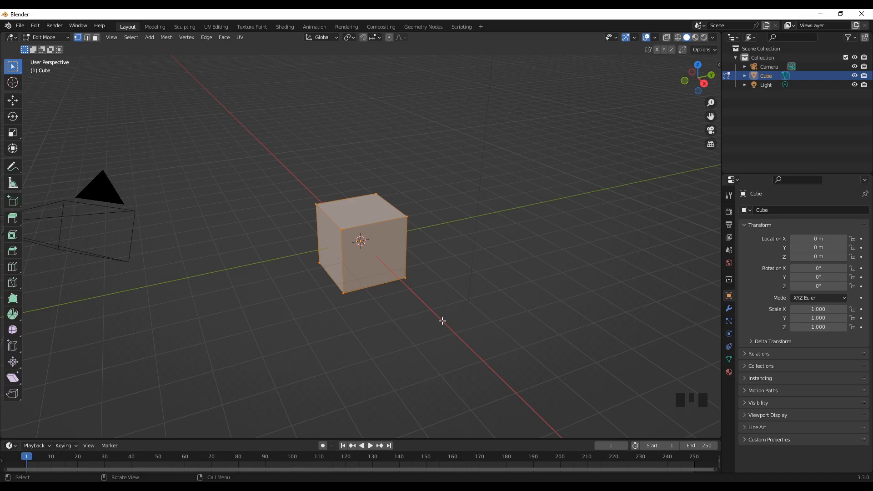
key("s")
key("z")
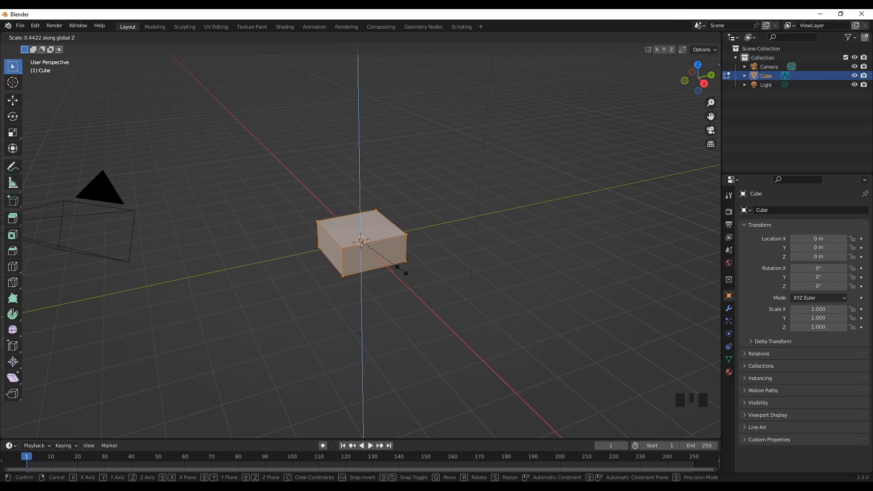
type("0")
key("Return")
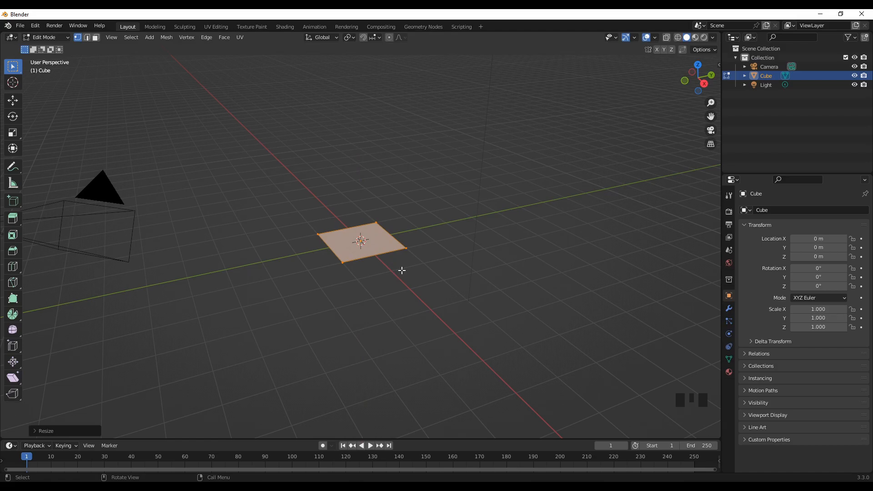
Merge the flattened cube's overlapping vertices by distance and return to Object Mode.
scroll(397, 271, "up", 4)
middle_click_drag(381, 317, 400, 331)
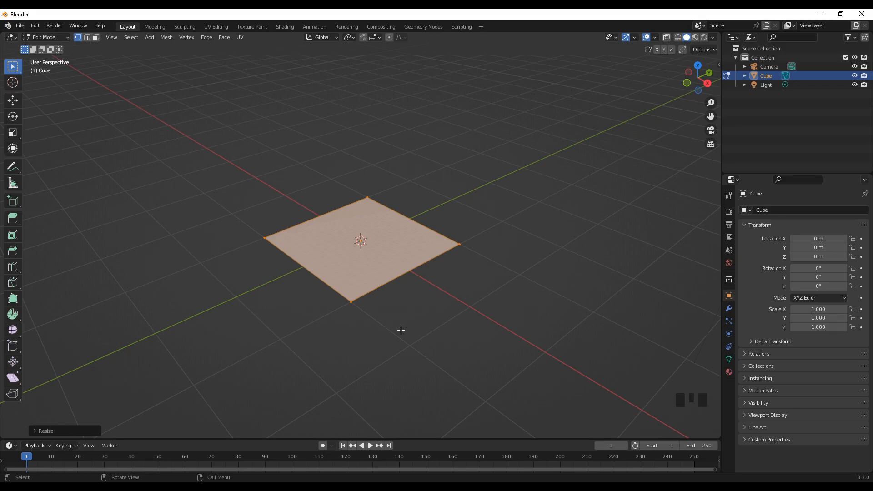
key("m")
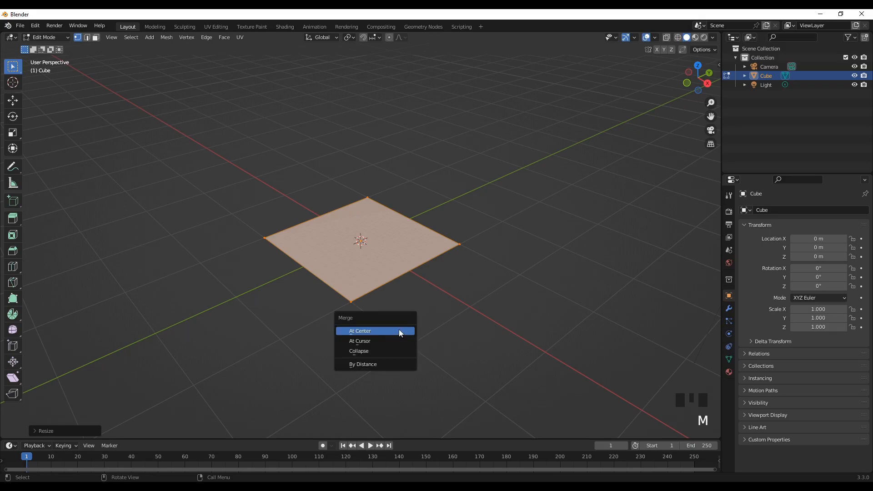
left_click(365, 364)
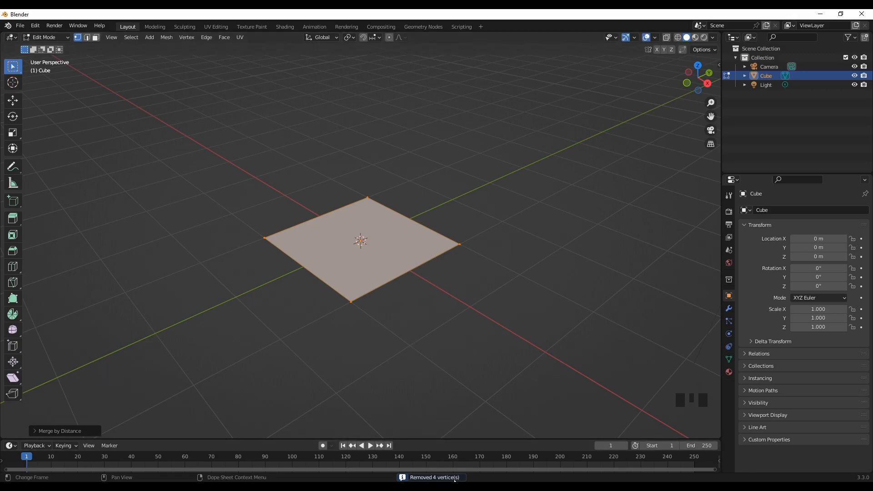
mouse_move(373, 295)
middle_mouse_down()
mouse_move(354, 317)
mouse_move(439, 312)
mouse_move(349, 302)
mouse_move(369, 308)
middle_mouse_up()
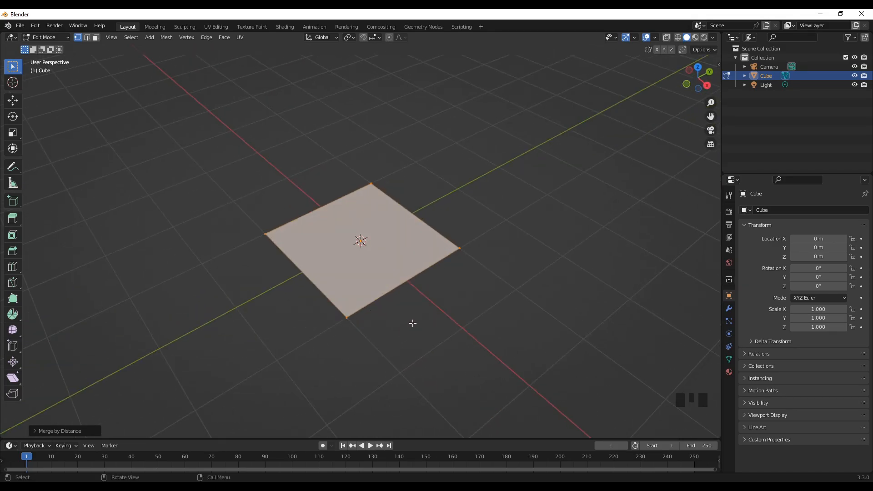
middle_click_drag(413, 323, 413, 327)
key("Tab")
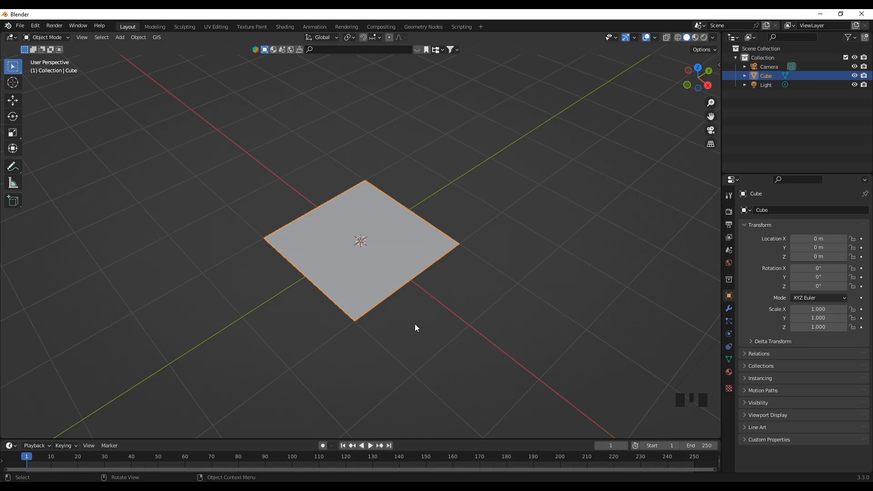
Scale the flat square along the X axis by about 2.03 to form a phone-shaped rectangle.
key("s")
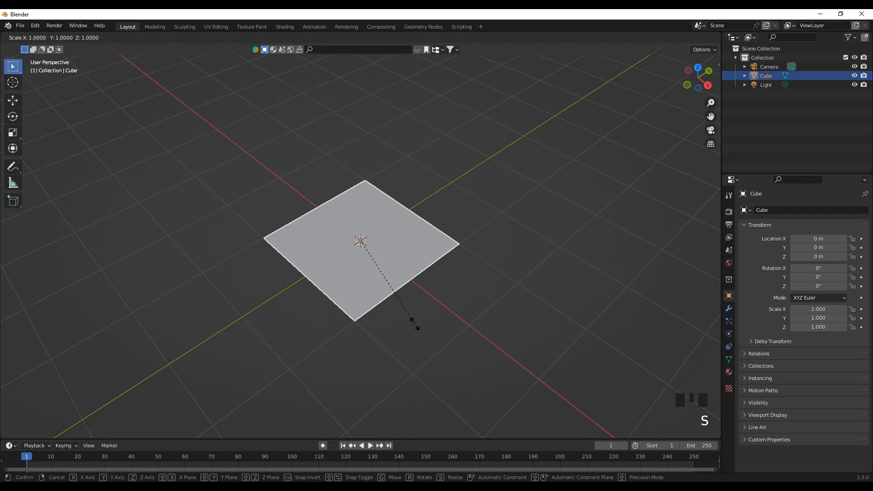
key("x")
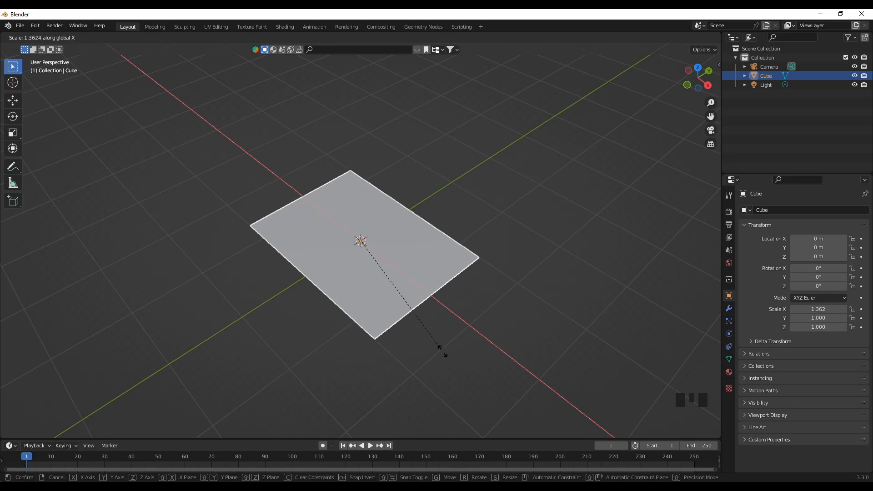
left_click(485, 400)
Add a Bevel modifier to the rectangle and set it to affect vertices.
middle_click_drag(417, 274, 455, 306)
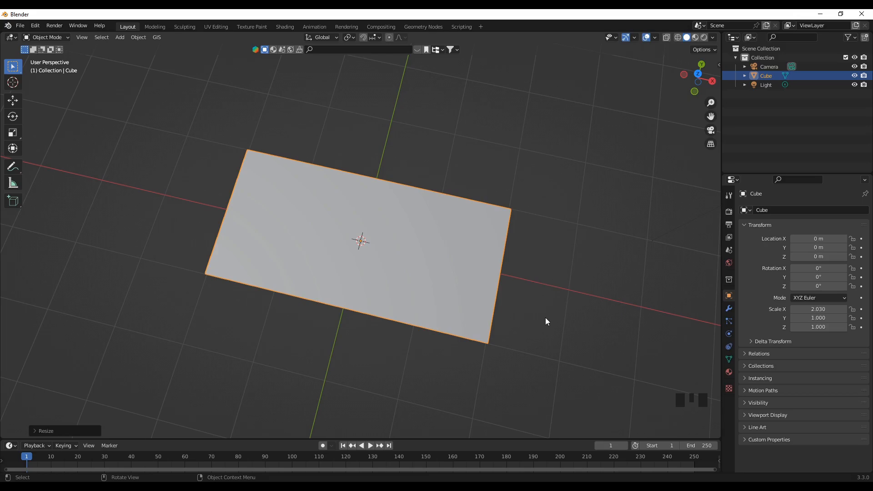
left_click(728, 311)
left_click(789, 210)
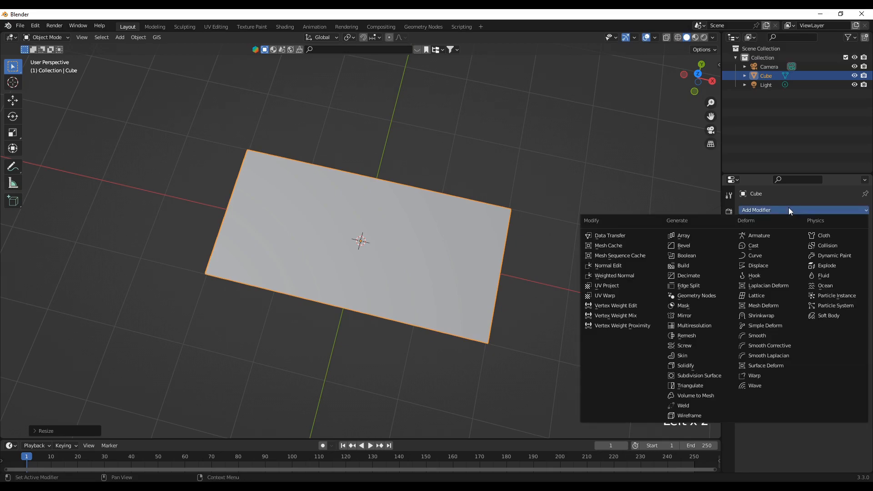
left_click(700, 245)
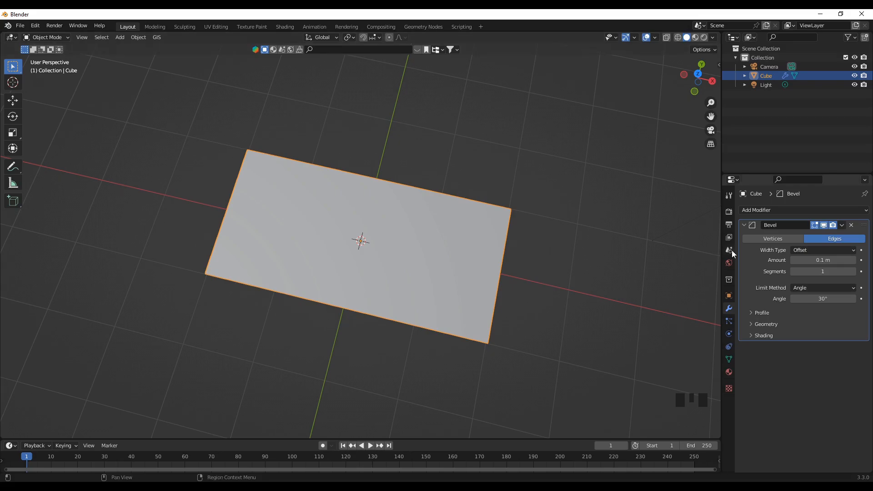
left_click(784, 239)
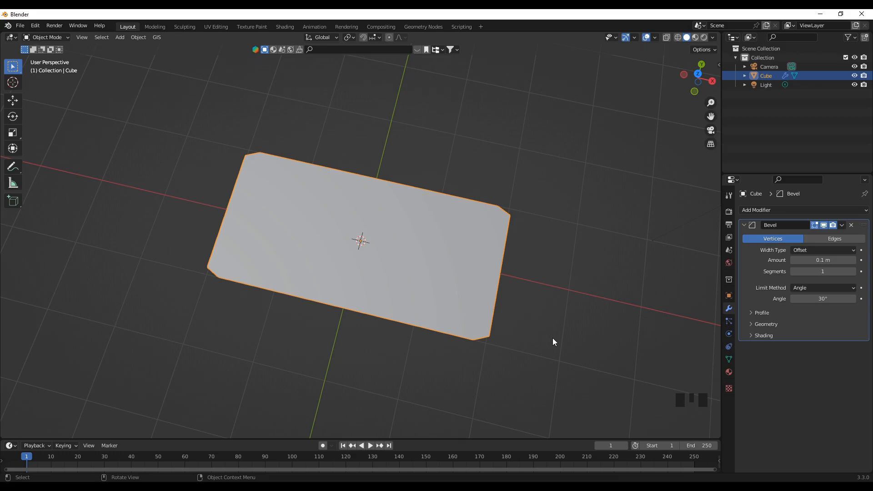
Set the Bevel modifier's segments to 10 to round the rectangle's corners.
left_click(853, 271)
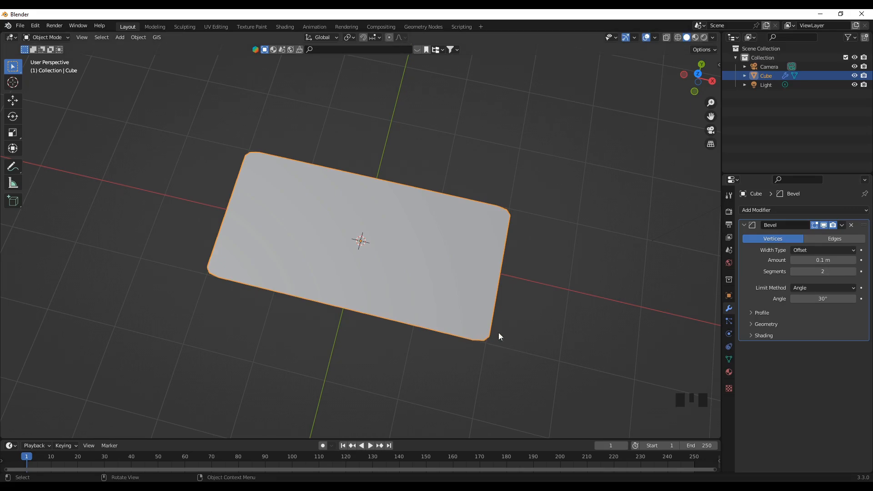
left_click(853, 271)
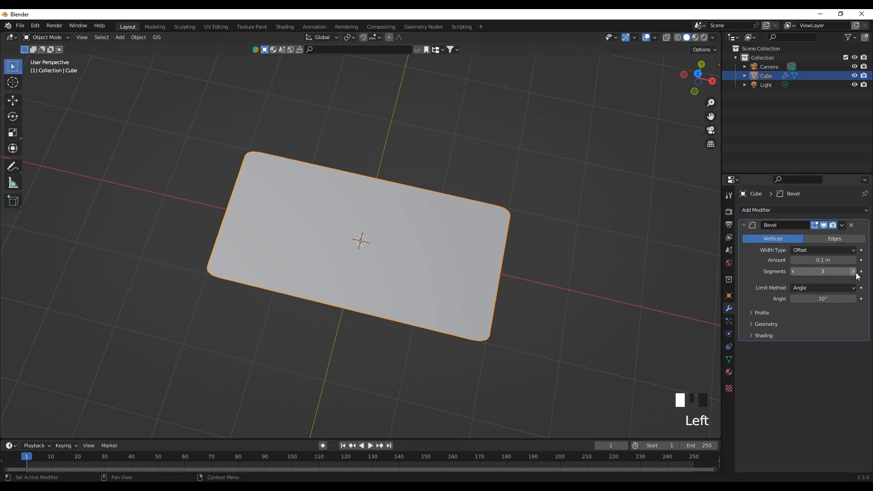
left_click(854, 271)
left_click(854, 272)
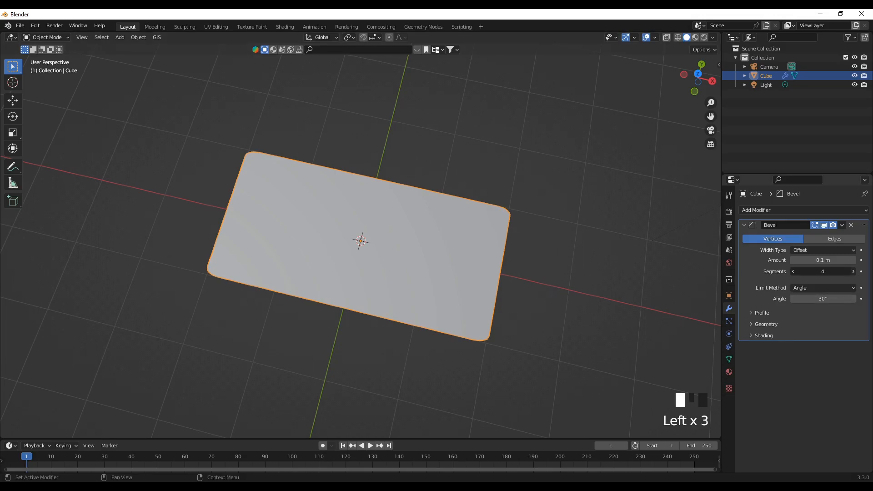
left_click(855, 273)
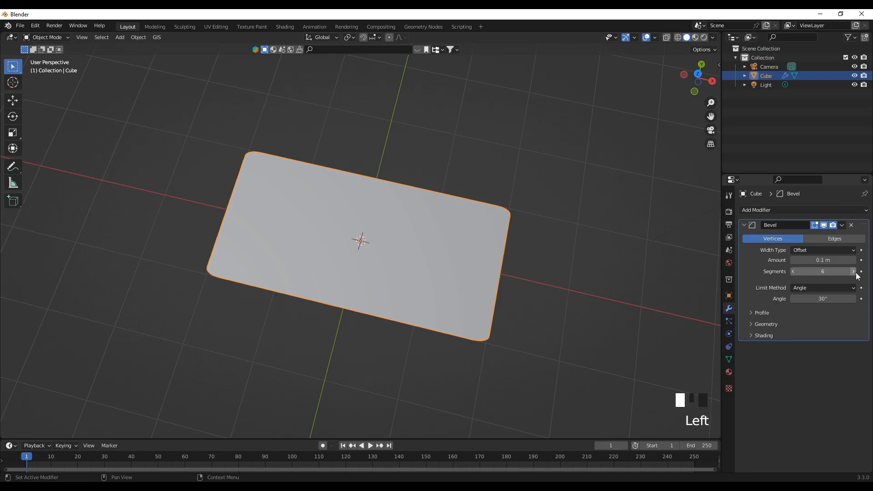
left_click(855, 273)
left_click(833, 273)
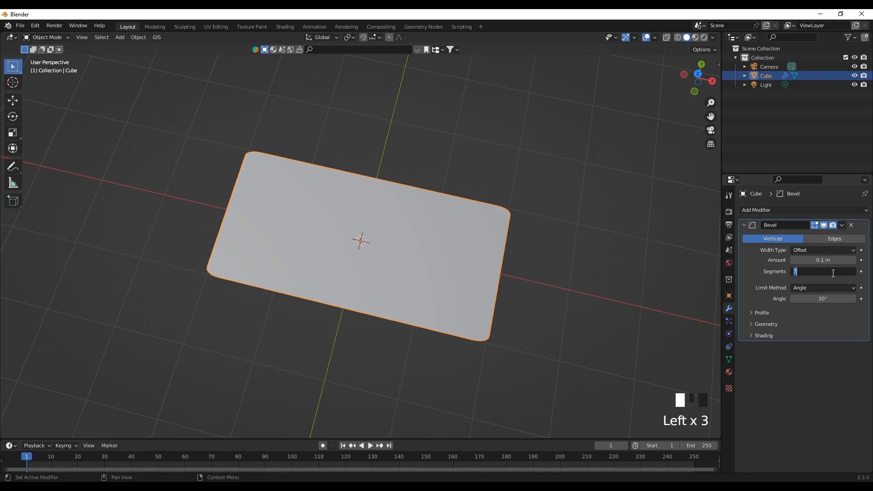
type("10")
key("Return")
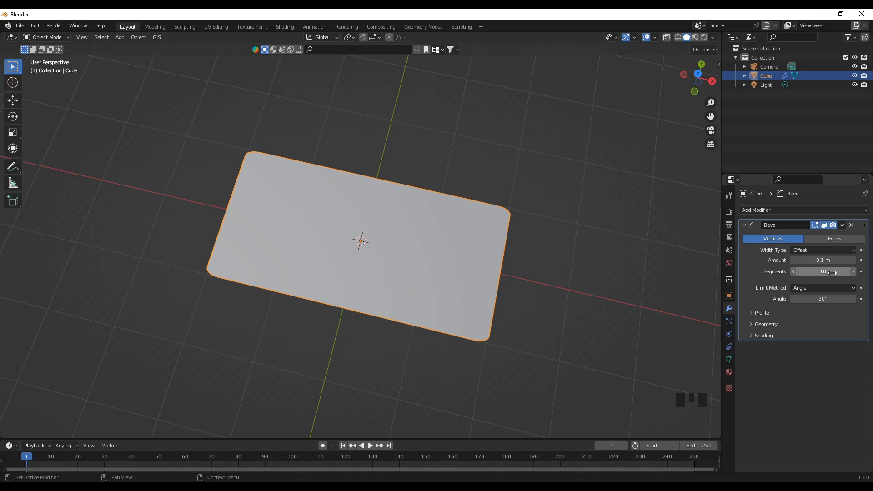
Add a Solidify modifier to the rounded rectangle and give it a thickness of 0.22 m.
middle_click_drag(468, 288, 323, 289)
mouse_move(419, 336)
middle_mouse_down()
mouse_move(396, 359)
mouse_move(426, 337)
middle_mouse_up()
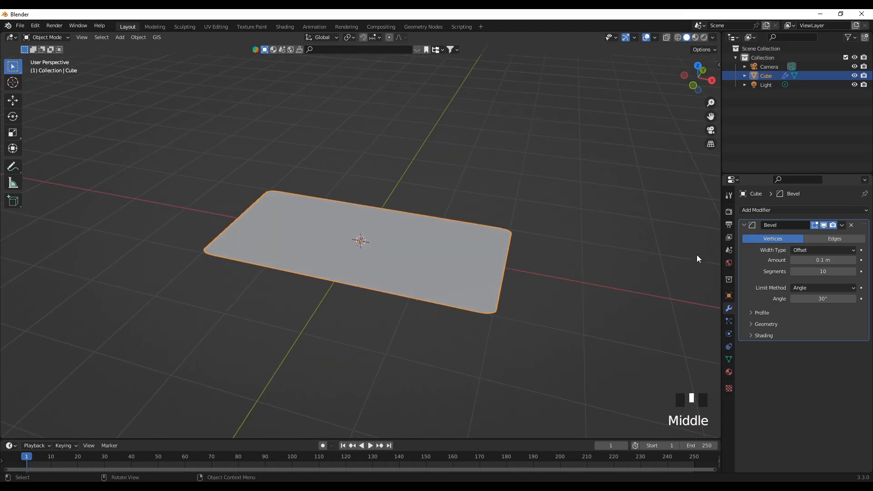
left_click(779, 210)
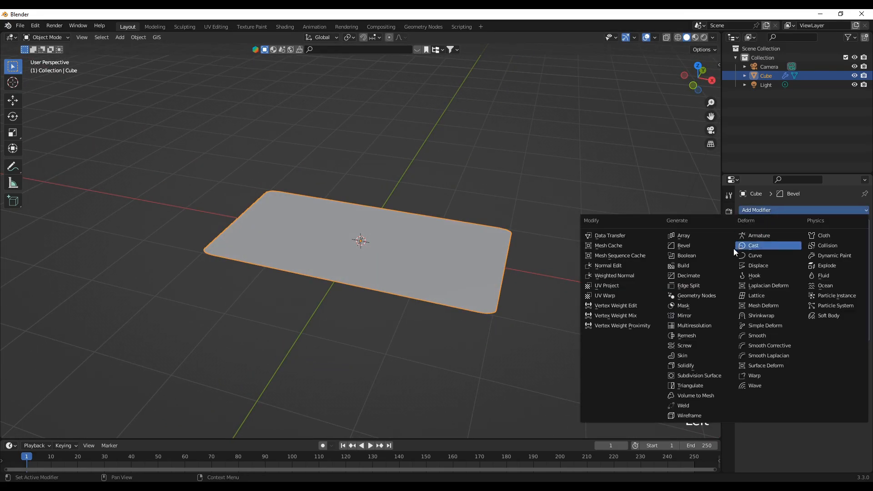
left_click(685, 366)
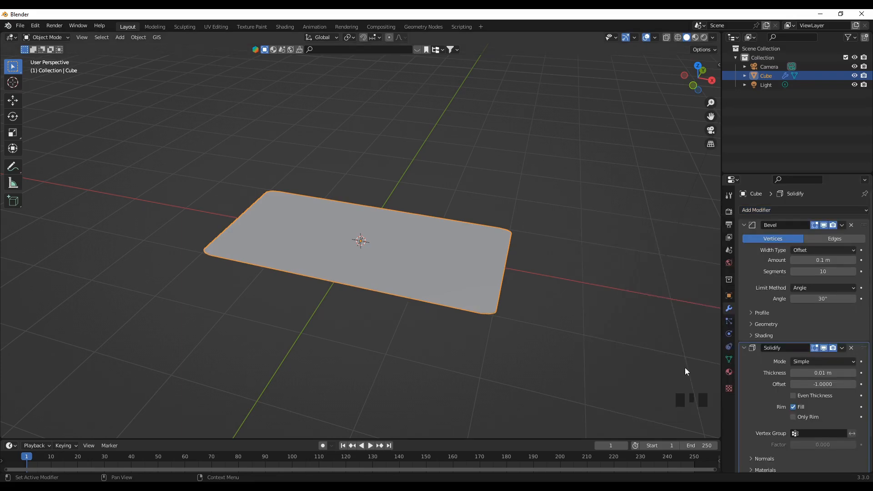
left_click(813, 372)
left_click_drag(813, 372, 859, 372)
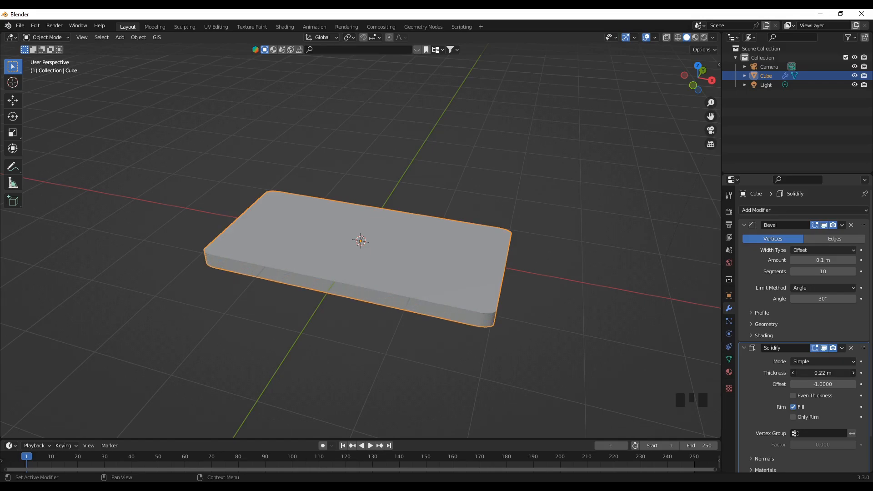
scroll(422, 350, "up", 1)
left_click(466, 368)
Add a second Bevel modifier after the Solidify, affecting edges, and set its amount to 0.03 m.
middle_click_drag(468, 366, 397, 345)
middle_click_drag(397, 345, 431, 353)
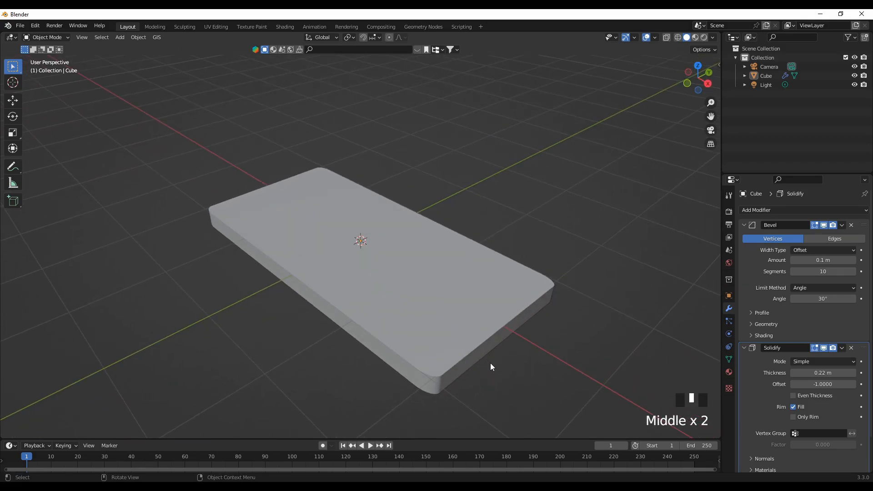
middle_click_drag(507, 370, 455, 307)
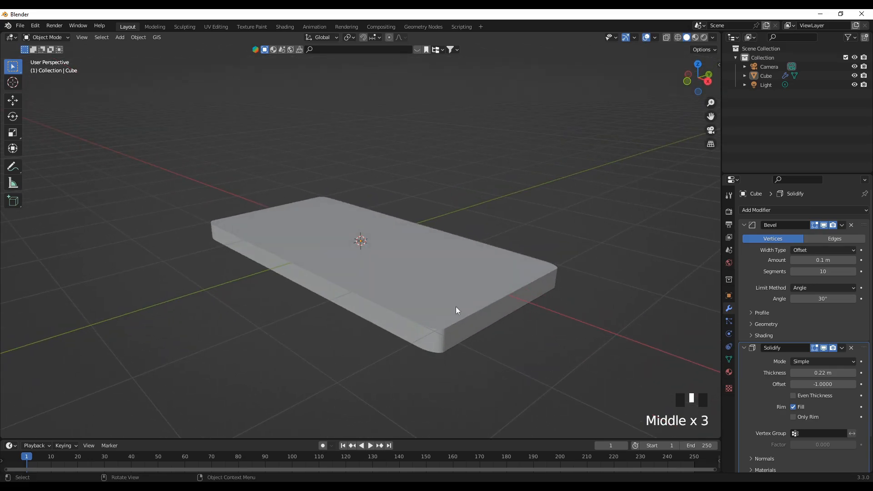
left_click(788, 211)
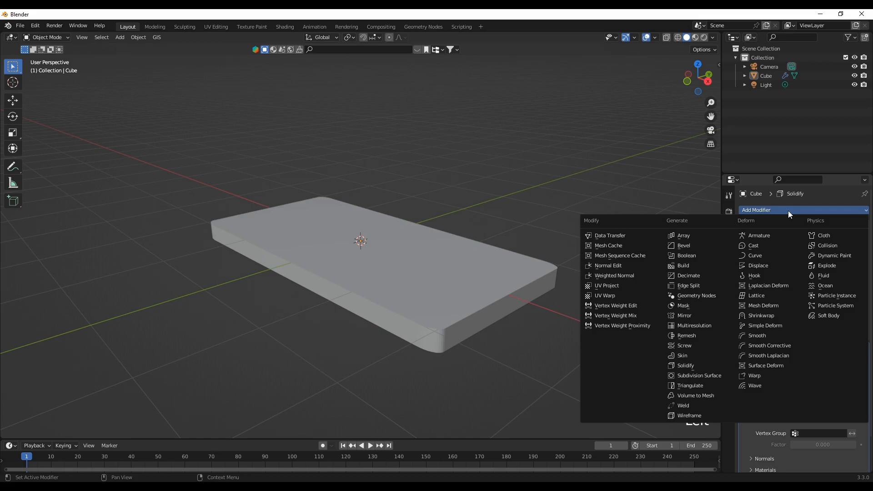
left_click(679, 246)
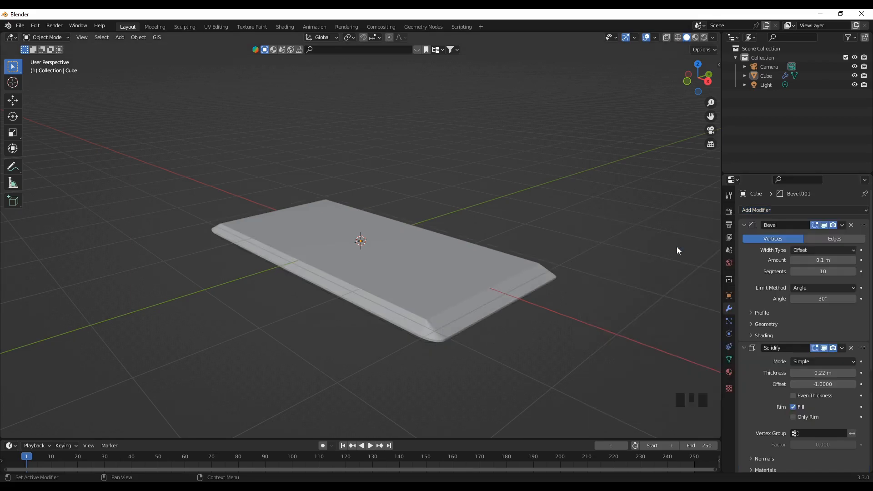
middle_click_drag(419, 343, 414, 366)
scroll(768, 387, "down", 10)
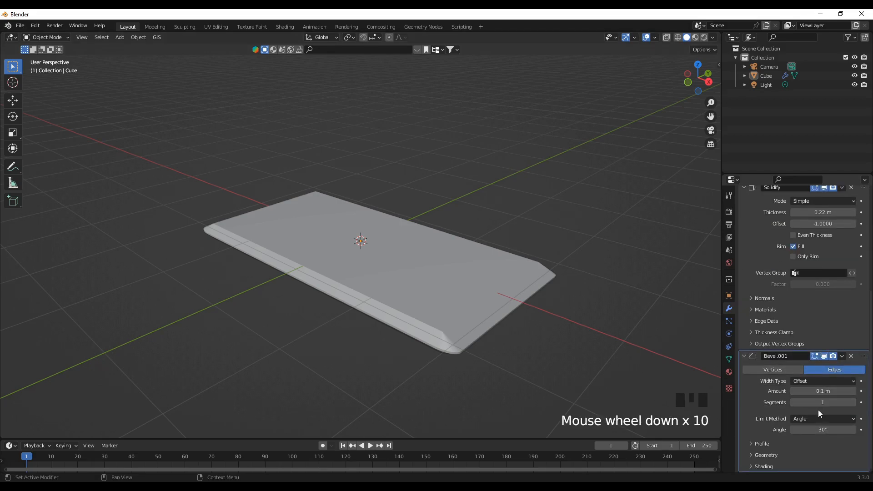
left_click(793, 392)
left_click(793, 392)
left_click(793, 392)
left_click(793, 392)
left_click(793, 392)
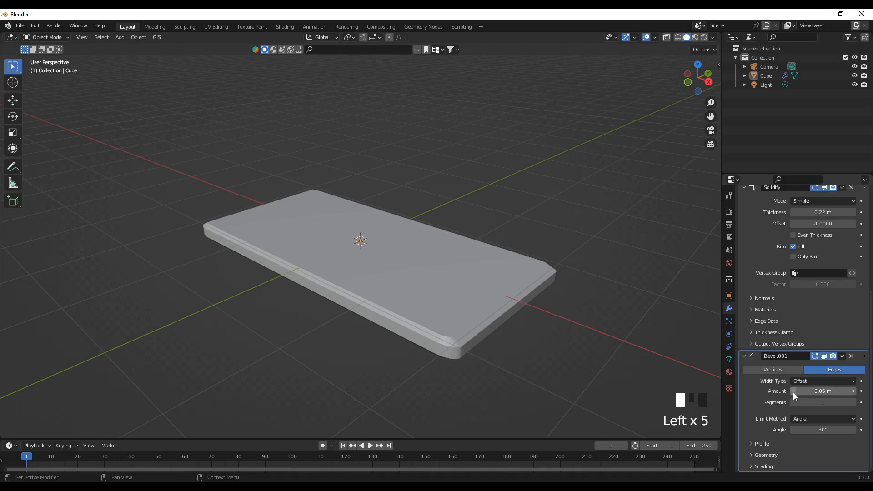
left_click(793, 392)
left_click(793, 392)
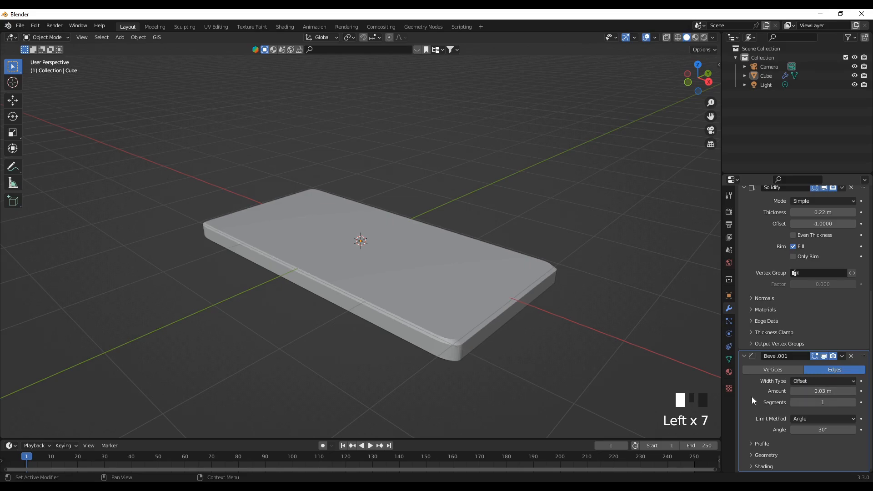
Set the edge Bevel modifier's segments to 5 to smooth the phone body's rim.
scroll(361, 353, "up", 1)
middle_click_drag(420, 376, 329, 361)
scroll(328, 362, "up", 2)
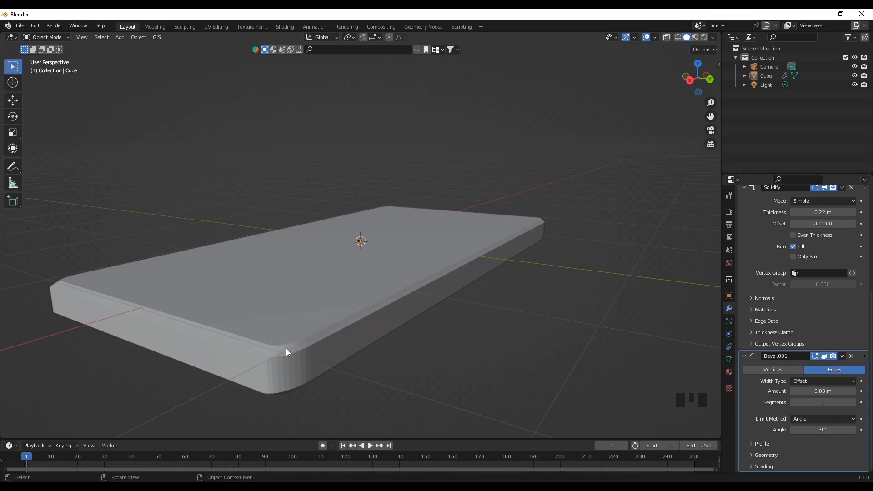
middle_click_drag(349, 361, 257, 345)
middle_click_drag(430, 343, 305, 356)
scroll(258, 362, "down", 1)
middle_click_drag(373, 365, 364, 284)
scroll(389, 363, "up", 2)
scroll(382, 281, "up", 1)
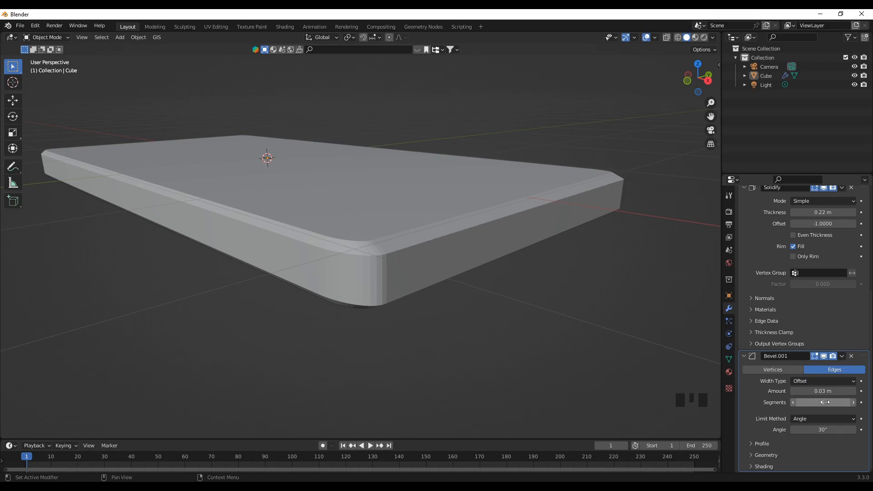
left_click(853, 403)
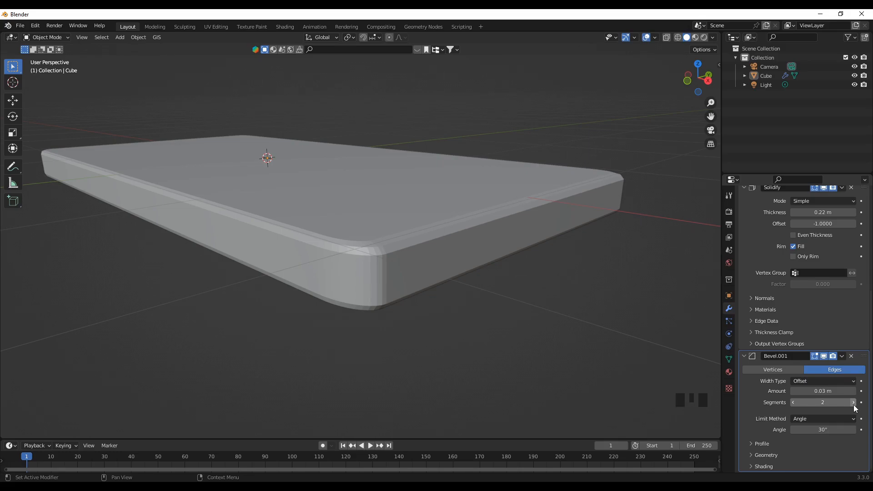
left_click(854, 403)
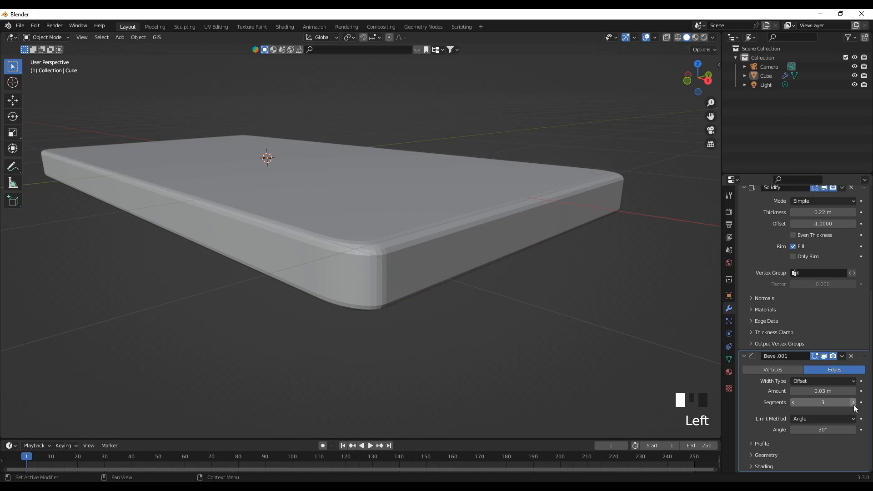
left_click(854, 403)
left_click(854, 403)
Reduce the Solidify modifier's thickness to 0.15 m to make the phone body slimmer.
mouse_move(537, 355)
middle_mouse_down()
mouse_move(514, 355)
mouse_move(497, 368)
mouse_move(527, 361)
middle_mouse_up()
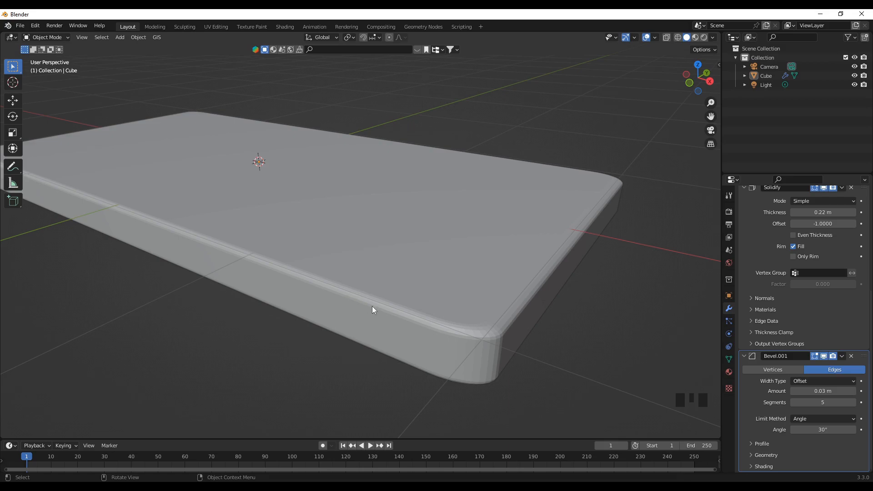
middle_click_drag(536, 381, 520, 377)
middle_click_drag(380, 352, 450, 367)
scroll(430, 359, "down", 2)
mouse_move(318, 322)
middle_mouse_down()
mouse_move(314, 347)
mouse_move(393, 343)
mouse_move(228, 328)
mouse_move(364, 321)
mouse_move(322, 329)
mouse_move(328, 321)
middle_mouse_up()
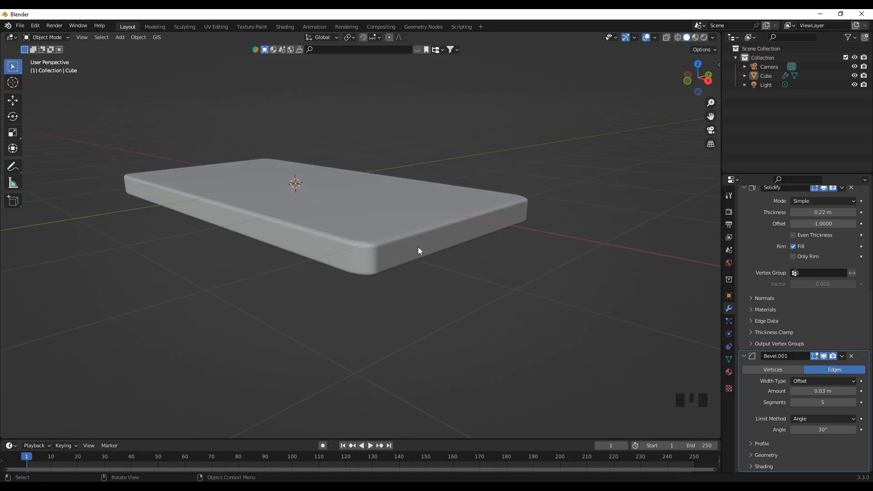
scroll(358, 287, "up", 3)
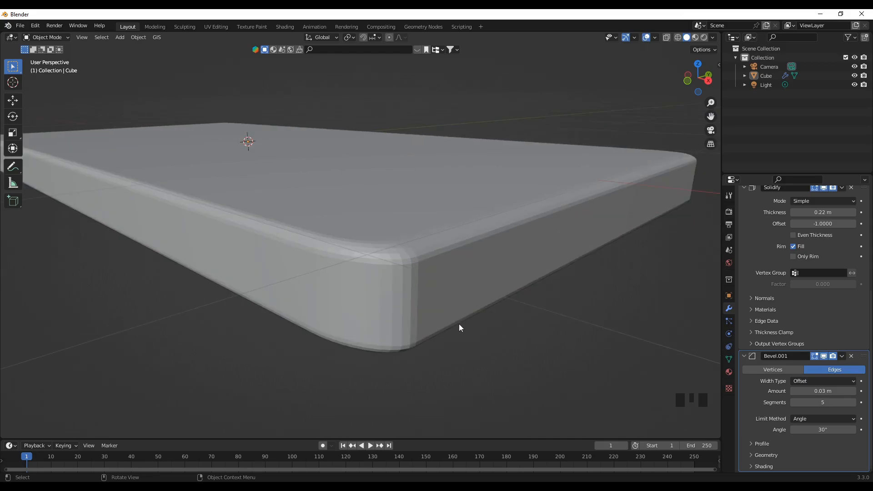
scroll(494, 354, "down", 3)
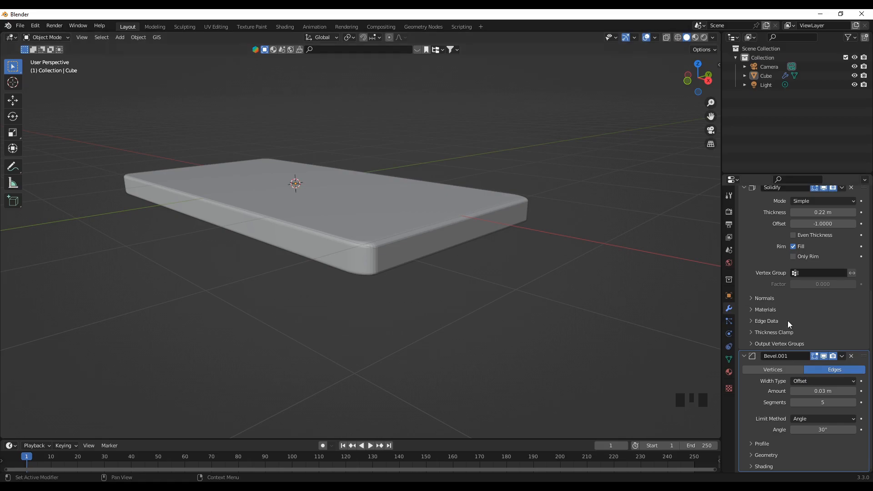
scroll(789, 296, "up", 4)
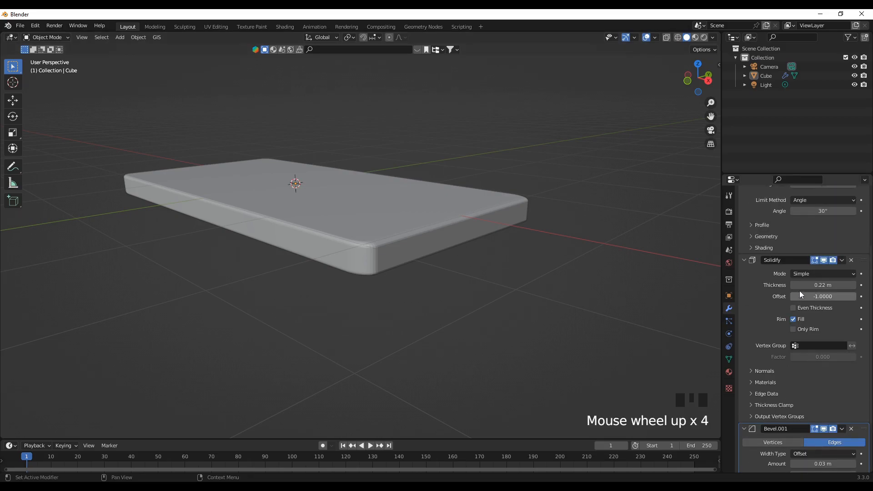
left_click(792, 285)
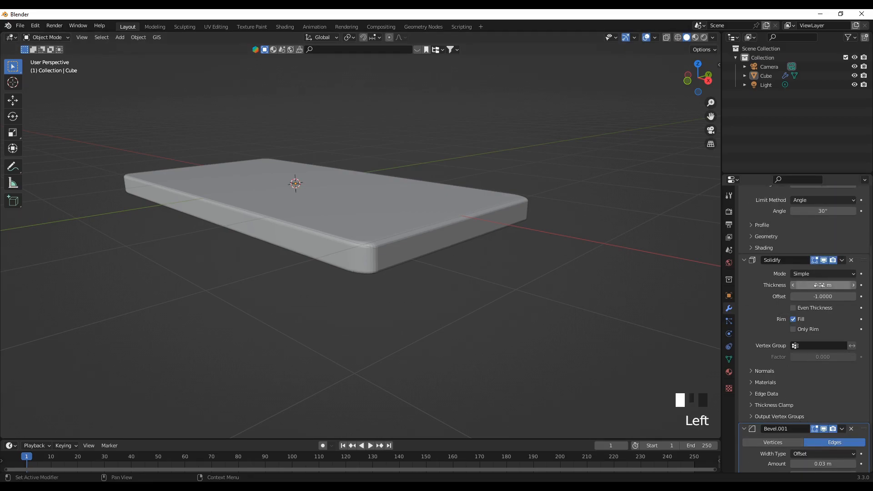
left_click(792, 286)
left_click_drag(823, 286, 801, 285)
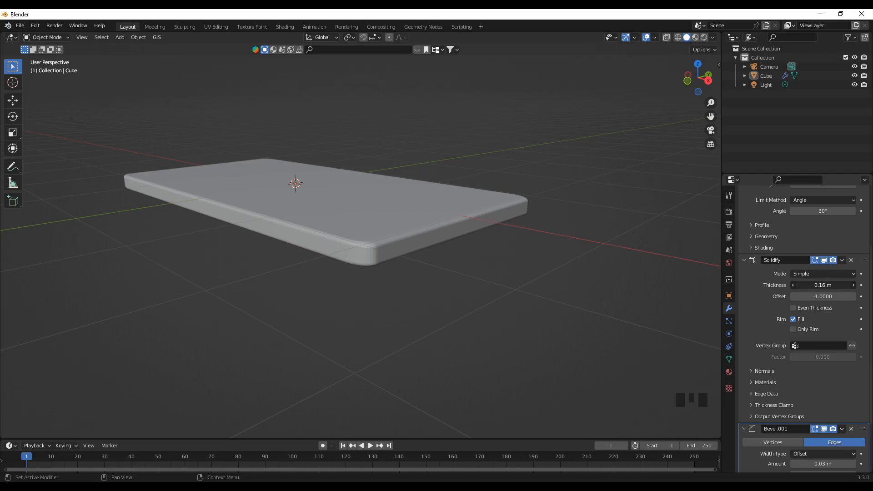
left_click(794, 285)
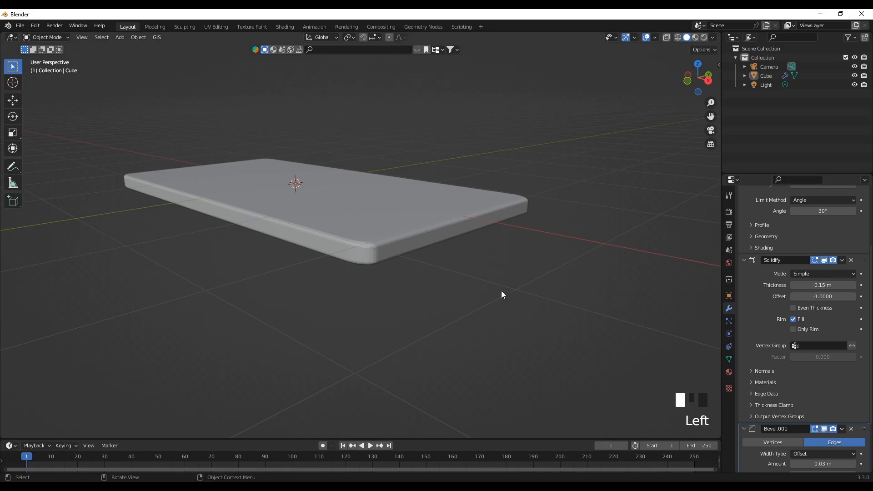
Try an amount of 0.12 m on the first, vertex Bevel modifier and return it to 0.1 m.
scroll(252, 284, "up", 2)
middle_click_drag(341, 296, 367, 304)
scroll(805, 357, "up", 3)
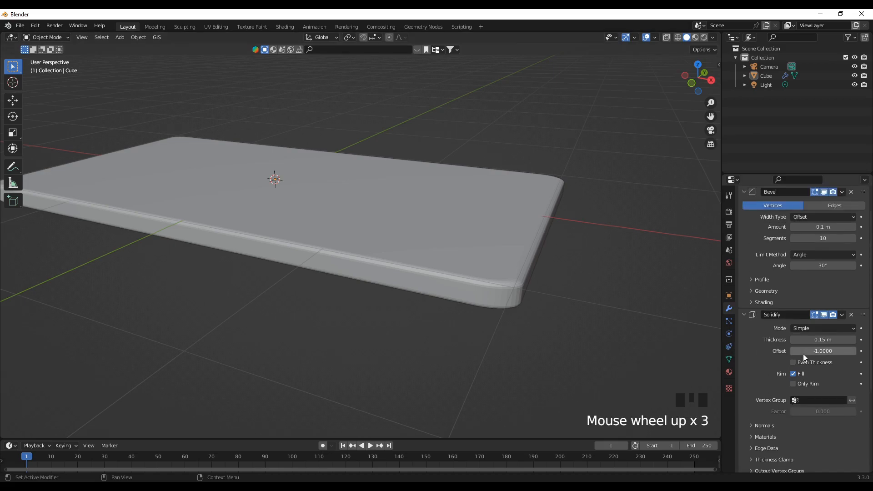
scroll(803, 354, "up", 3)
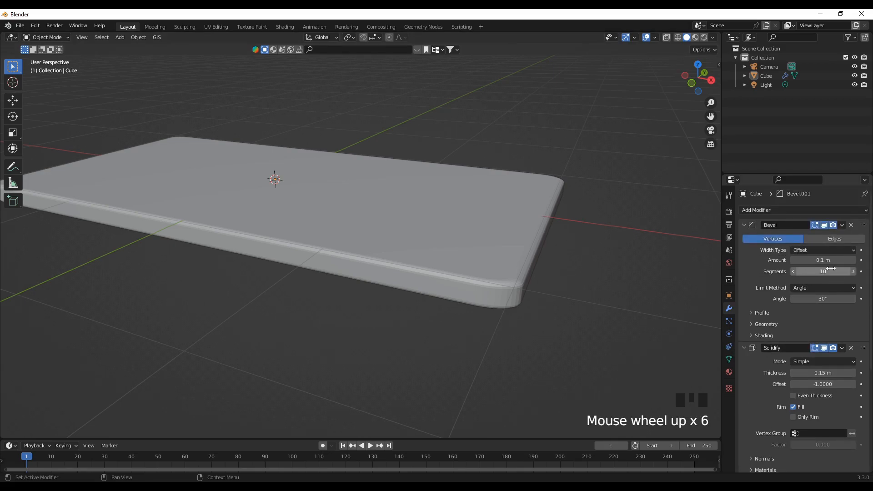
middle_click_drag(544, 342, 514, 336)
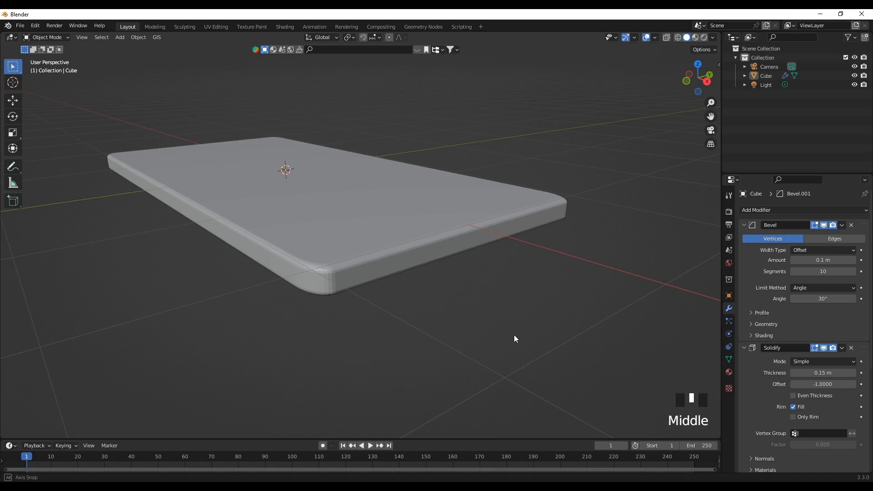
left_click(854, 261)
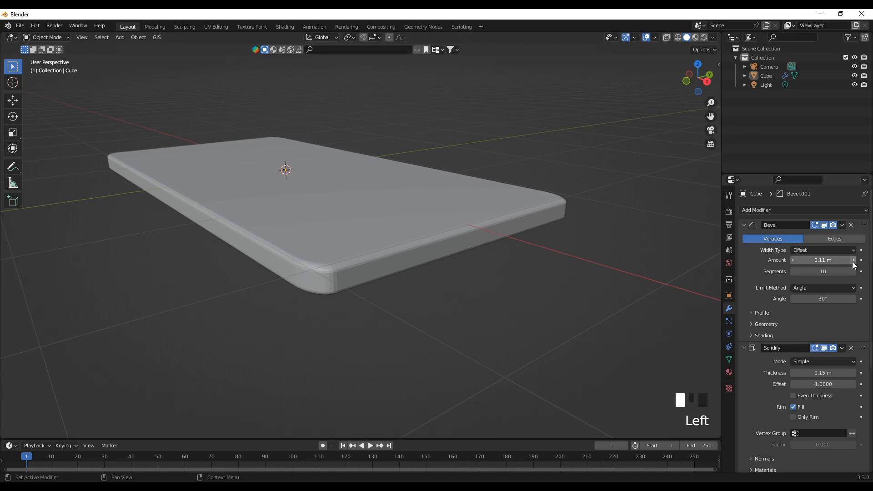
left_click(854, 261)
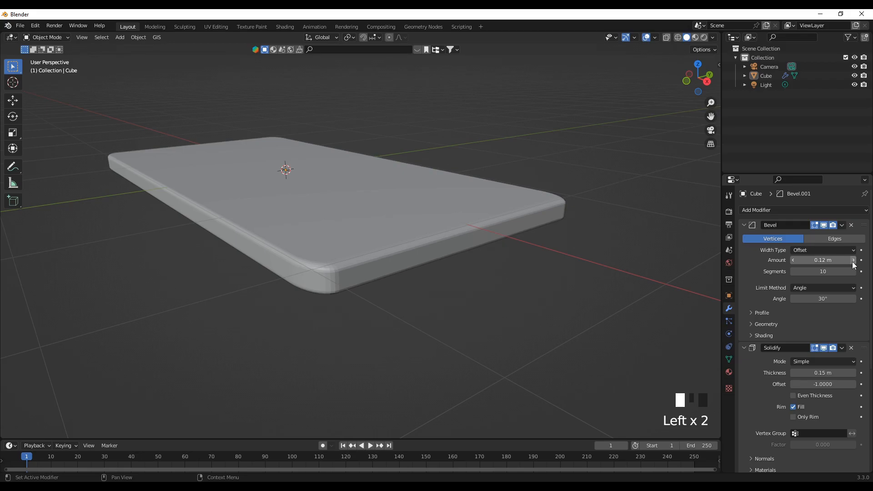
left_click(793, 260)
left_click(793, 261)
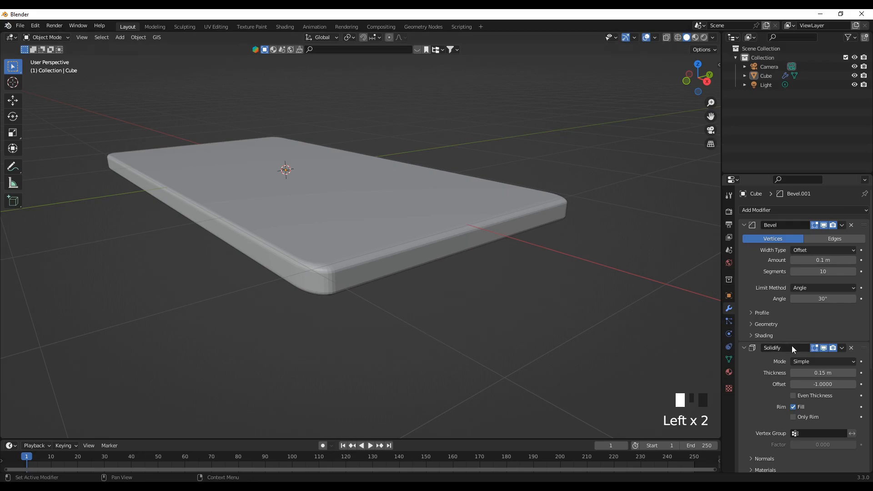
Set the edge Bevel modifier's amount to 0.05 m for a rounder rim.
scroll(792, 346, "down", 15)
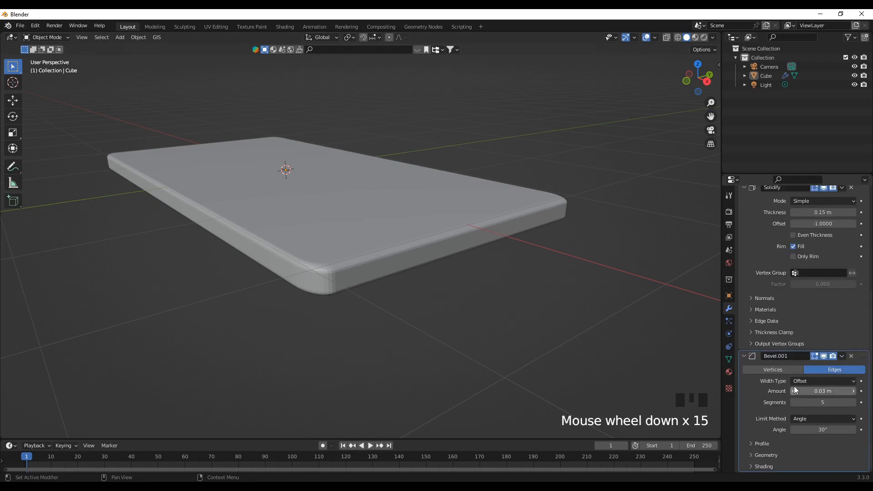
left_click(853, 391)
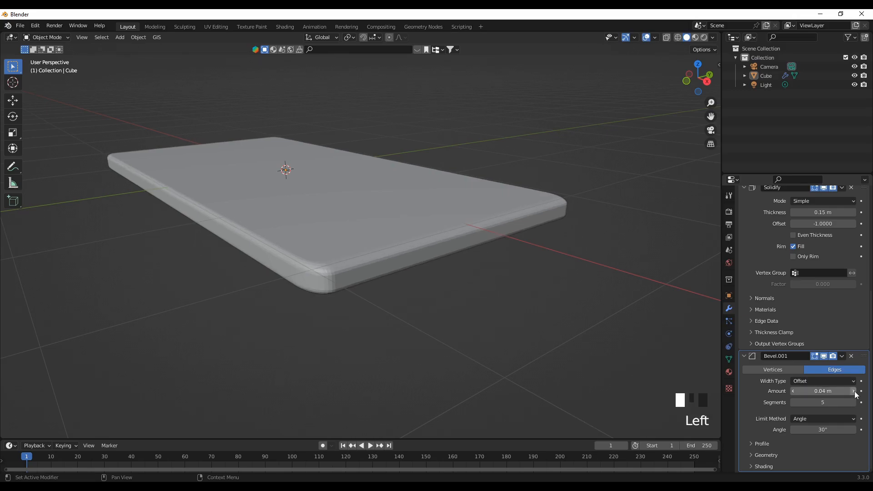
left_click(854, 392)
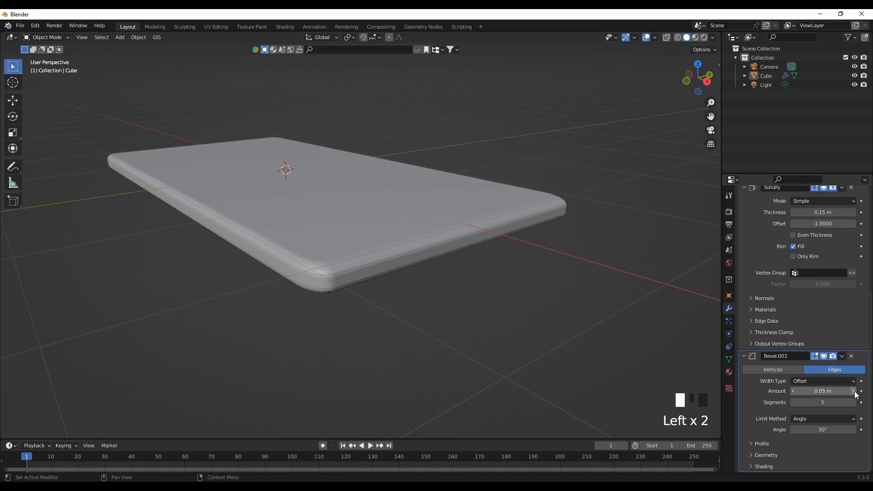
Examine the phone body's rounded rim up close and its profile in the front and right orthographic views.
scroll(302, 319, "up", 3)
middle_click_drag(301, 329, 369, 337)
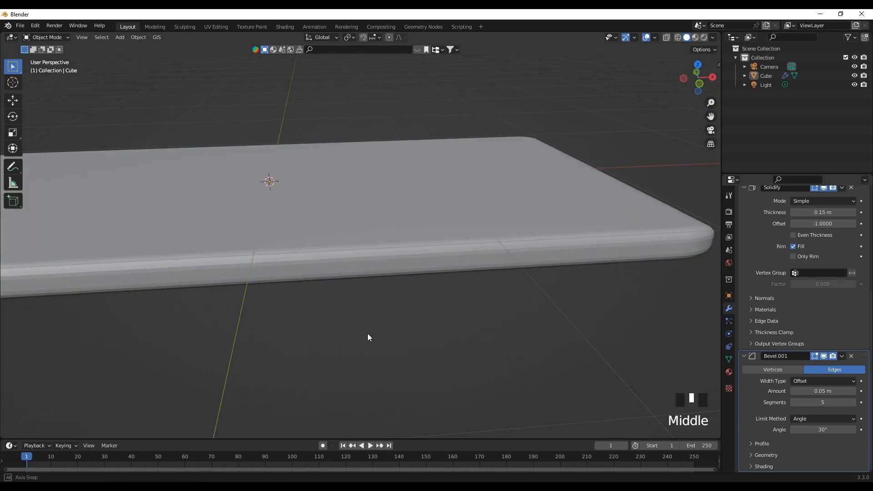
scroll(366, 335, "down", 3)
key("KP_1")
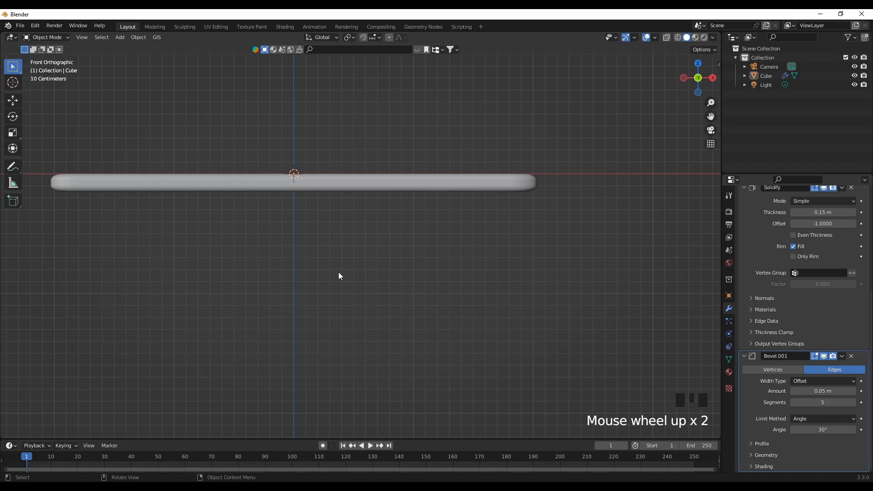
key("KP_3")
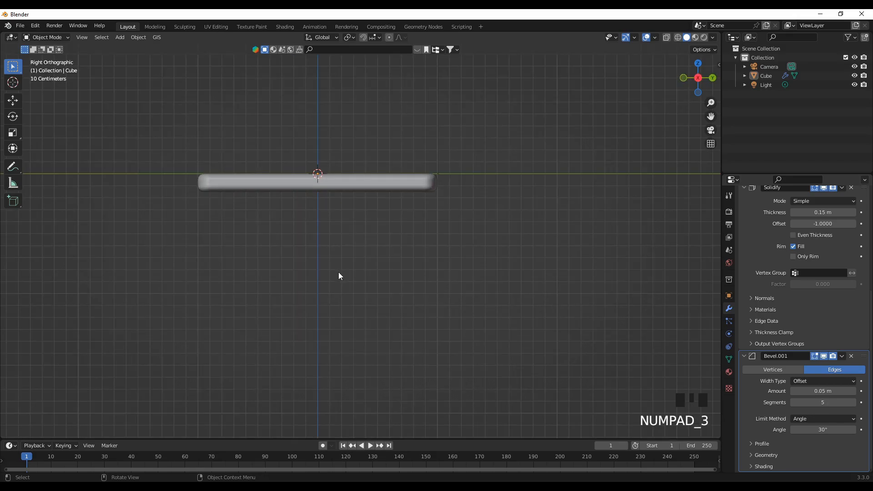
Apply Shade Smooth to the phone body so its bevelled rim and corners lose their faceting.
middle_click_drag(339, 275, 374, 305)
mouse_move(326, 332)
middle_mouse_down()
mouse_move(139, 316)
mouse_move(52, 320)
mouse_move(344, 331)
mouse_move(322, 330)
middle_mouse_up()
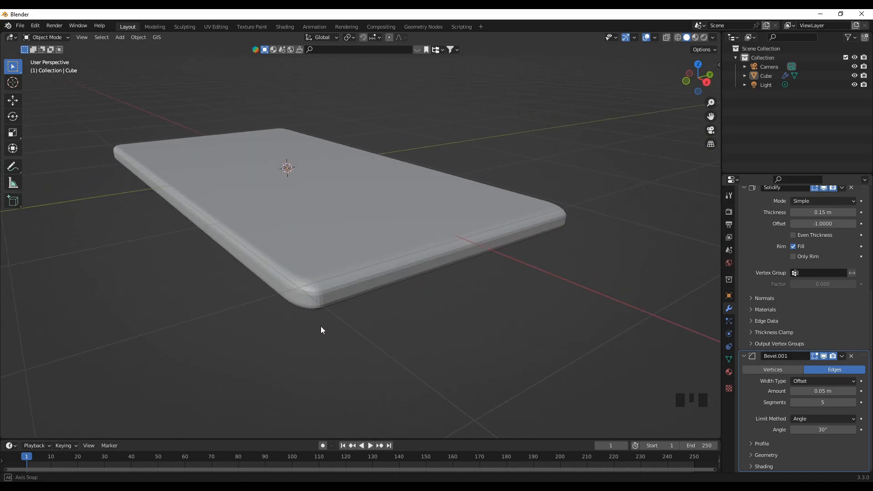
scroll(321, 329, "up", 2)
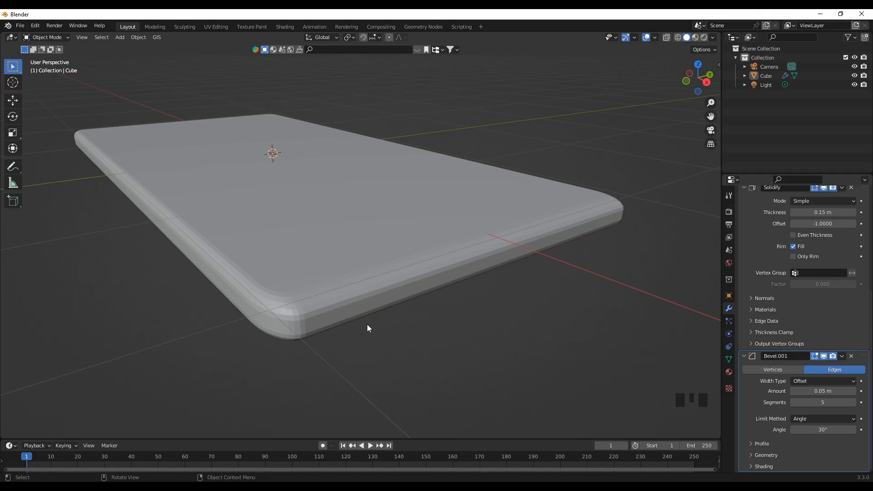
scroll(368, 328, "up", 2)
left_click(373, 291)
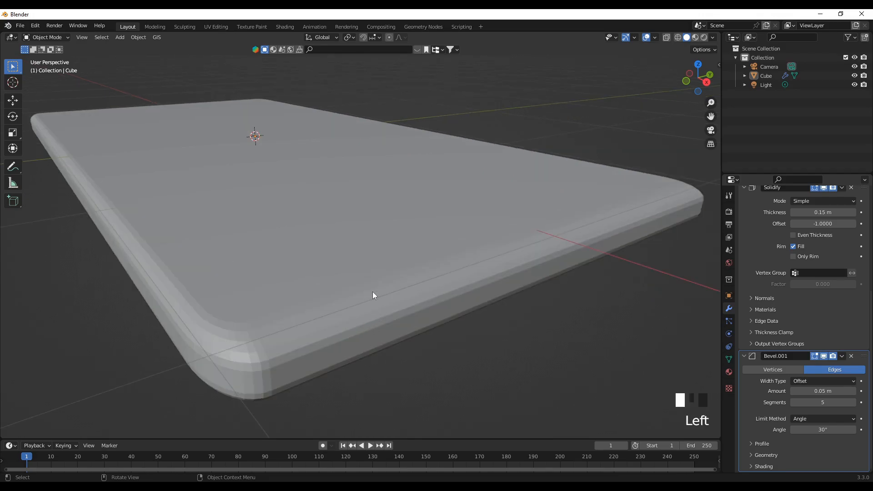
right_click(372, 291)
left_click(347, 295)
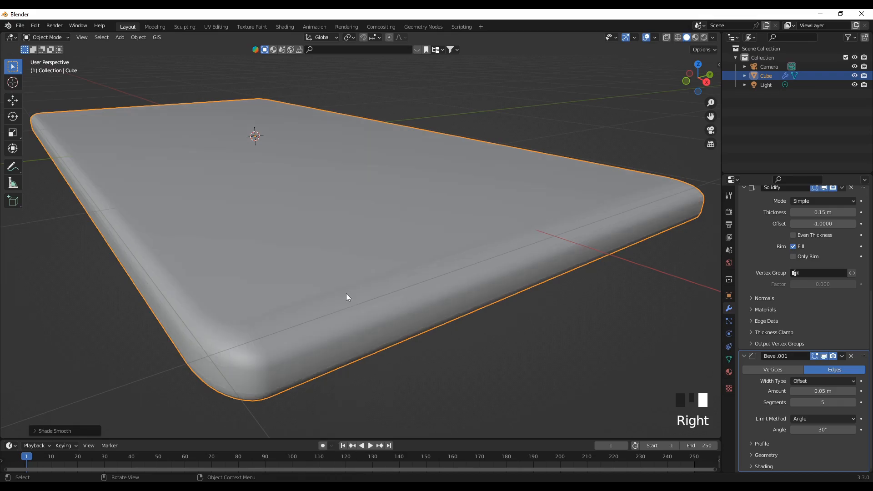
scroll(369, 314, "down", 2)
middle_click_drag(376, 318, 493, 322)
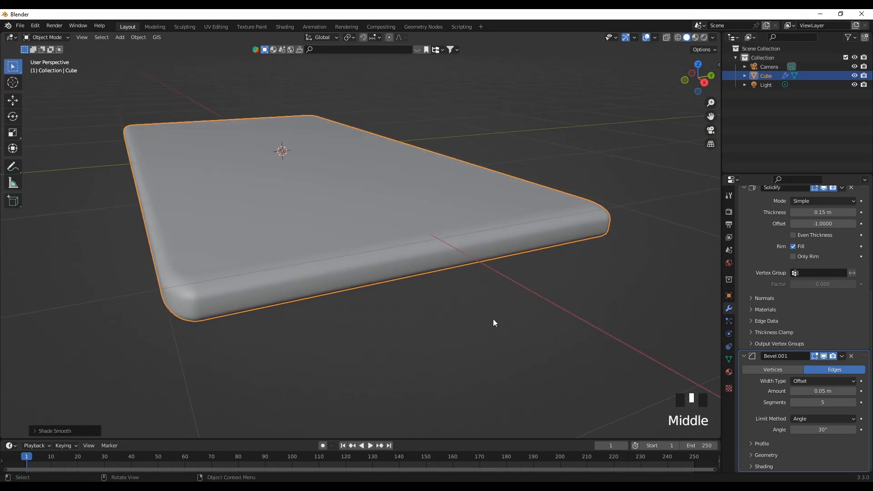
Enable Auto Smooth for the phone body's normals, keeping the 30° angle.
left_click(728, 360)
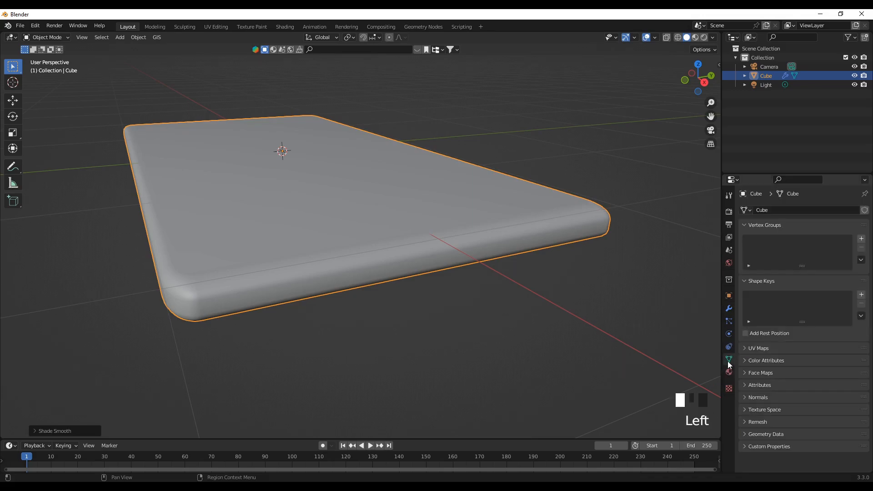
left_click(759, 397)
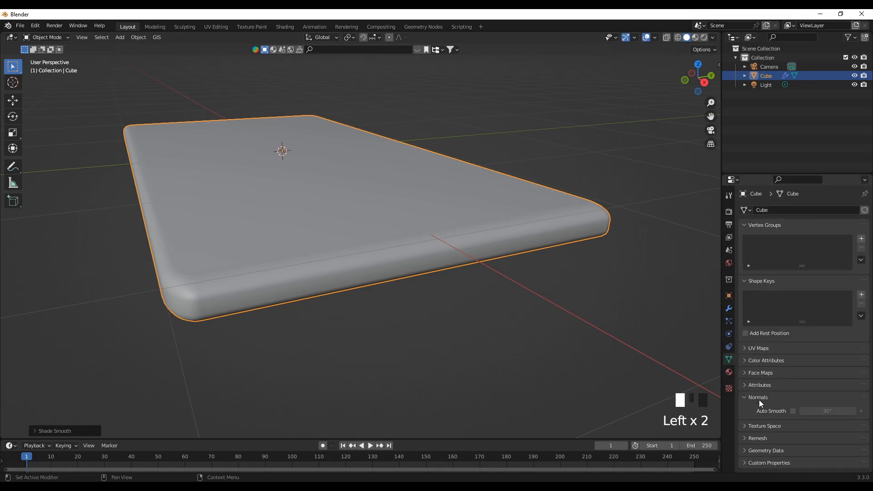
left_click(793, 411)
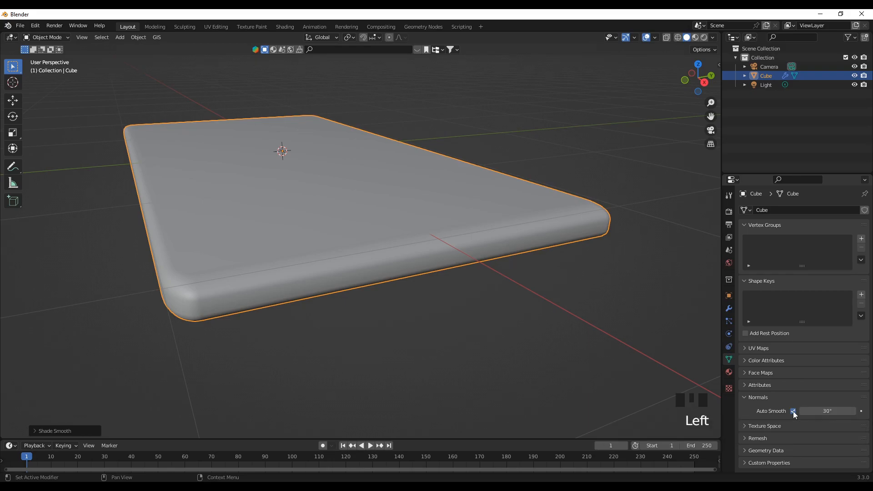
middle_click_drag(255, 341, 289, 345)
mouse_move(443, 358)
middle_mouse_down()
mouse_move(299, 367)
mouse_move(368, 359)
mouse_move(442, 373)
mouse_move(424, 375)
mouse_move(427, 367)
middle_mouse_up()
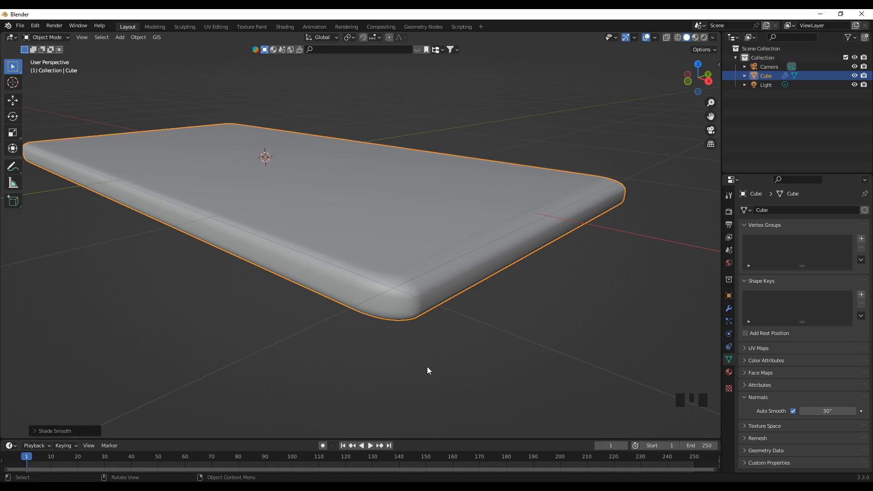
key("Tab")
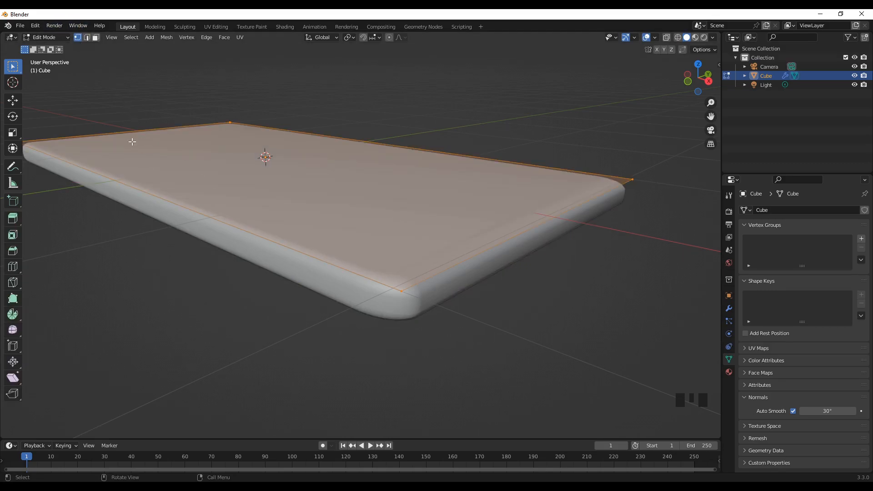
left_click(87, 37)
left_click(96, 38)
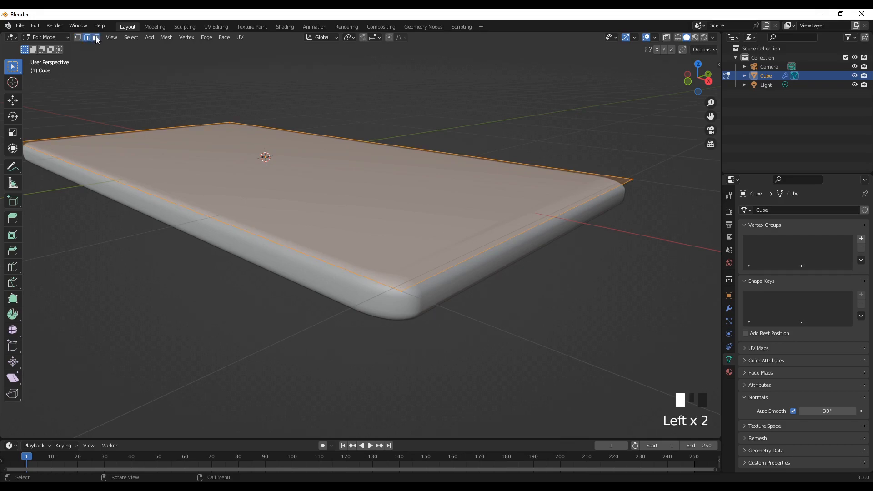
left_click(78, 37)
scroll(414, 262, "down", 2)
middle_click_drag(421, 292, 402, 297)
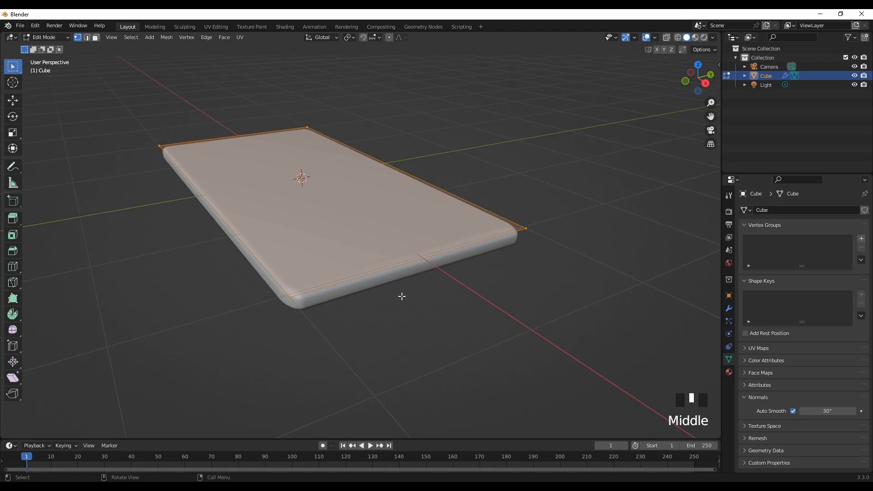
key("Tab")
Deselect the phone body and examine its smoothed rim and corners from several angles.
middle_click_drag(336, 321, 281, 305)
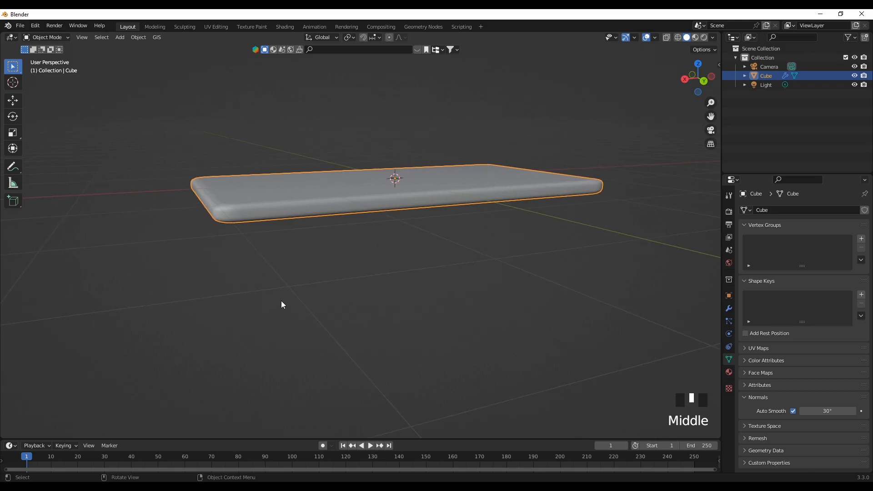
left_click(282, 295)
scroll(252, 275, "up", 2)
middle_click_drag(251, 273, 346, 284)
mouse_move(406, 299)
middle_mouse_down()
mouse_move(388, 304)
mouse_move(402, 305)
middle_mouse_up()
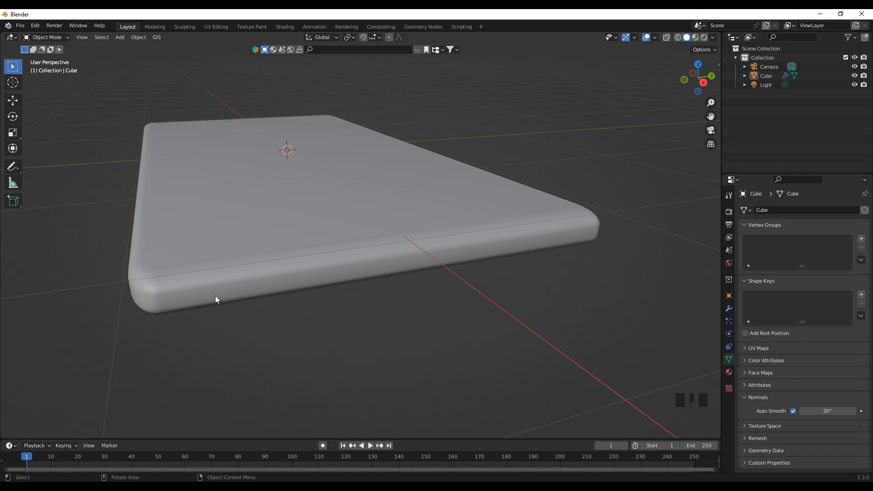
middle_click_drag(224, 341, 308, 320)
middle_click_drag(385, 275, 209, 299)
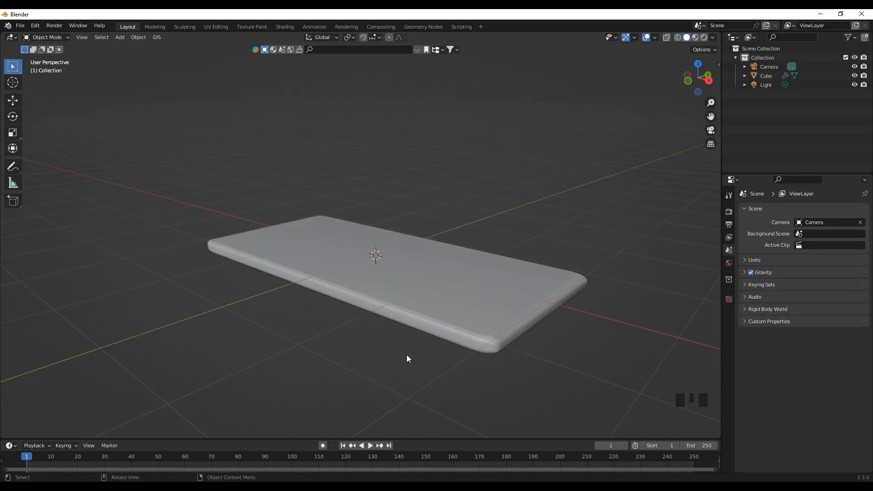
Duplicate the phone body in place and raise the copy about 0.55 m along the Z axis.
left_click(429, 319)
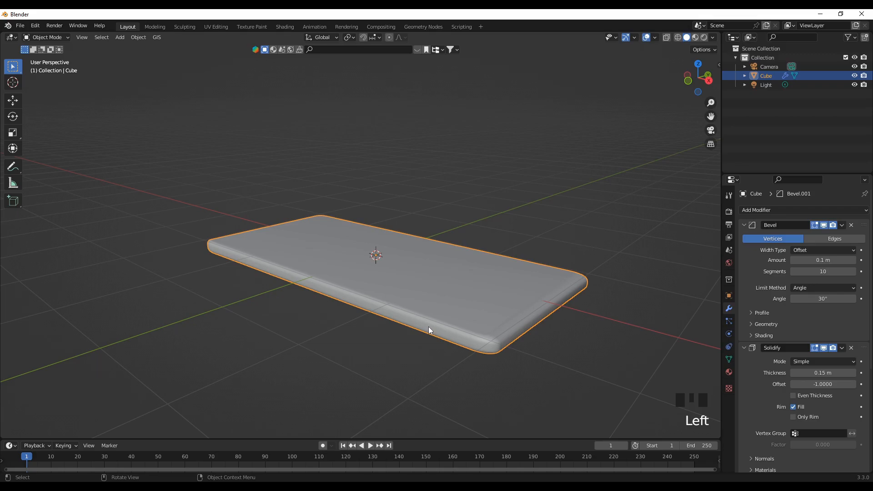
key("shift+d")
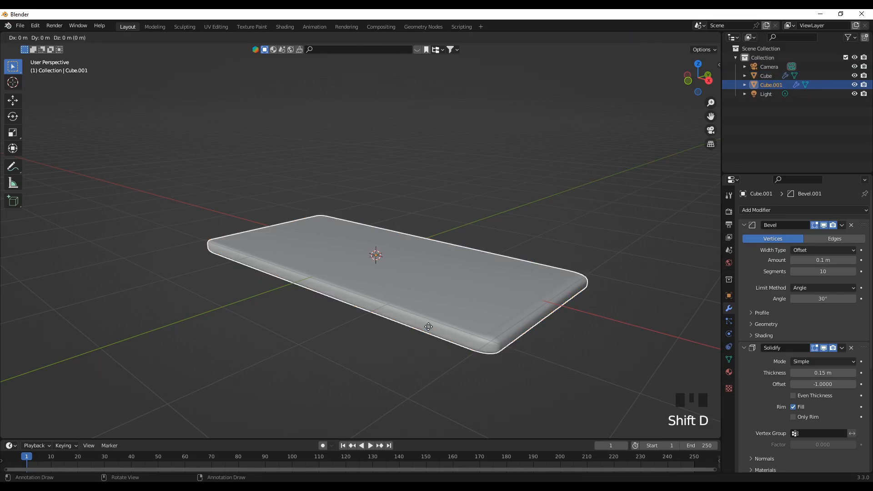
left_click(429, 327)
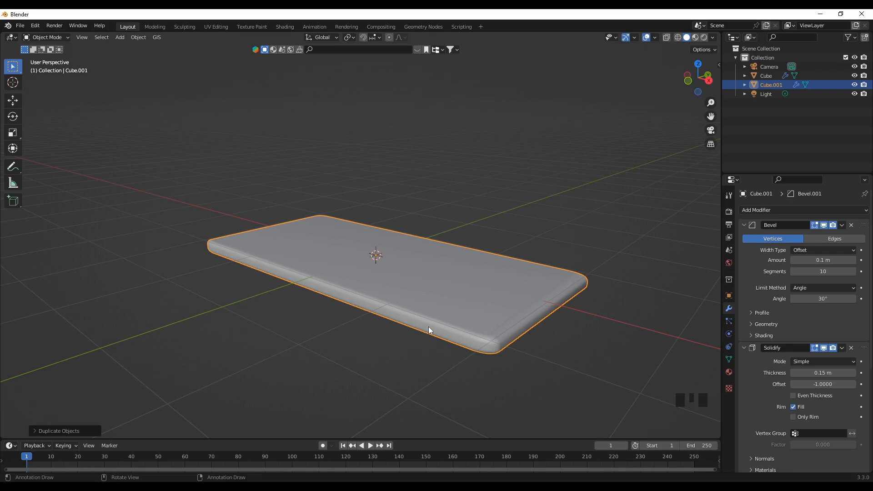
key("g")
key("z")
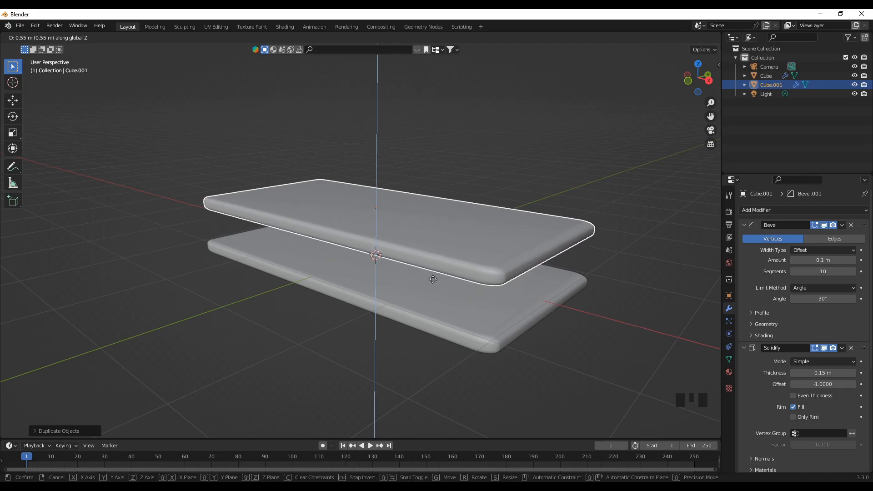
left_click(433, 280)
Remove the edge Bevel modifier from the raised copy and apply Shade Flat to it.
scroll(773, 373, "down", 13)
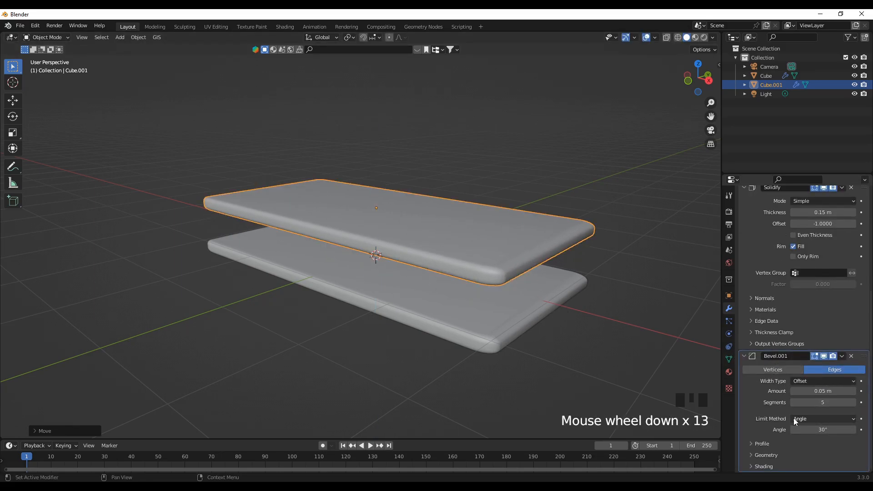
left_click(851, 356)
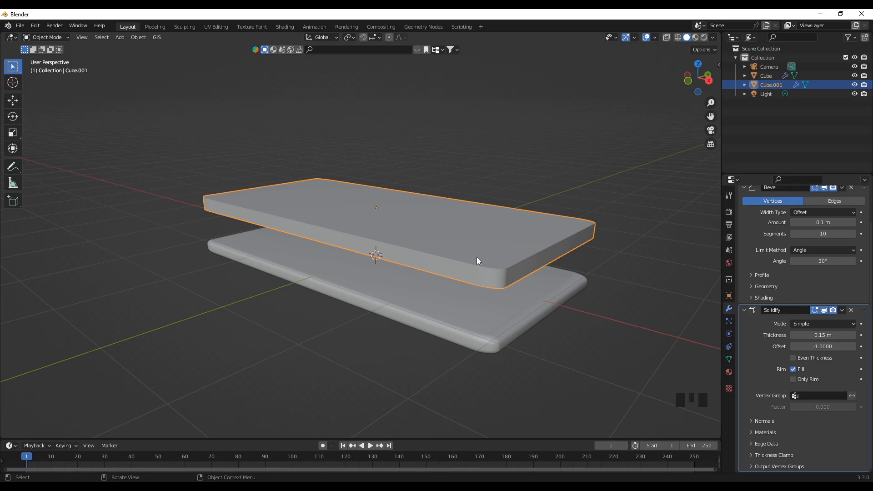
left_click(729, 359)
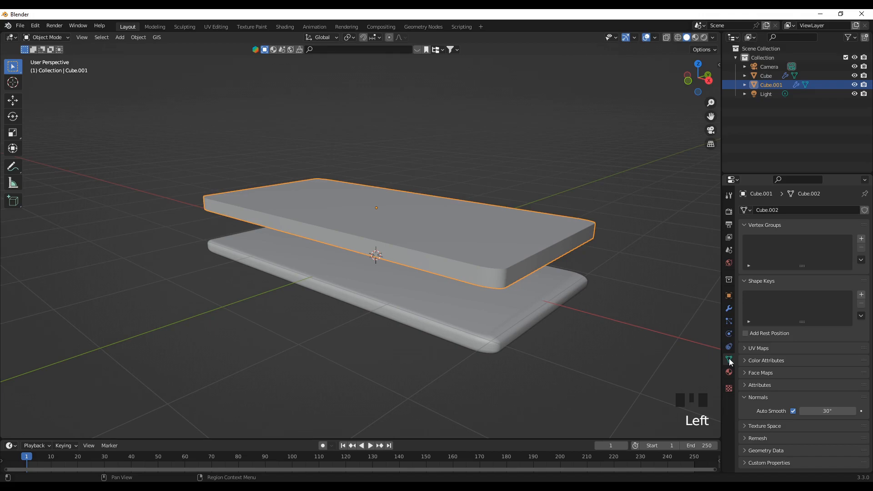
right_click(487, 264)
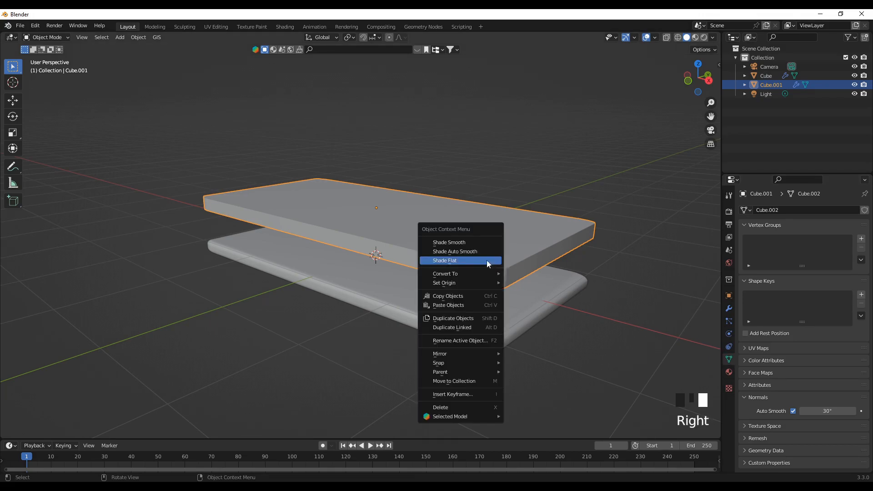
left_click(449, 263)
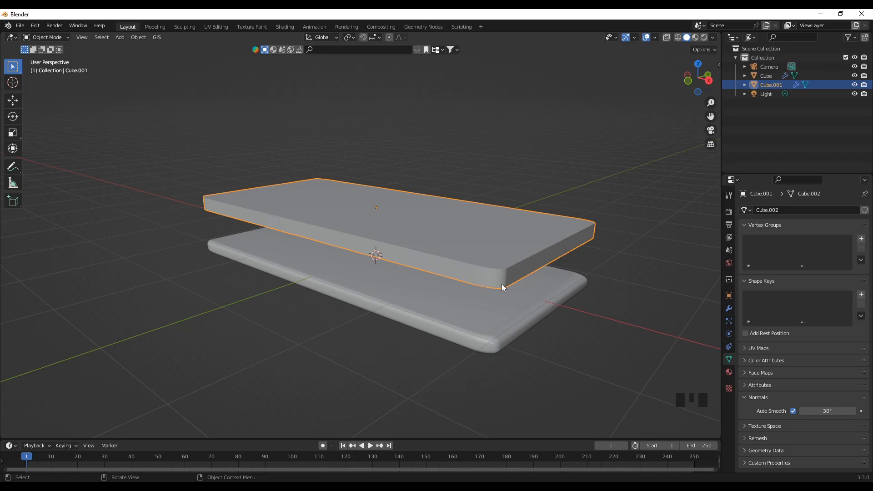
Scale the raised copy's mesh down uniformly in Edit Mode to a small button-sized piece.
key("Tab")
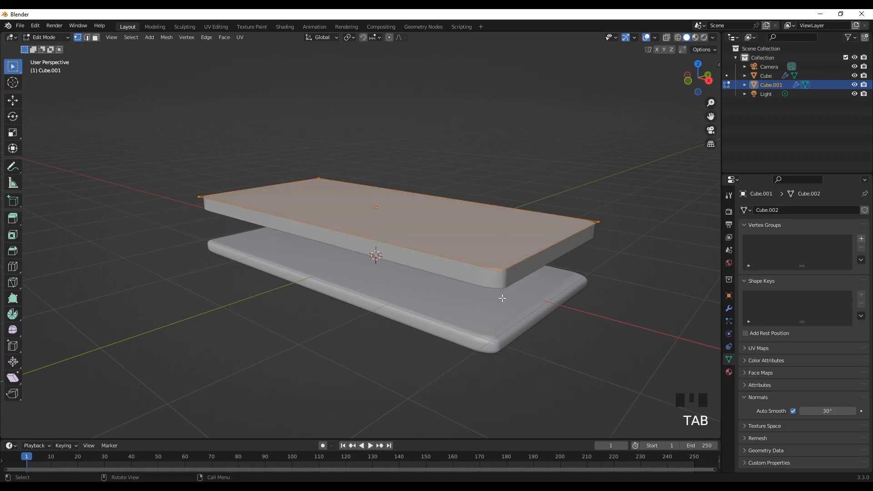
middle_click_drag(548, 329, 544, 336)
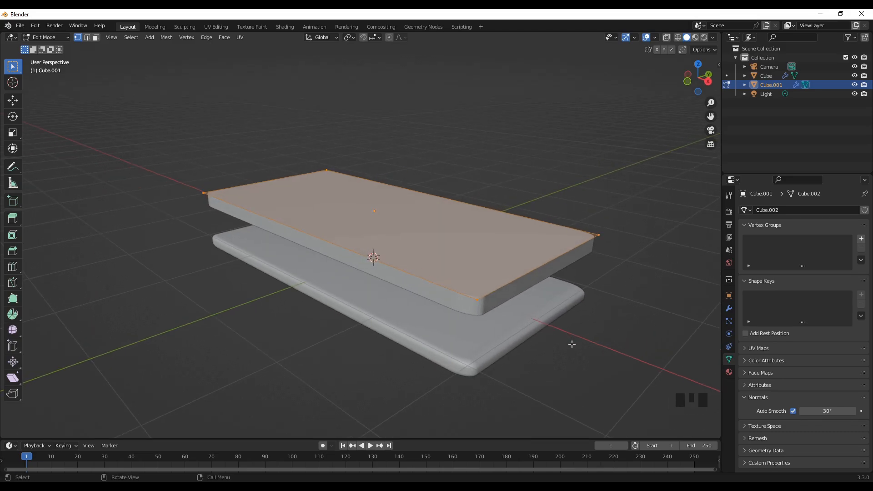
key("s")
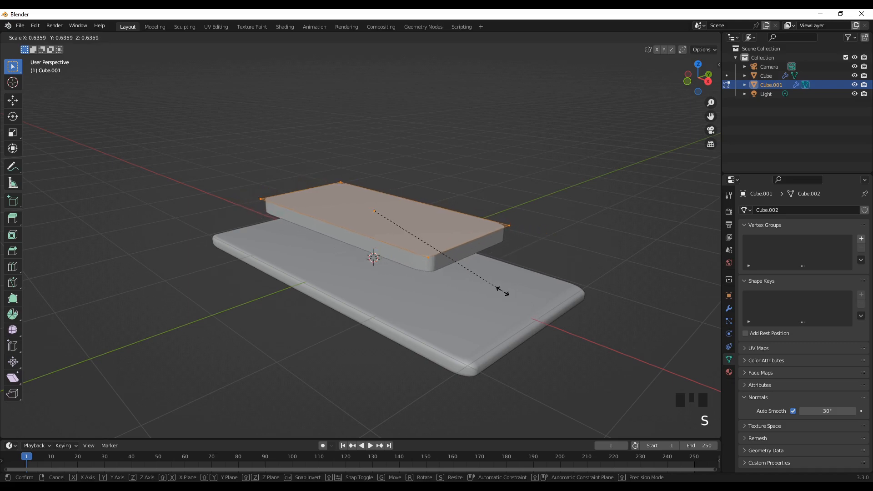
left_click(386, 224)
Move the small piece along X to the phone's short end and lower it about 0.51 m along Z to the body's level.
middle_click_drag(472, 367, 524, 356)
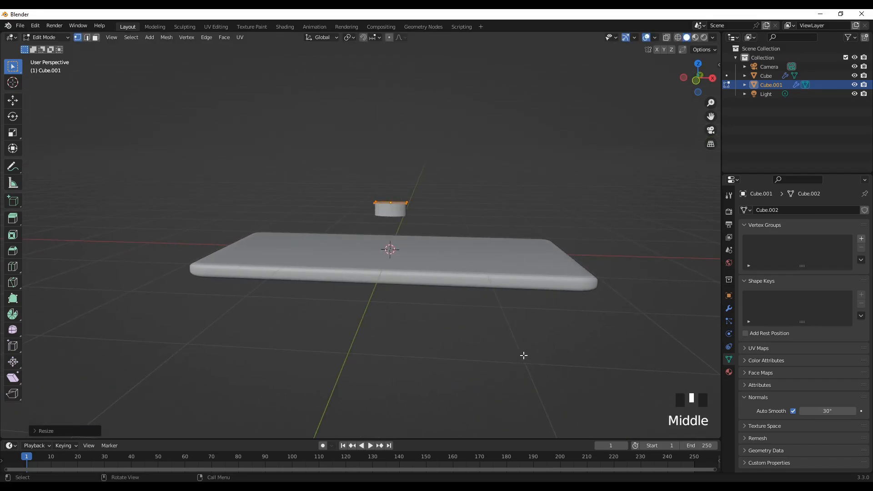
key("g")
key("x")
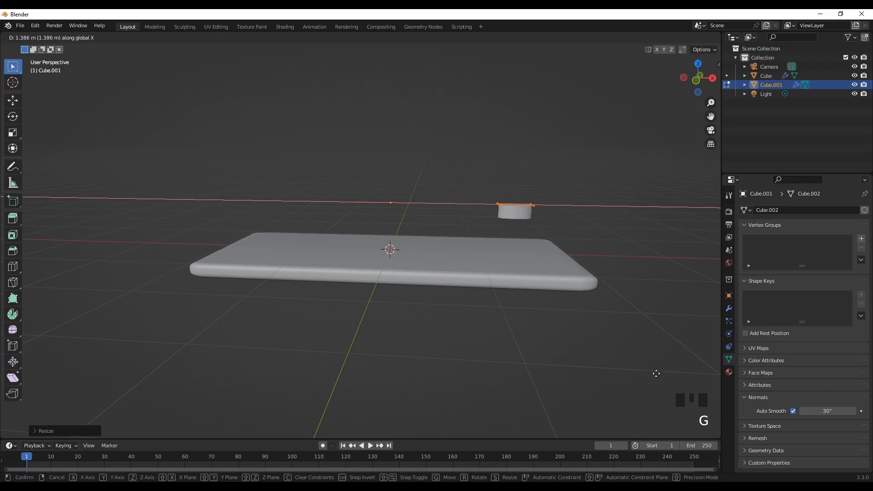
left_click(711, 379)
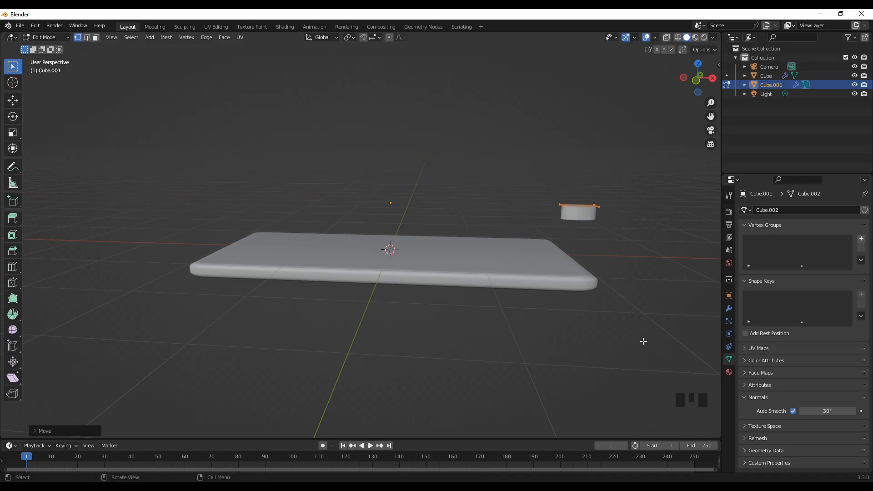
key("g")
key("z")
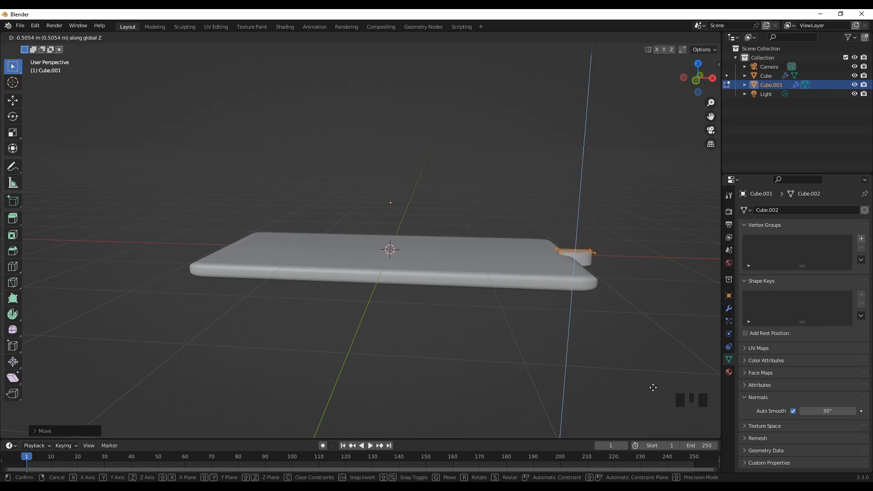
left_click(653, 387)
Rotate the small piece's mesh 90° about the Y axis so it faces outward from the phone's short end.
key("KP_3")
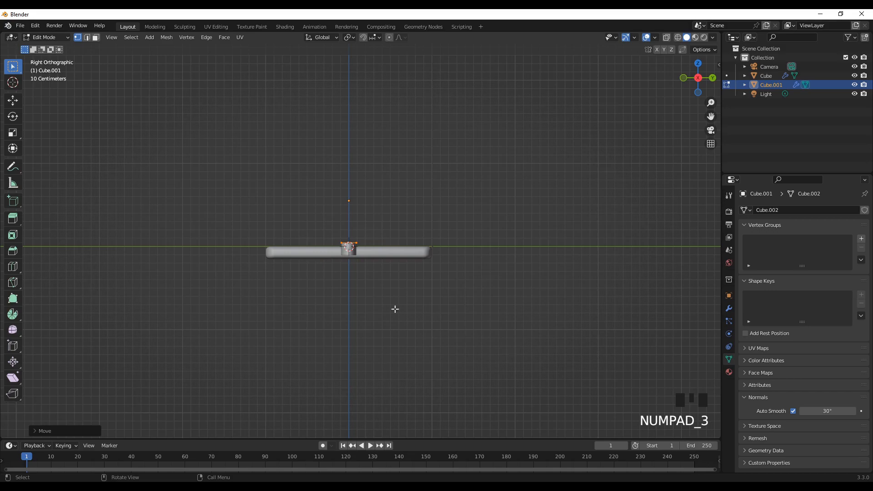
scroll(332, 282, "up", 5)
scroll(331, 293, "up", 2)
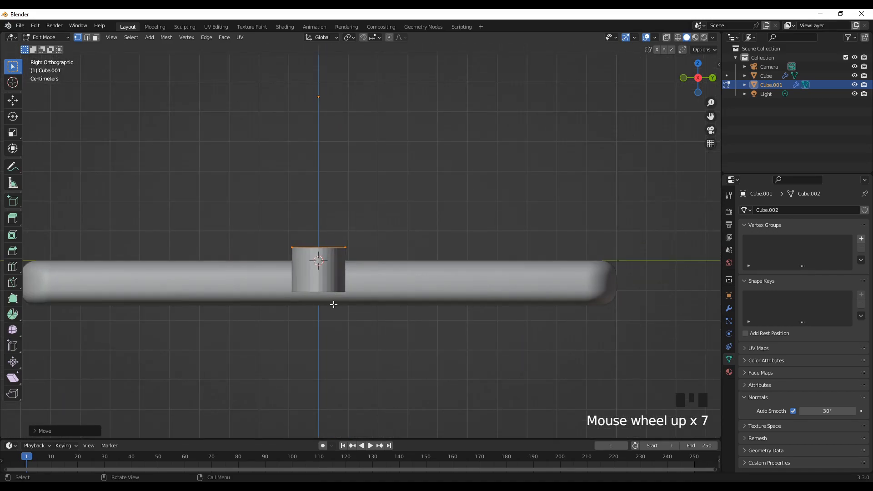
scroll(334, 304, "down", 2)
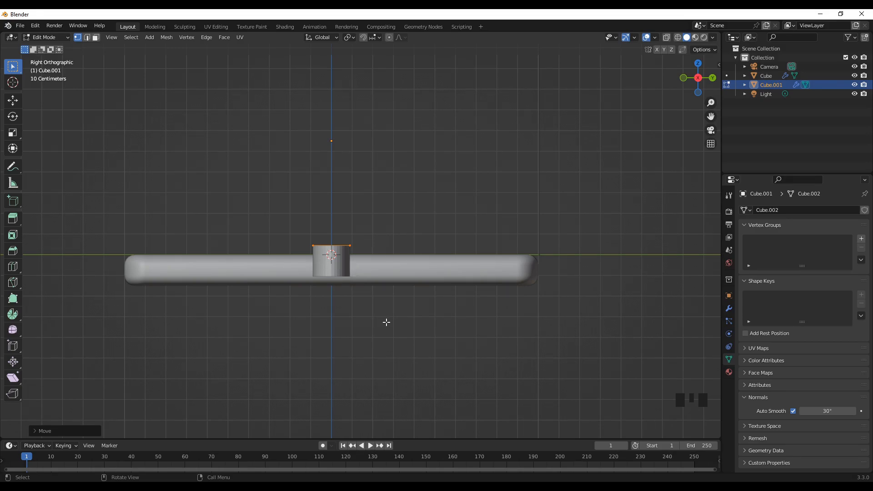
key("r")
type("y")
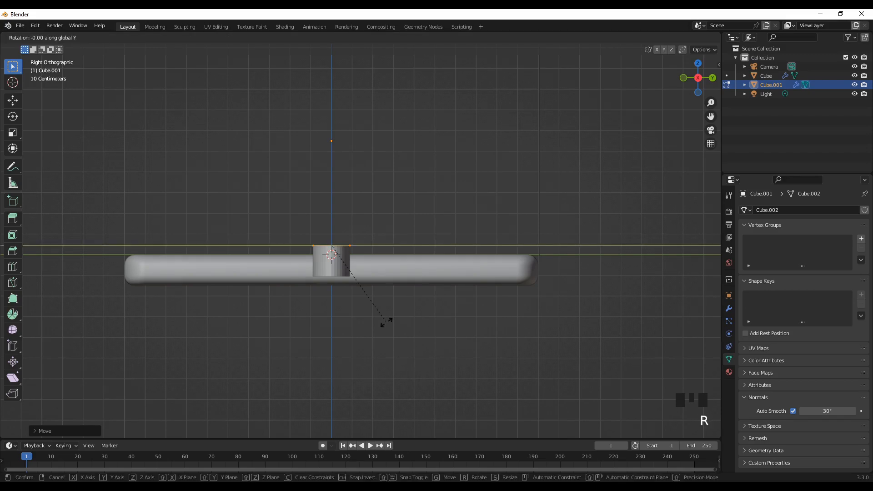
type("9")
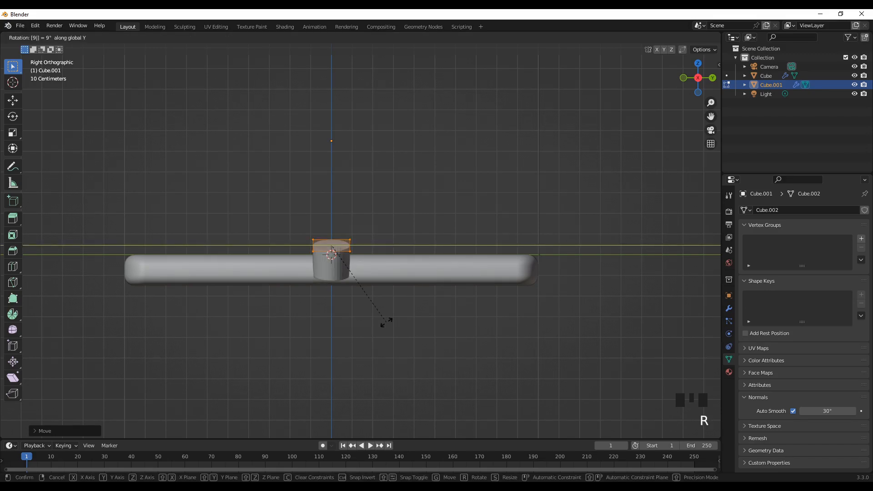
type("0")
key("Return")
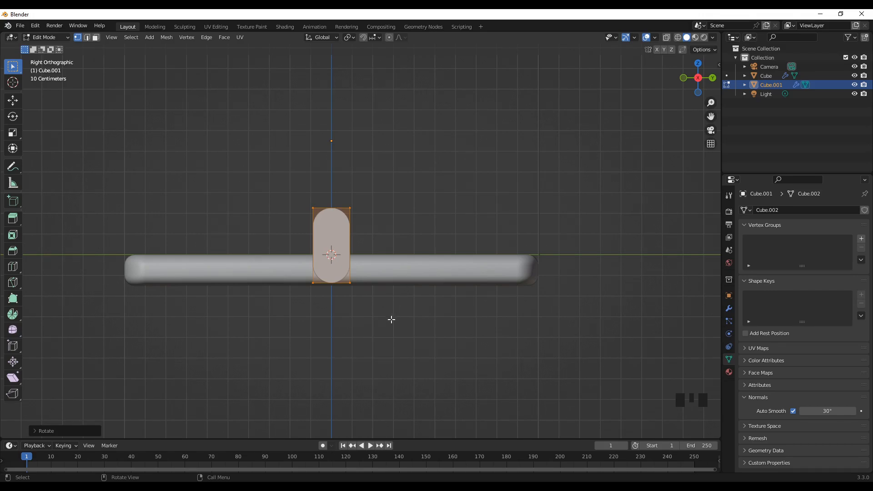
Scale the small piece down along Z to fit within the body's thickness and lower it about 0.11 m onto the short end.
key("s")
key("z")
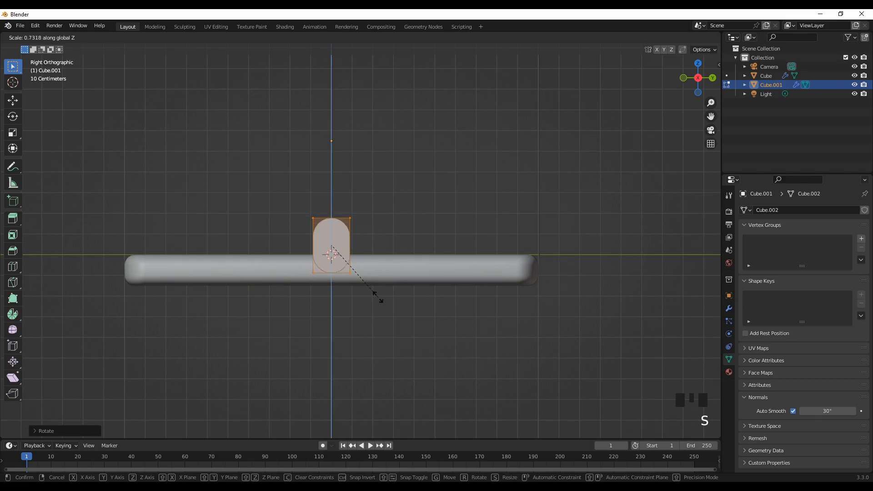
left_click(355, 259)
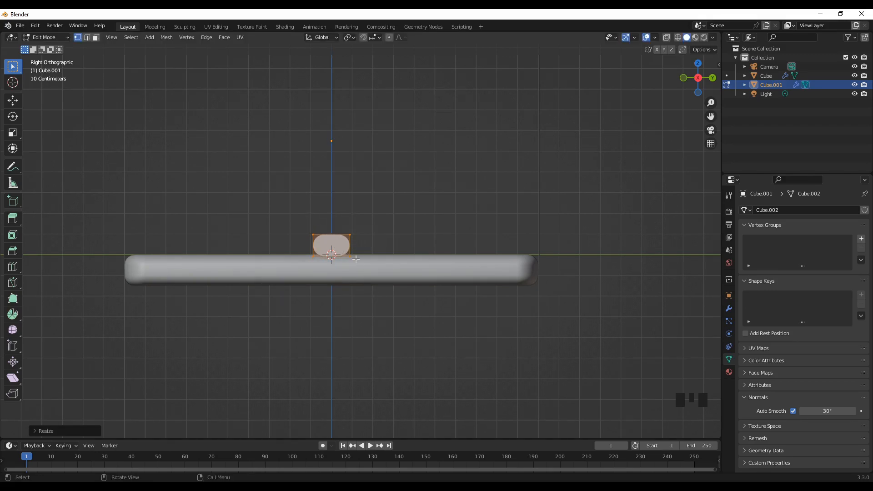
key("g")
key("z")
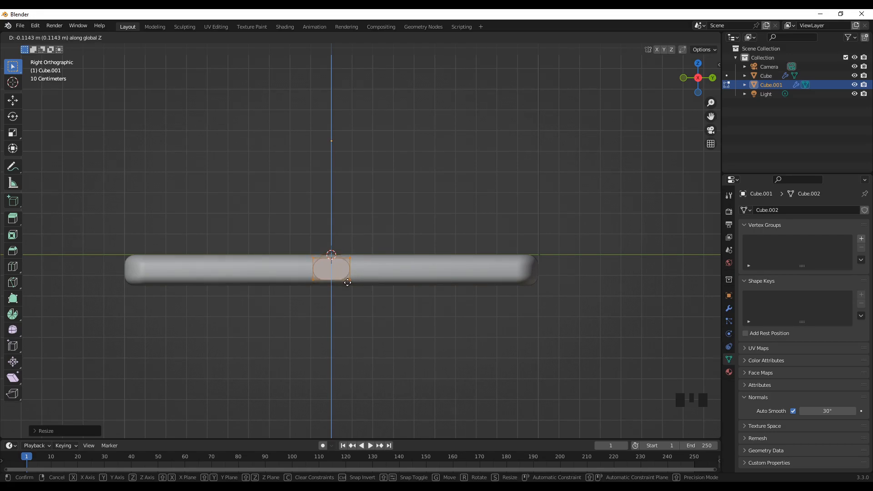
left_click(348, 283)
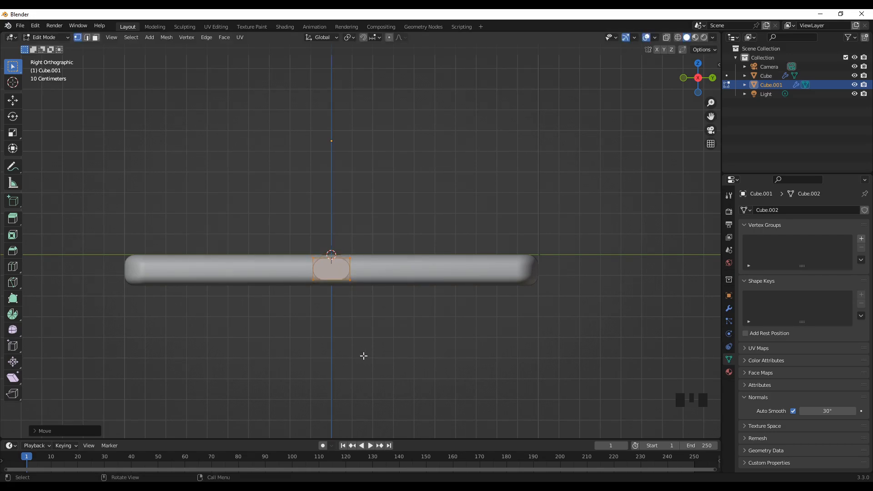
Flatten the small piece further along Z and widen it along Y by a factor of about 1.4.
key("s")
key("z")
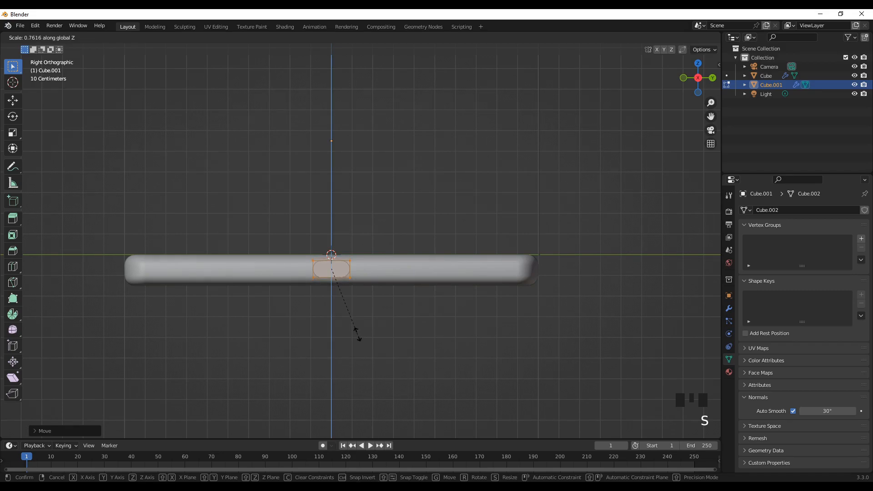
left_click(351, 310)
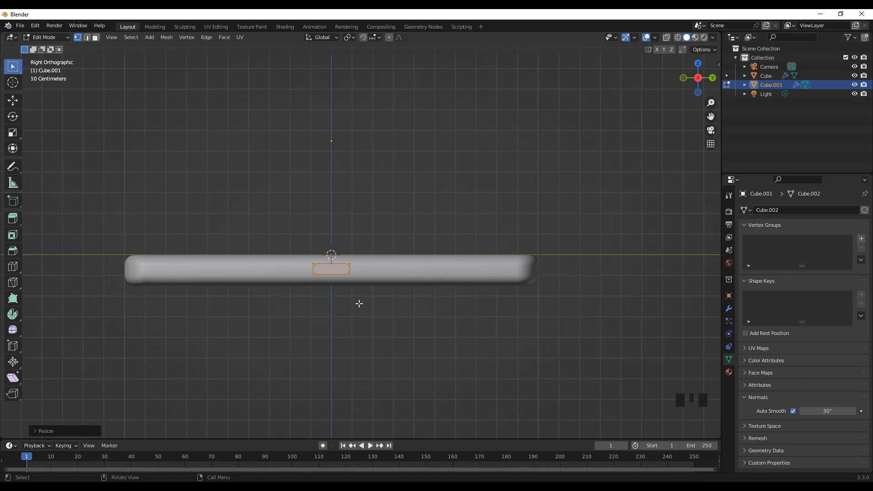
key("s")
key("y")
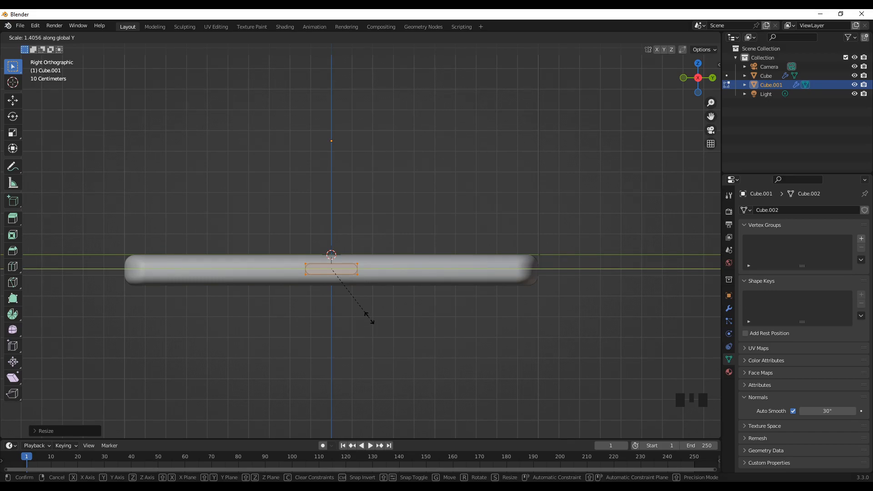
left_click(367, 315)
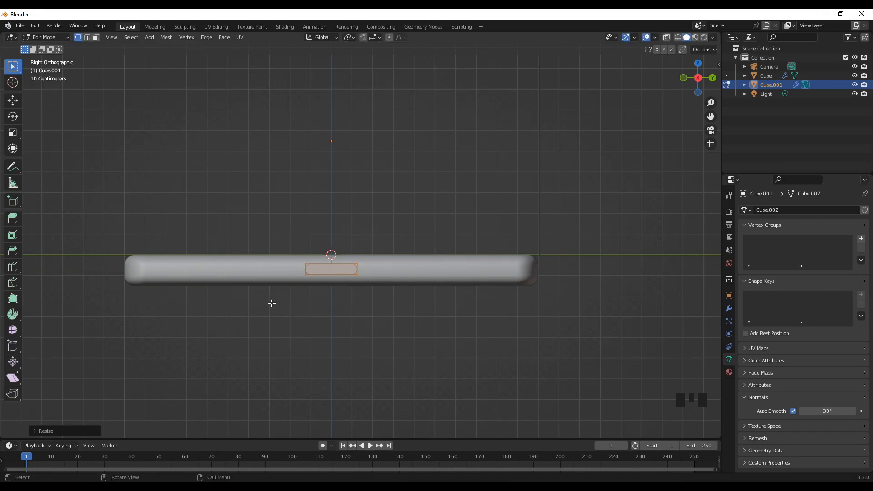
Move the small piece about 0.06 m outward along X from the phone's short end, using X-ray to judge its depth.
scroll(271, 303, "up", 2)
middle_click_drag(305, 337, 429, 322)
scroll(380, 336, "down", 5)
scroll(466, 323, "up", 2)
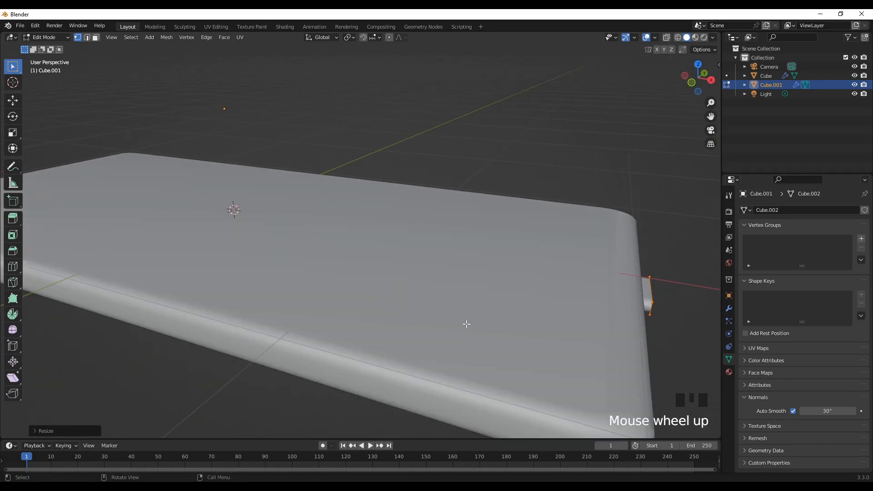
middle_click_drag(535, 301, 528, 298)
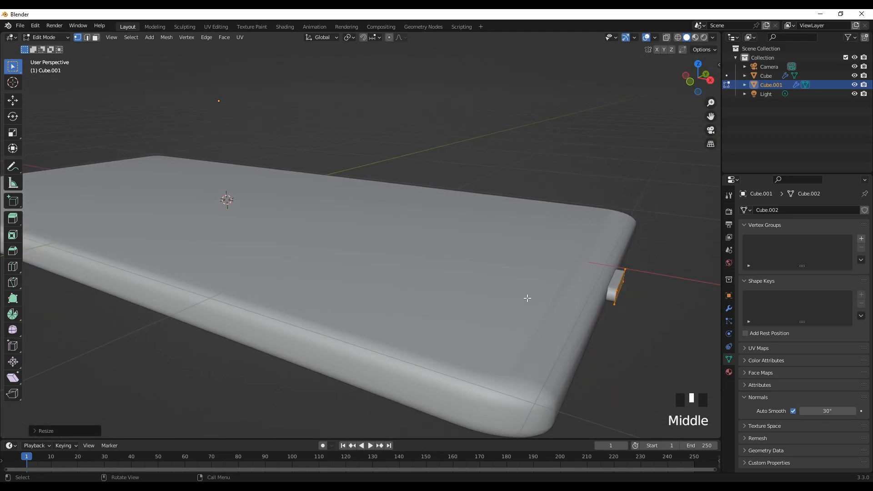
key("alt+z")
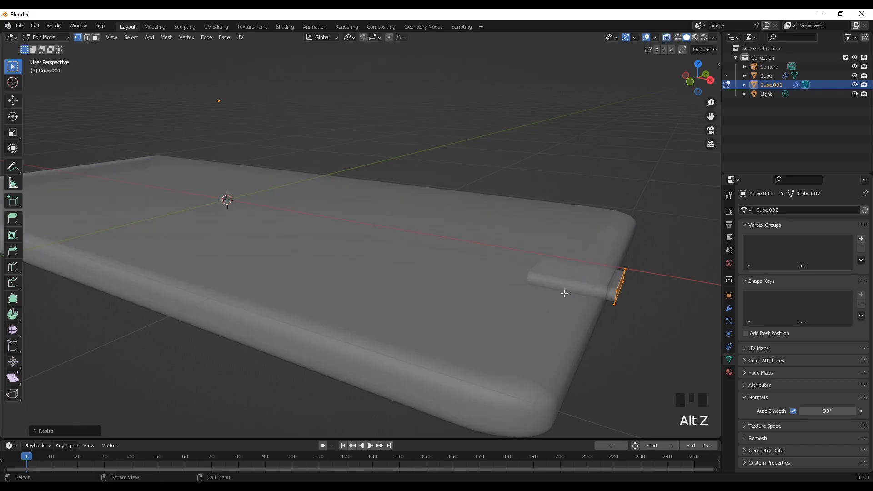
middle_click_drag(558, 312, 549, 316)
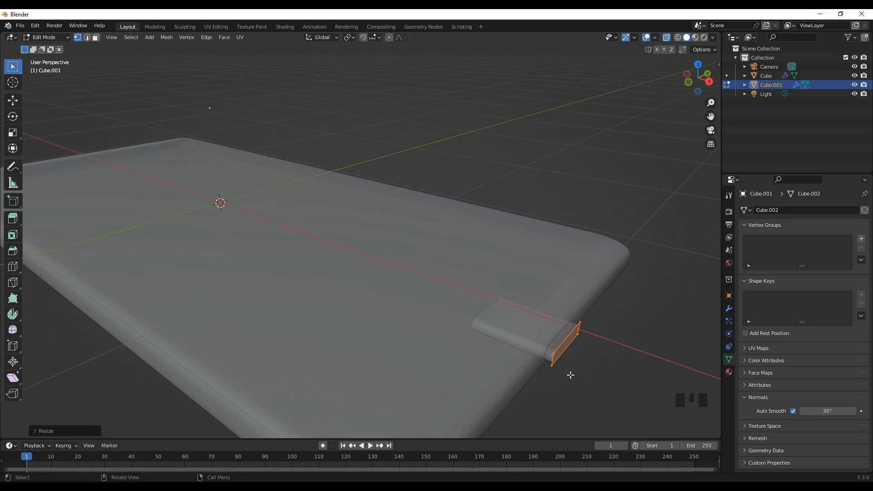
key("g")
key("x")
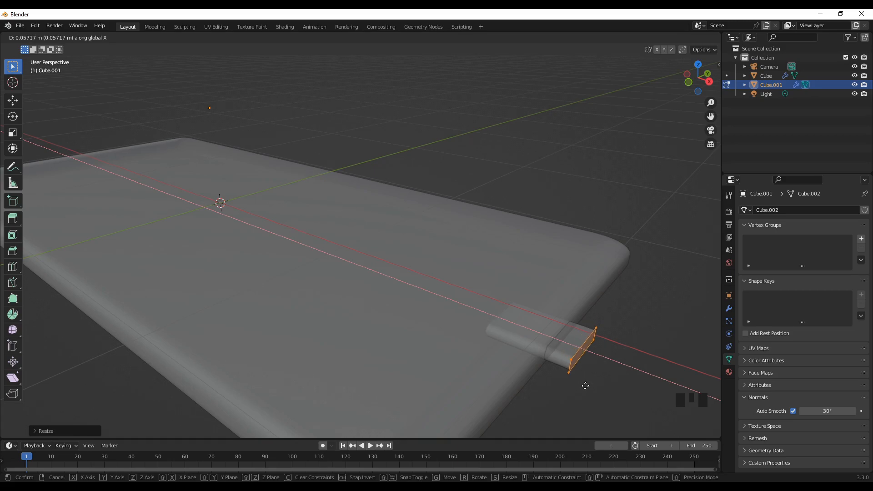
left_click(588, 387)
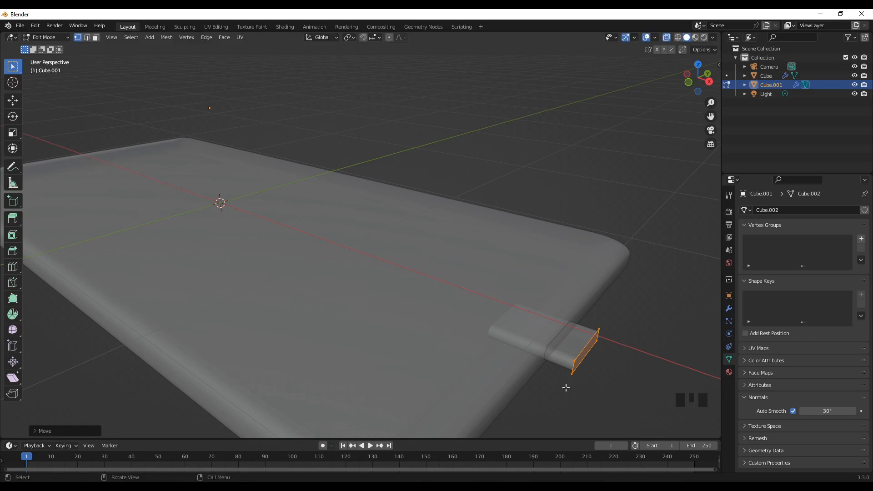
scroll(527, 367, "down", 2)
key("alt+z")
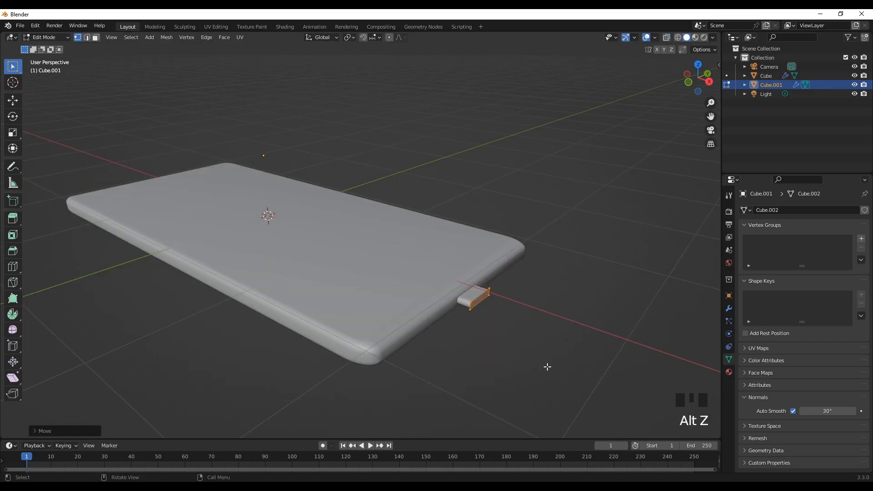
Duplicate the small piece within the mesh and place the copy beside the phone's long edge, near the opposite short end, in top view.
mouse_move(489, 359)
middle_mouse_down()
mouse_move(464, 366)
mouse_move(492, 356)
mouse_move(481, 354)
middle_mouse_up()
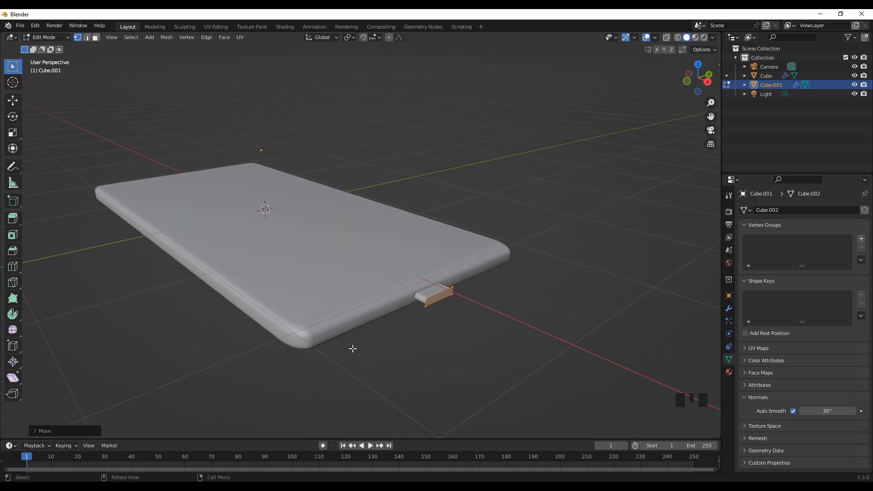
mouse_move(376, 350)
middle_mouse_down()
mouse_move(359, 350)
mouse_move(370, 361)
mouse_move(395, 349)
mouse_move(385, 344)
middle_mouse_up()
middle_click_drag(416, 371, 431, 301)
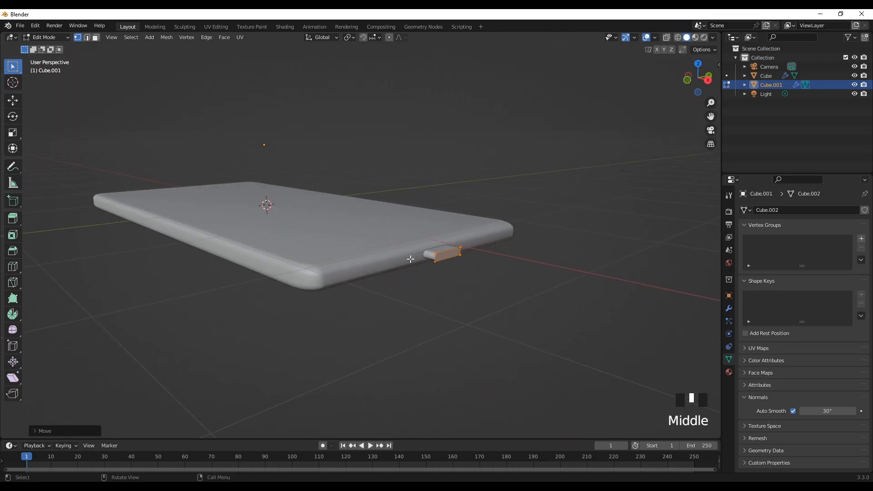
middle_click_drag(444, 259, 450, 328)
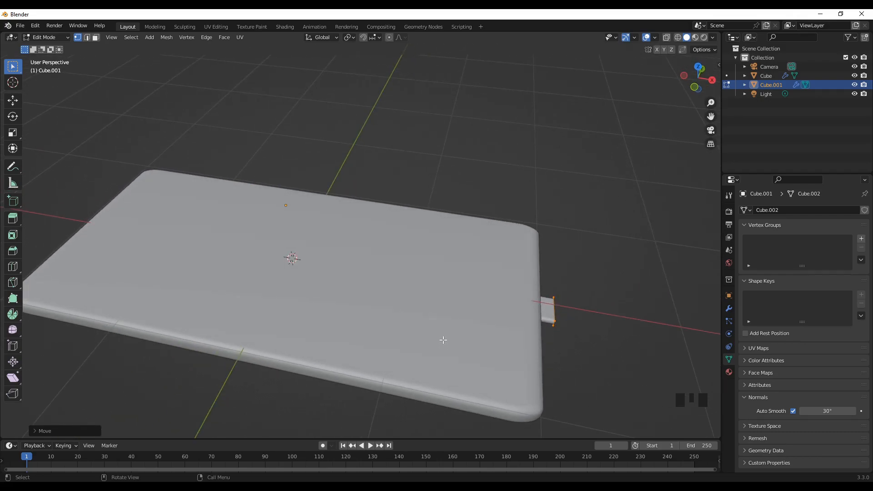
key("KP_7")
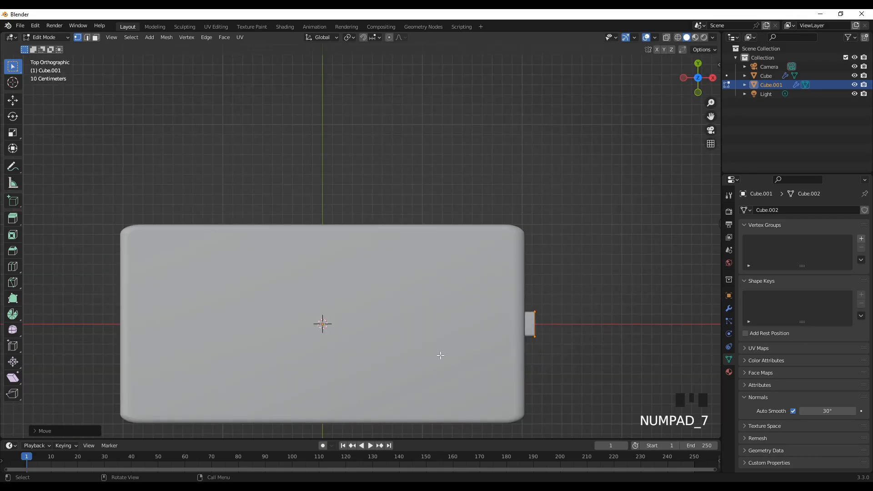
middle_click_drag(388, 341, 403, 225, "shift")
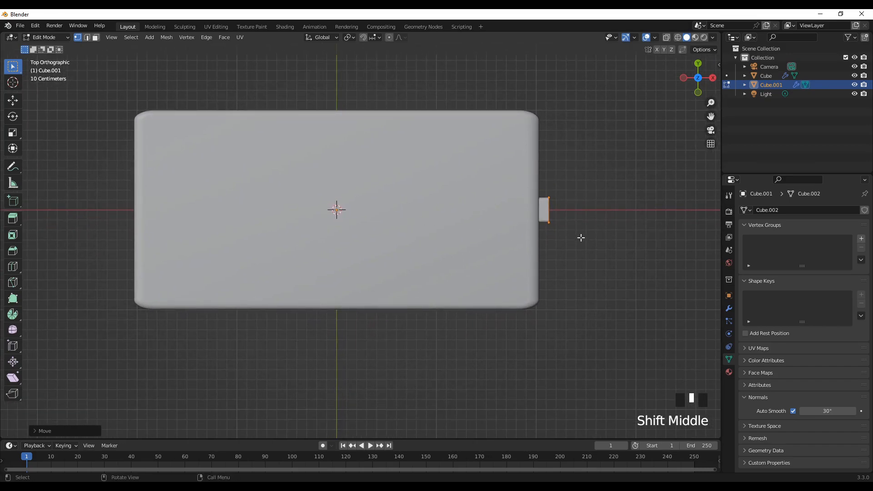
key("shift+d")
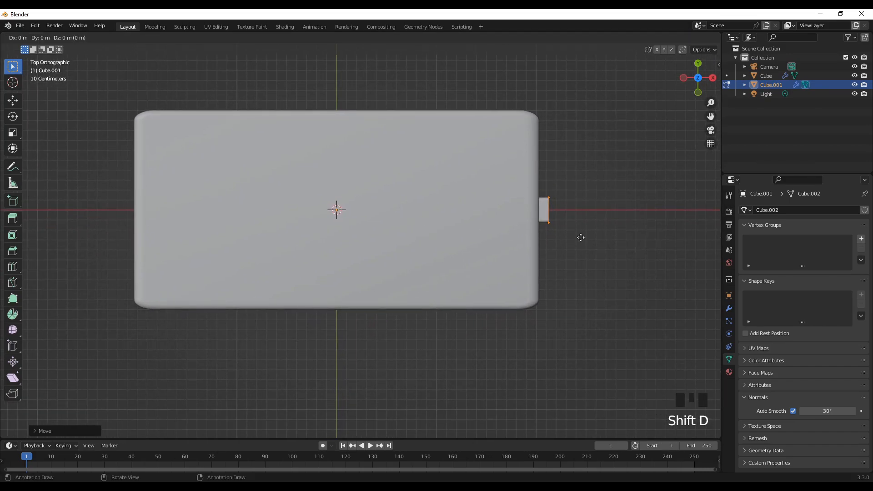
right_click(580, 238)
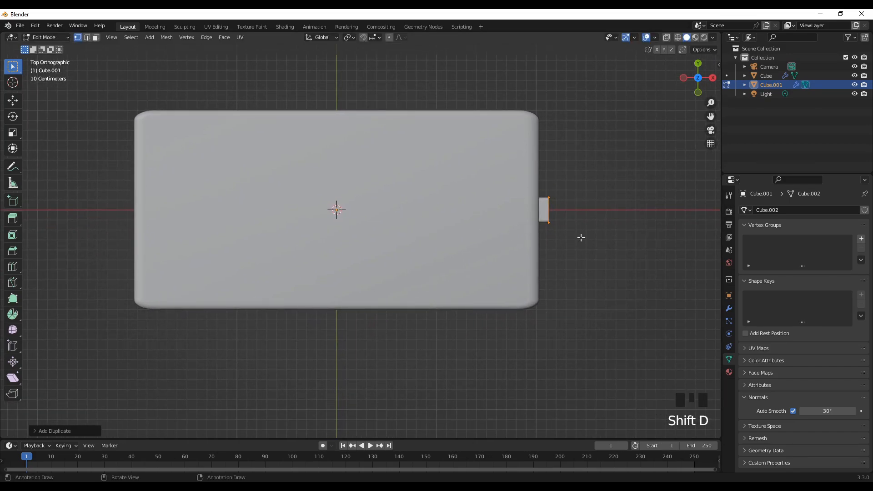
key("g")
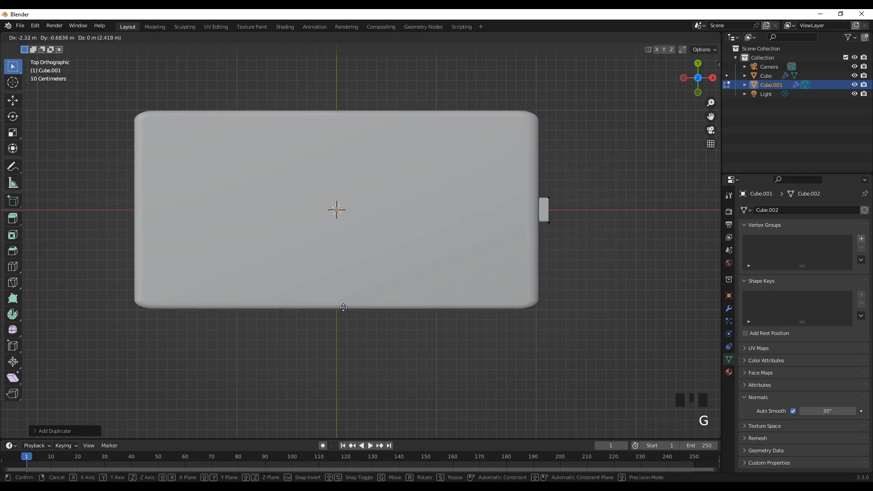
left_click(262, 349)
key("r")
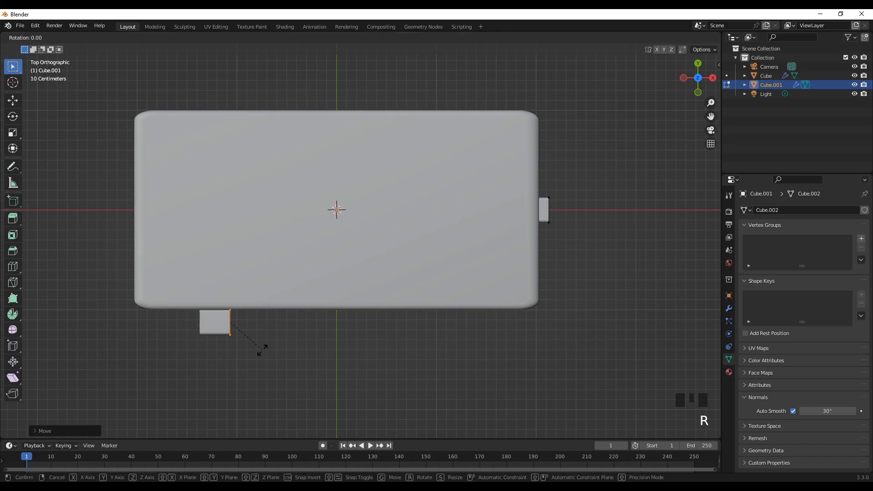
type("z")
type("9")
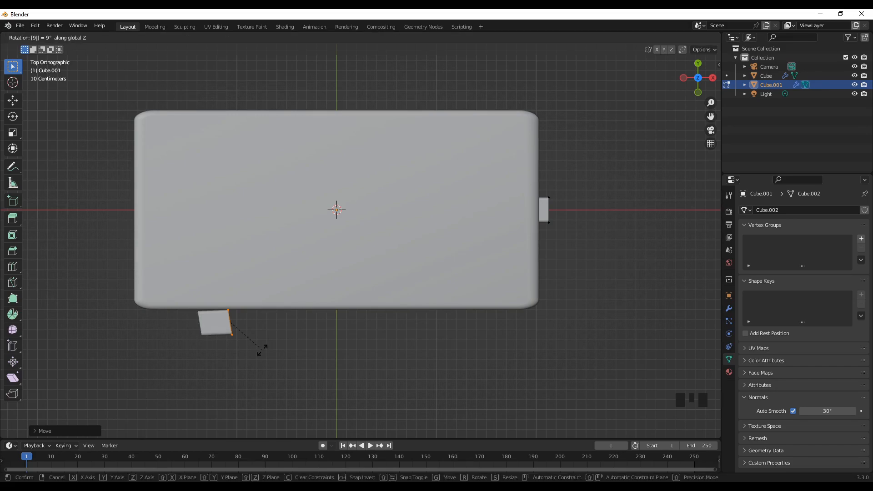
key("Escape")
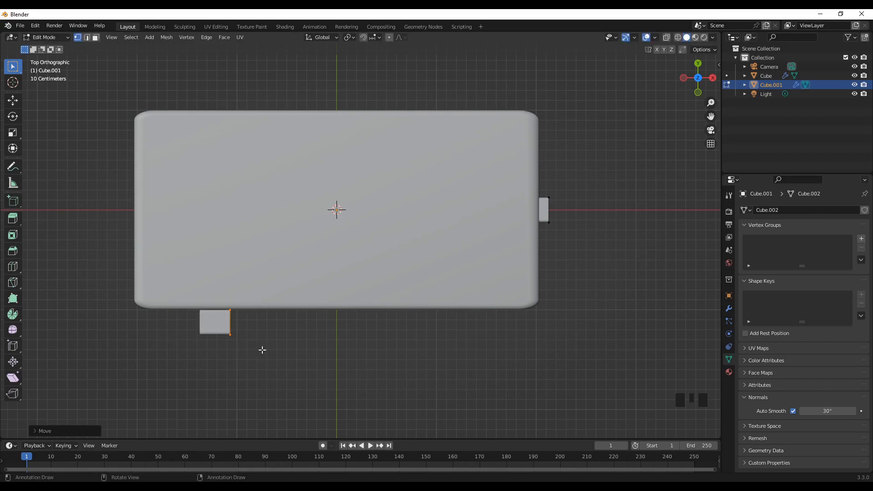
Rotate the copied piece by -90° about Z to face the long edge and widen it along X by a factor of about 1.64.
key("r")
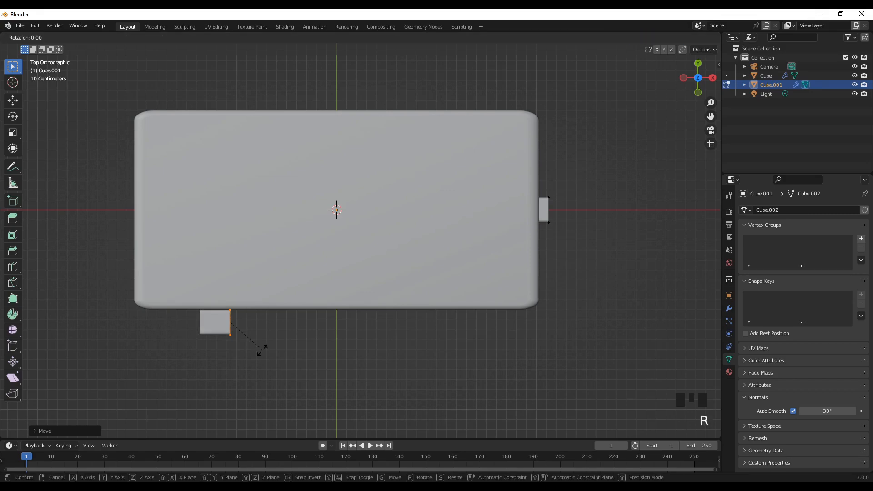
key("z")
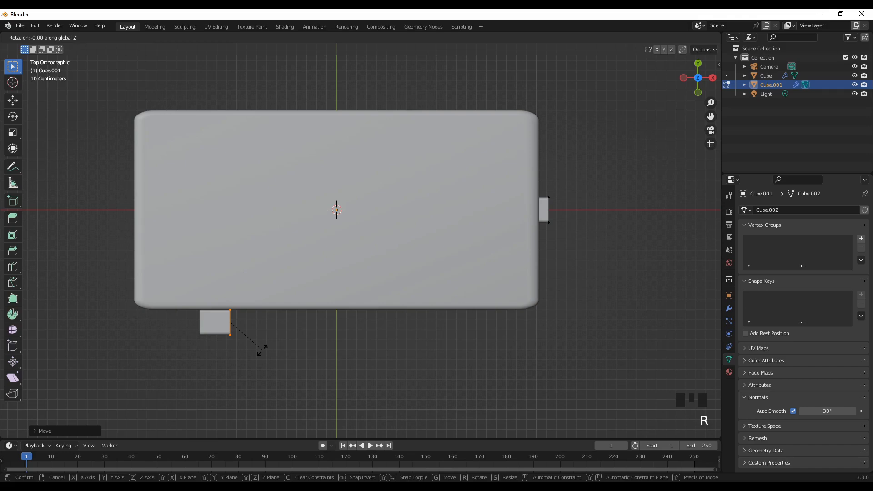
type("-90")
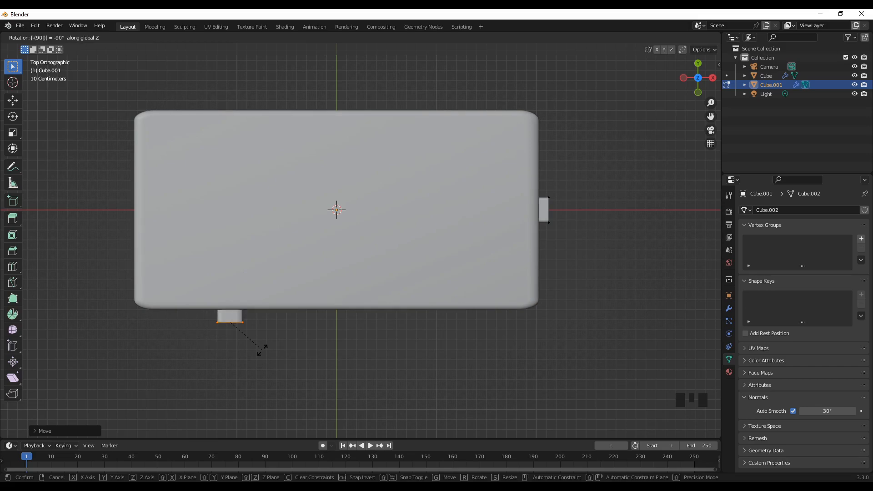
key("Return")
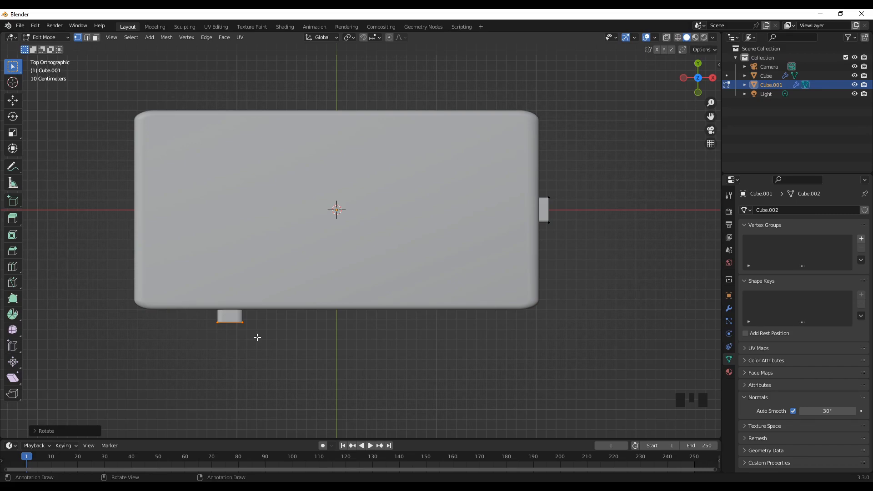
key("s")
key("x")
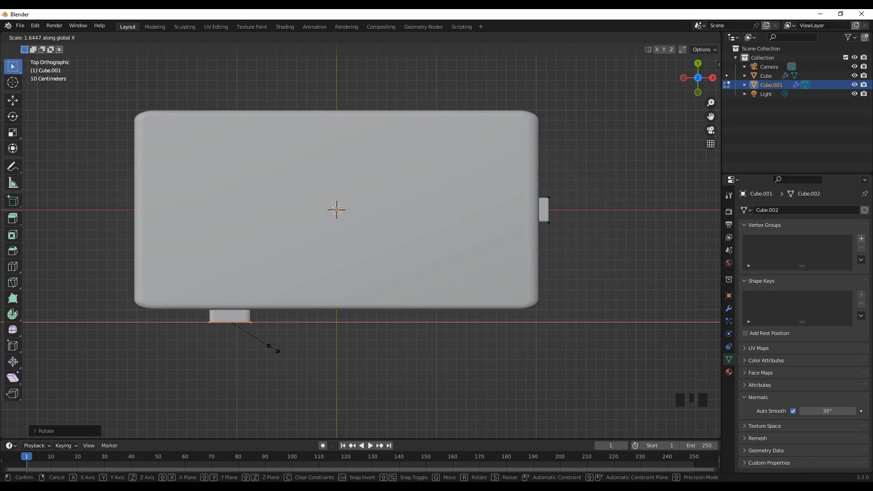
left_click(273, 348)
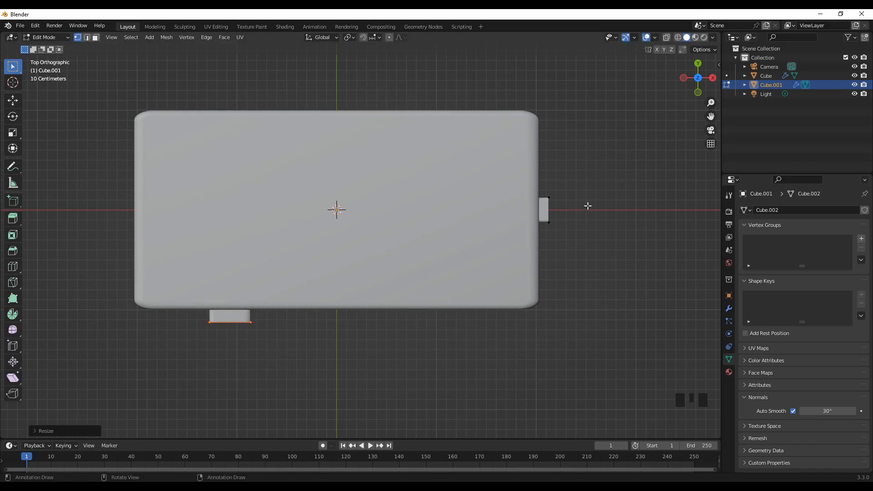
Move the widened piece about 0.06 m along Y into the phone's long edge, using X-ray to judge its depth.
key("alt+z")
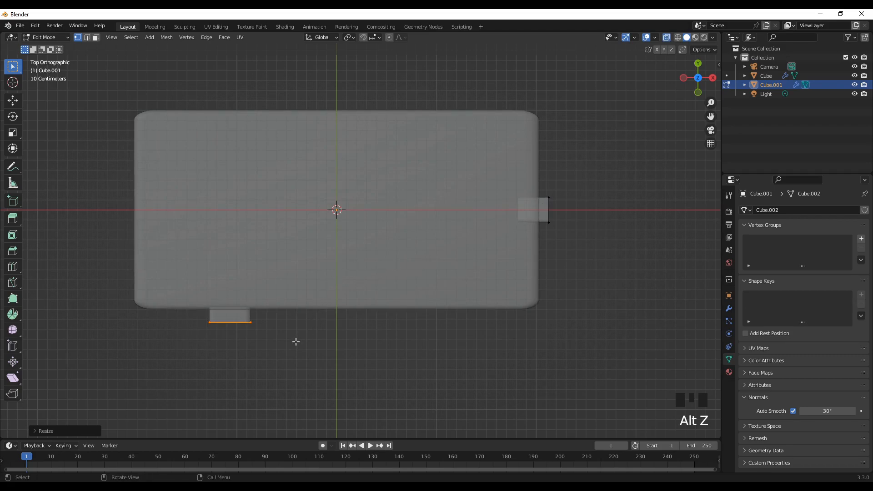
key("g")
key("y")
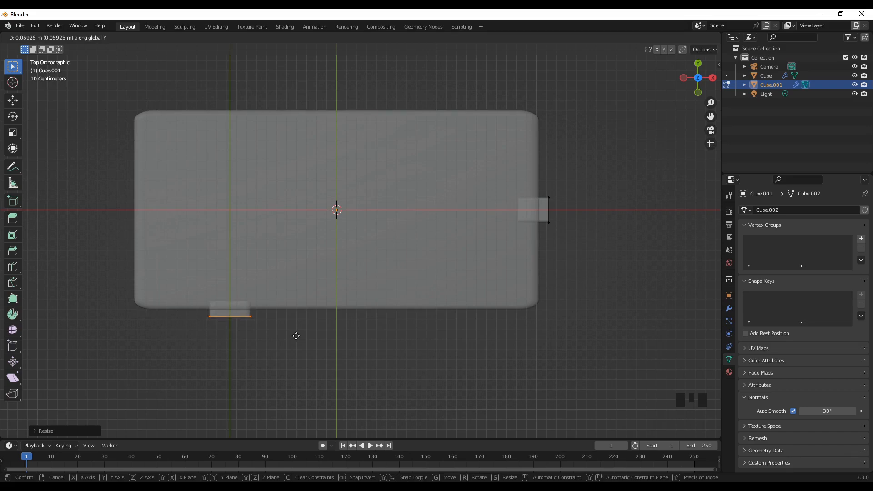
left_click(296, 335)
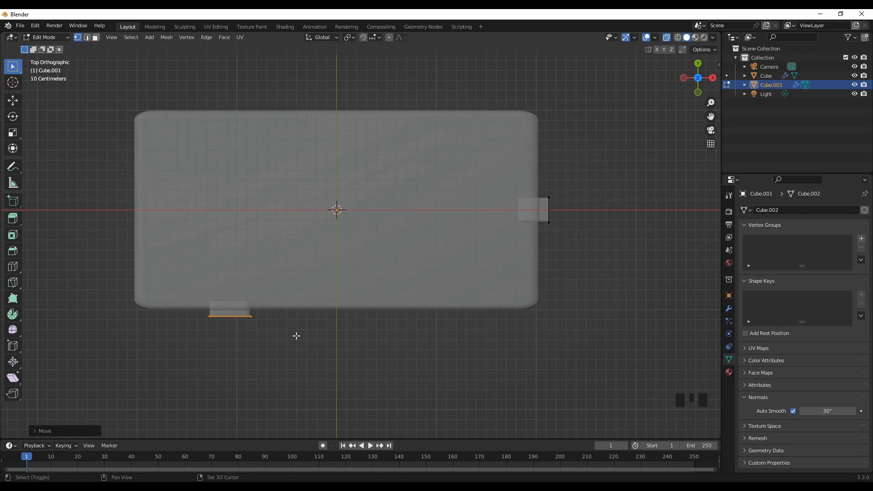
Duplicate the long-edge piece and place the copy right beside it, about 0.43 m away along X.
key("shift+d")
left_click(296, 336)
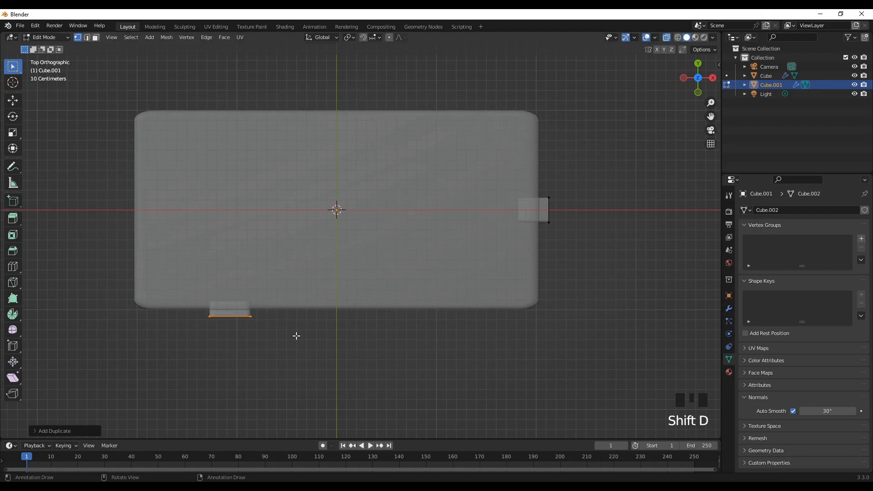
key("g")
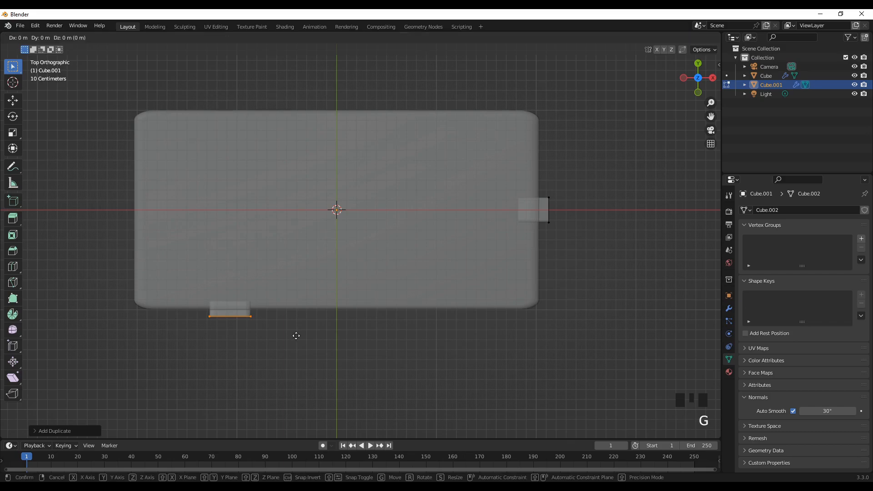
key("x")
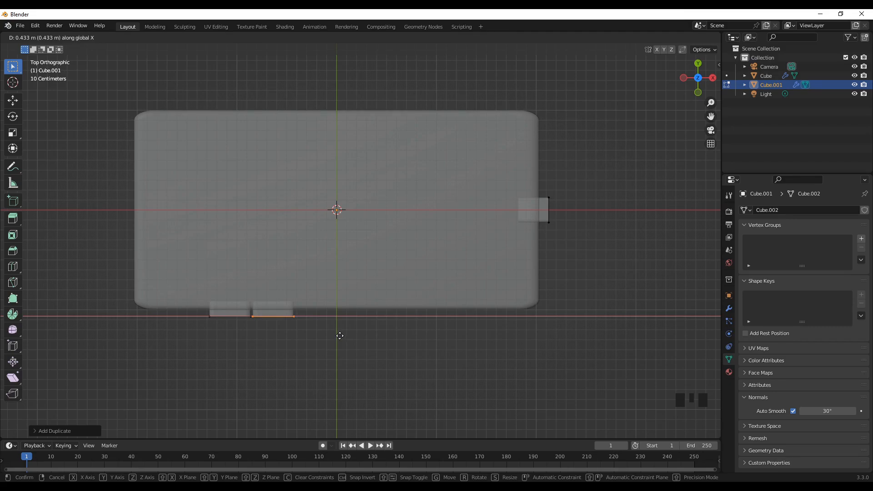
left_click(340, 335)
left_click(259, 348)
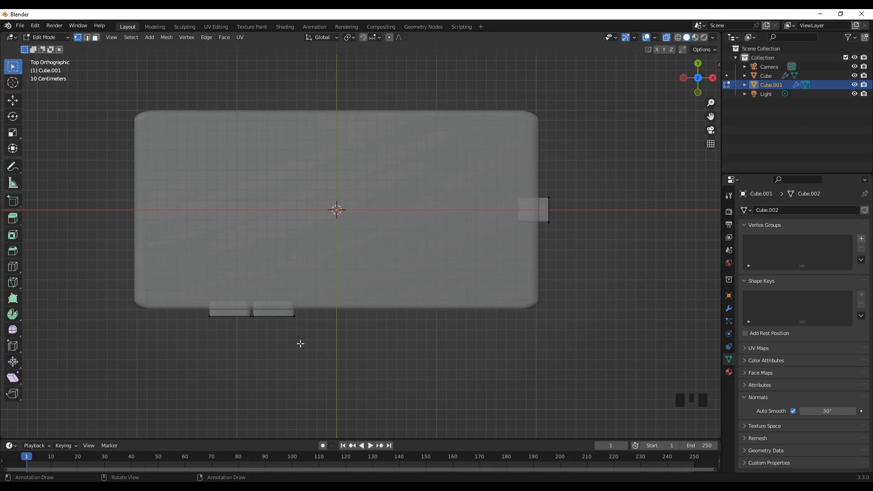
Duplicate the short-end piece and place the copy just outside the opposite long edge, roughly across from the paired pieces.
left_click_drag(535, 191, 564, 235)
key("shift+d")
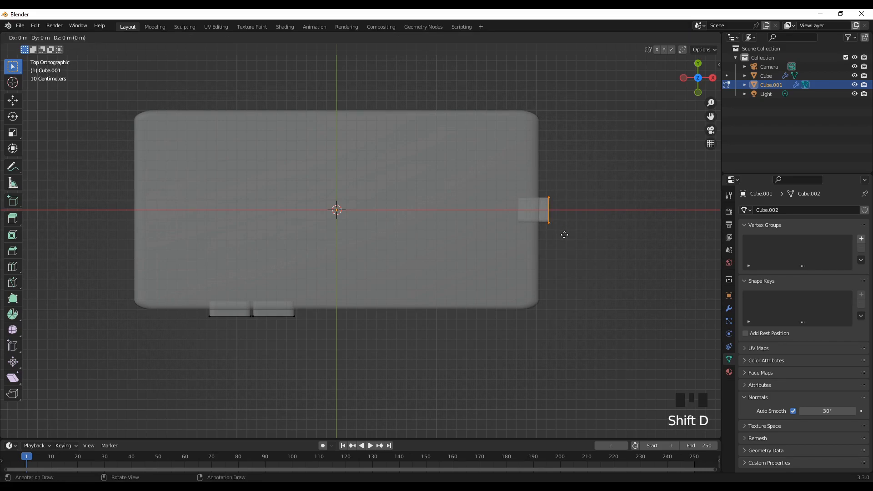
key("g")
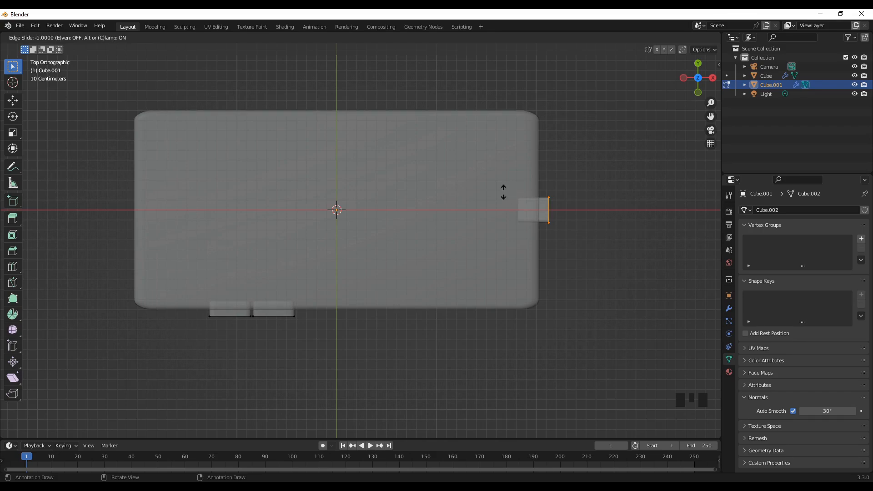
left_click(332, 71)
key("g")
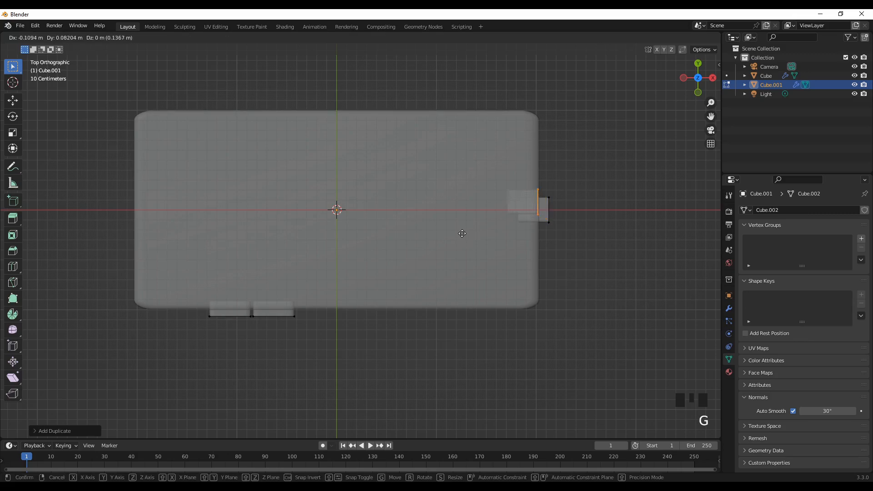
left_click(171, 133)
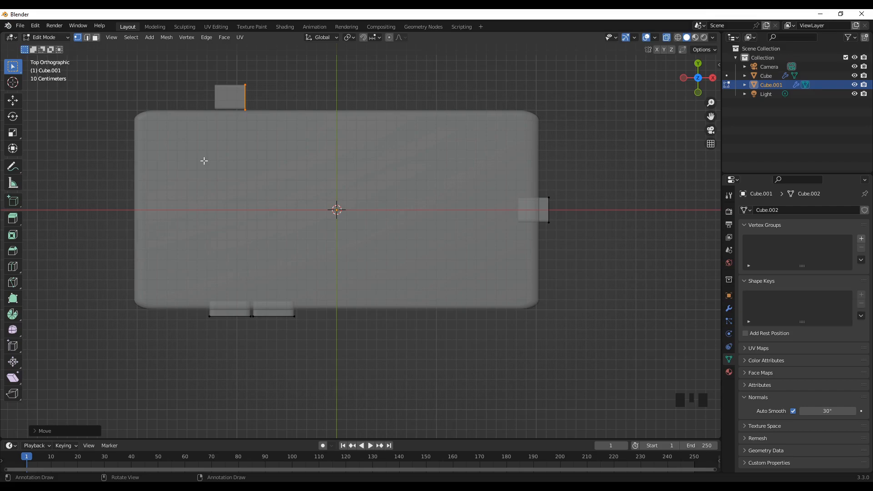
Rotate the new copy 90° about Z and move it along Y so it sits partly inside the phone's long edge.
key("r")
key("z")
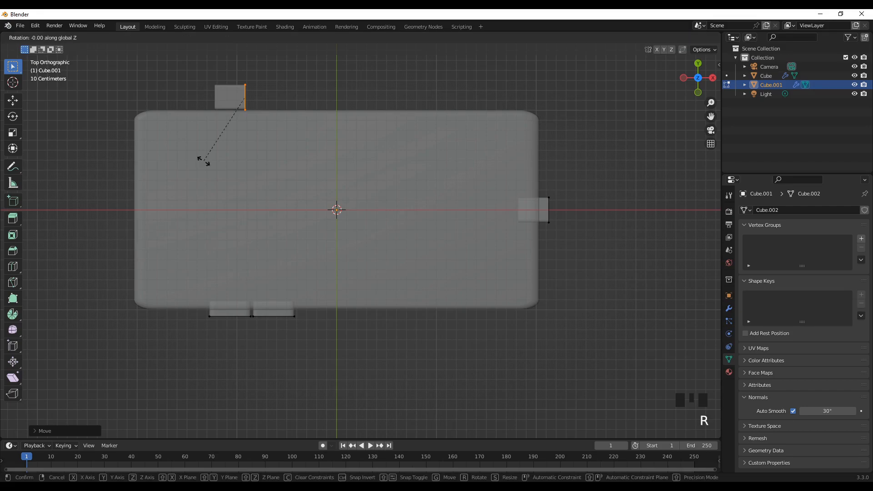
type("90")
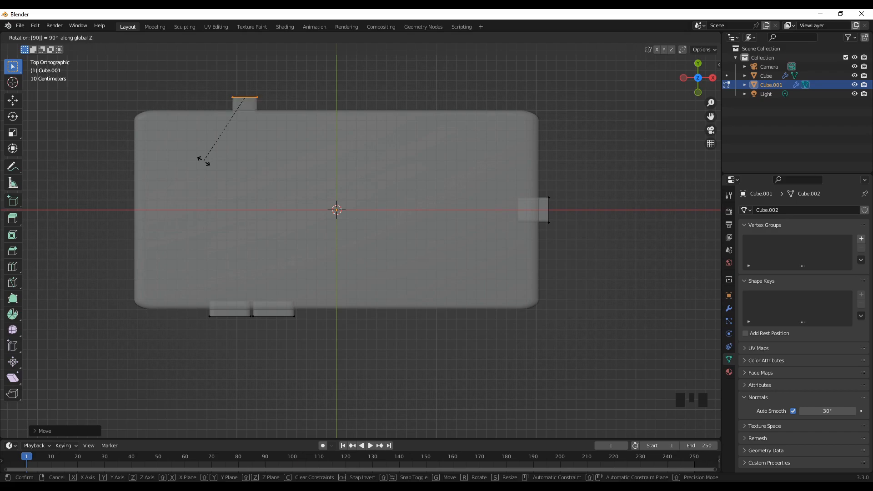
key("Return")
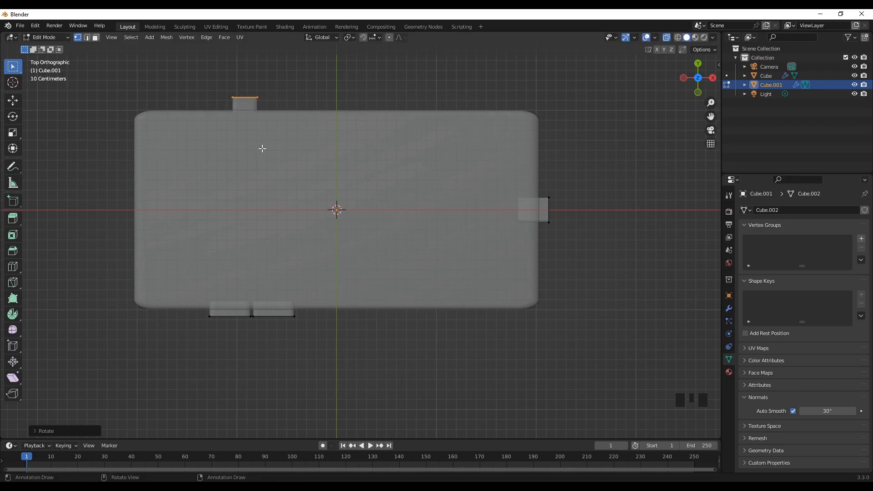
key("g")
key("y")
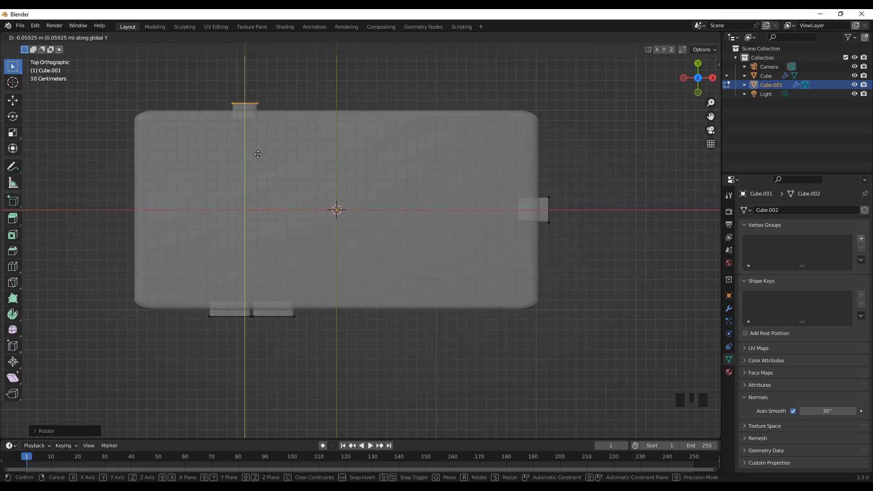
left_click(257, 156)
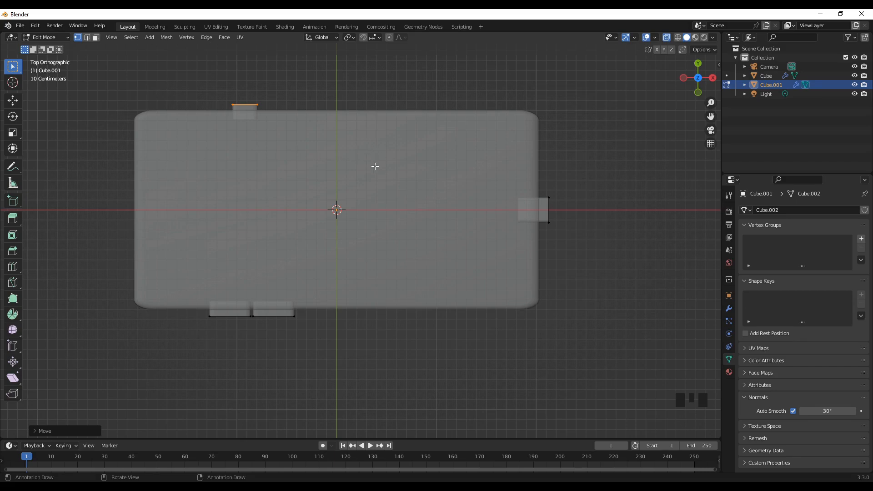
Duplicate the short-end piece in top view and place the copy on the same end, about 0.66 m away in the negative Y direction.
middle_click_drag(443, 238, 232, 146)
scroll(508, 265, "up", 1)
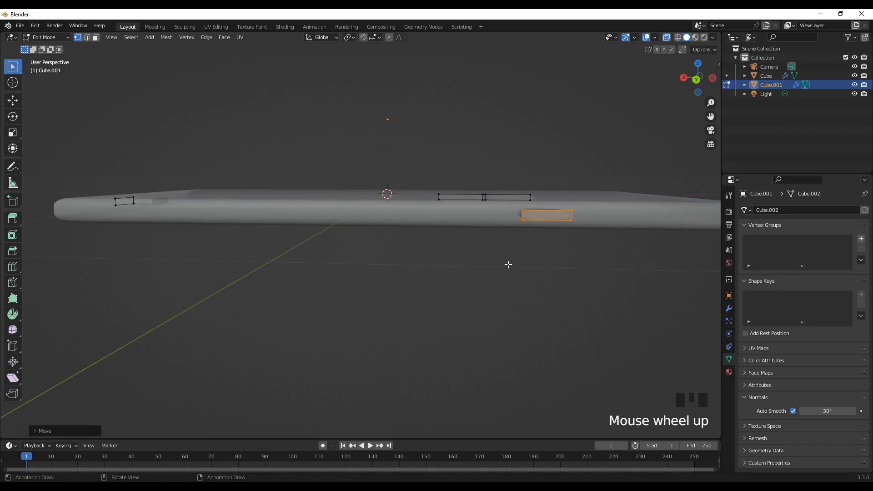
middle_click_drag(508, 265, 509, 269)
scroll(428, 278, "down", 3)
middle_click_drag(350, 287, 557, 316)
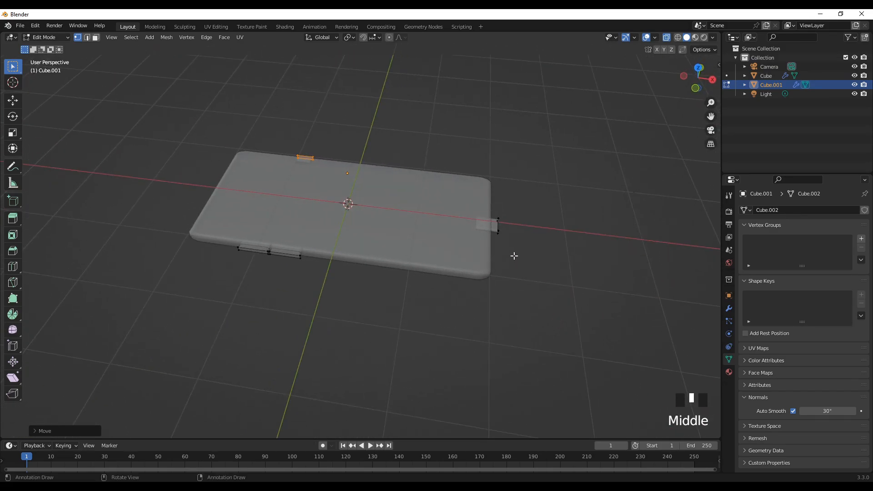
key("KP_7")
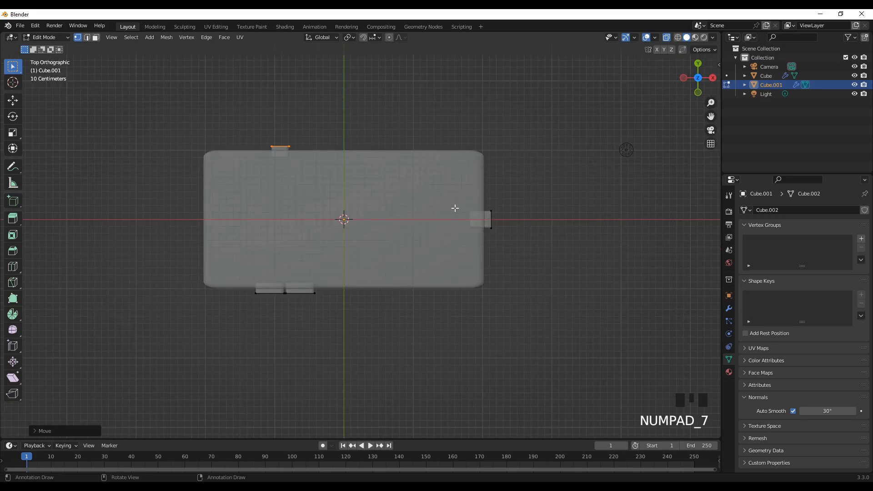
left_click(492, 217)
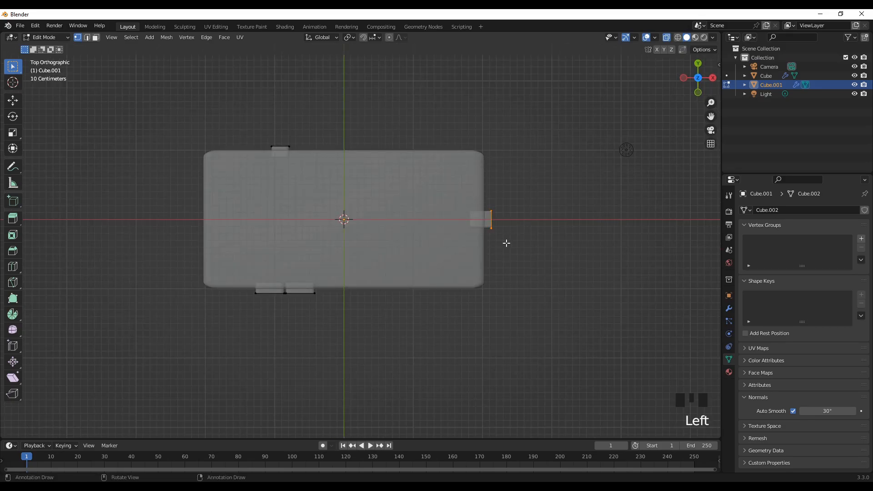
key("shift+d")
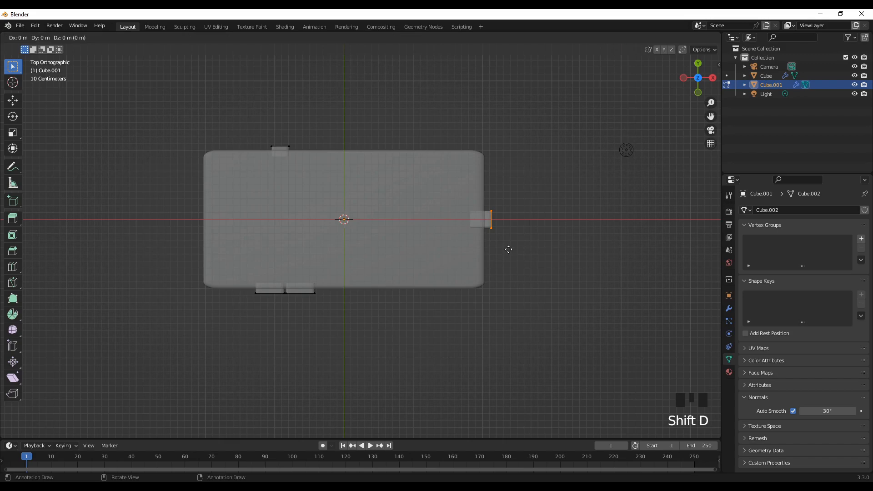
right_click(509, 249)
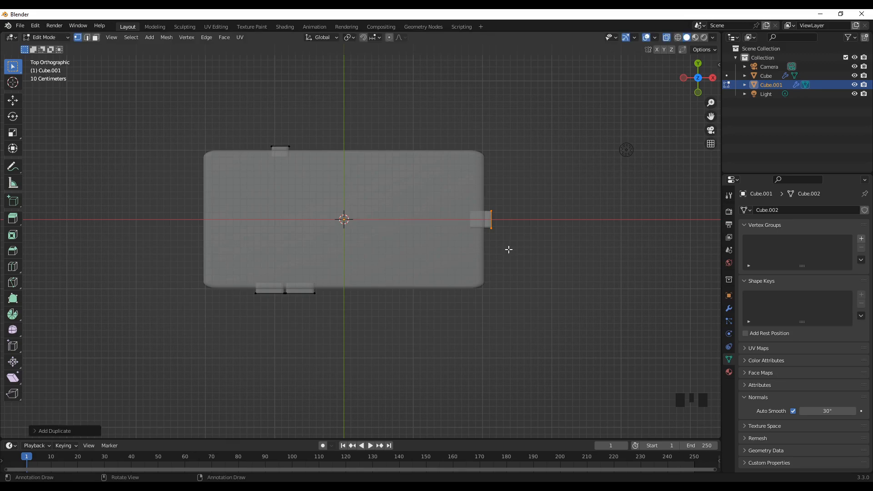
key("g")
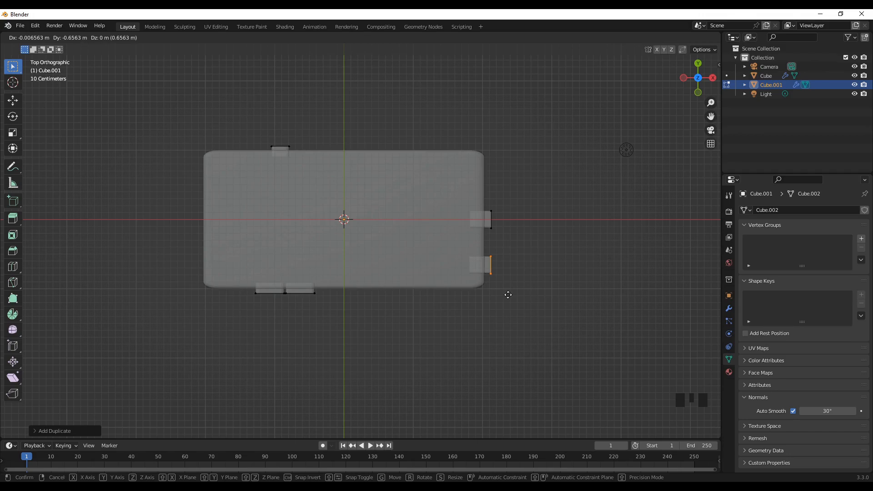
left_click(508, 295)
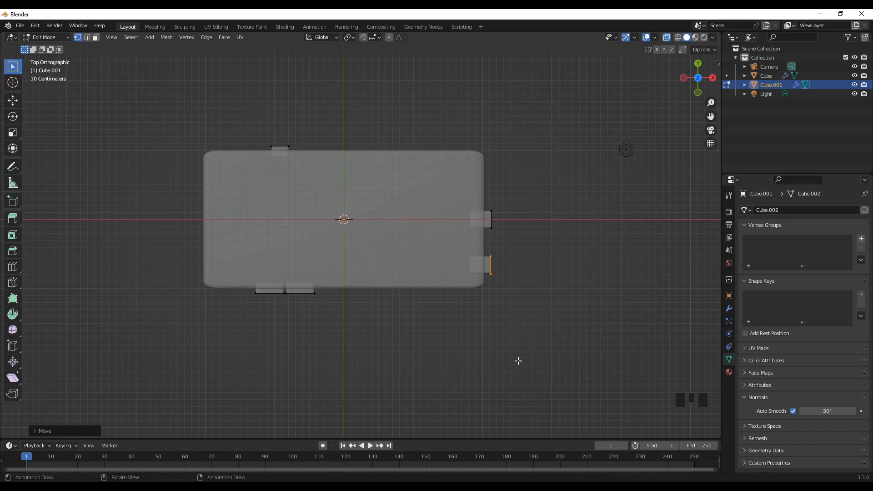
Scale the second short-end piece down along Y so it is shorter than the central one.
key("s")
key("y")
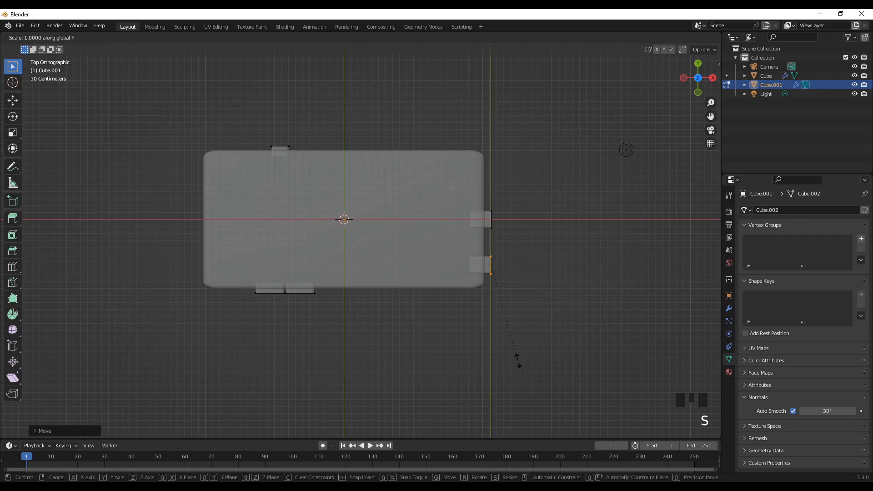
left_click(505, 313)
Scale the second short-end piece further down along Y until its end profile is roughly circular.
key("alt+z")
middle_click_drag(508, 323, 406, 260)
scroll(407, 259, "up", 3)
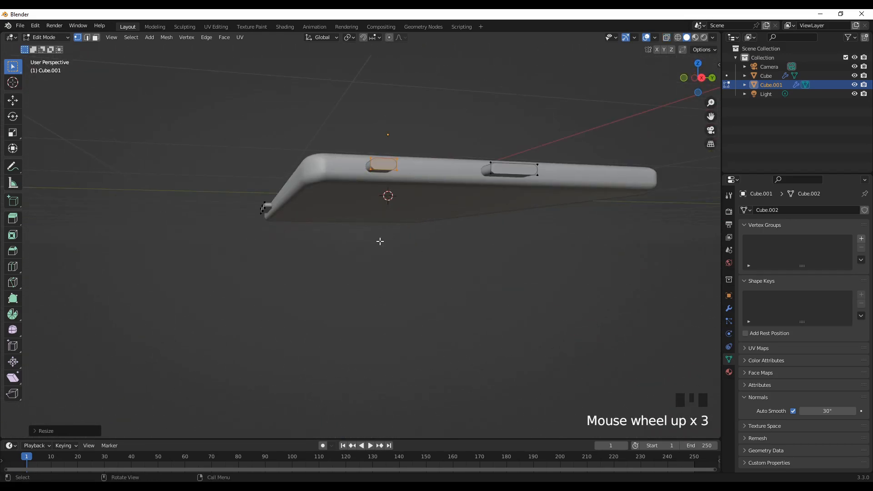
key("KP_Decimal")
scroll(380, 242, "down", 6)
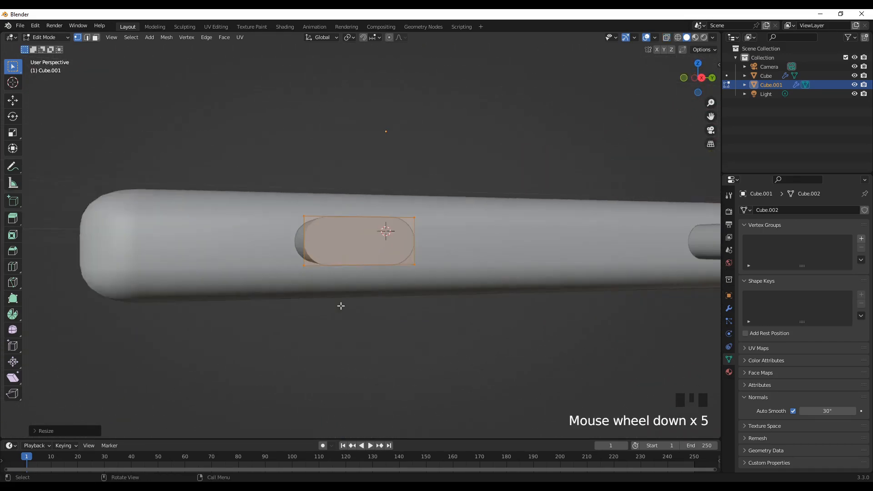
middle_click_drag(357, 310, 371, 315)
scroll(371, 315, "down", 2)
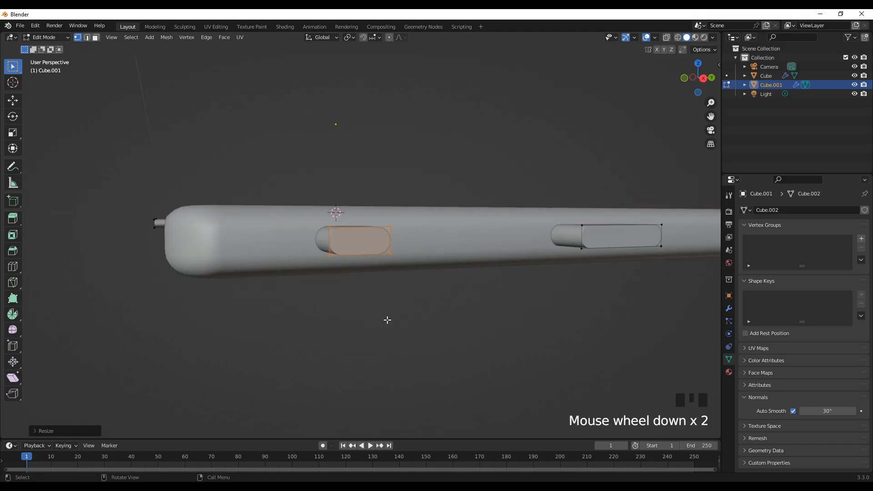
key("s")
key("y")
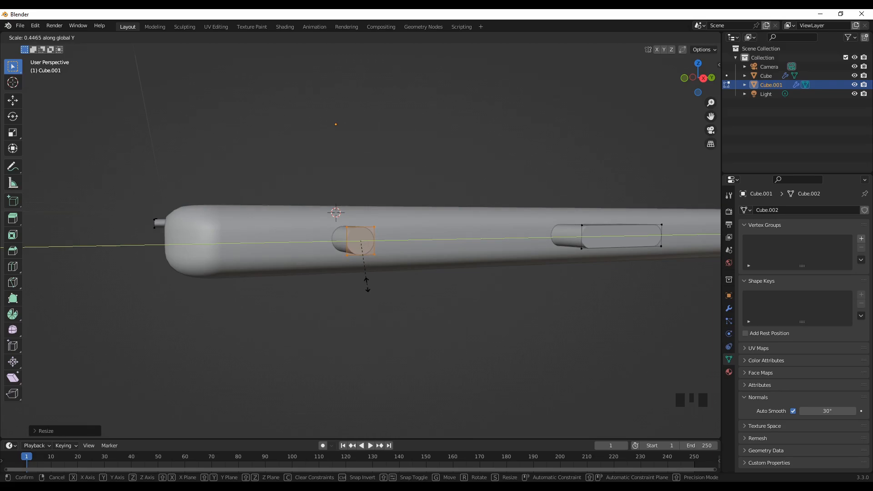
left_click(354, 288)
Duplicate the round short-end piece and move the copy along Y to sit just beside it, toward the central piece.
middle_click_drag(341, 292, 306, 316)
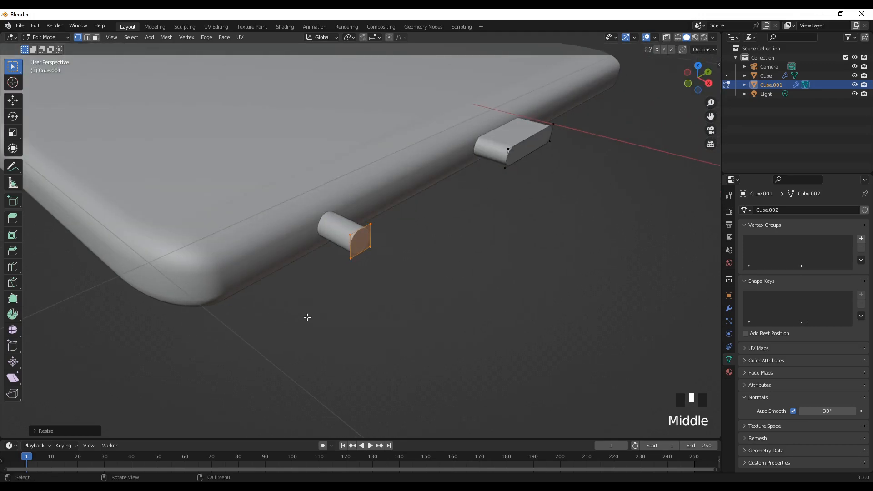
key("shift+d")
right_click(413, 311)
key("g")
key("y")
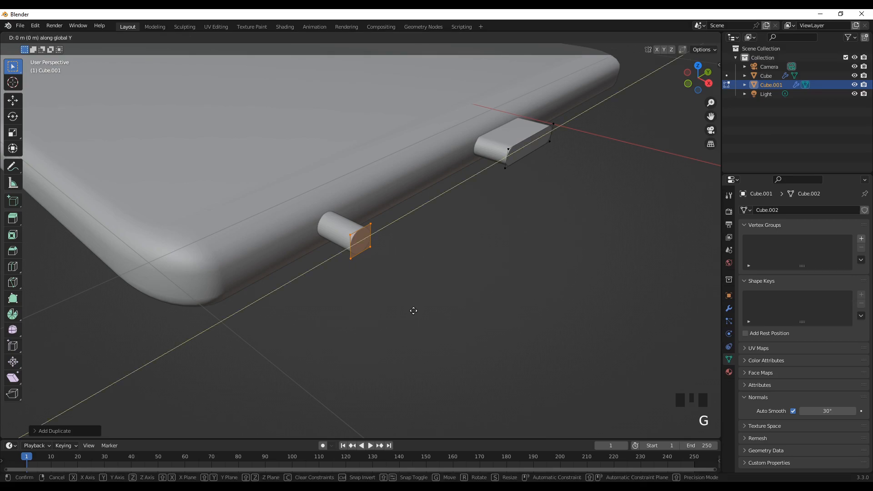
left_click(445, 292)
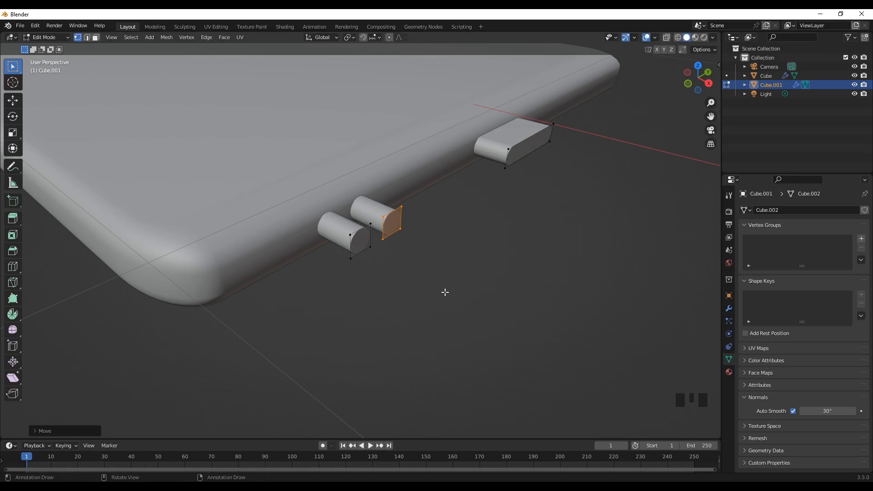
Duplicate the new round piece and move the copy along negative X to the phone's opposite short end.
middle_click_drag(384, 304, 391, 337)
scroll(390, 337, "down", 1)
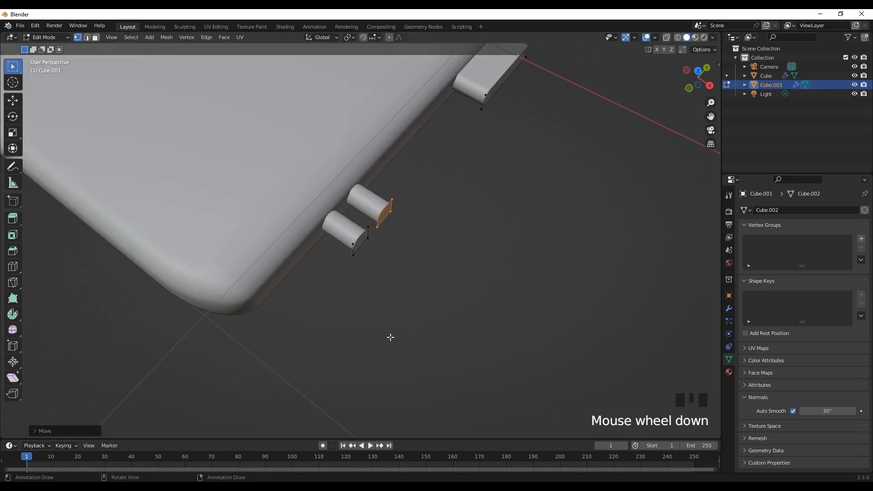
key("alt+z")
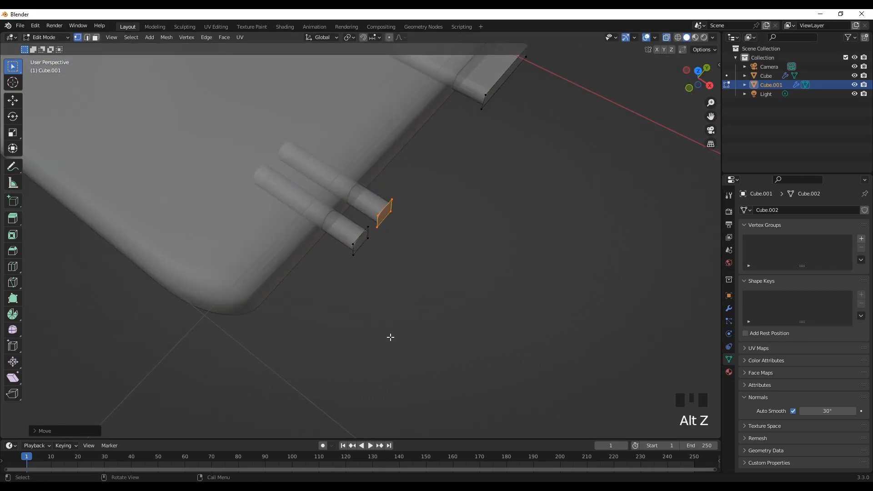
key("alt+z")
scroll(382, 328, "down", 5)
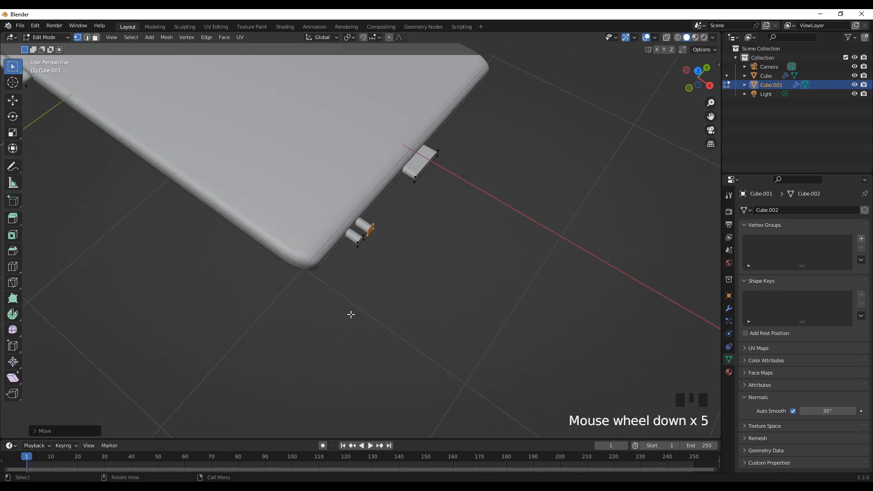
scroll(351, 315, "down", 4)
middle_click_drag(327, 299, 376, 322, "shift")
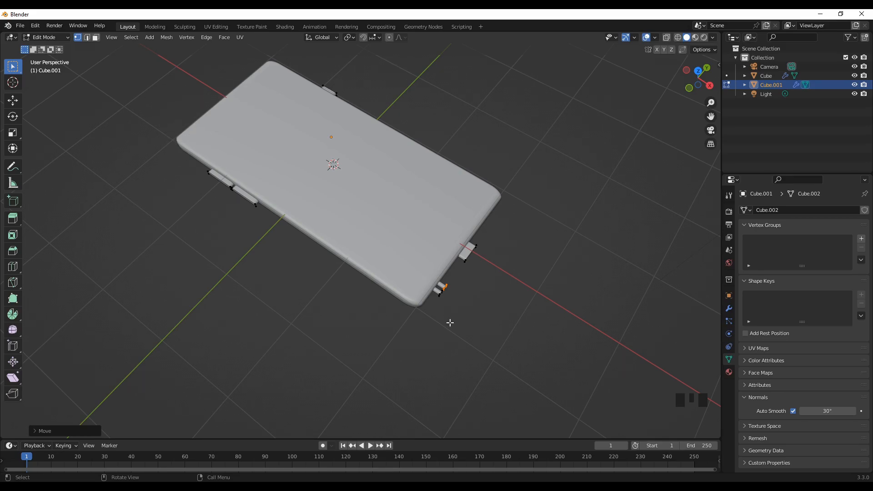
key("shift")
key("shift+d")
right_click(452, 324)
key("g")
key("x")
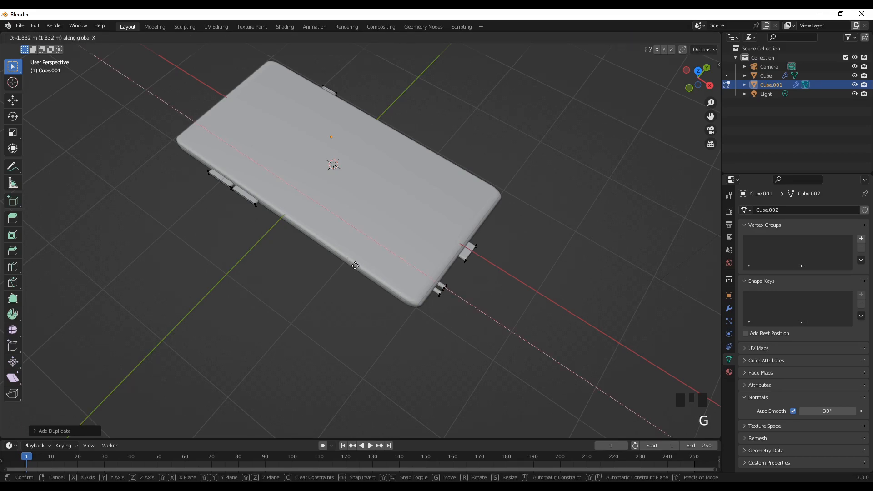
left_click(211, 159)
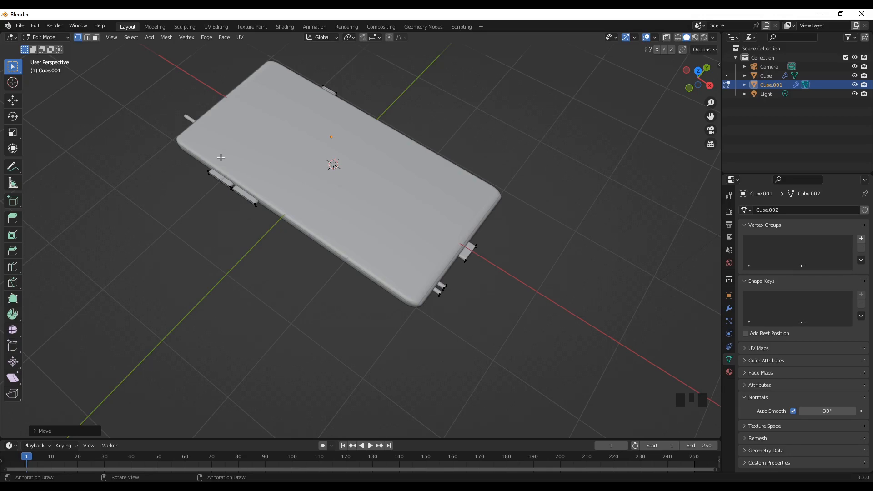
Rotate the far-end copy 180° about Z and shift it along X so its tip lies at the short edge with the rest inside.
key("r")
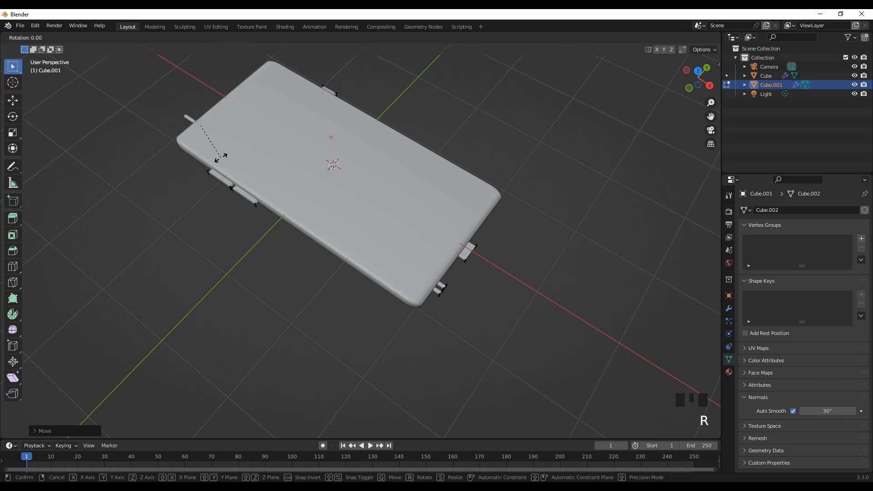
type("z180")
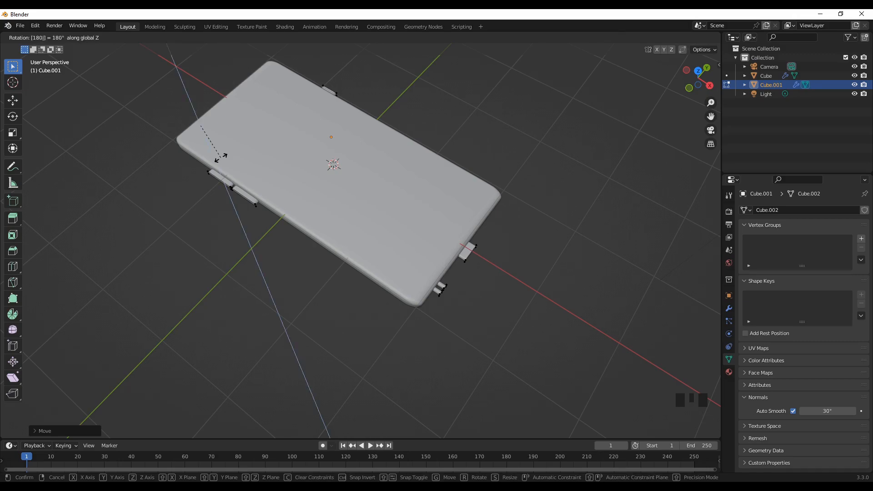
key("Return")
key("alt+z")
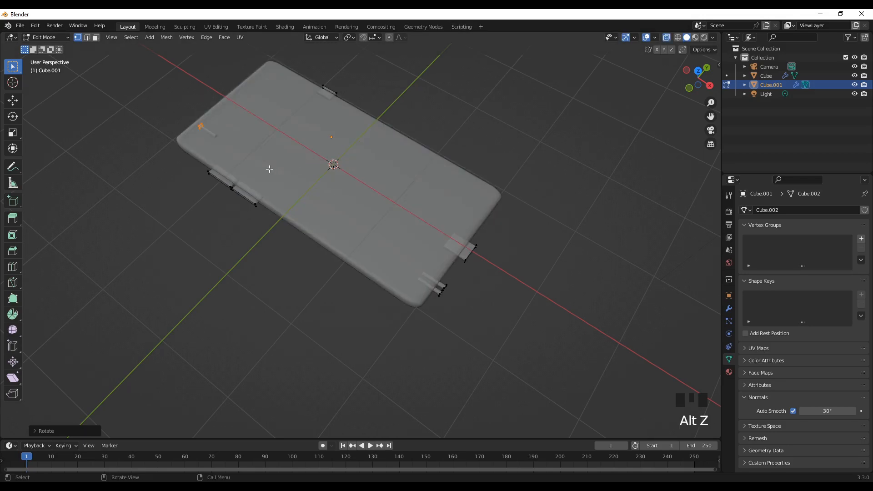
key("g")
key("x")
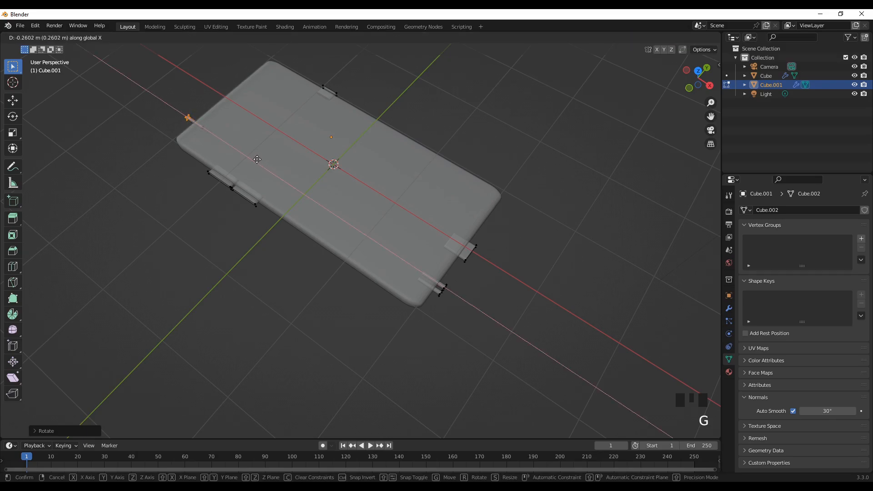
left_click(257, 159)
middle_click_drag(214, 296, 272, 285)
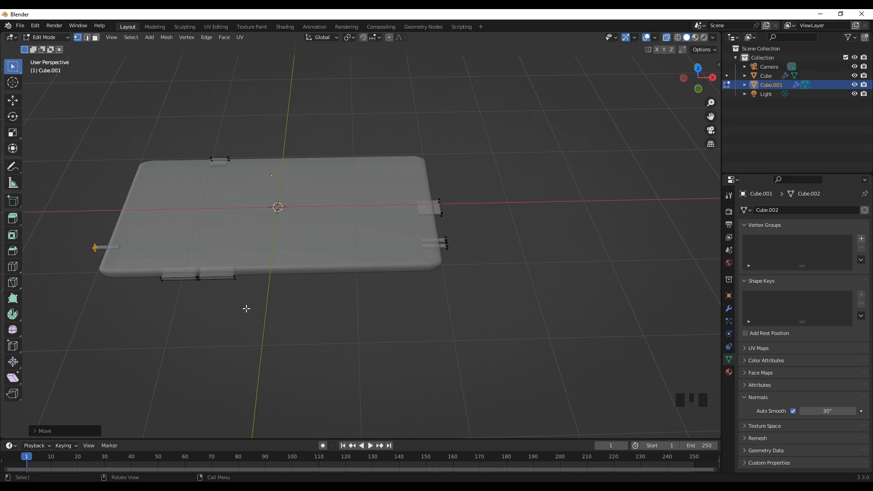
key("g")
key("x")
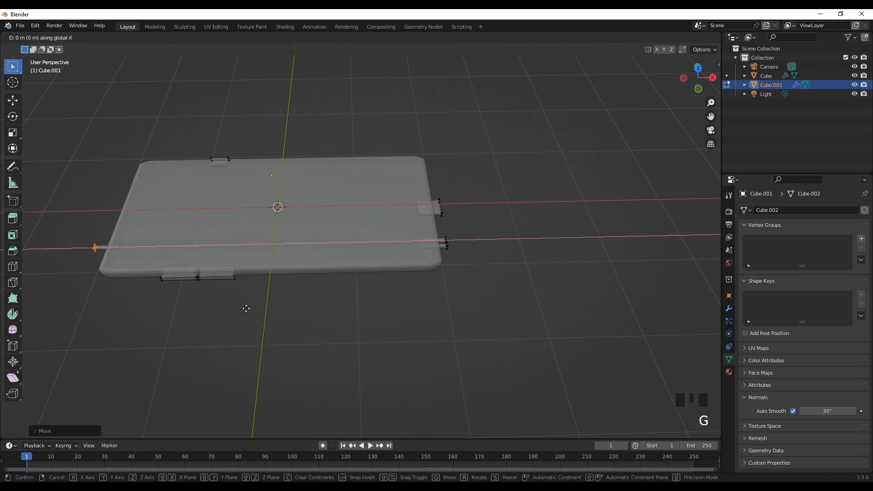
left_click(254, 308)
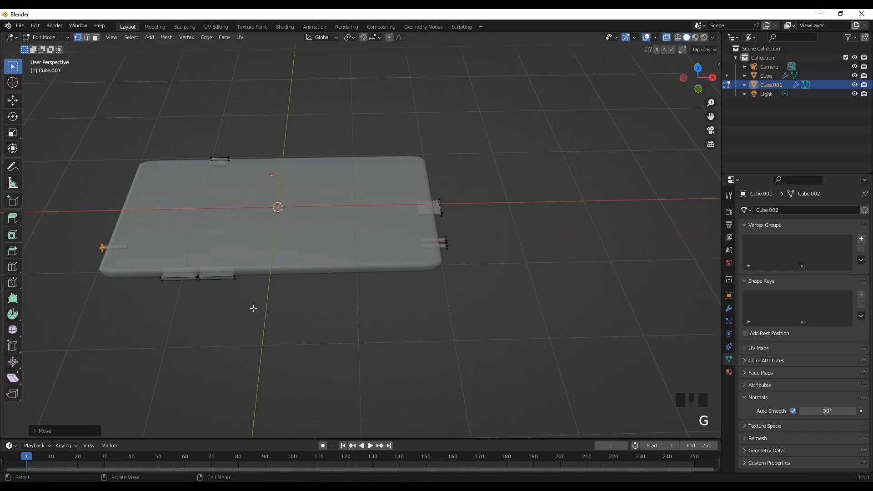
key("alt+z")
left_click(336, 318)
Return to Object Mode and duplicate the phone body together with the port and button pieces in place.
middle_click_drag(336, 318, 344, 299)
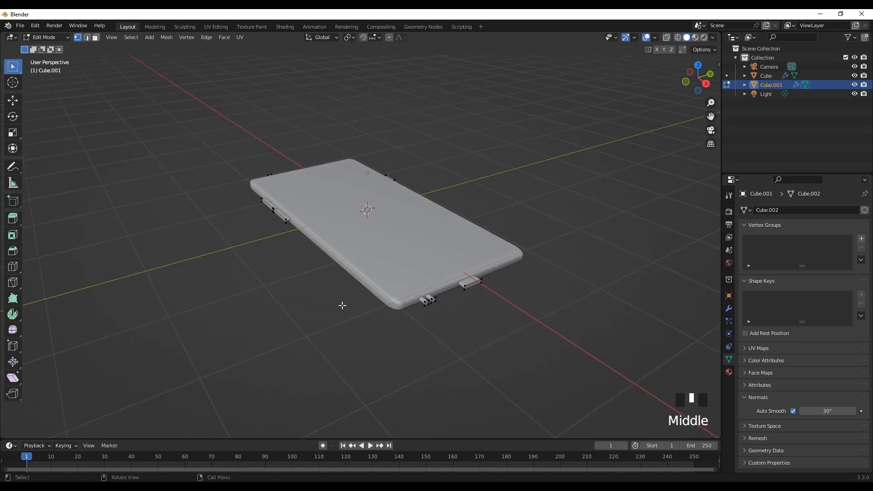
middle_click_drag(445, 334, 361, 301)
middle_click_drag(318, 279, 437, 360, "shift")
scroll(417, 370, "up", 1)
scroll(419, 372, "down", 1)
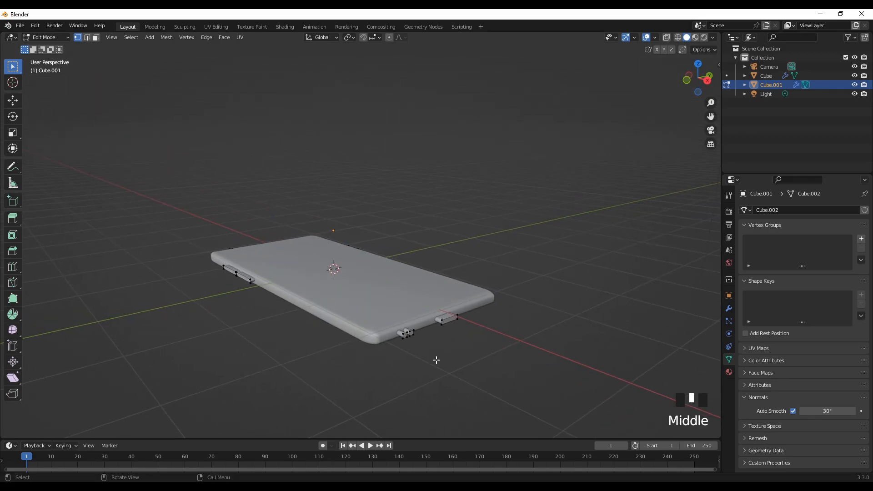
key("Tab")
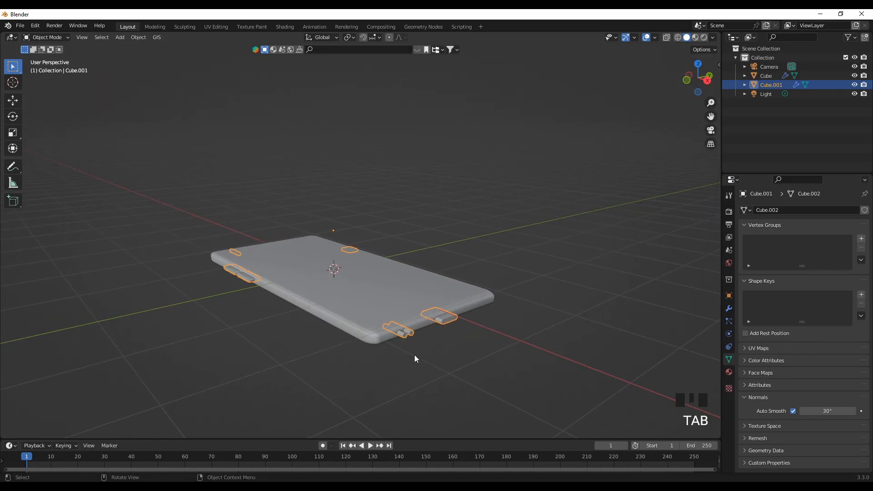
scroll(416, 355, "down", 1)
mouse_move(423, 353)
middle_mouse_down()
mouse_move(410, 340)
mouse_move(409, 352)
middle_mouse_up()
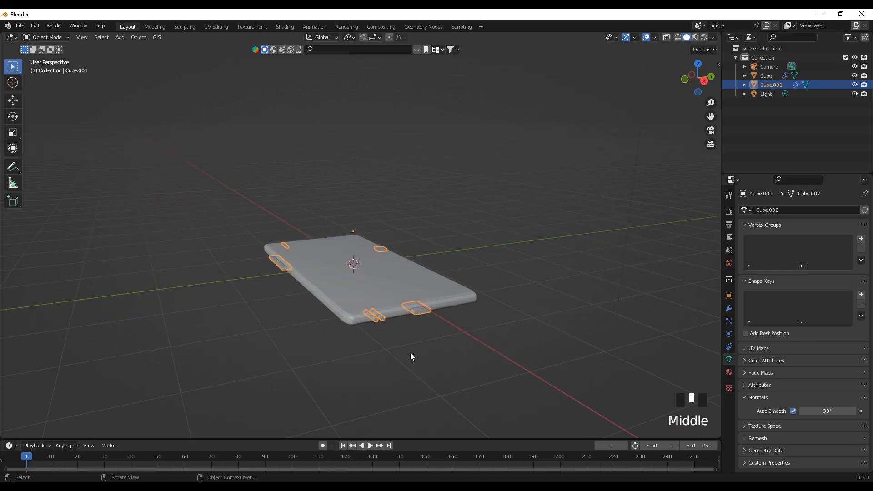
left_click(441, 286, "shift")
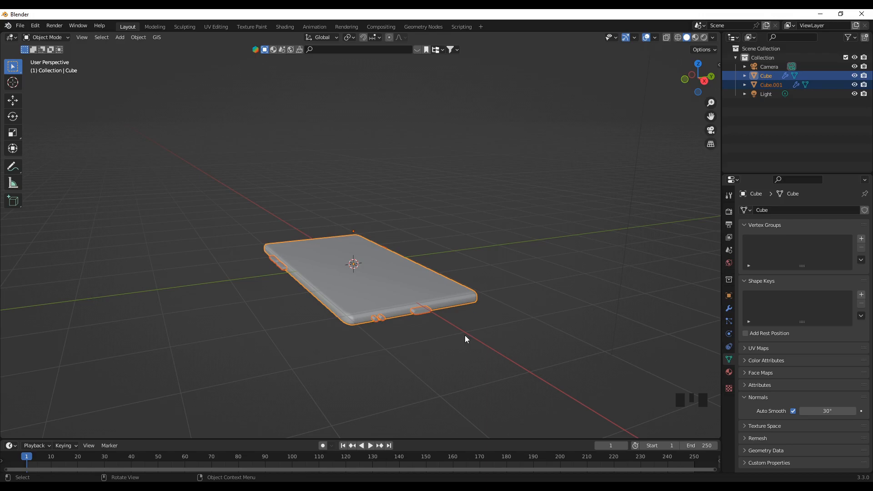
key("shift+d")
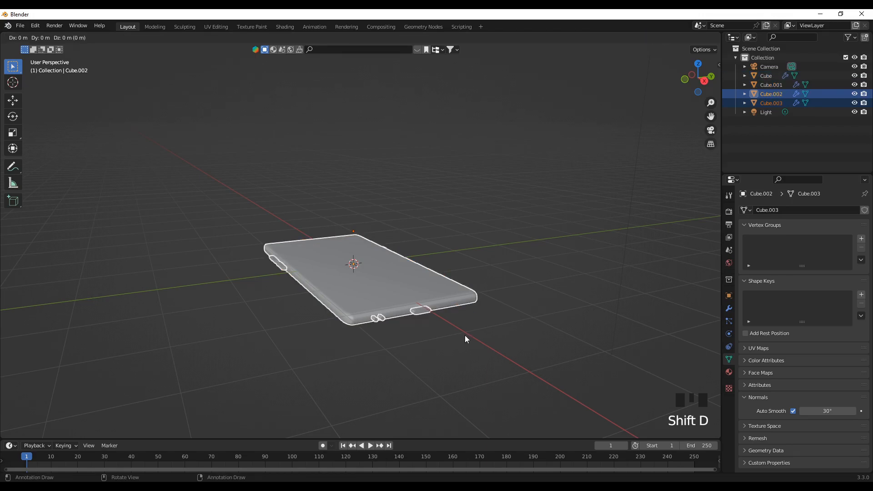
right_click(465, 335)
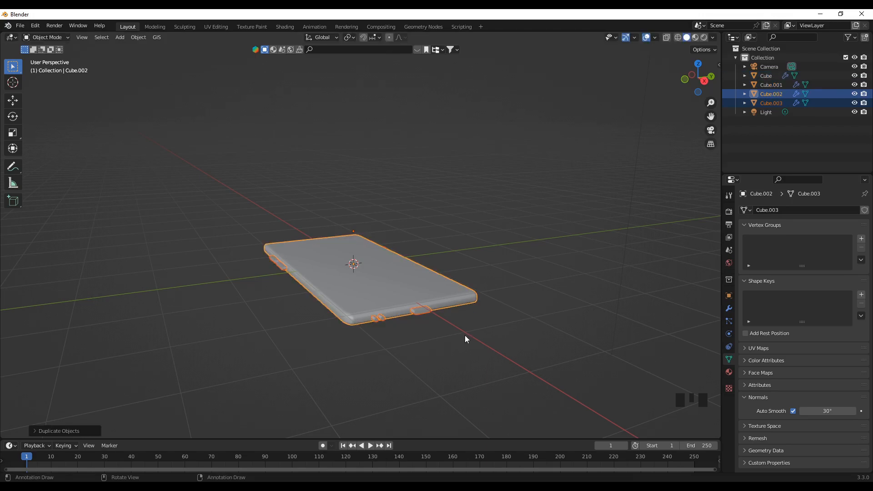
Move the two duplicated objects into a new collection named archive and exclude that collection from the view layer.
key("m")
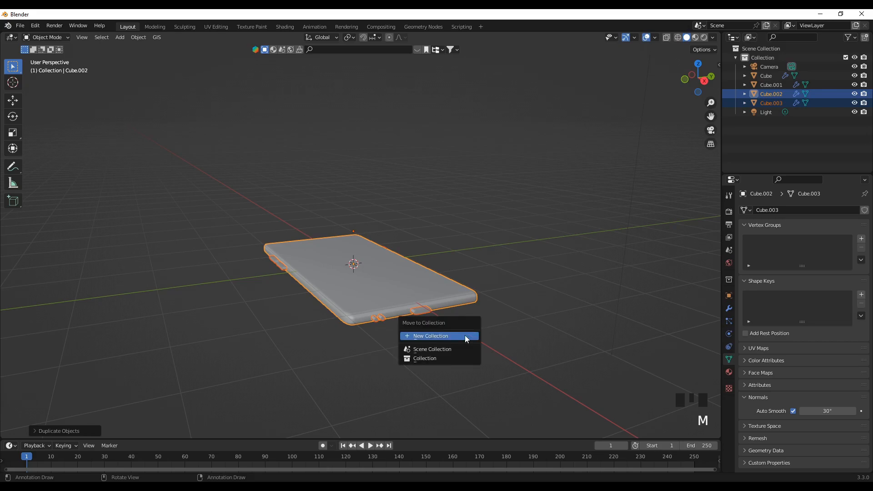
left_click(429, 337)
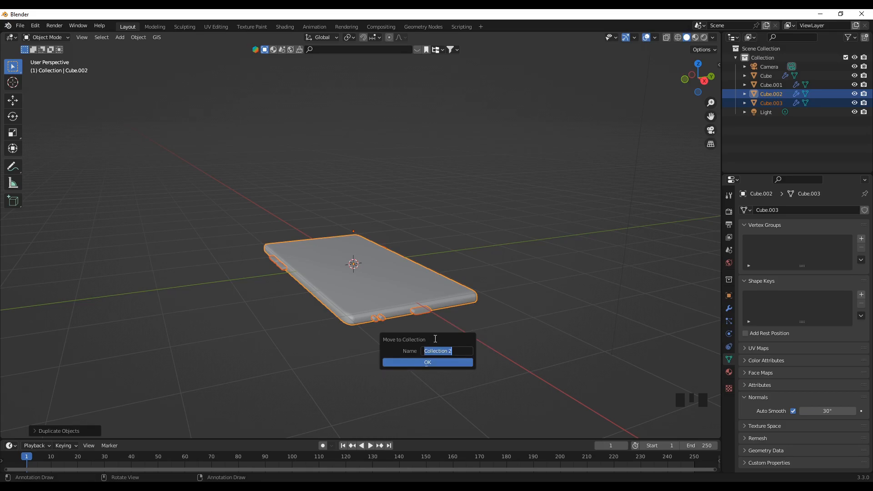
type("archive")
left_click(431, 362)
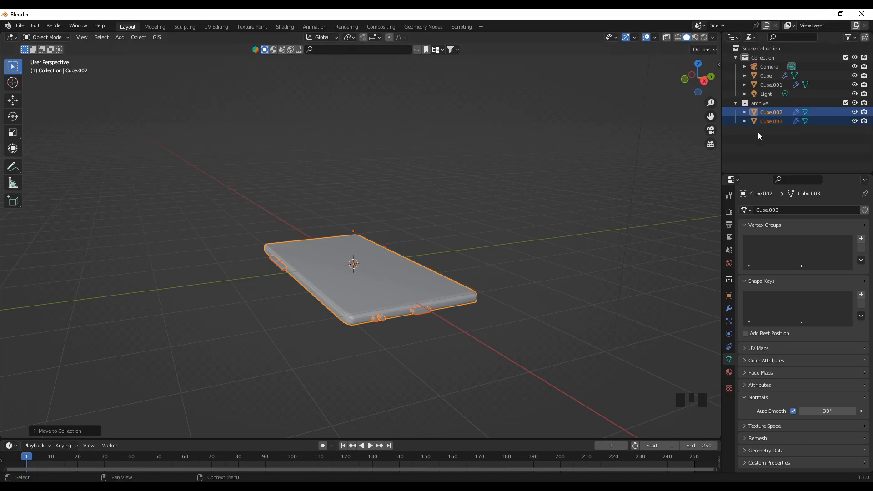
left_click(846, 104)
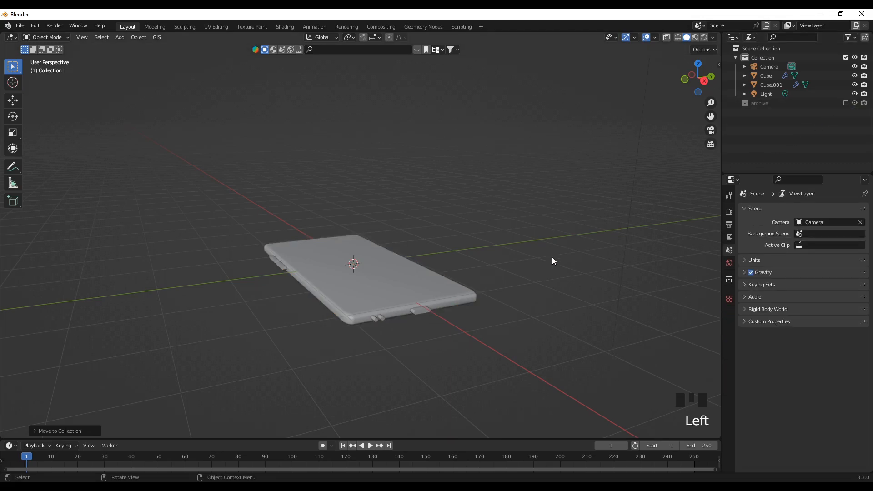
Inspect the phone body's modifier stack with its Bevel and Solidify settings, and deselect the body.
scroll(351, 285, "up", 2)
scroll(356, 296, "down", 1)
mouse_move(400, 263)
middle_mouse_down()
mouse_move(370, 292)
mouse_move(419, 297)
mouse_move(428, 264)
mouse_move(402, 256)
middle_mouse_up()
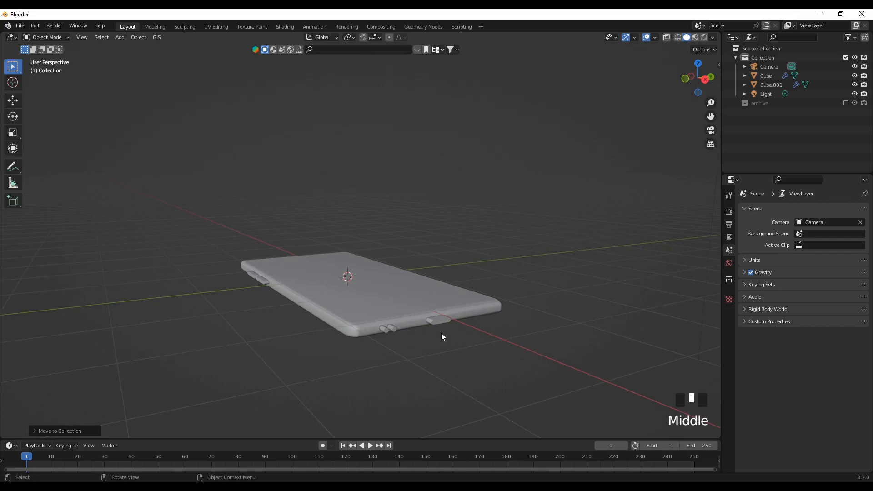
left_click(458, 311)
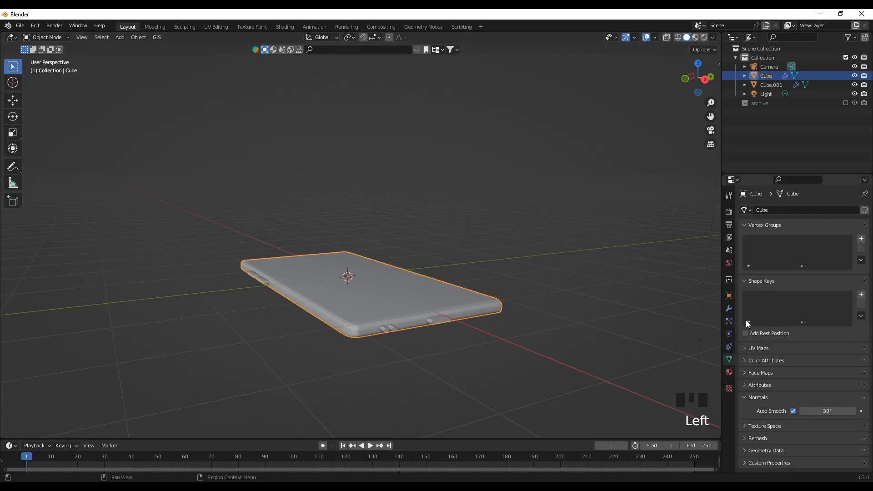
left_click(729, 309)
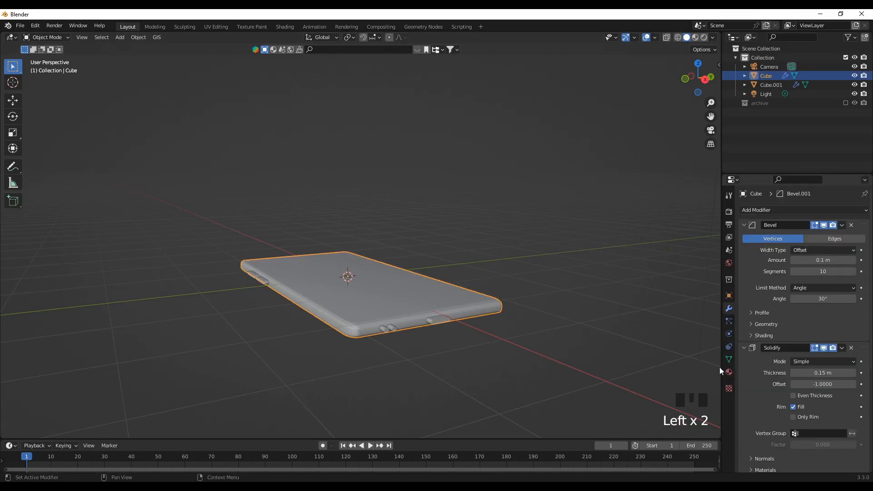
scroll(420, 353, "up", 2)
scroll(421, 347, "up", 1)
mouse_move(491, 378)
middle_mouse_down()
mouse_move(448, 351)
mouse_move(407, 376)
mouse_move(492, 370)
mouse_move(512, 393)
mouse_move(464, 365)
mouse_move(504, 370)
mouse_move(503, 381)
middle_mouse_up()
left_click(483, 375)
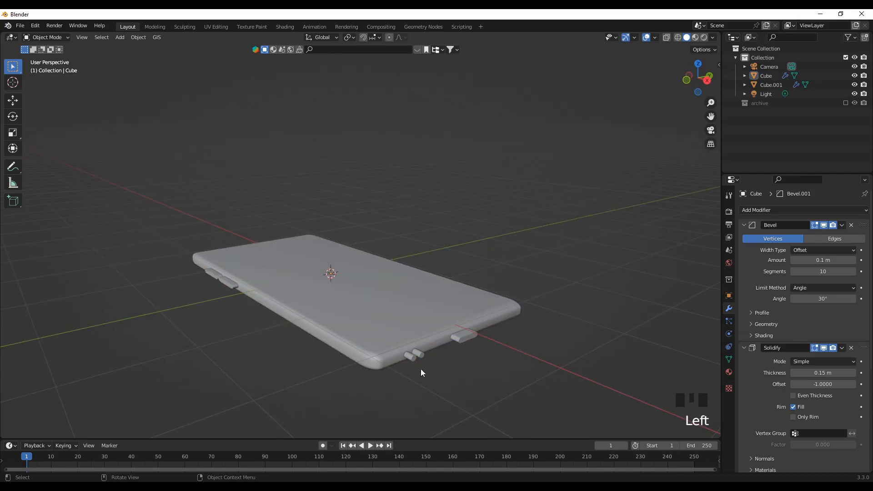
Apply the phone body's Bevel, Solidify and Bevel.001 modifiers in stack order.
scroll(466, 381, "down", 1)
scroll(440, 371, "up", 1)
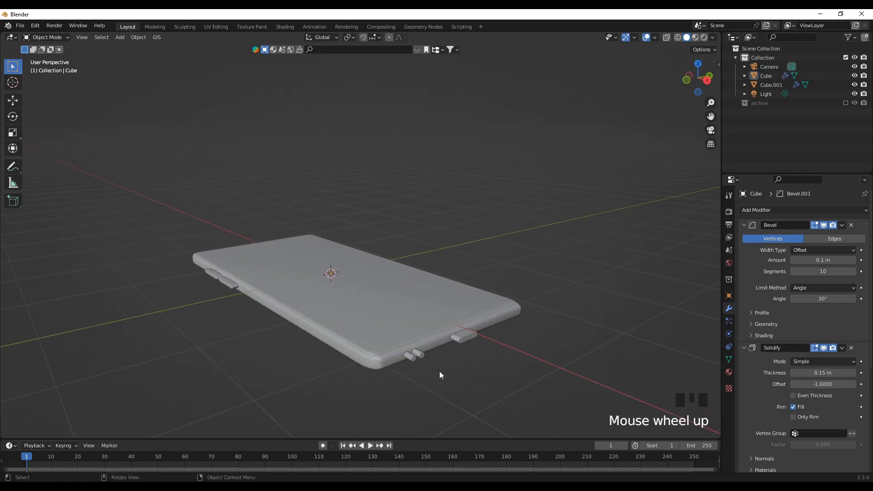
middle_click_drag(439, 372, 422, 376)
left_click(424, 322)
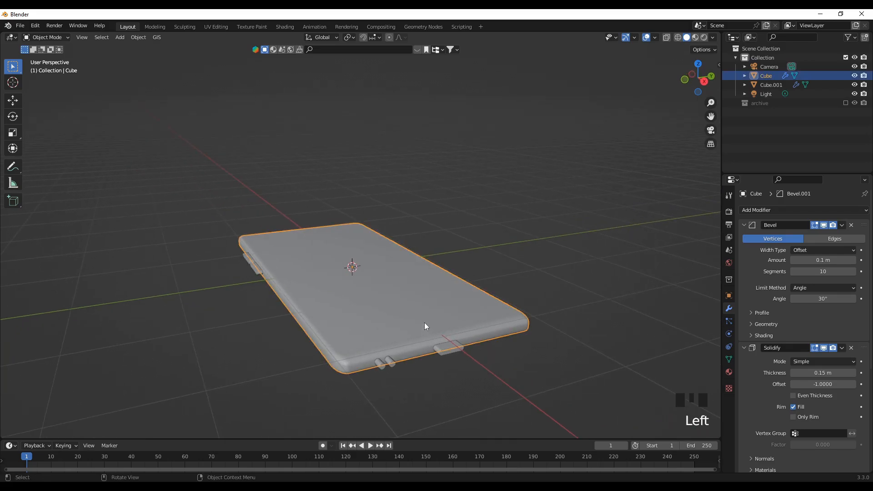
left_click(751, 268)
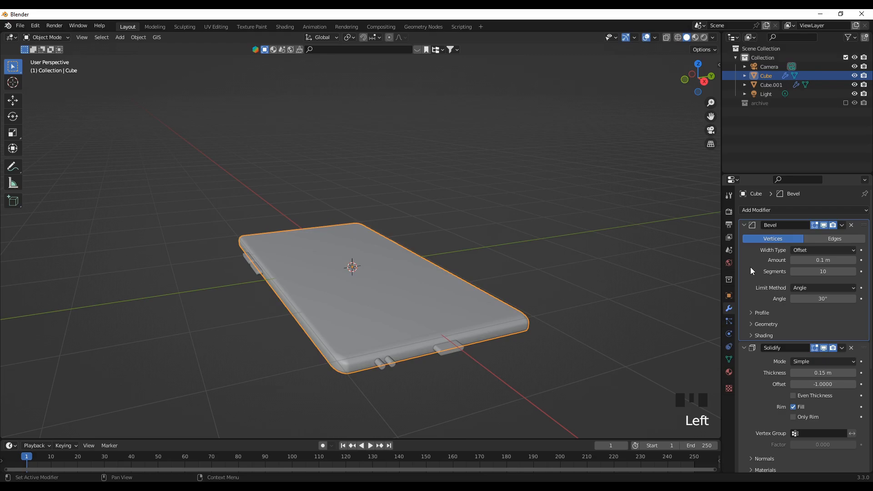
key("ctrl+a")
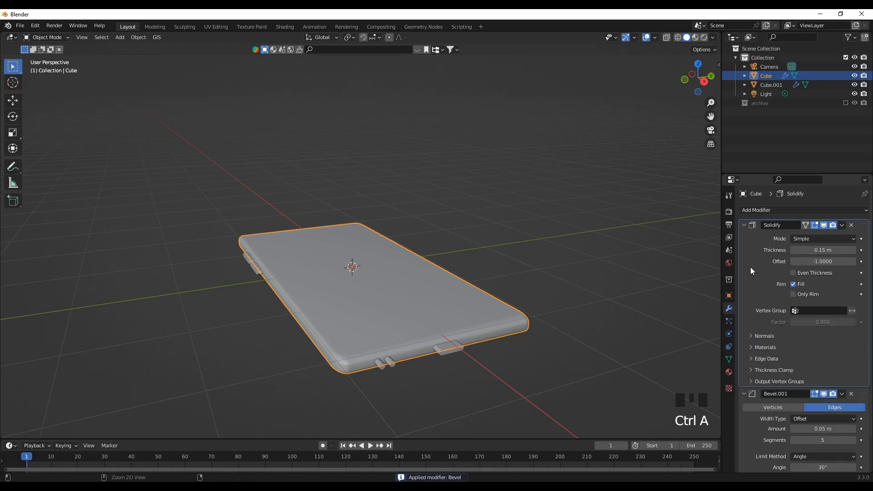
key("ctrl+a")
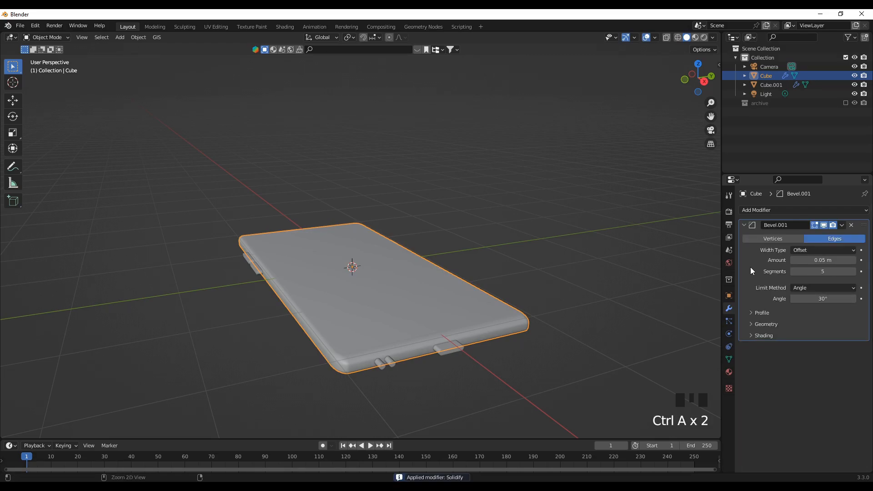
key("ctrl+a")
scroll(519, 322, "down", 1)
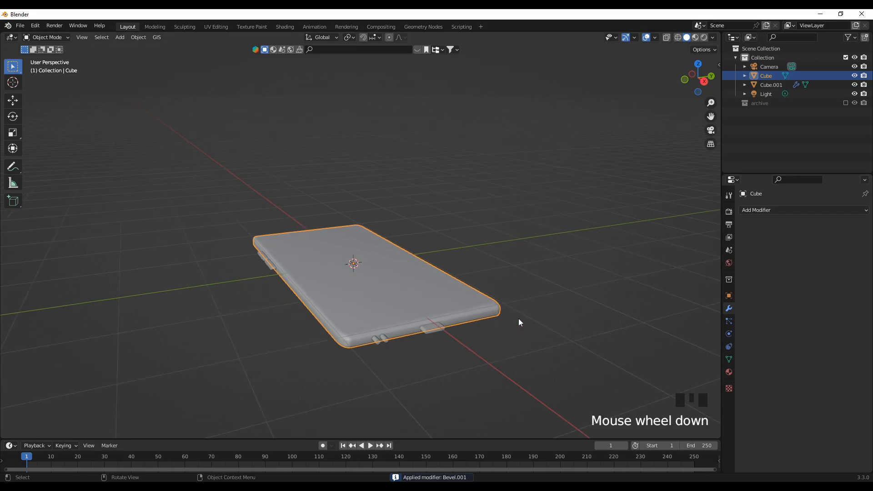
Merge all of the phone body's vertices by distance in Edit Mode and return to Object Mode.
middle_click_drag(507, 329, 469, 288)
scroll(456, 277, "up", 3)
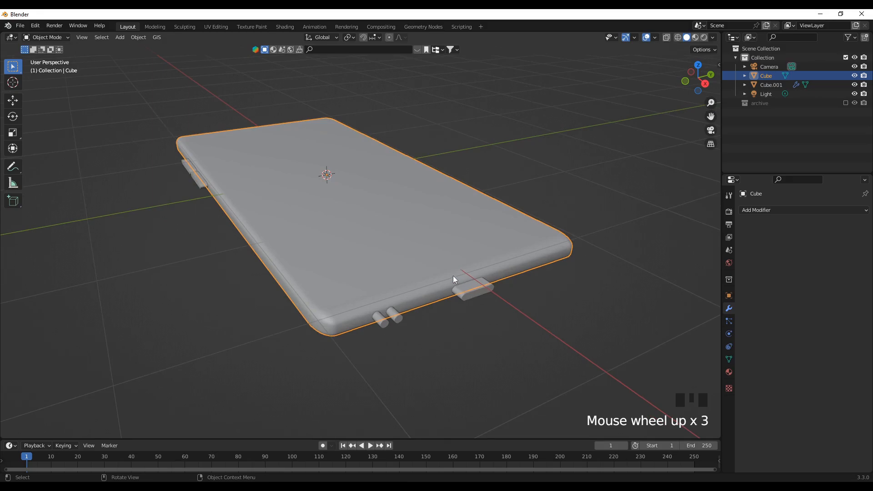
key("Tab")
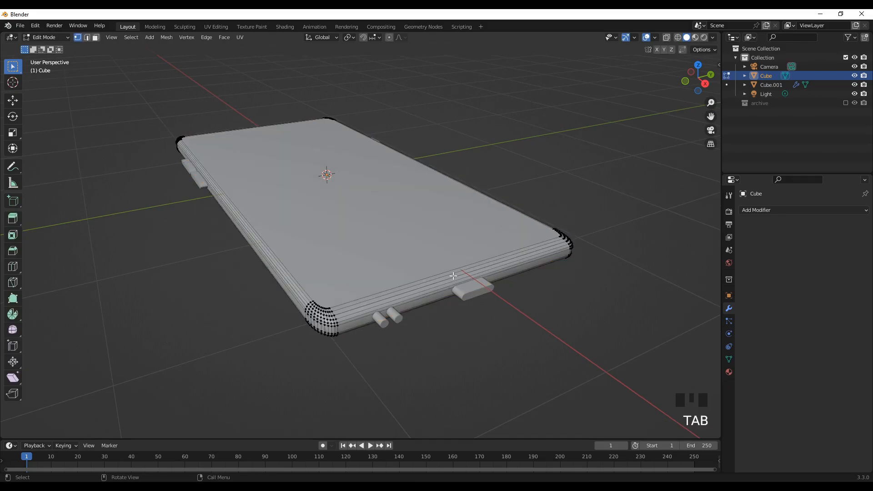
key("a")
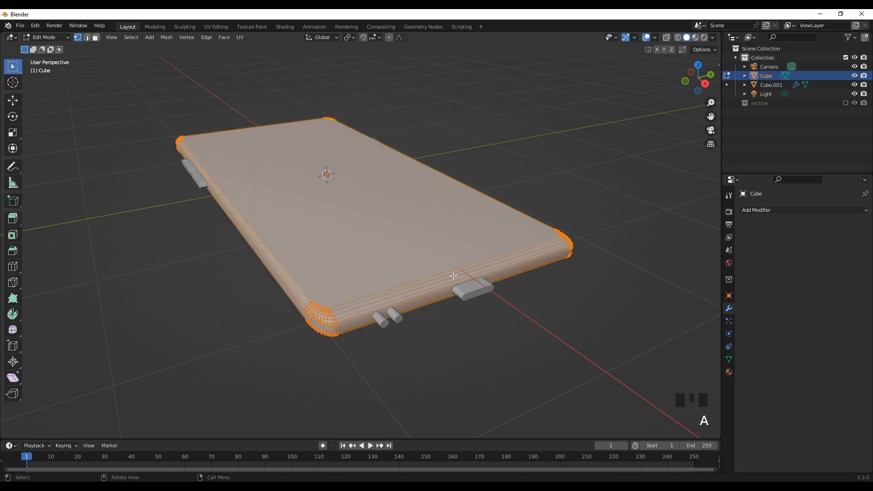
key("m")
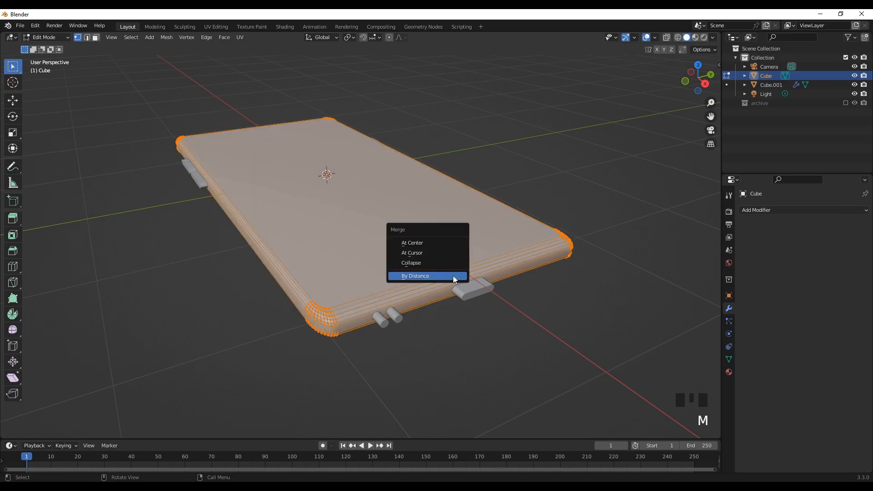
left_click(409, 275)
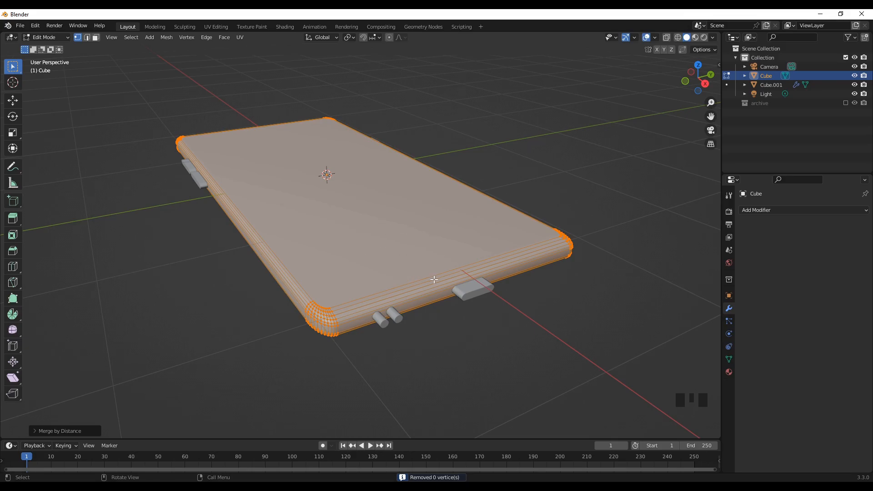
key("Tab")
Select the port and button pieces object and apply its Bevel and Solidify modifiers.
left_click(471, 293)
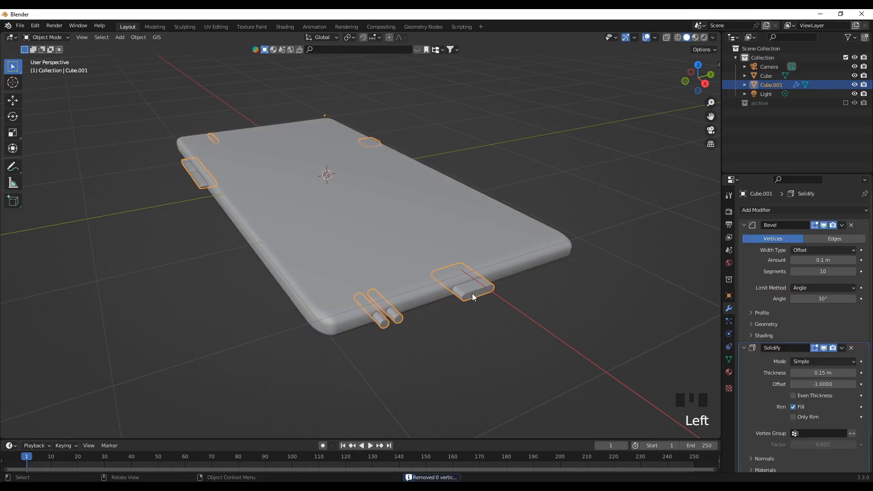
middle_click_drag(460, 340, 460, 296)
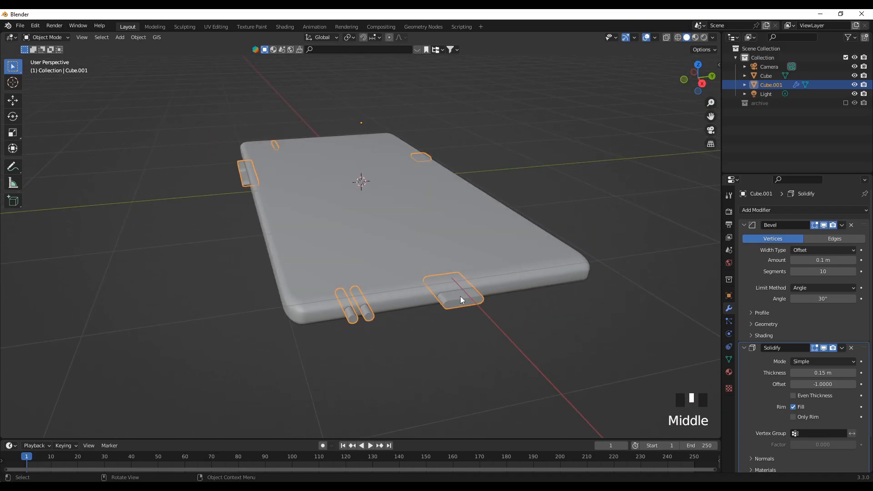
right_click(458, 302)
left_click(429, 302)
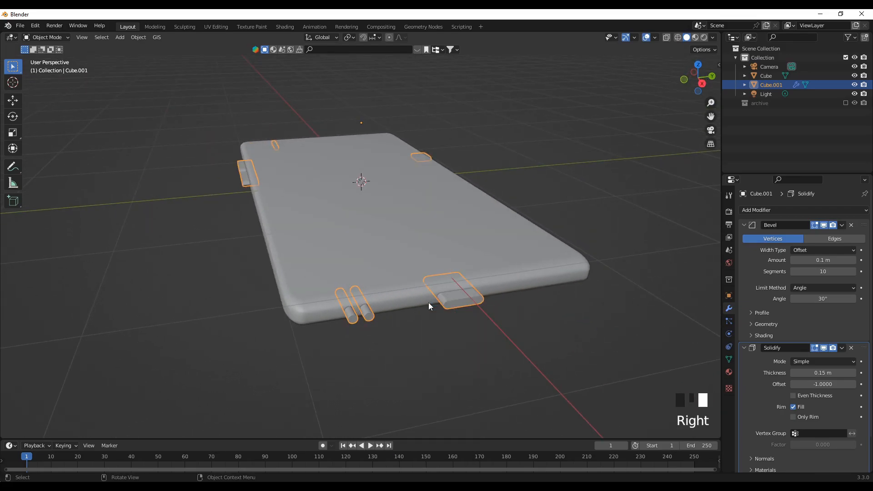
scroll(452, 337, "up", 2)
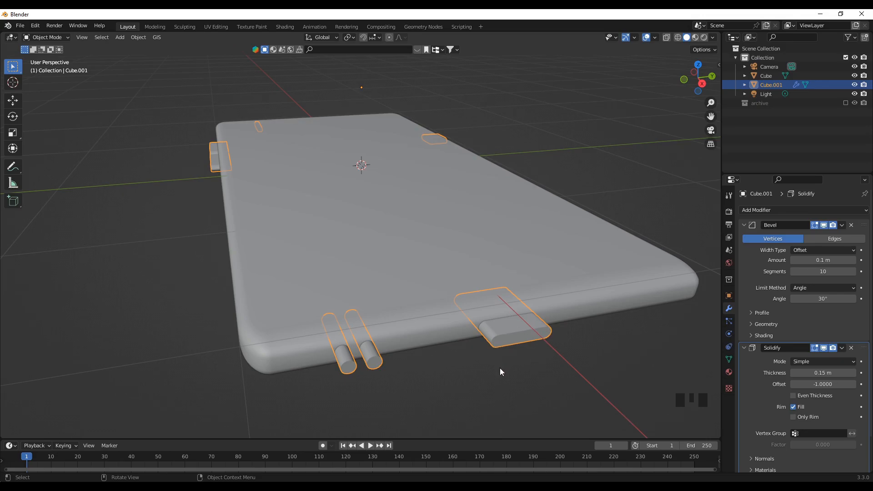
left_click(749, 272)
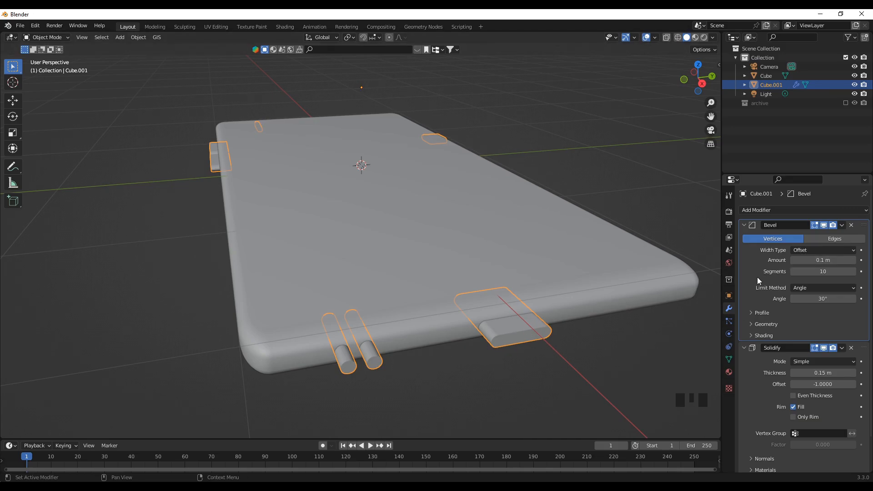
key("ctrl+a")
key("ctrl+a")
Merge all vertices of the port and button pieces by distance in Edit Mode, and return to Object Mode.
key("Tab")
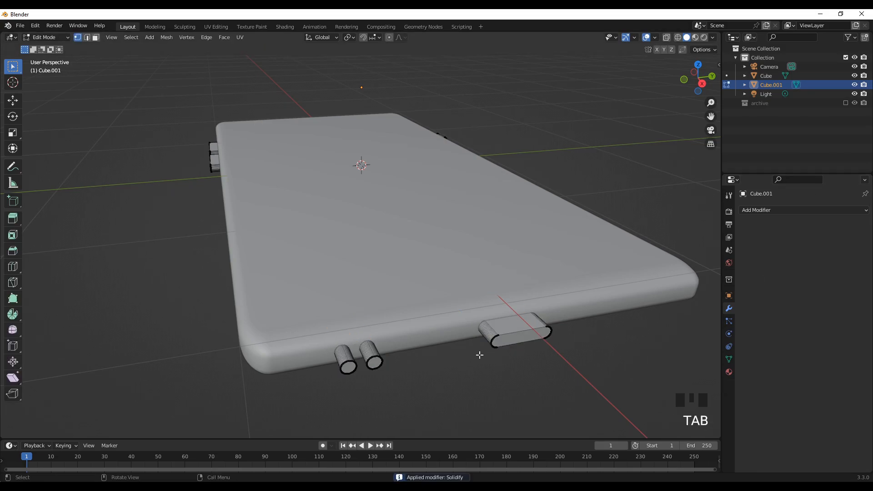
key("a")
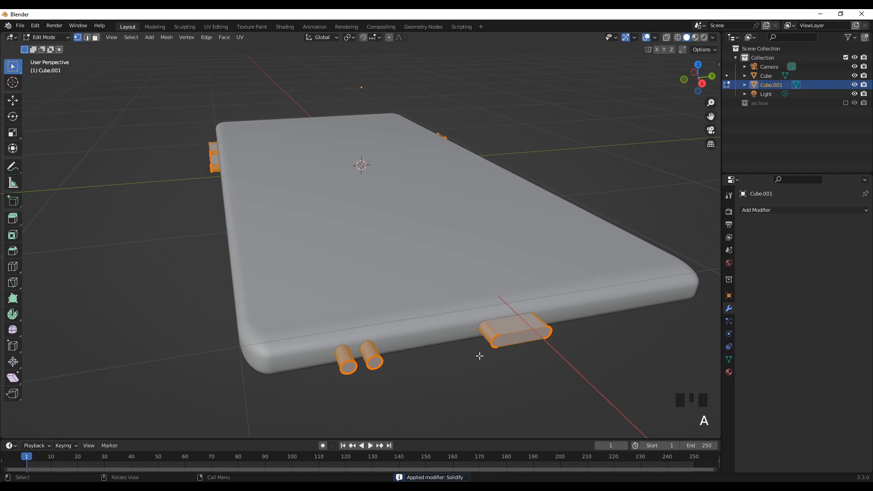
middle_click_drag(441, 370, 452, 362)
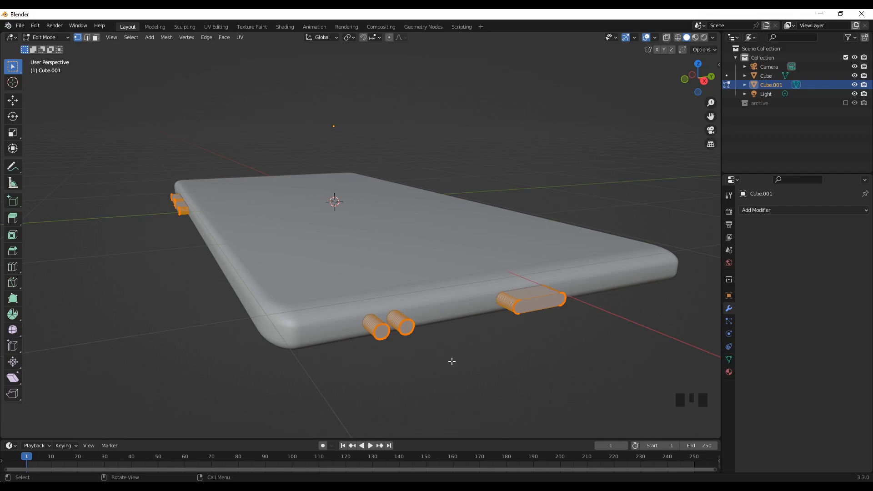
key("m")
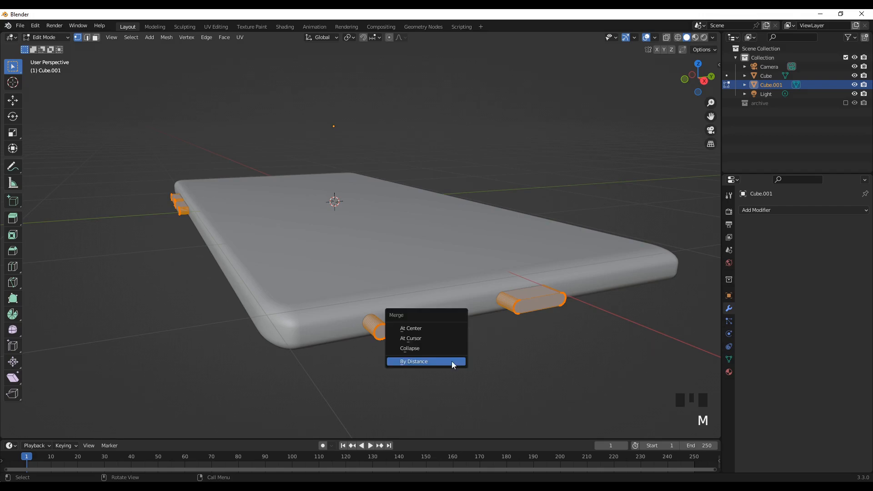
left_click(437, 362)
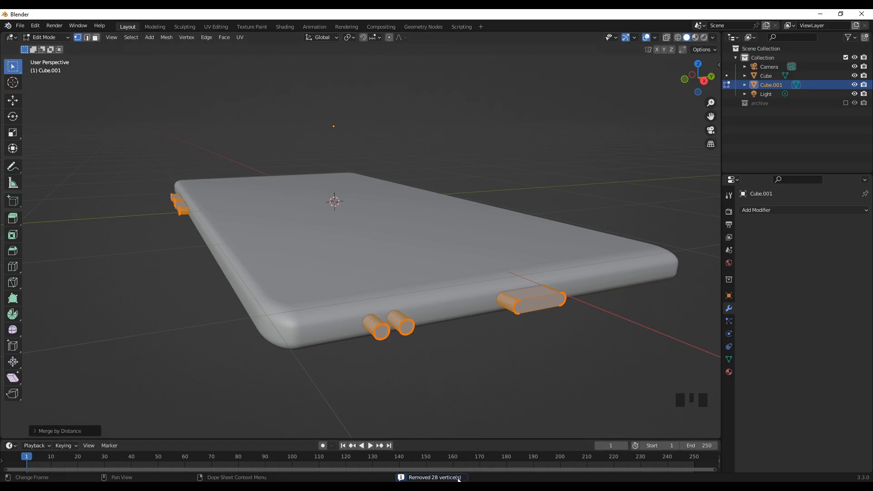
middle_click_drag(445, 371, 492, 350)
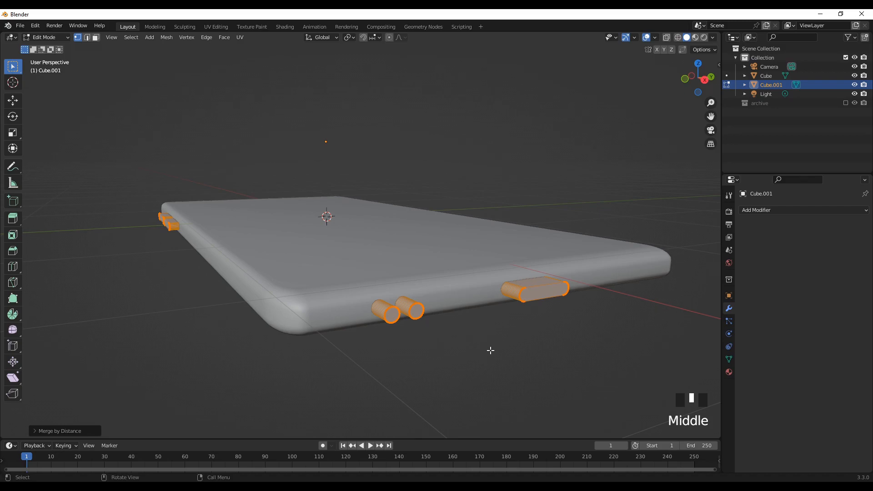
left_click(491, 351)
key("Tab")
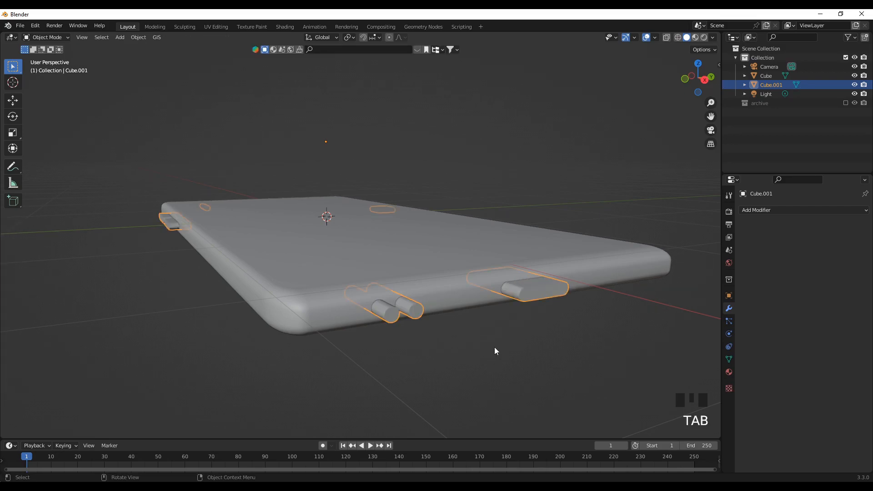
Add a Boolean modifier to the phone body, set to Difference, with the port and button pieces (Cube.001) as its cutting object.
middle_click_drag(495, 354, 481, 361)
scroll(468, 343, "down", 3)
middle_click_drag(393, 335, 422, 330)
scroll(427, 325, "up", 1)
middle_click_drag(471, 343, 457, 342)
left_click(527, 257)
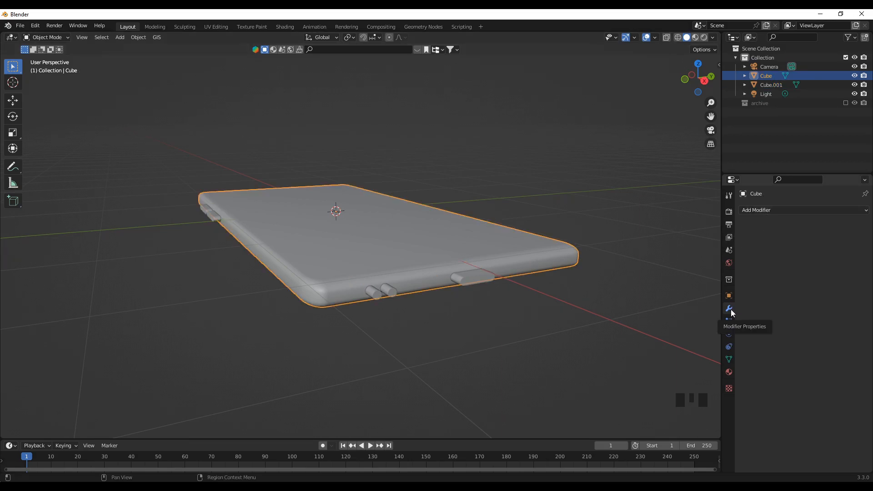
left_click(787, 209)
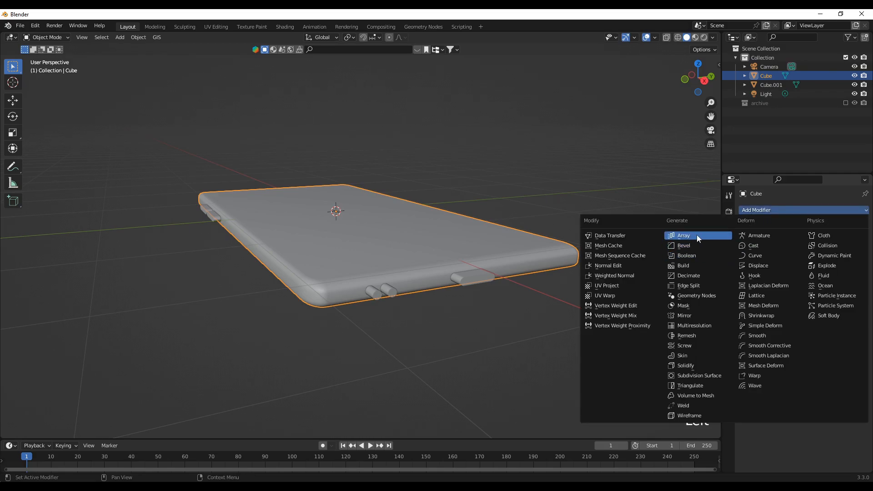
left_click(690, 256)
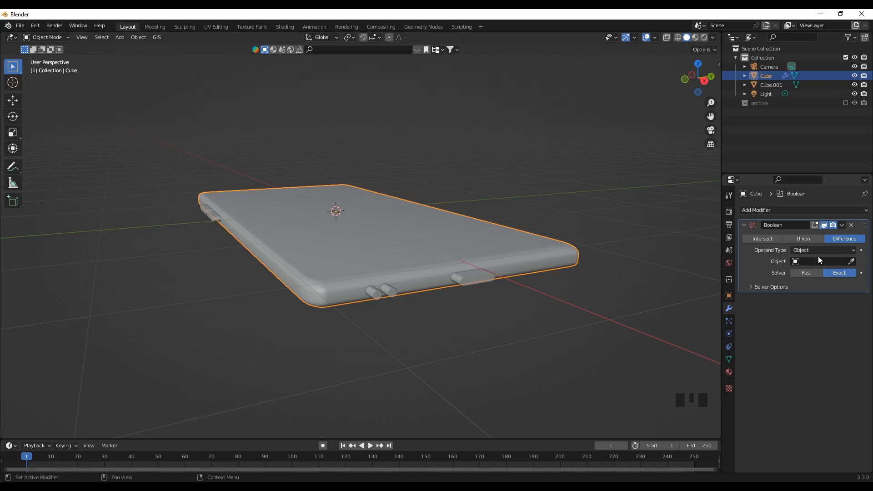
left_click(851, 262)
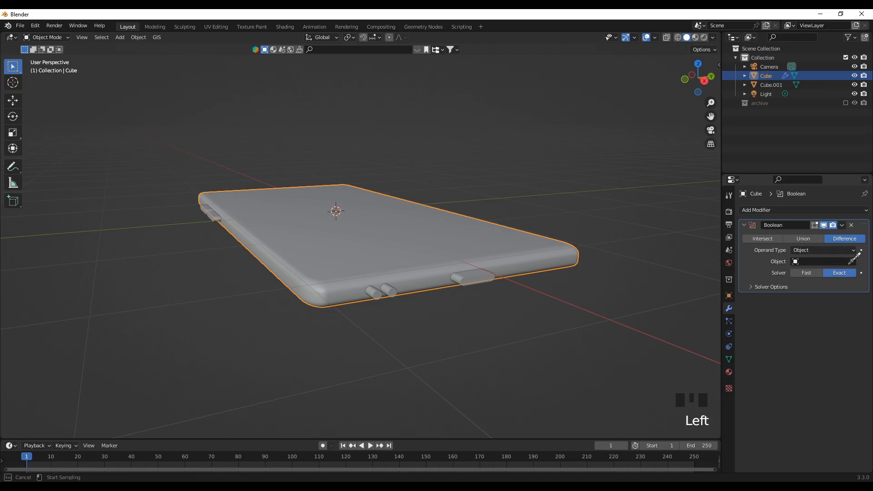
left_click(474, 276)
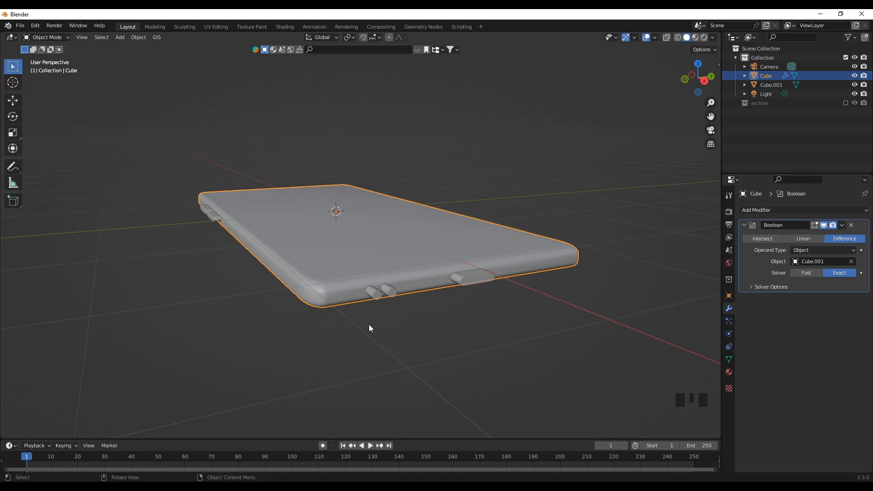
Examine how the port and button pieces meet the body on every edge of the phone, and select those pieces.
scroll(381, 334, "up", 2)
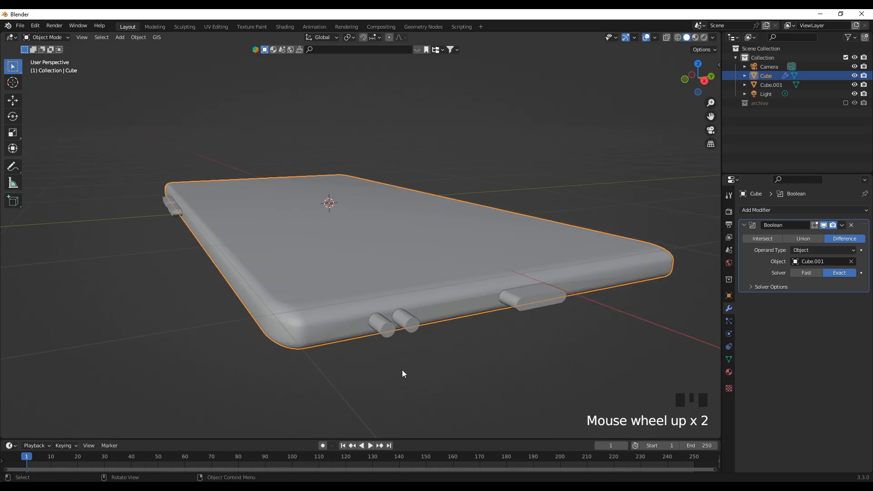
scroll(399, 375, "up", 2)
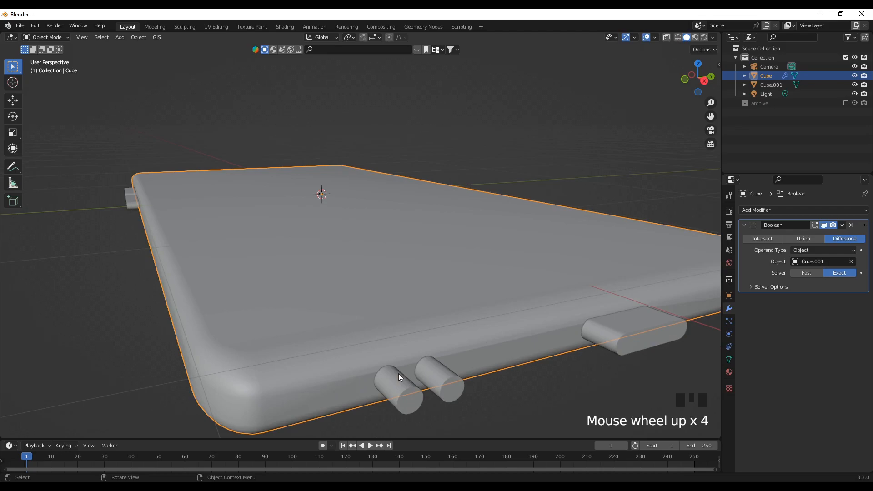
scroll(479, 400, "down", 1)
middle_click_drag(476, 396, 413, 296, "shift")
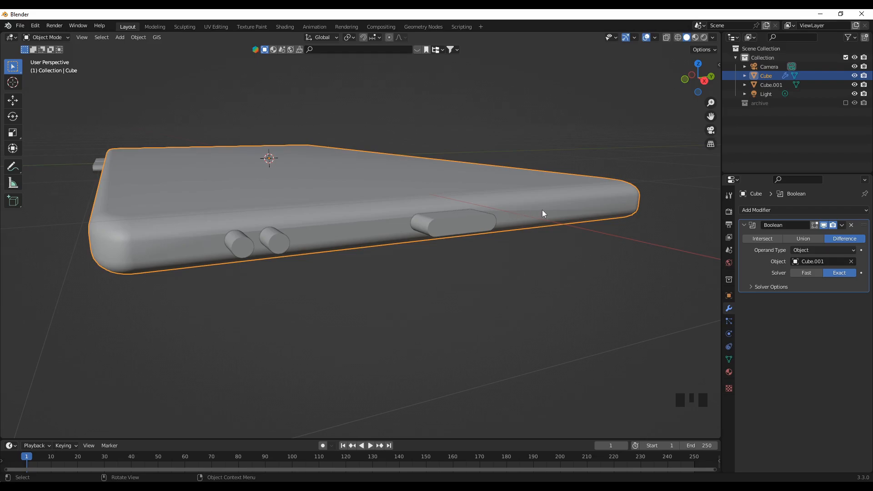
middle_click_drag(369, 296, 444, 306)
middle_click_drag(333, 307, 495, 298, "shift")
scroll(494, 300, "down", 4)
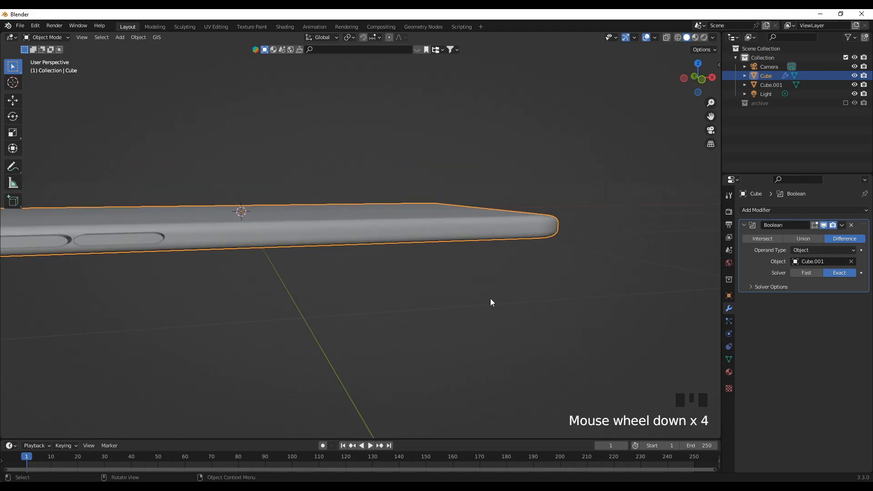
middle_click_drag(249, 289, 478, 258, "shift")
scroll(368, 252, "up", 1)
middle_click_drag(365, 255, 348, 269)
middle_click_drag(274, 304, 527, 259)
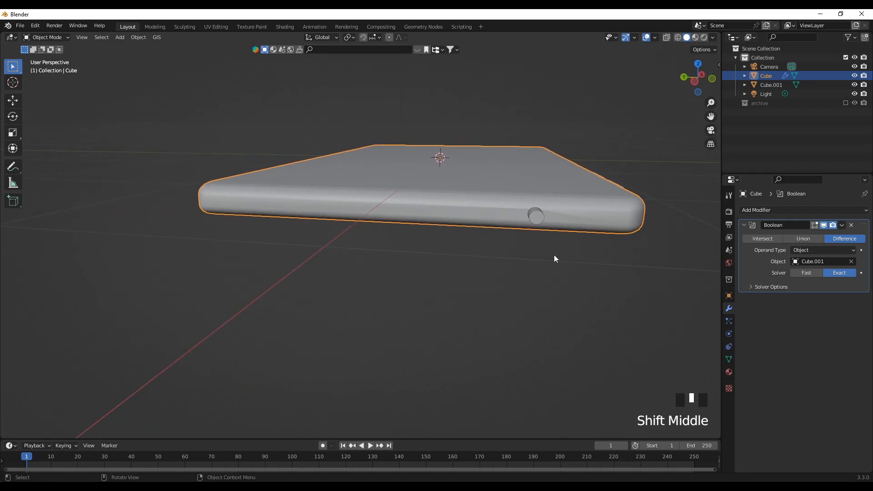
middle_click_drag(575, 233, 413, 300)
scroll(384, 279, "down", 4)
scroll(409, 302, "up", 2)
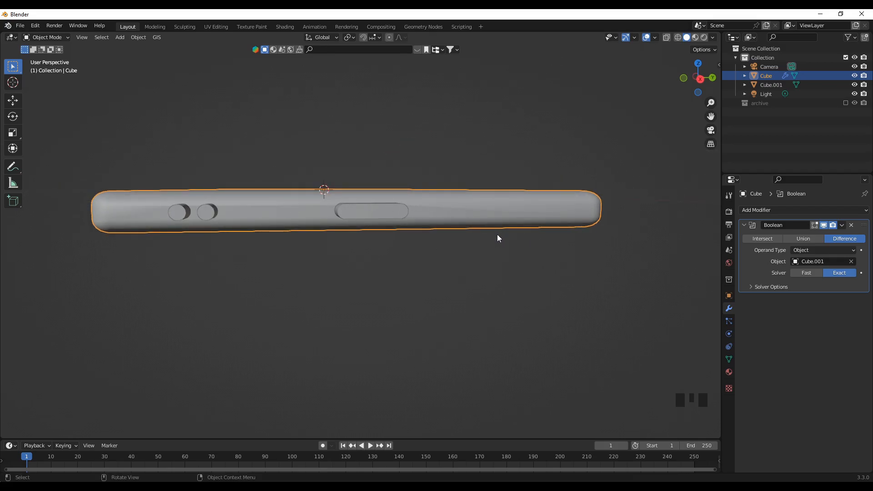
middle_click_drag(467, 274, 476, 272)
left_click(408, 235)
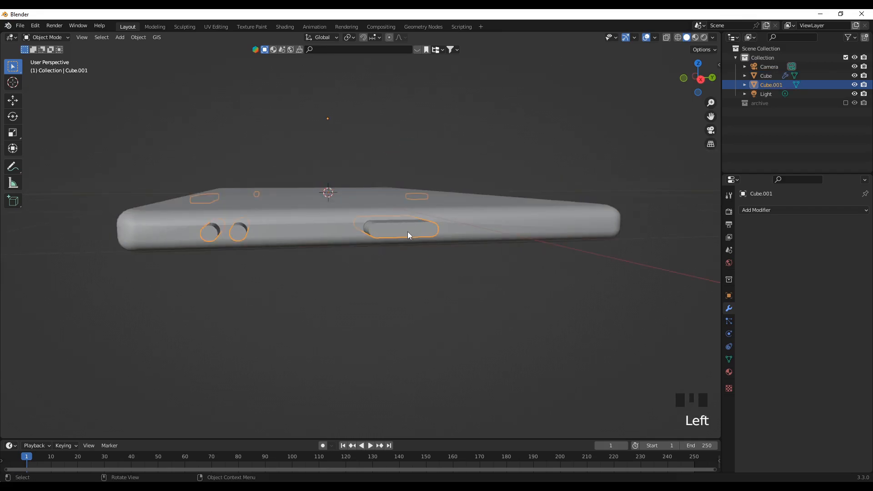
Set the viewport display of the port and button pieces object (Cube.001) to Bounds.
left_click(525, 227)
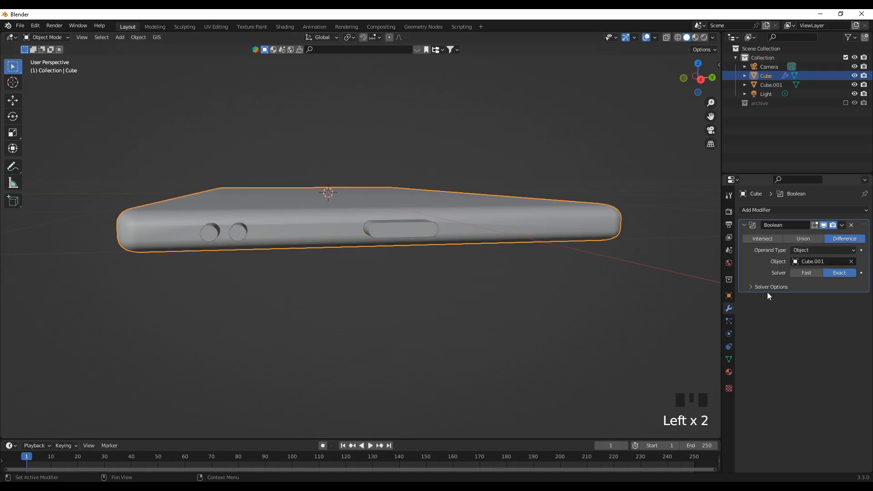
left_click(423, 234)
middle_click_drag(432, 292, 439, 300)
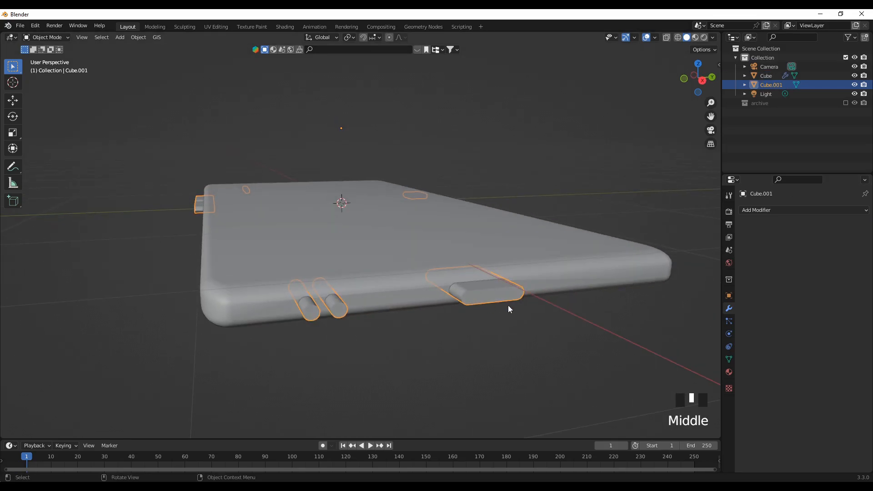
left_click(729, 296)
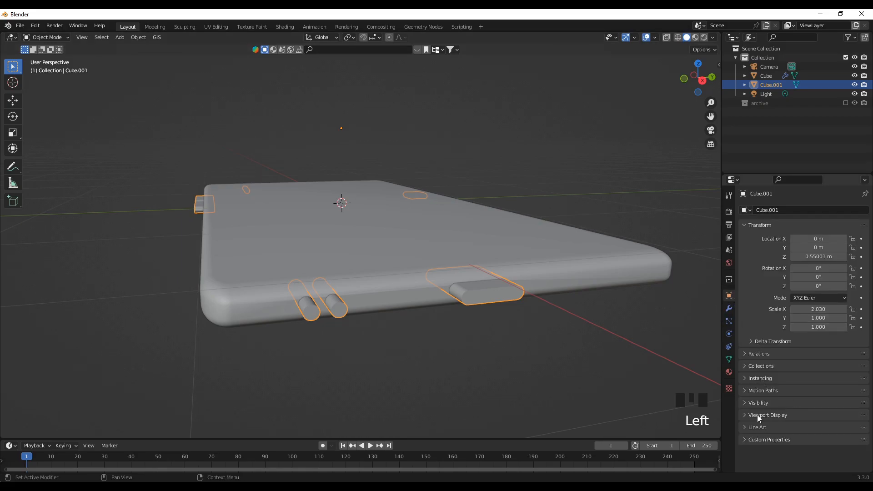
left_click(778, 418)
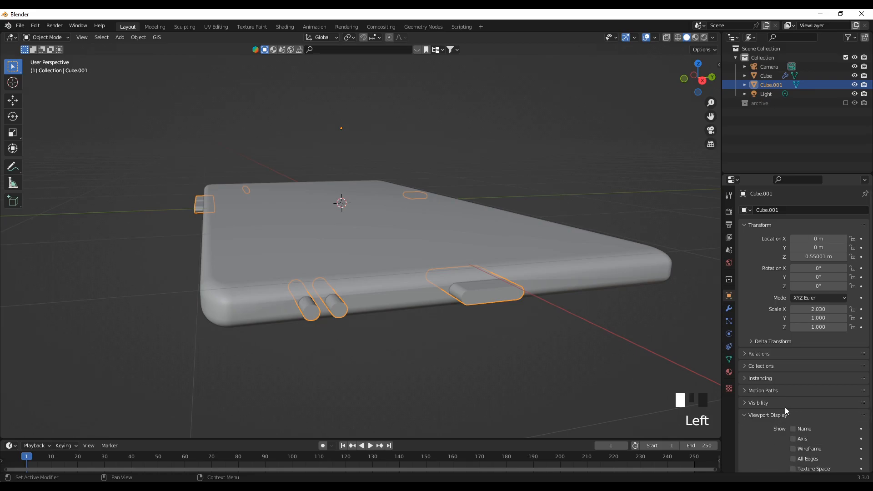
scroll(773, 415, "down", 6)
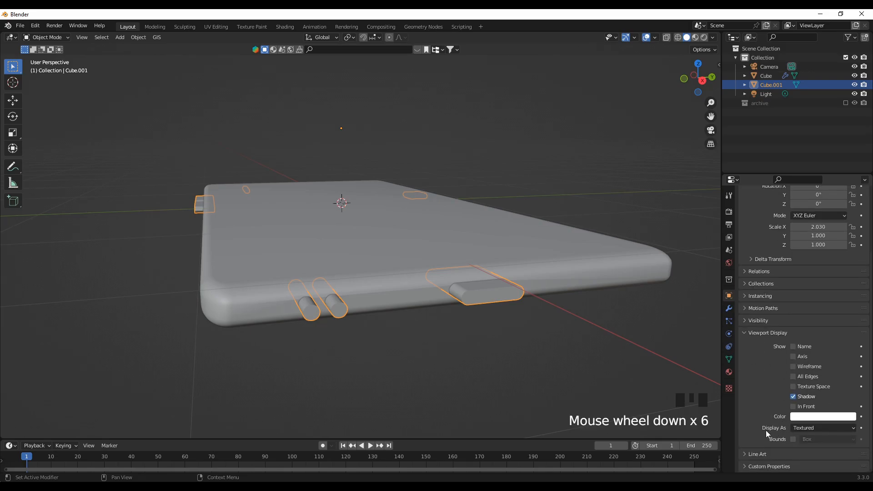
left_click(811, 427)
left_click(806, 418)
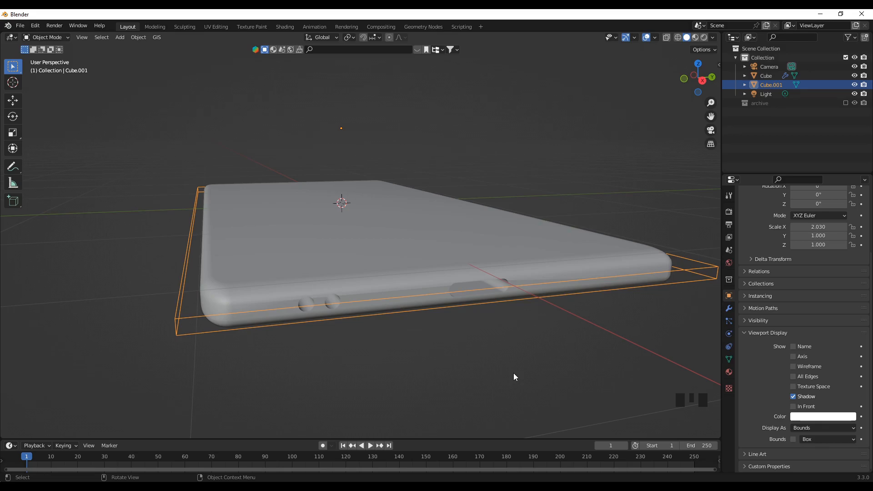
Move the port and button cutter object down along Z by about 0.016 m.
key("g")
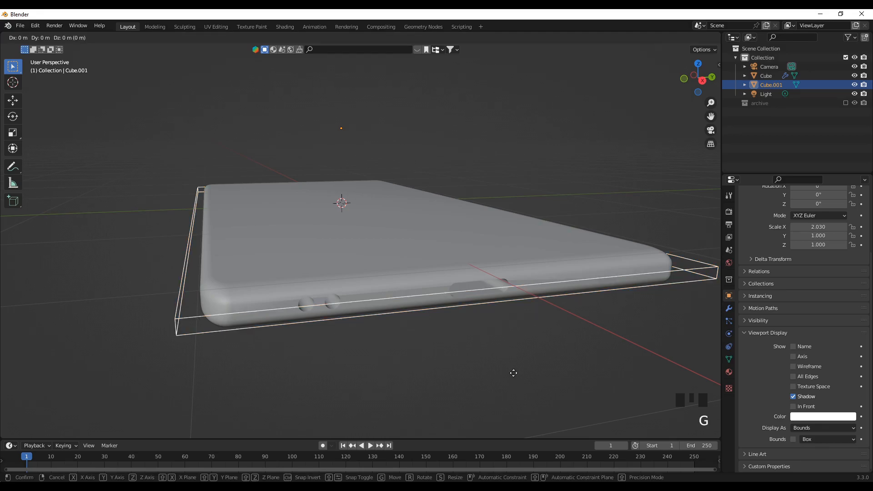
key("z")
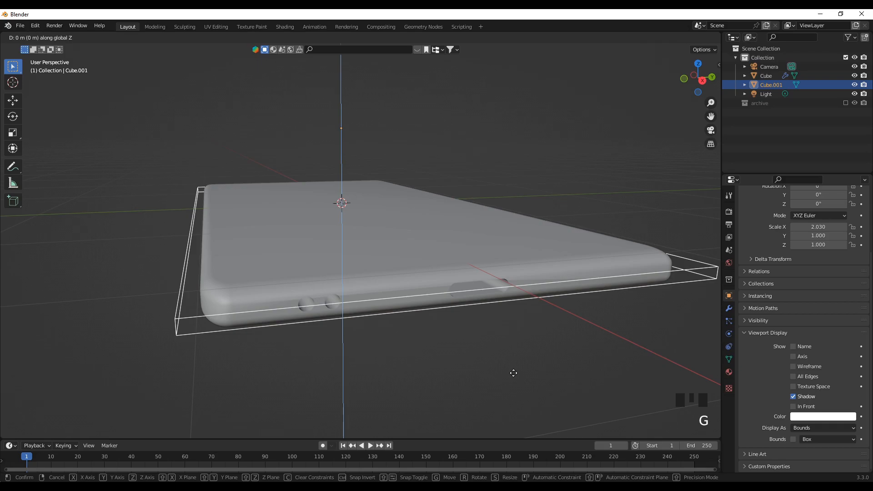
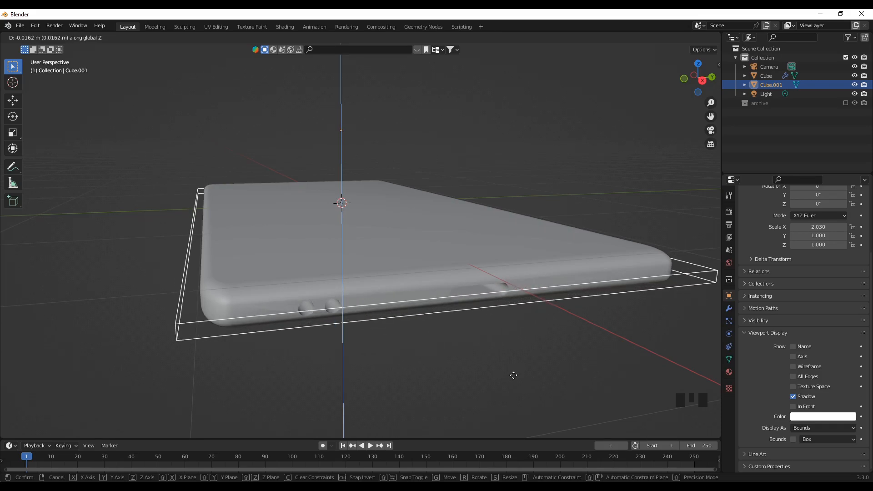
left_click(513, 376)
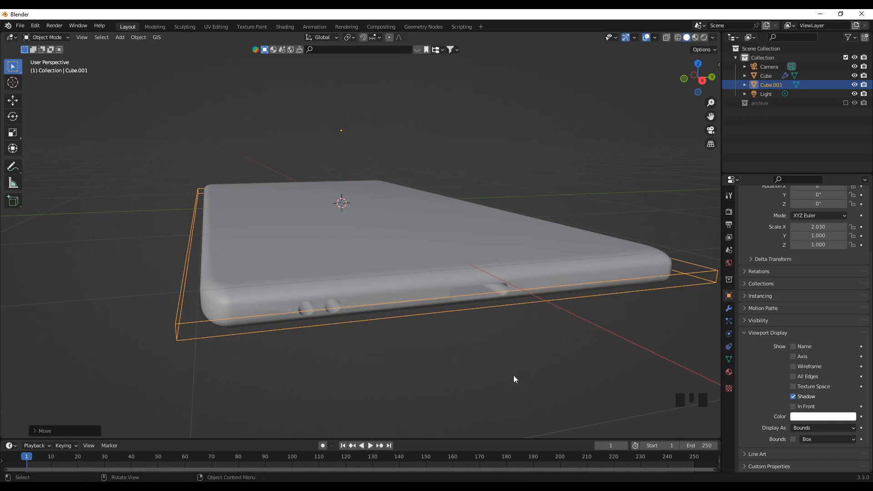
Examine the vertical position of the port and button openings around the phone's edges.
scroll(514, 379, "up", 3)
middle_click_drag(514, 379, 465, 402)
scroll(463, 402, "down", 3)
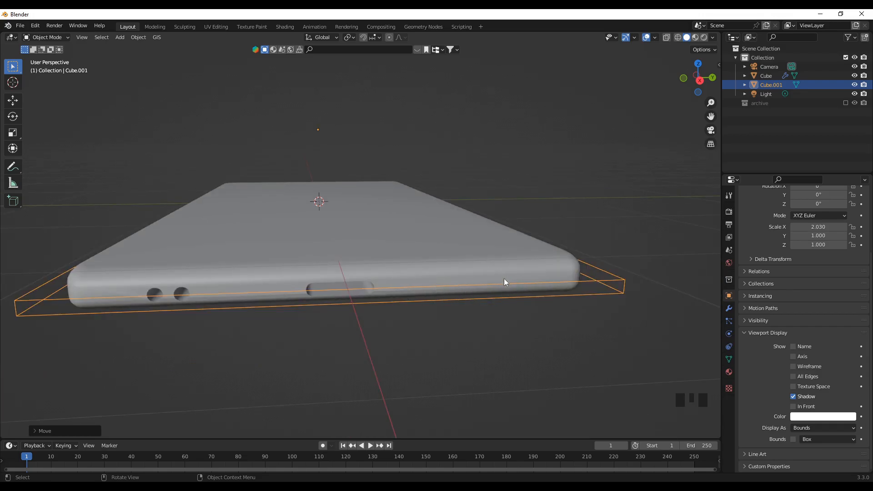
middle_click_drag(337, 353, 480, 353)
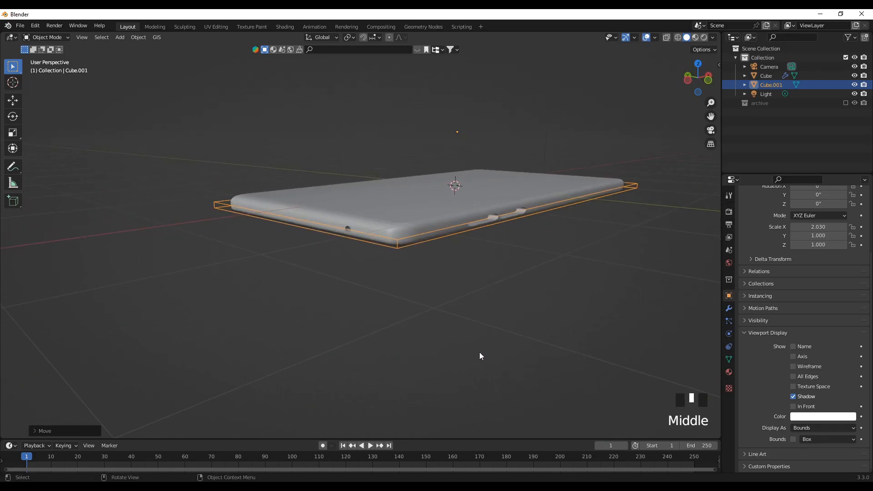
scroll(464, 346, "up", 4)
middle_click_drag(318, 311, 358, 317)
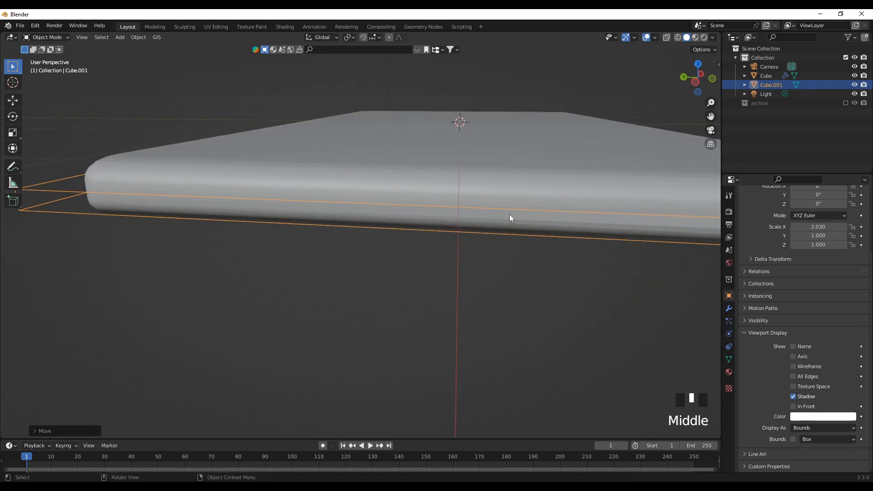
scroll(476, 296, "down", 2)
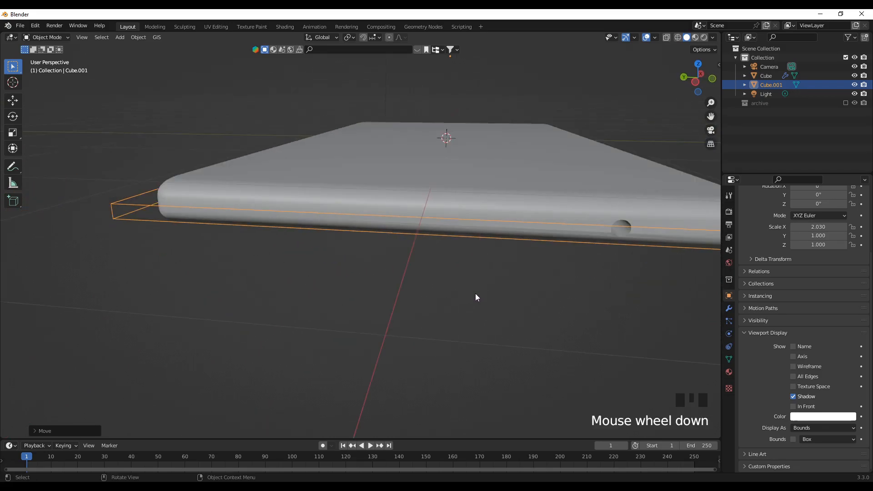
middle_click_drag(496, 295, 468, 271)
scroll(415, 276, "down", 2)
middle_click_drag(415, 276, 414, 299)
scroll(403, 248, "down", 2)
Apply the phone body's Boolean modifier and delete the port and button cutter object.
left_click(499, 258)
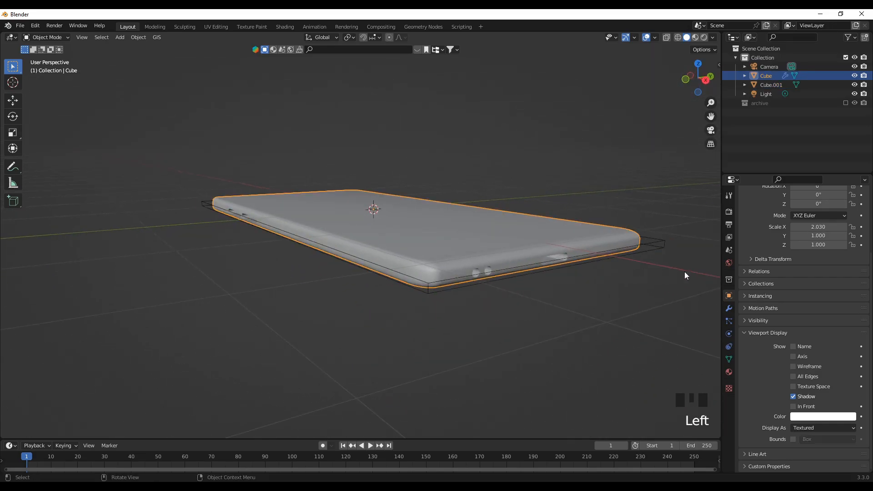
left_click(729, 308)
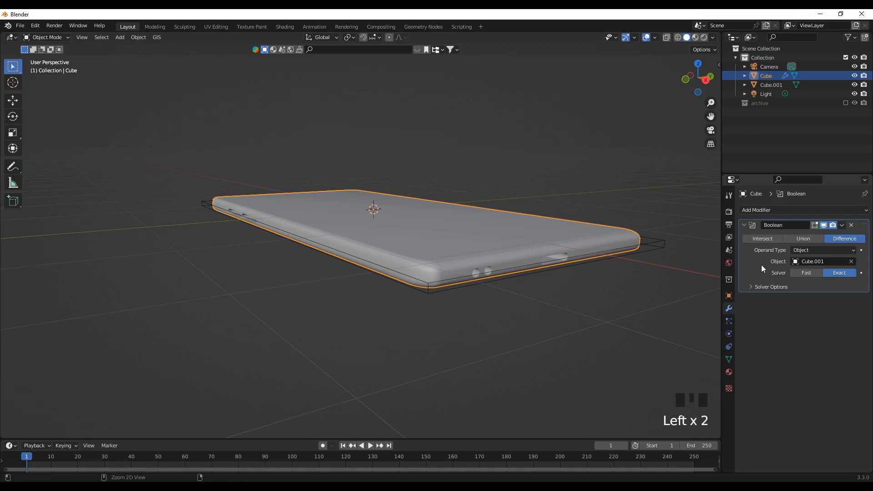
key("ctrl+a")
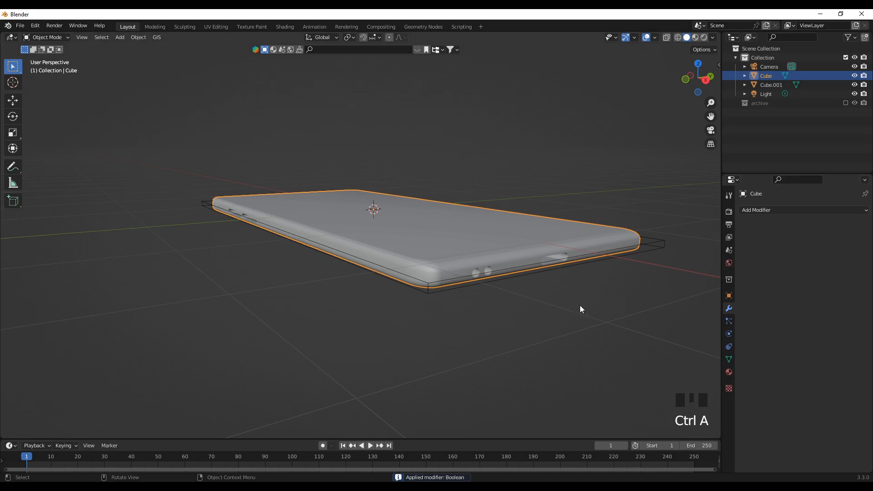
left_click(661, 247)
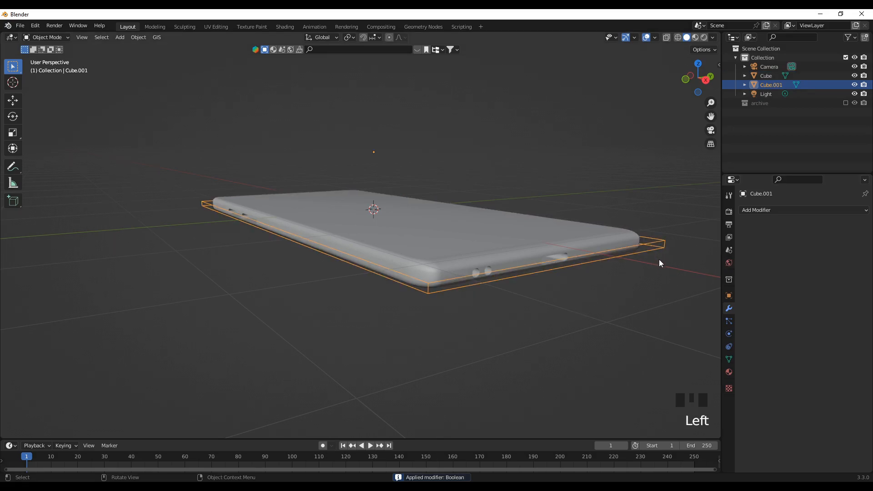
key("Delete")
Examine the cut port and button openings on all edges of the phone body.
scroll(509, 309, "down", 2)
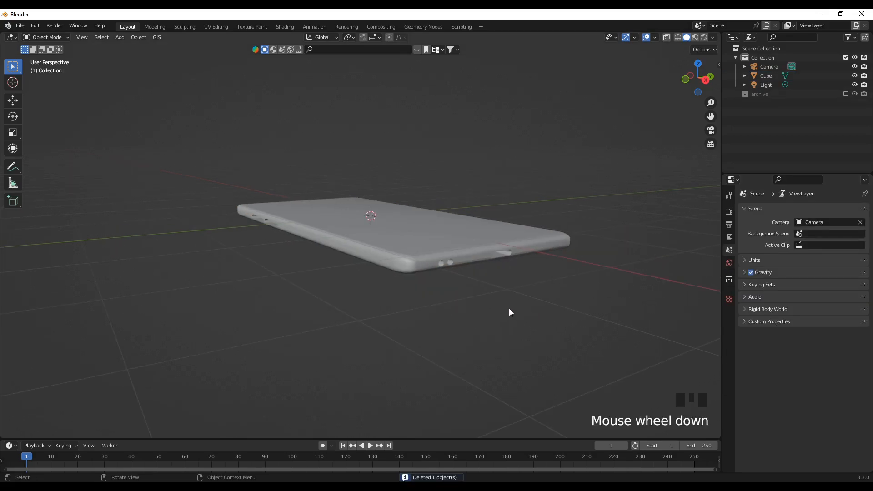
scroll(503, 307, "up", 2)
middle_click_drag(521, 310, 505, 304)
scroll(505, 305, "up", 2)
middle_click_drag(452, 298, 297, 264)
scroll(300, 261, "up", 3)
middle_click_drag(378, 234, 331, 228)
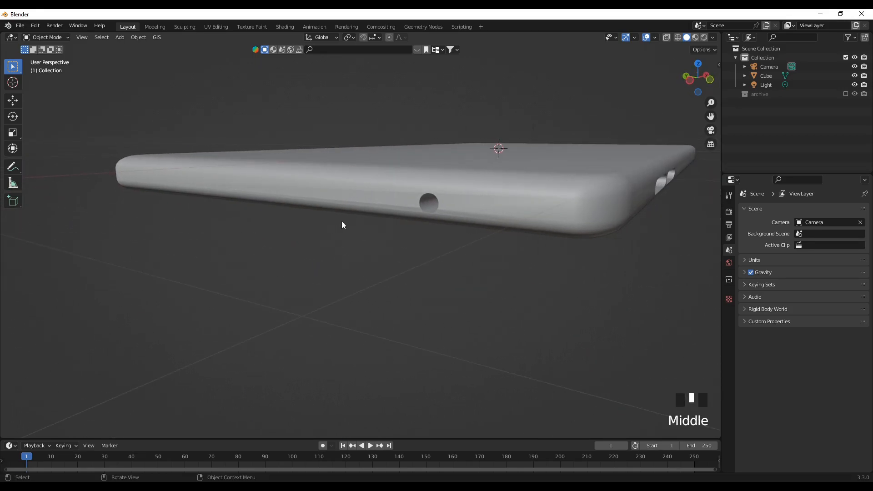
middle_click_drag(429, 230, 218, 178)
scroll(277, 212, "down", 7)
middle_click_drag(463, 287, 418, 288)
scroll(411, 290, "up", 3)
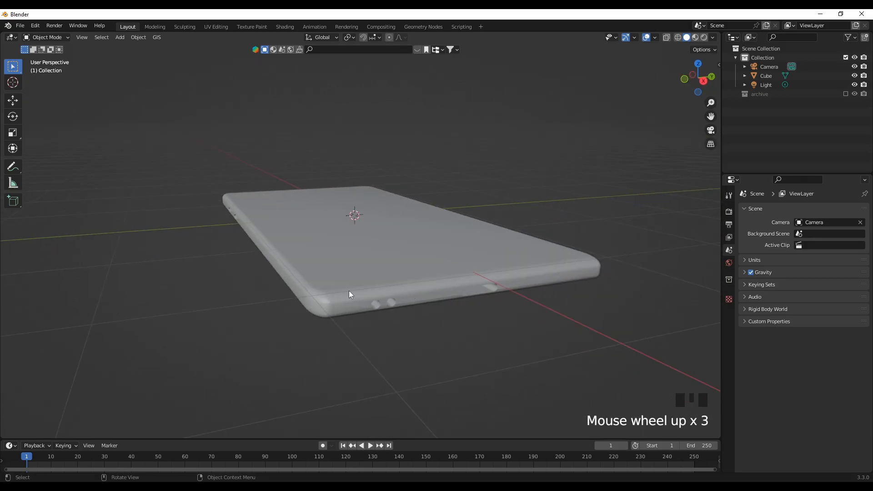
middle_click_drag(317, 301, 287, 245)
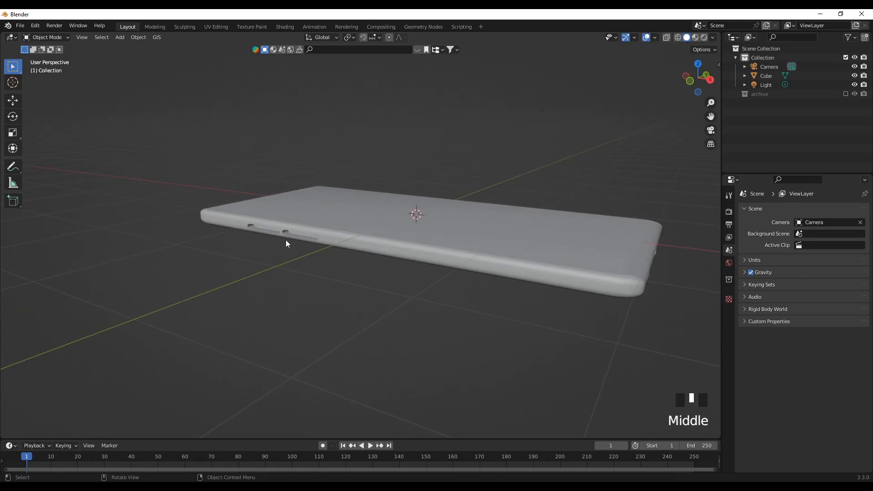
scroll(292, 279, "up", 2)
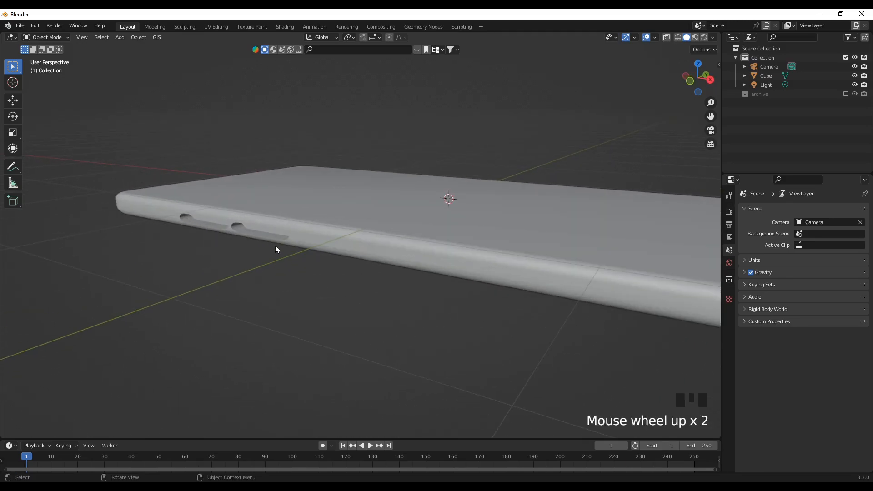
middle_click_drag(233, 254, 227, 287)
scroll(225, 279, "up", 2)
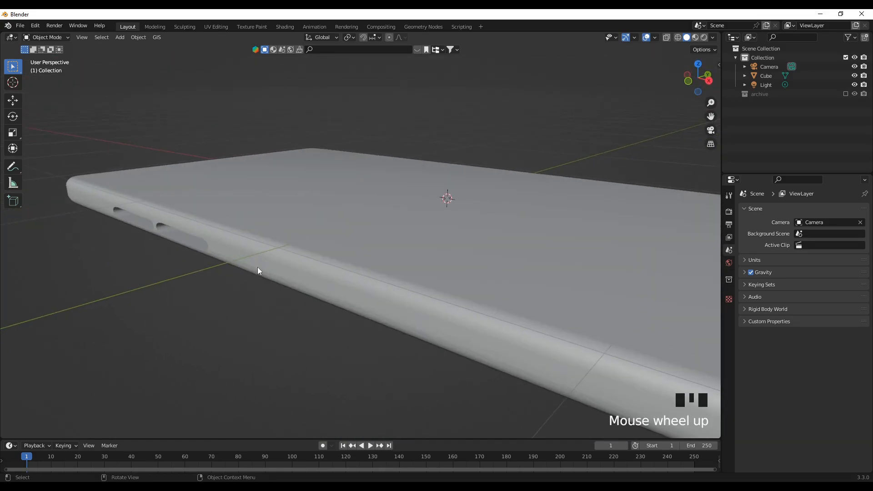
In Edit Mode with face selection, select the recessed inner faces of the two elongated button slots on the phone's long side.
left_click(288, 268)
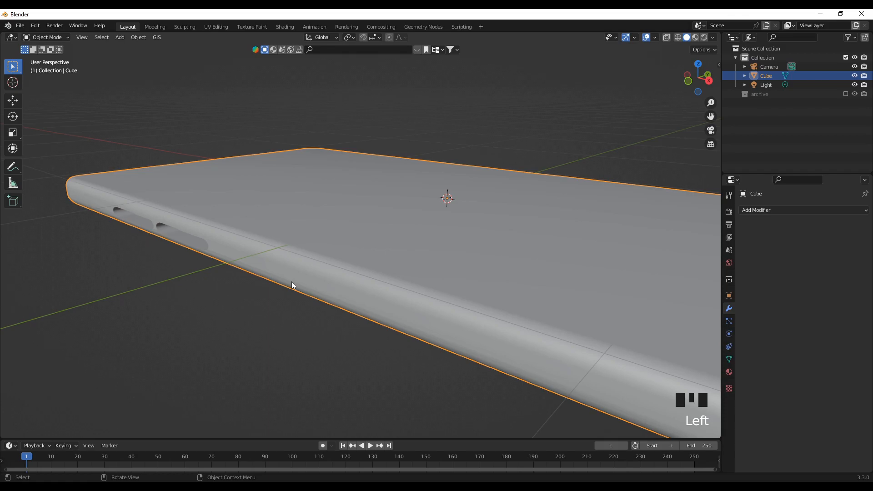
key("Tab")
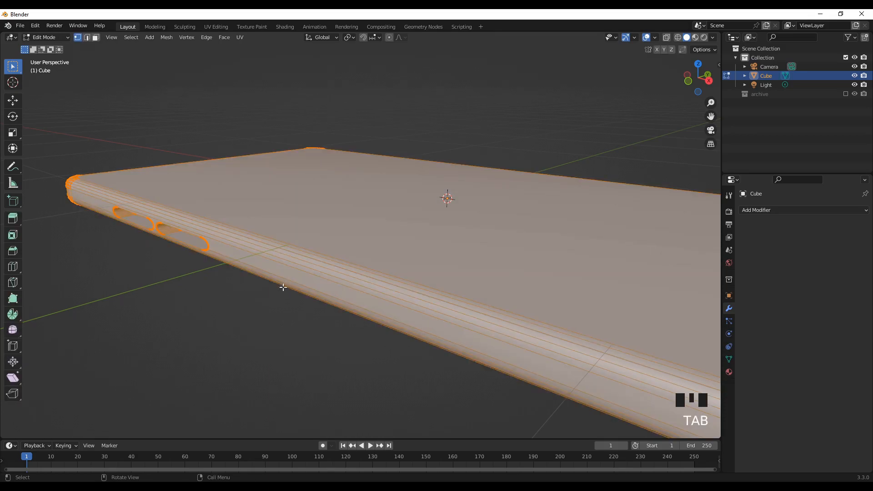
middle_click_drag(218, 325, 245, 316)
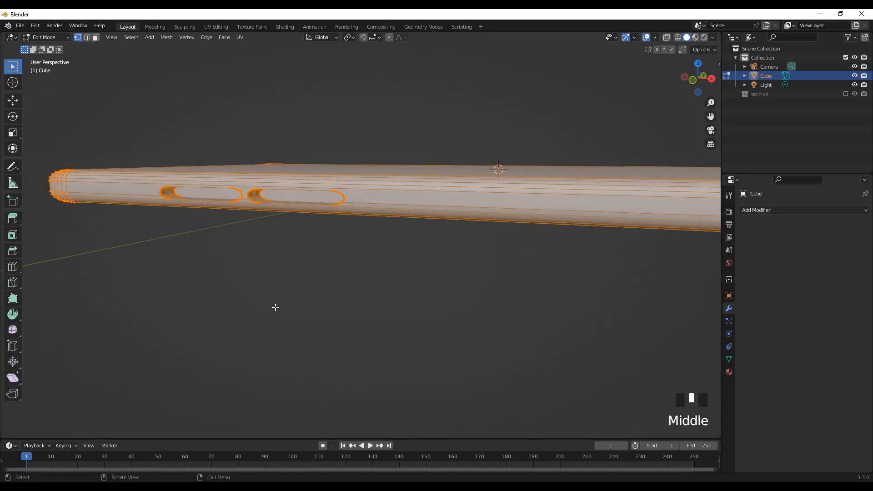
left_click(309, 288)
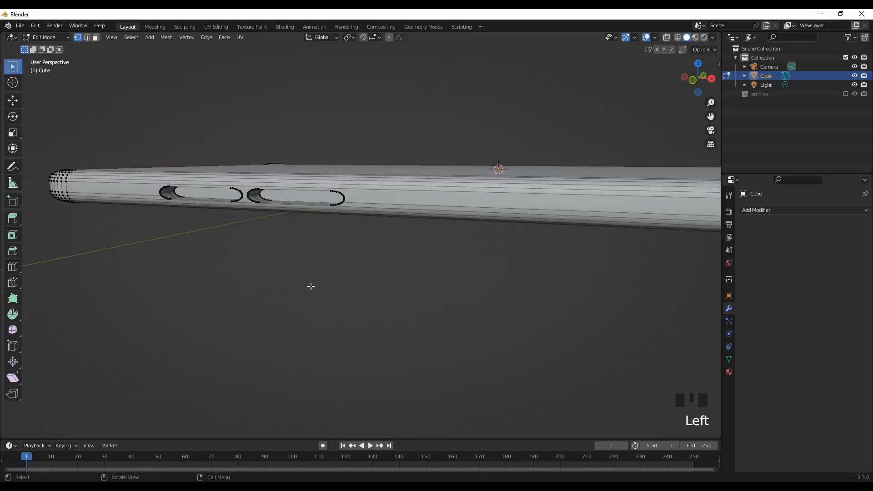
left_click(96, 37)
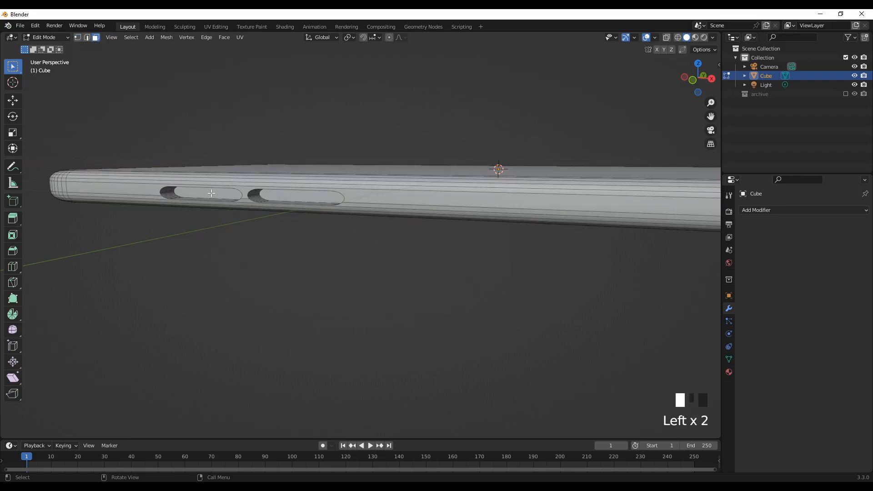
left_click(211, 192)
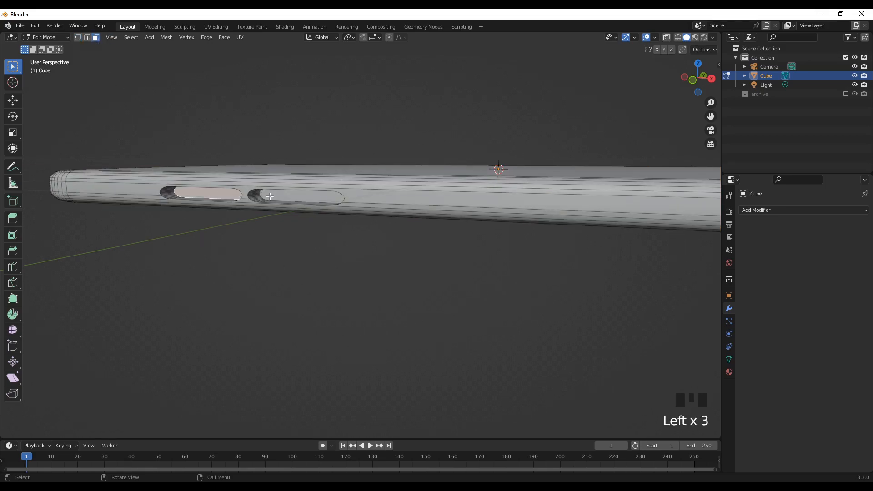
left_click(299, 195, "shift")
Inset the two selected button slot faces by about 0.005 m.
middle_click_drag(306, 209, 312, 259)
scroll(346, 256, "up", 1)
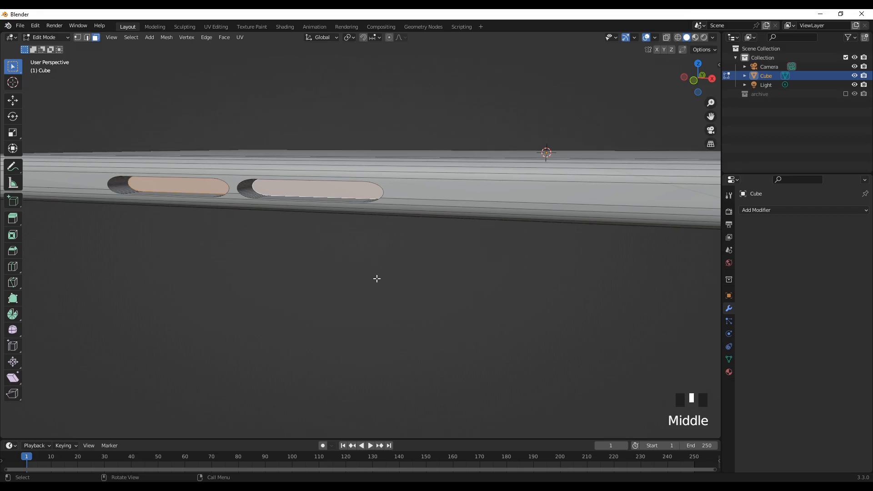
key("i")
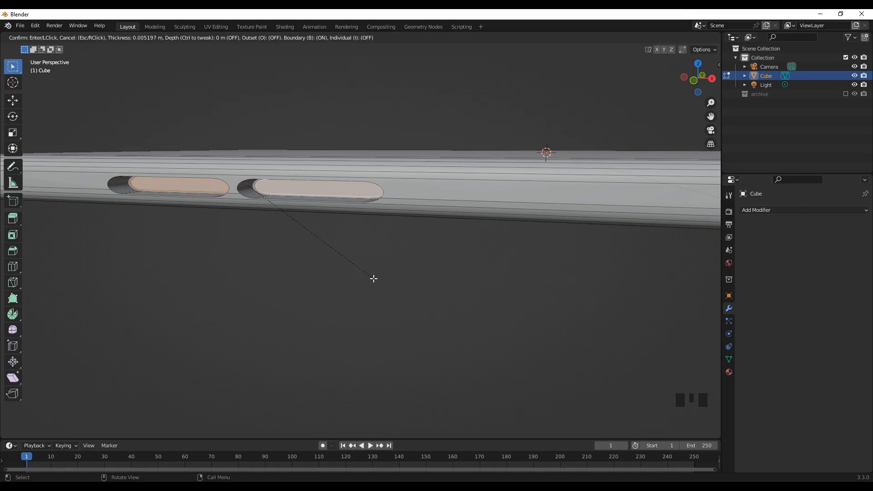
left_click(374, 279)
mouse_move(372, 277)
middle_mouse_down()
mouse_move(383, 281)
mouse_move(375, 283)
middle_mouse_up()
scroll(375, 284, "down", 2)
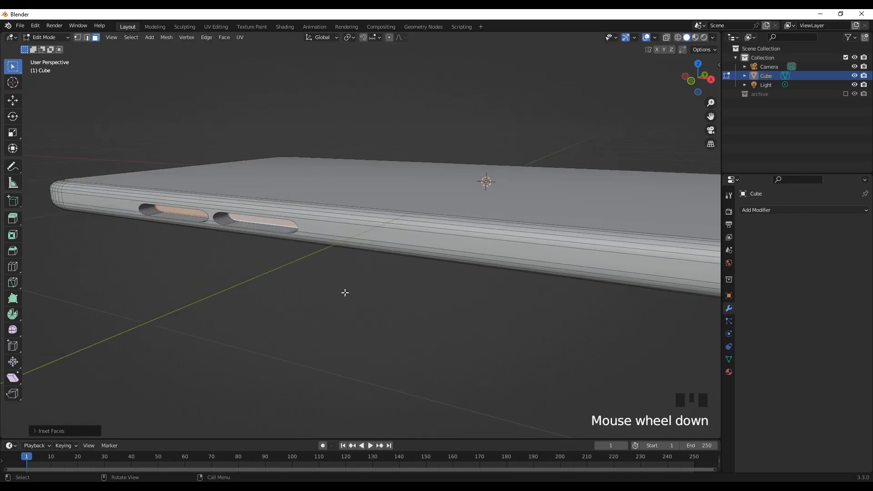
Extrude the two inset faces outward along Y by about 0.1 m to form the side buttons.
key("e")
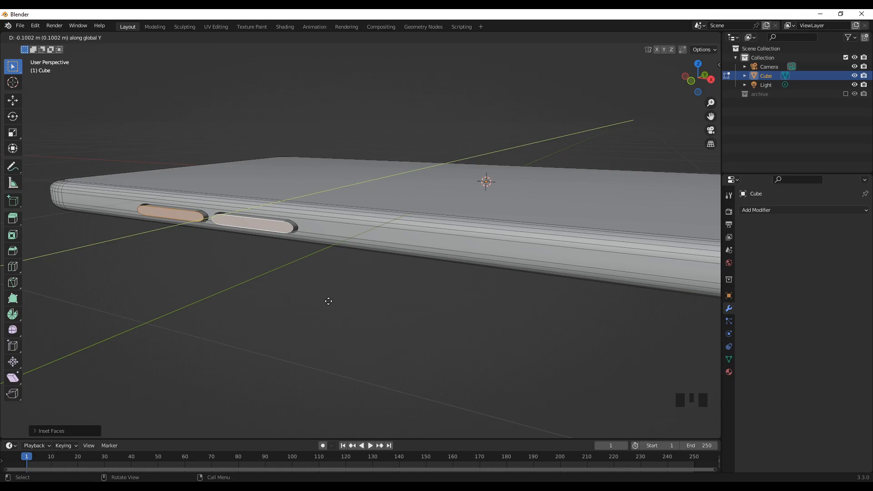
left_click(328, 301)
middle_click_drag(327, 301, 210, 316)
scroll(210, 317, "up", 2)
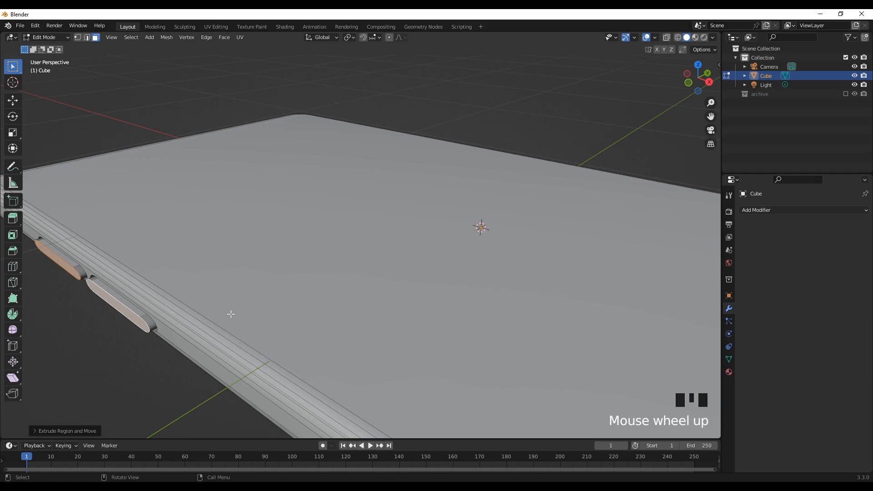
Bevel the edges of the two extruded side button faces by about 0.0116 m with several segments.
middle_click_drag(238, 281, 294, 289, "shift")
key("KP_Decimal")
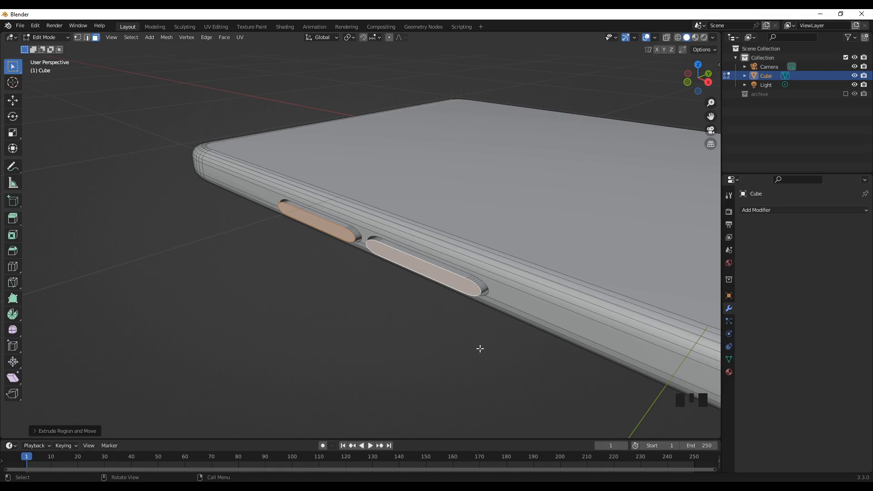
key("ctrl+b")
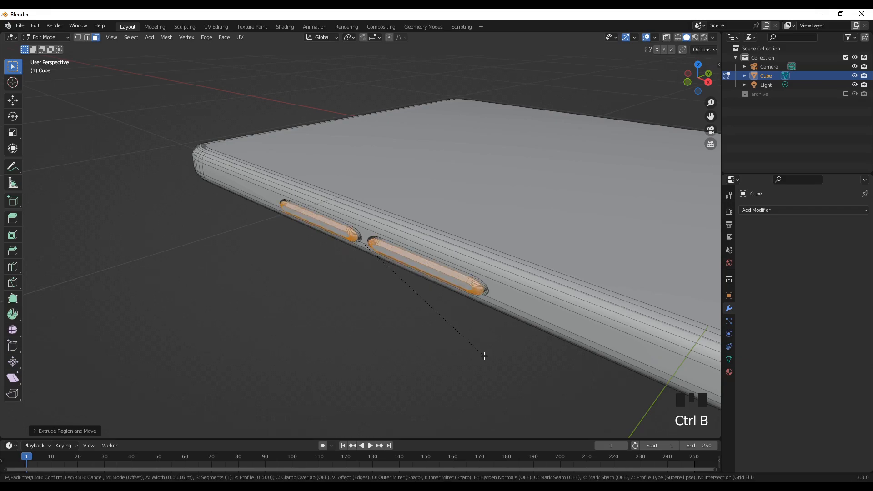
scroll(484, 356, "up", 1)
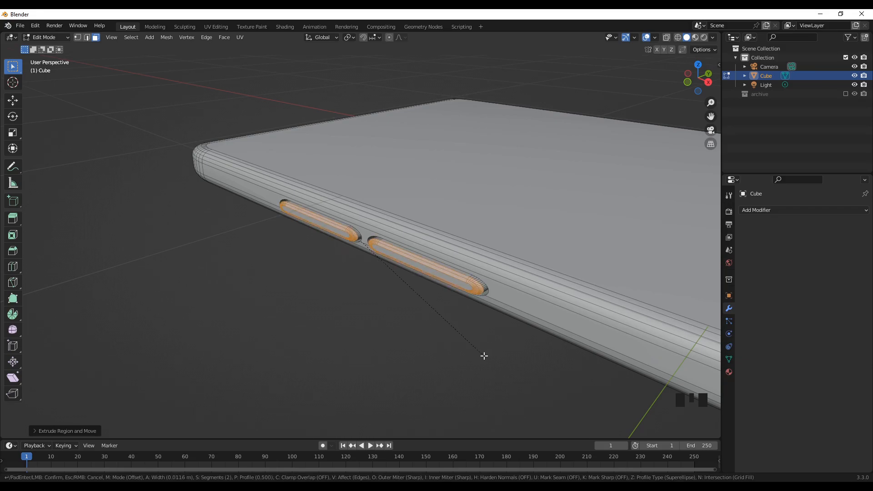
scroll(483, 356, "up", 2)
left_click(484, 356)
middle_click_drag(473, 362, 451, 358)
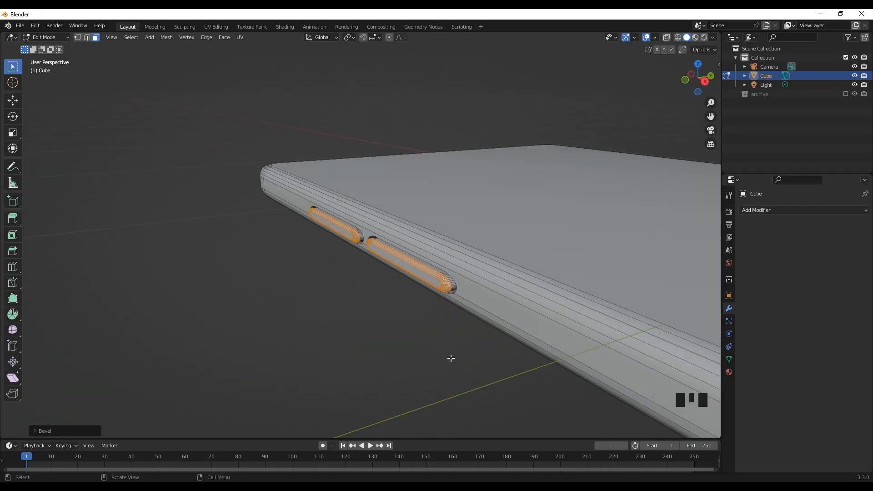
Return to Object Mode with the phone body deselected and inspect the bevelled side buttons.
key("Tab")
left_click(392, 338)
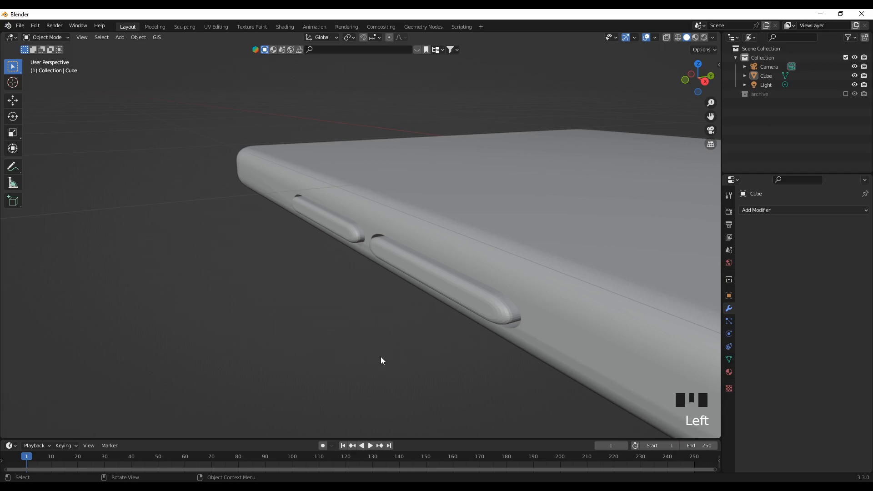
scroll(381, 357, "up", 2)
scroll(381, 357, "down", 7)
middle_click_drag(370, 378, 419, 374)
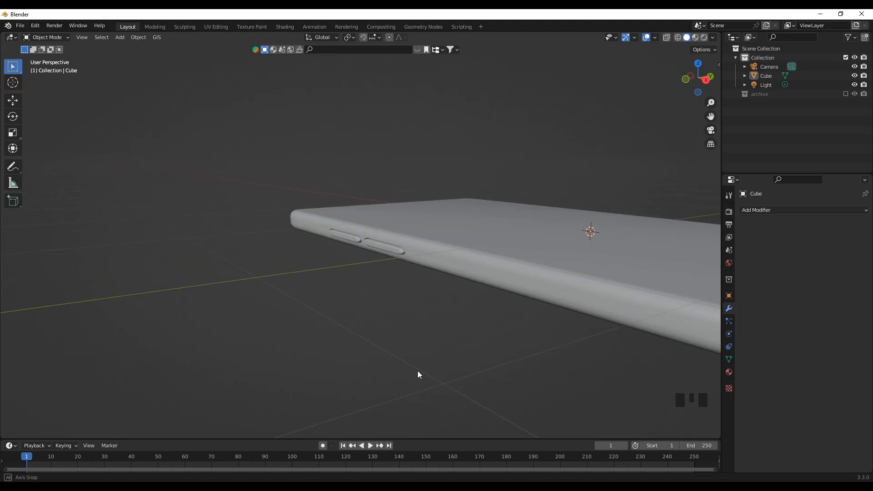
Apply Shade Smooth to the phone body.
scroll(409, 359, "up", 7)
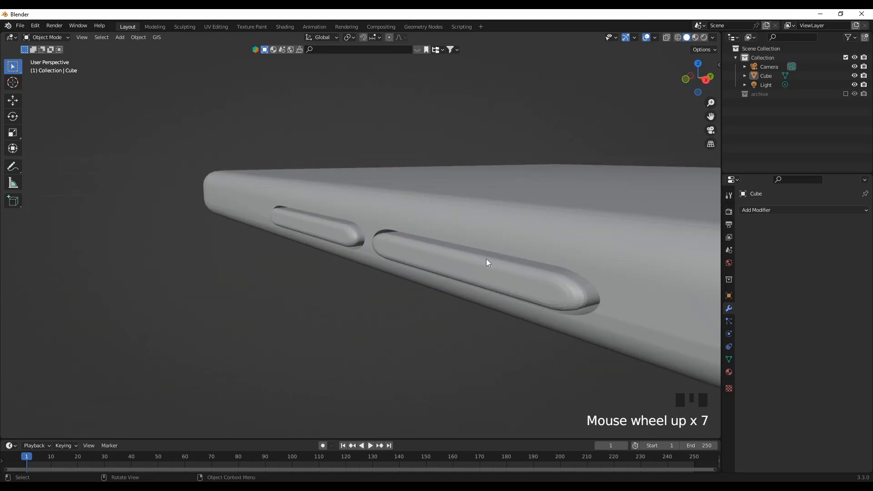
middle_click_drag(491, 344, 577, 252)
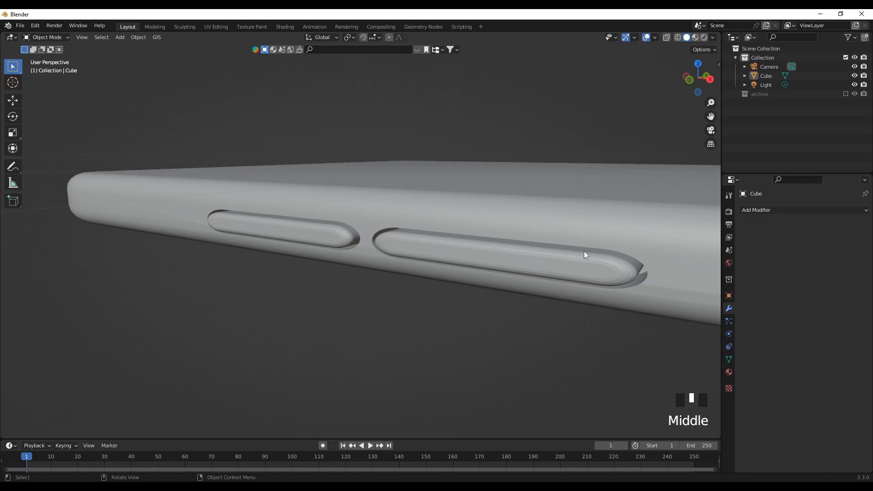
middle_click_drag(335, 291, 376, 296)
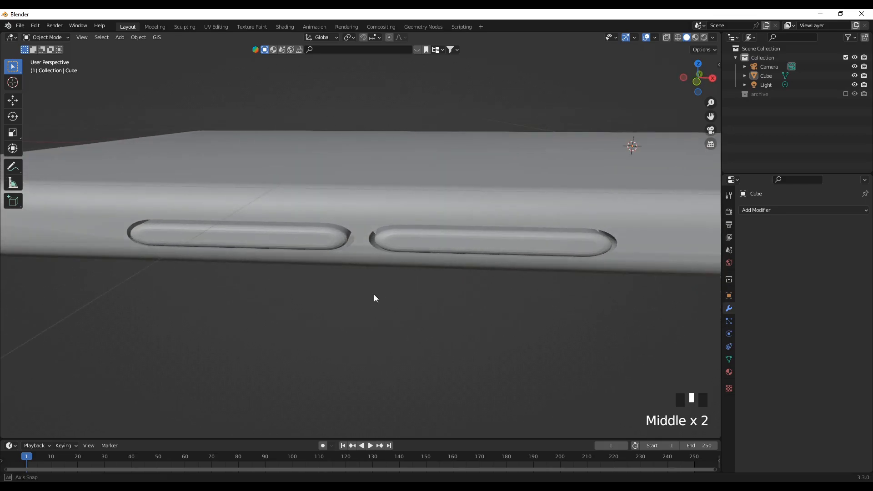
middle_click_drag(381, 347, 351, 333)
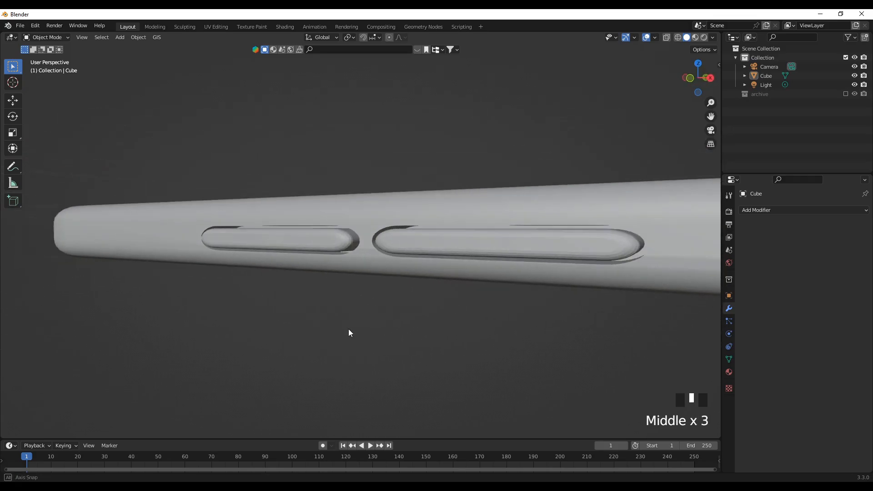
left_click(482, 246)
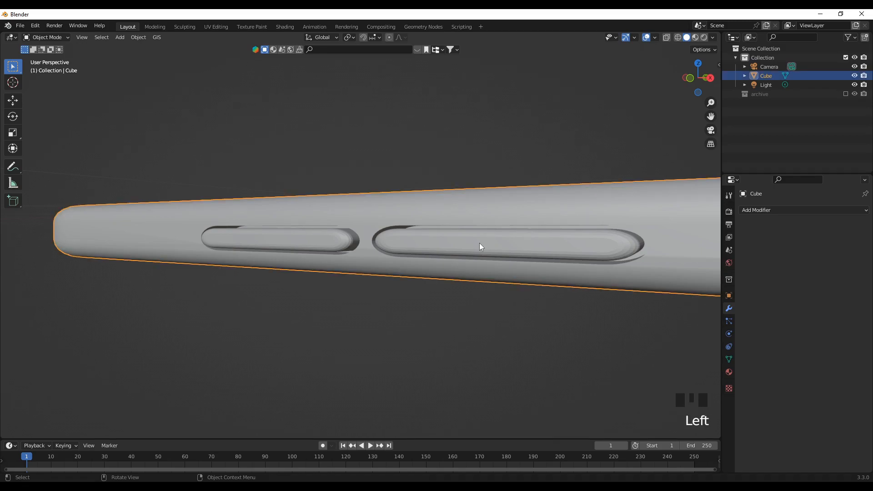
right_click(479, 244)
left_click(447, 226)
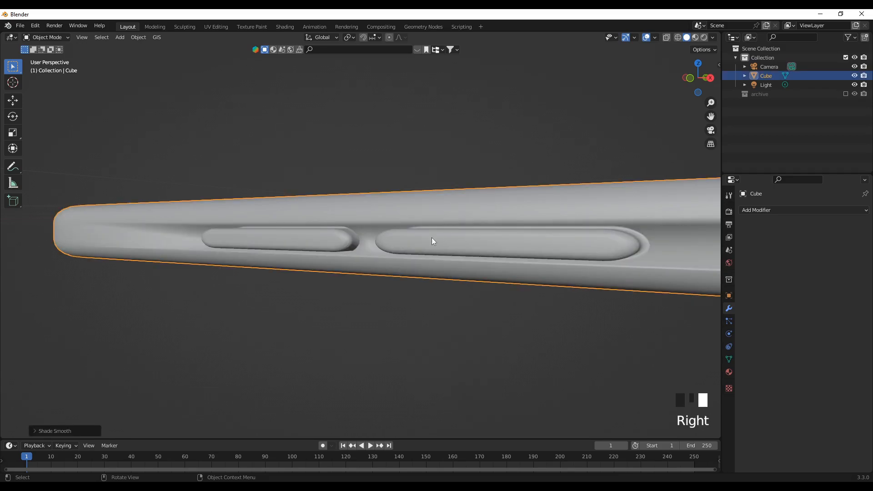
Enable Auto Smooth for the phone mesh's normals.
scroll(400, 275, "down", 3)
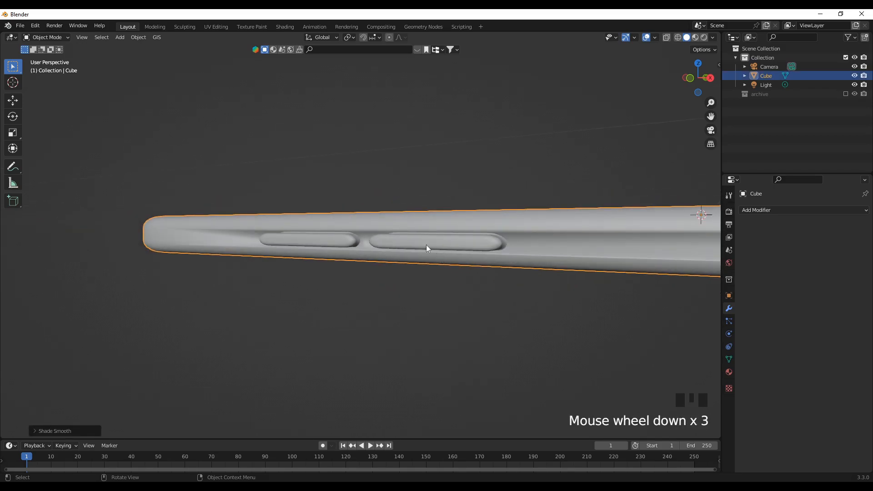
scroll(390, 277, "down", 2)
middle_click_drag(386, 292, 488, 261)
scroll(438, 306, "down", 2)
middle_click_drag(439, 306, 482, 330)
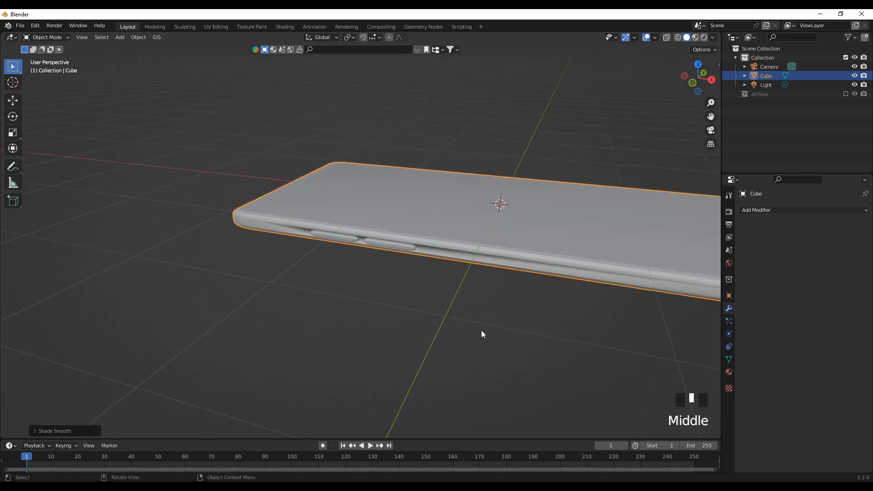
left_click(728, 359)
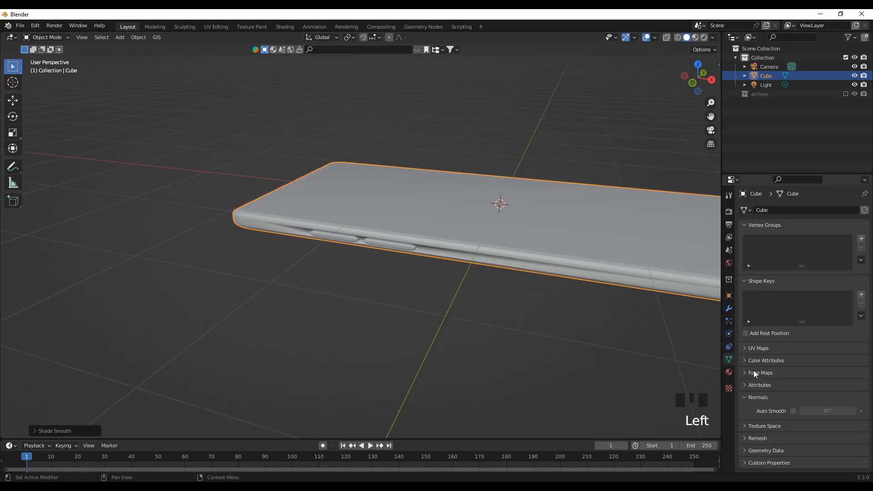
left_click(792, 410)
Examine the smoothed shading around the two long side buttons and along the phone's rounded edges.
middle_click_drag(445, 293, 317, 281)
scroll(316, 281, "down", 4)
left_click(364, 351)
scroll(270, 337, "up", 2)
middle_click_drag(270, 338, 398, 350)
scroll(376, 291, "up", 7)
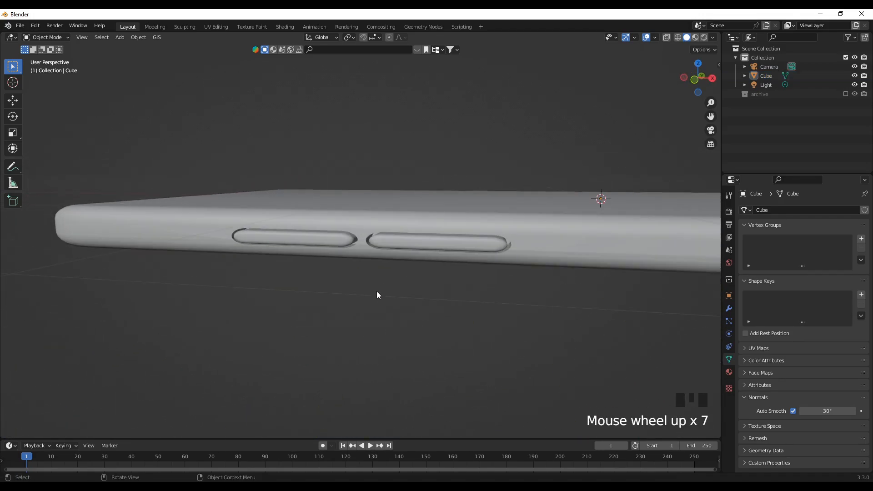
scroll(376, 294, "up", 3)
middle_click_drag(481, 256, 455, 296)
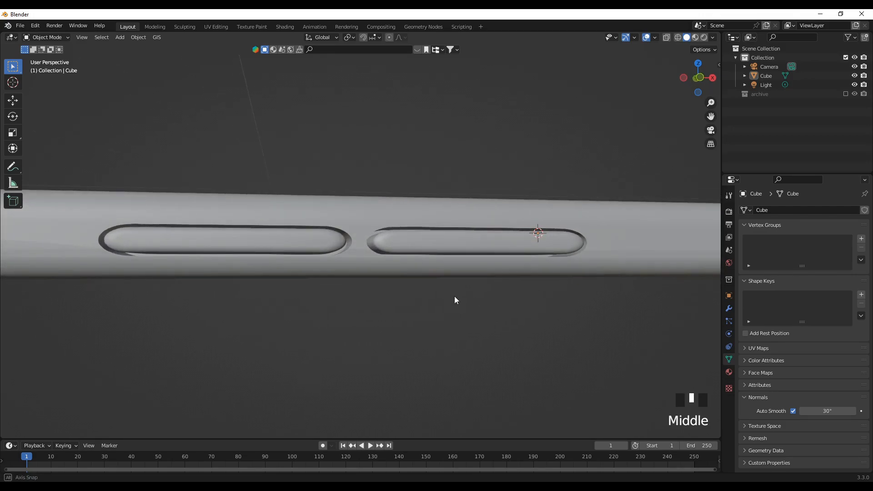
middle_click_drag(347, 328, 251, 368)
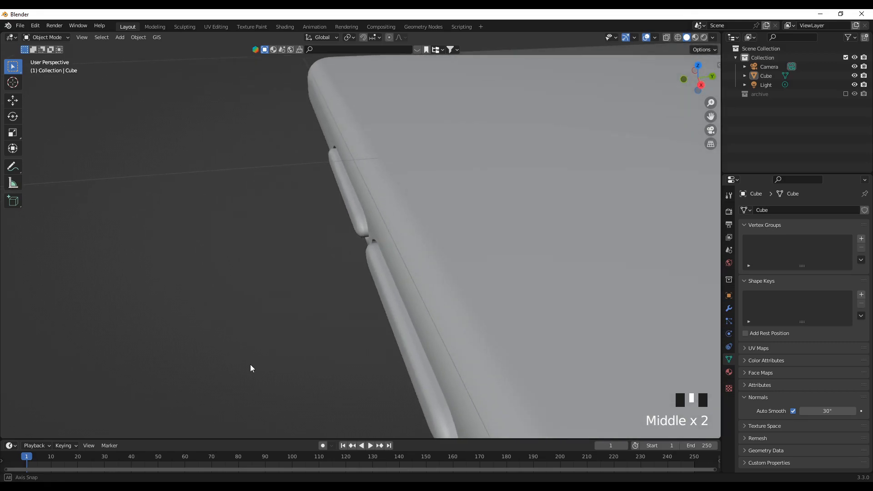
In Edit Mode, inset the floor face of the slot on the phone's opposite side by about 0.005 m.
scroll(279, 337, "down", 7)
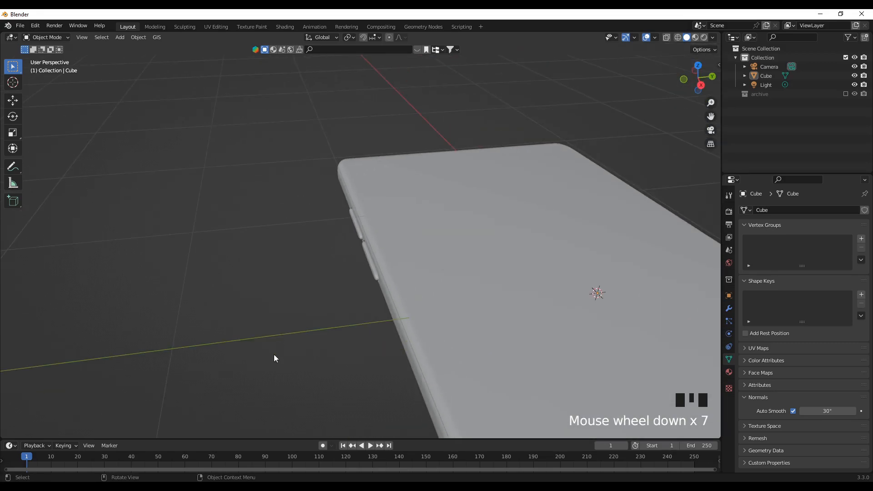
scroll(273, 354, "down", 2)
middle_click_drag(275, 354, 178, 317)
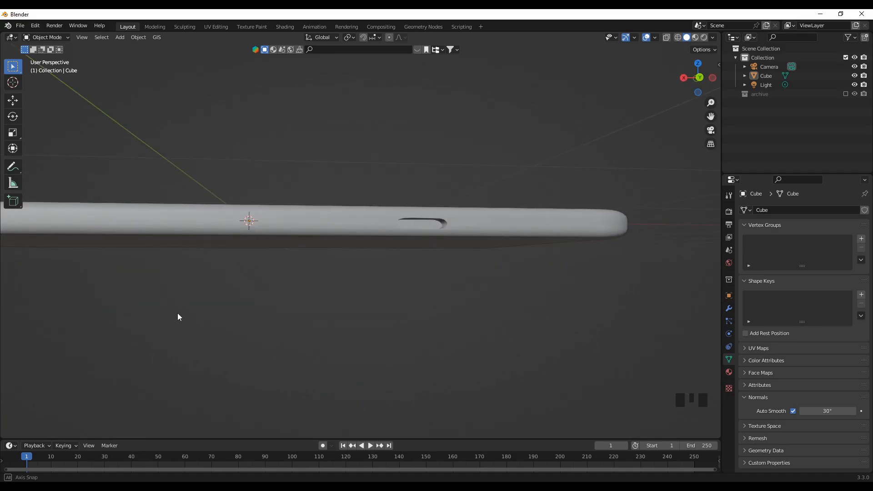
left_click(321, 243)
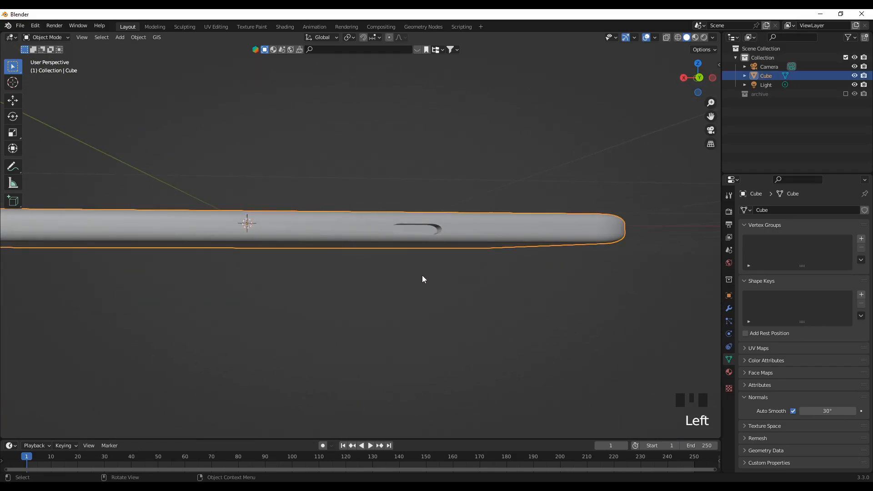
key("Tab")
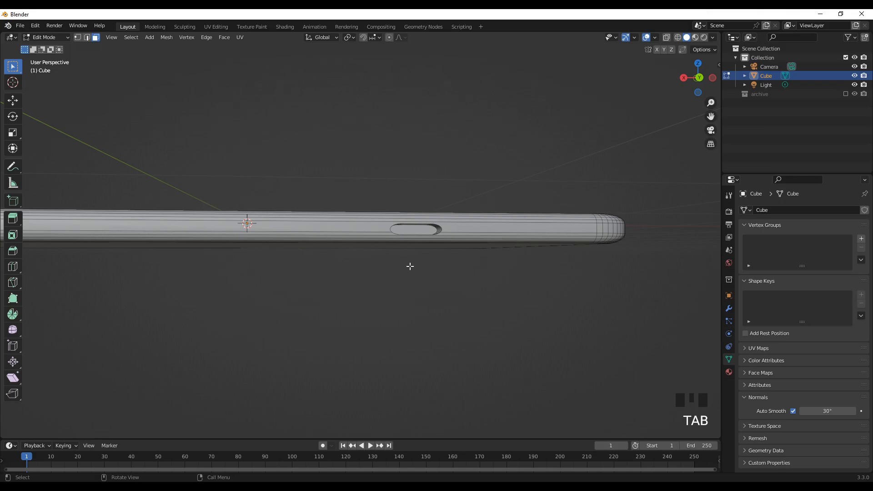
left_click(410, 232)
scroll(426, 251, "up", 2)
scroll(425, 251, "up", 1)
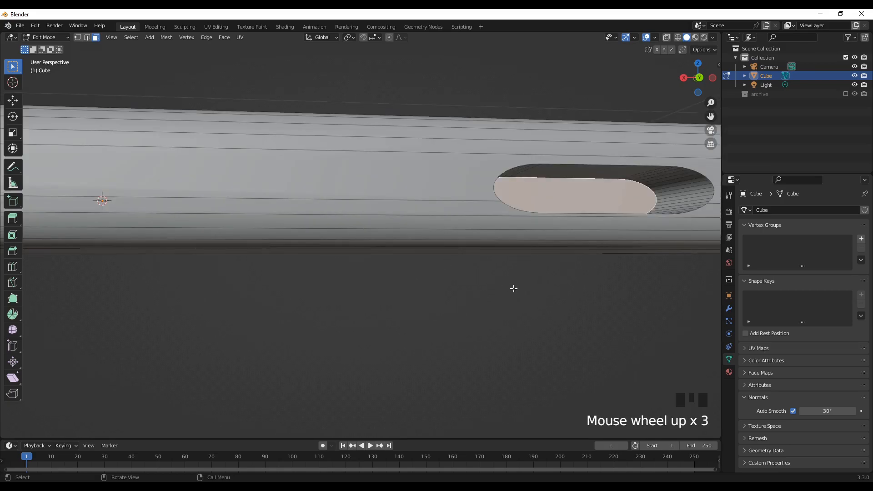
scroll(496, 296, "down", 1)
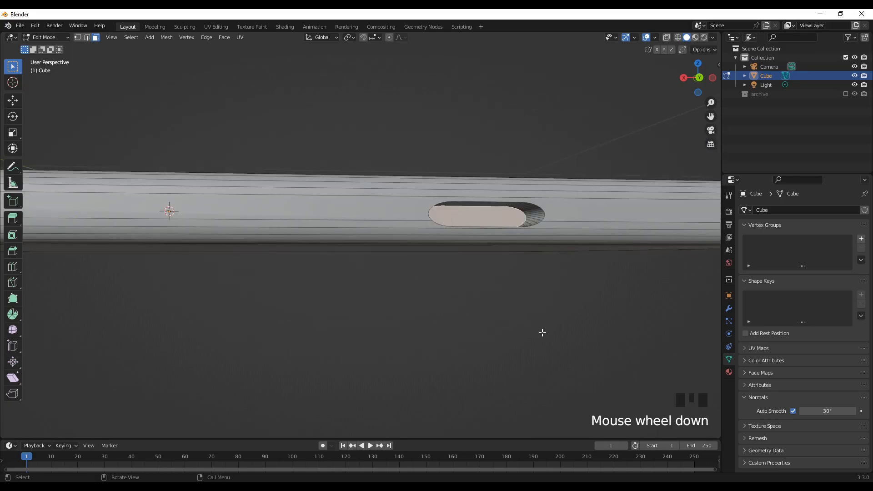
key("i")
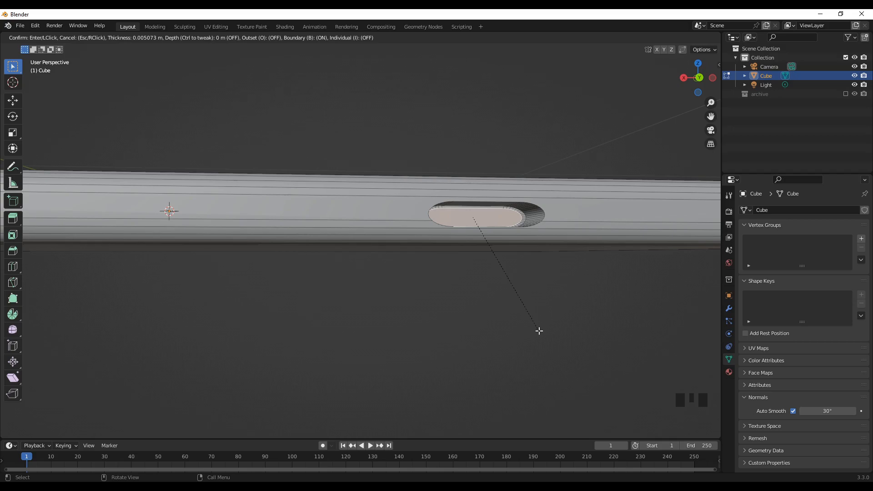
left_click(540, 331)
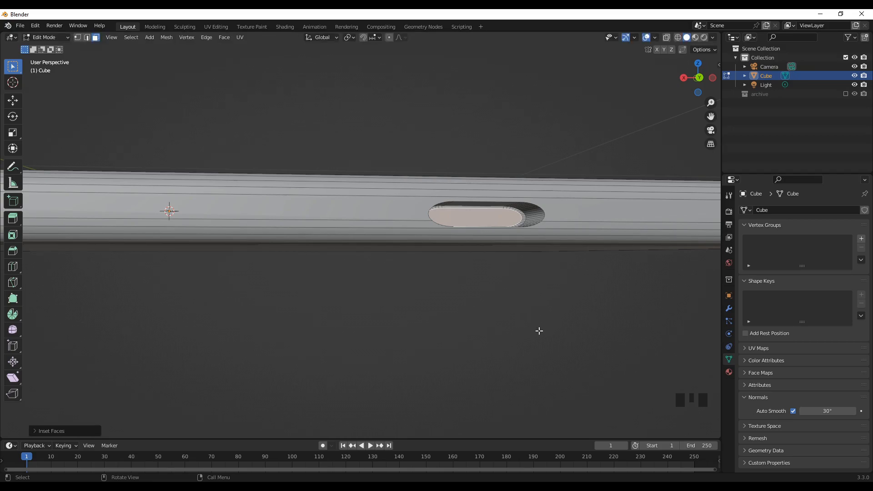
Select the vertices at the inset face's rounded end nearest the phone's corner and move them about 0.064 m along global X to shorten it.
middle_click_drag(467, 315, 468, 316)
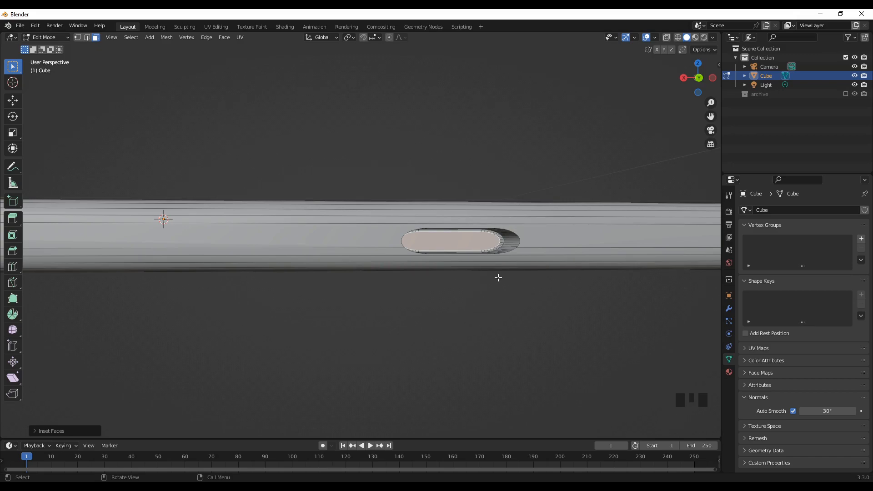
left_click(79, 38)
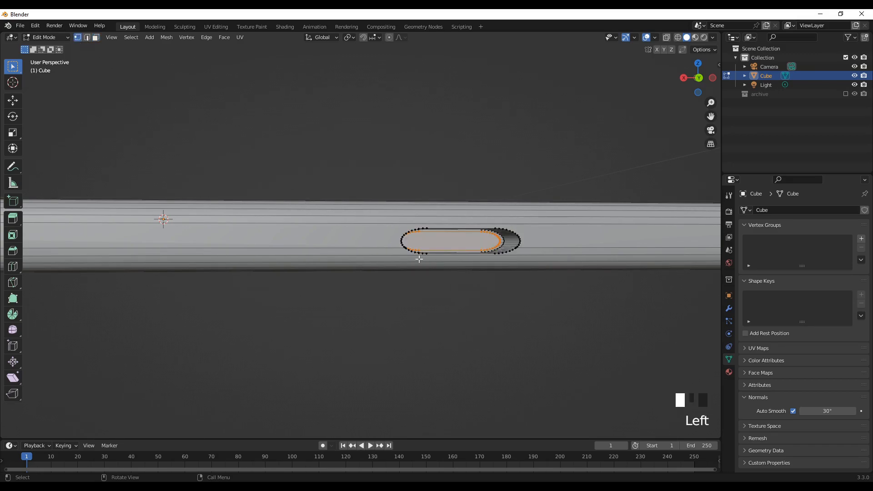
scroll(522, 298, "up", 3)
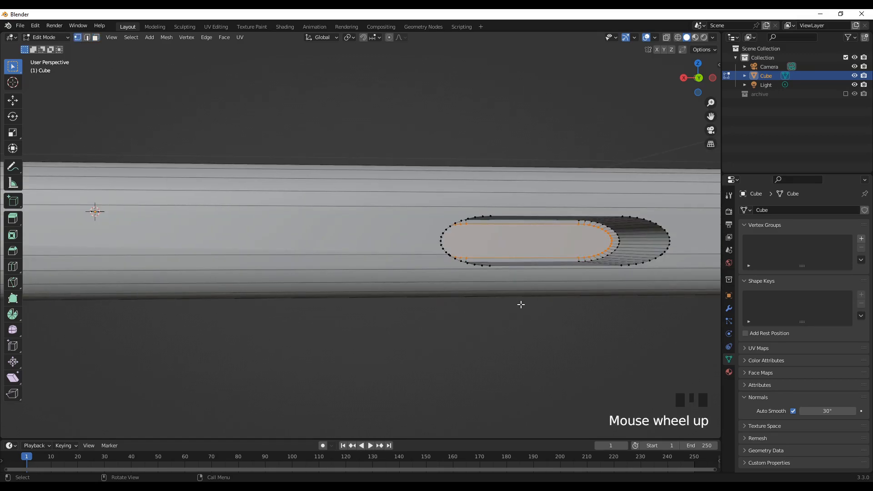
left_click(532, 337)
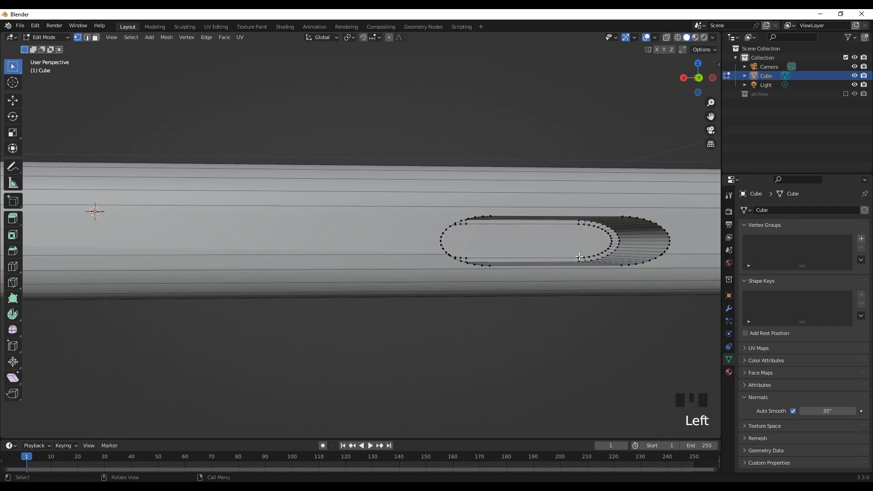
key("c")
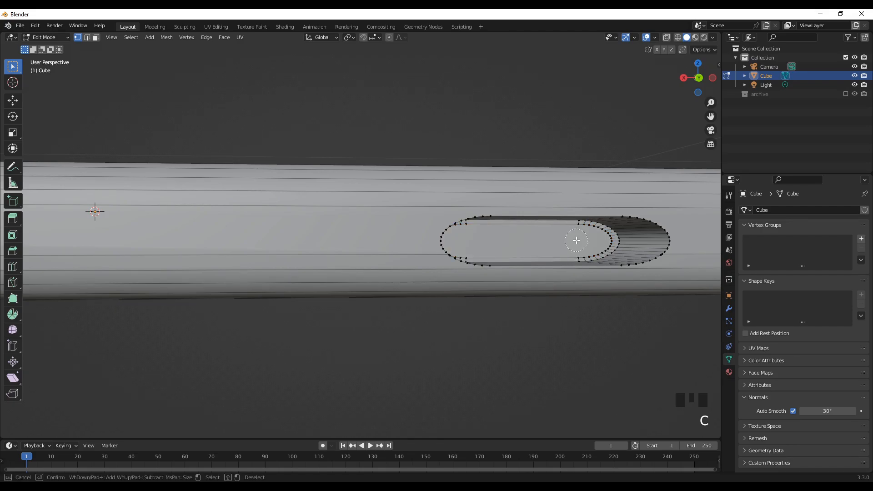
scroll(577, 240, "down", 1)
left_click(583, 231)
left_click_drag(582, 231, 600, 237)
left_click_drag(604, 241, 579, 250)
right_click(584, 340)
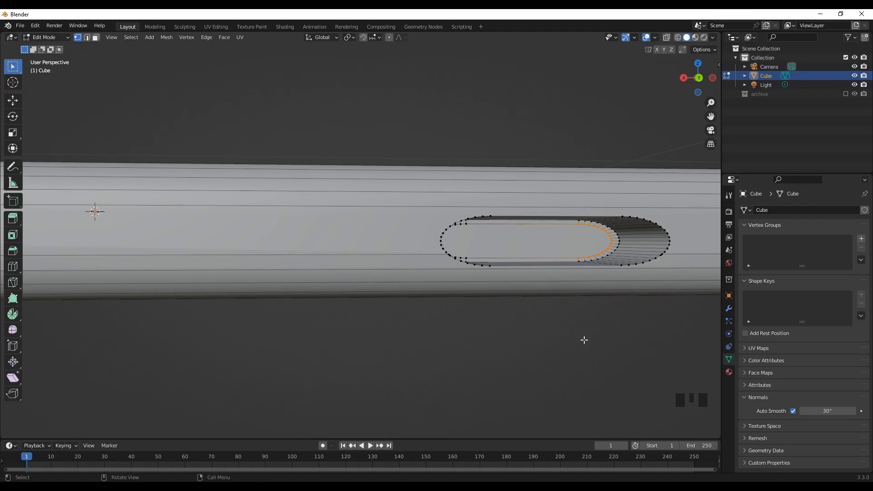
key("g")
key("x")
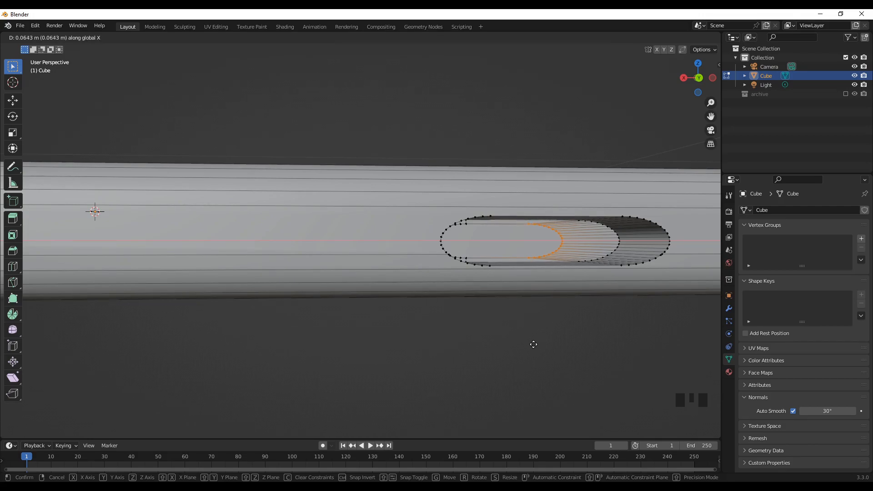
left_click(534, 345)
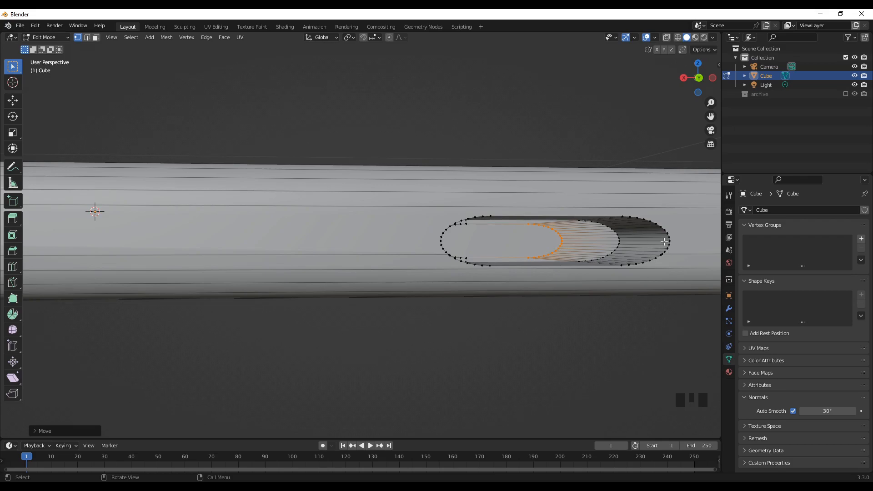
Extrude the shortened face out of the slot about 0.148 m along global Y to form the button.
scroll(387, 317, "down", 2)
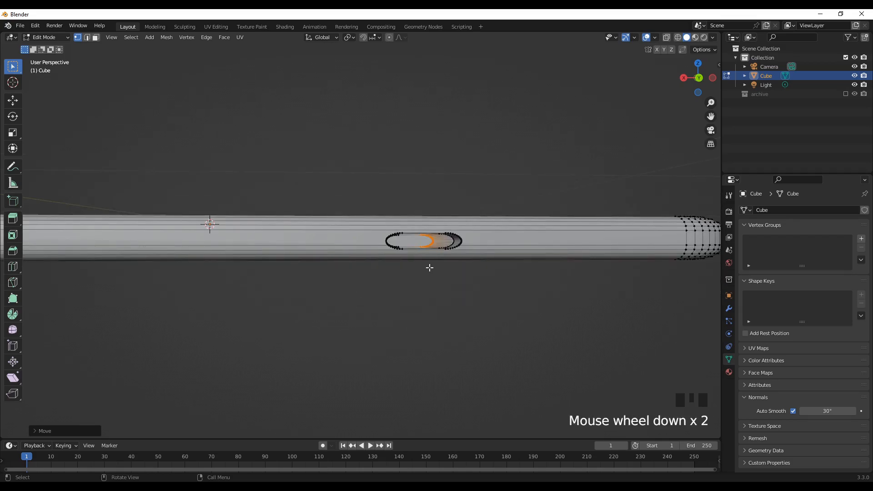
mouse_move(368, 294)
middle_mouse_down()
mouse_move(368, 317)
mouse_move(372, 310)
middle_mouse_up()
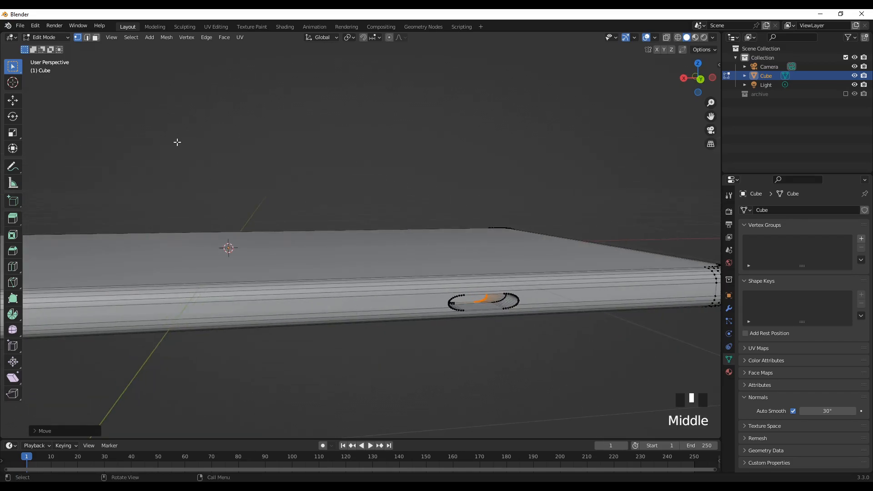
left_click(95, 37)
left_click(471, 299)
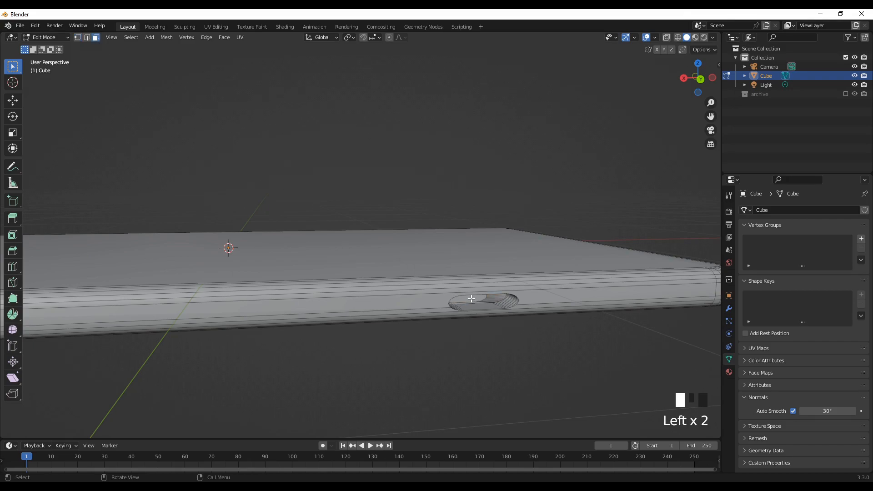
middle_click_drag(429, 351, 448, 354)
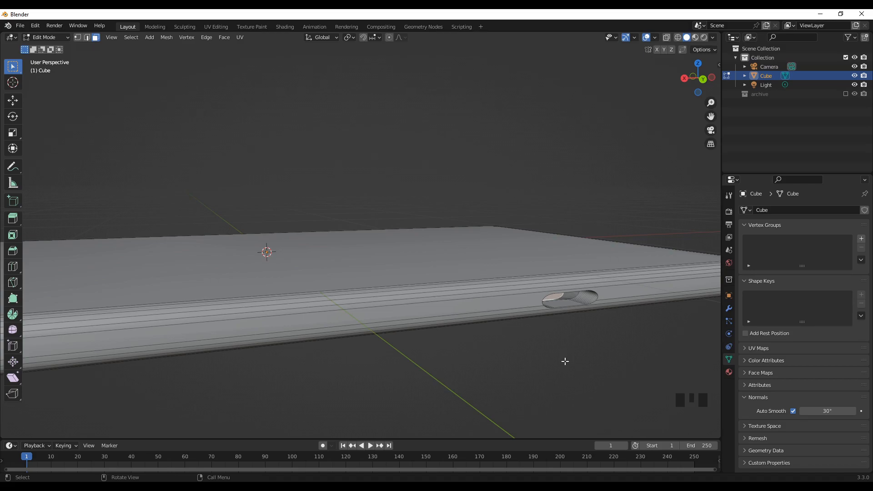
key("e")
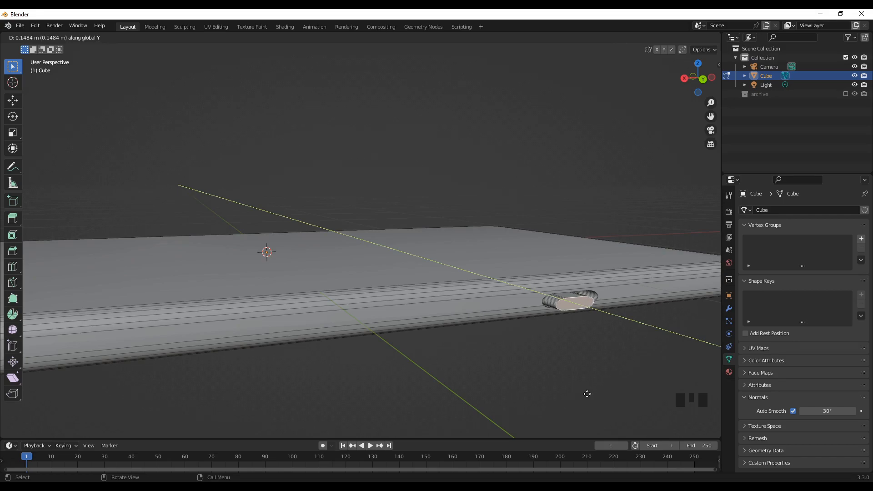
left_click(587, 394)
key("KP_Decimal")
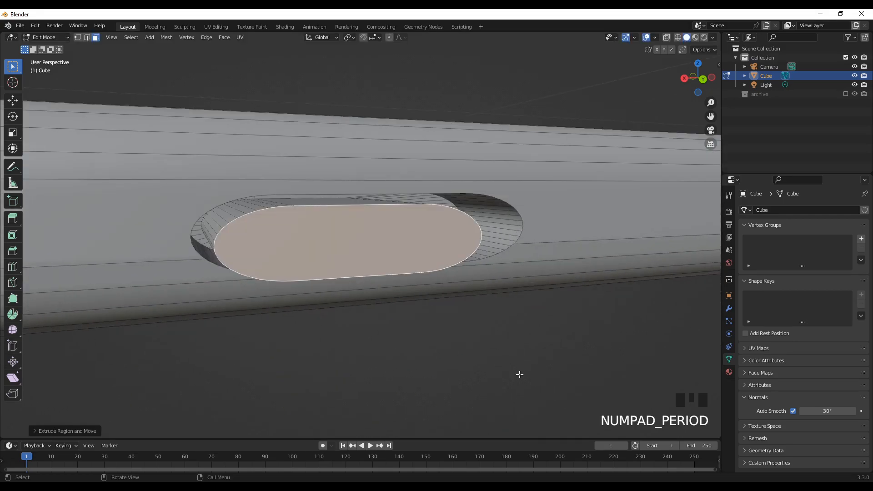
scroll(346, 351, "down", 2)
middle_click_drag(335, 371, 373, 397)
scroll(373, 390, "down", 1)
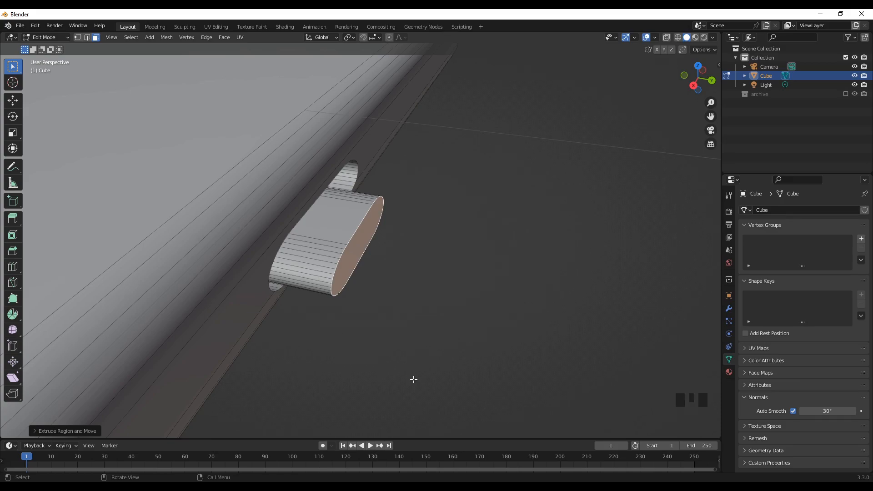
Move the button's outer face about 0.015 m back toward the phone along global Y and nudge it slightly farther in.
key("g")
key("y")
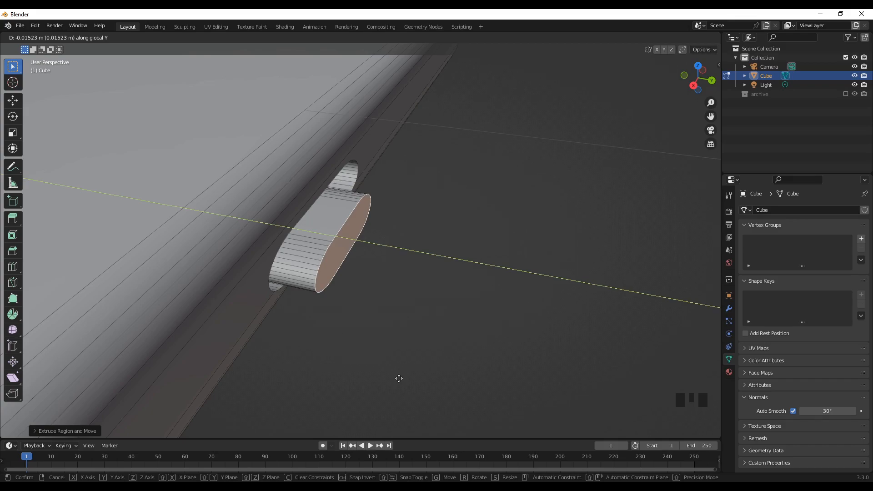
left_click(396, 377)
mouse_move(396, 376)
middle_mouse_down()
mouse_move(400, 382)
mouse_move(392, 354)
mouse_move(435, 363)
mouse_move(390, 373)
mouse_move(390, 388)
middle_mouse_up()
key("g")
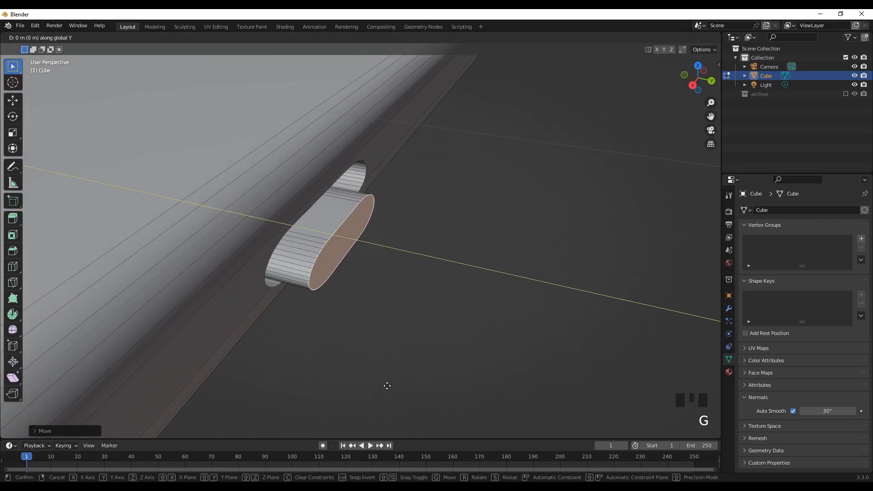
left_click(381, 385)
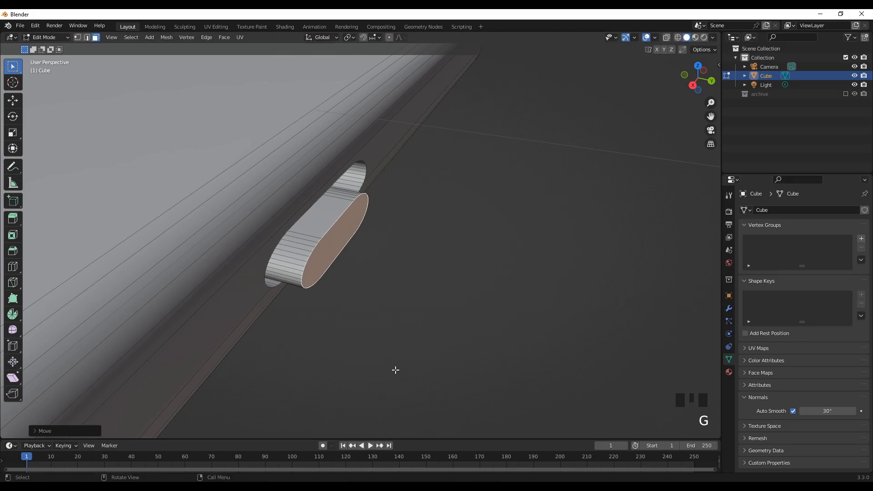
Bevel the button's outer edges about 0.013 m with 8 segments and move the rounded end about 0.008 m inward along global Y.
key("ctrl+b")
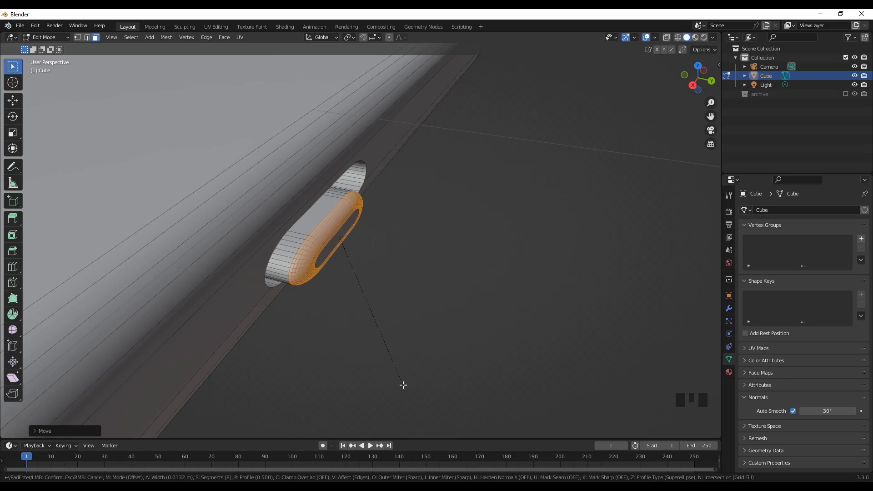
left_click(404, 385)
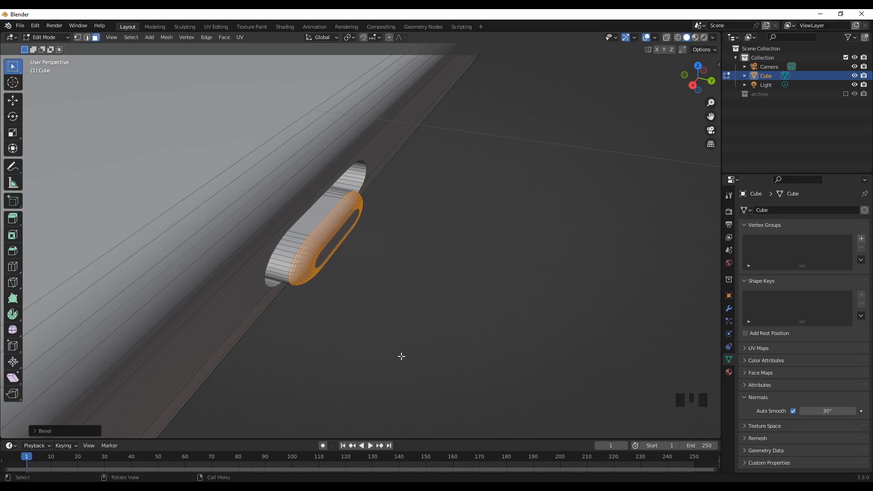
key("g")
key("y")
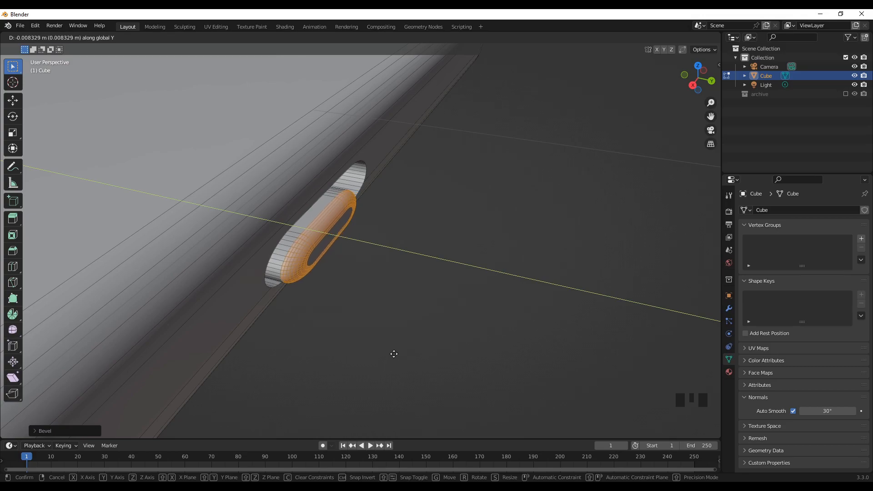
left_click(395, 355)
Examine the rounded button and the phone's short end with the port openings in Object Mode.
key("Tab")
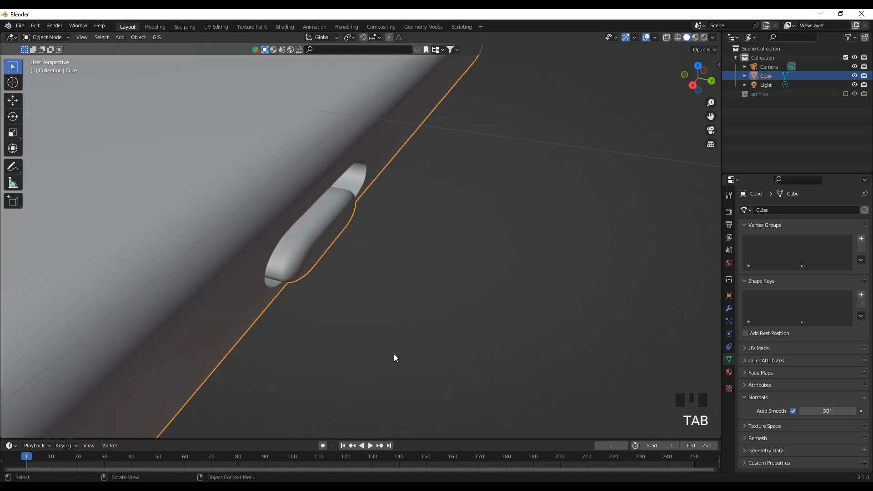
left_click(402, 358)
middle_click_drag(404, 359, 370, 360)
scroll(335, 339, "down", 7)
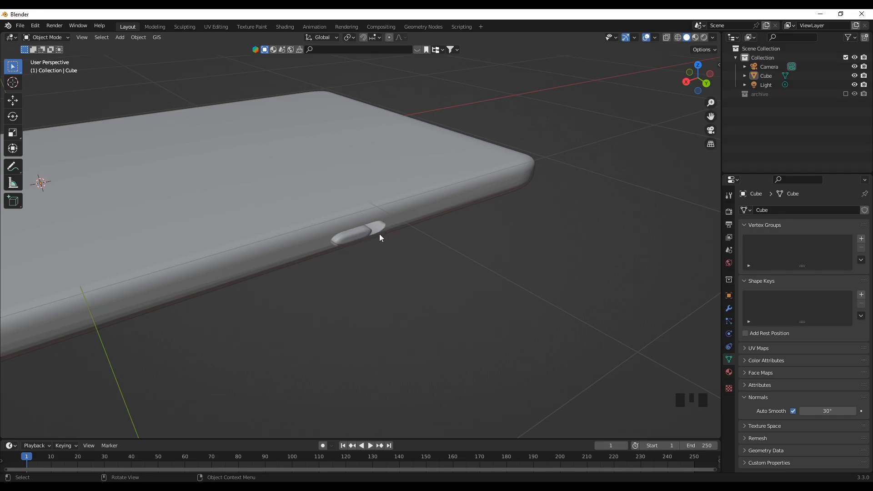
scroll(352, 232, "down", 1)
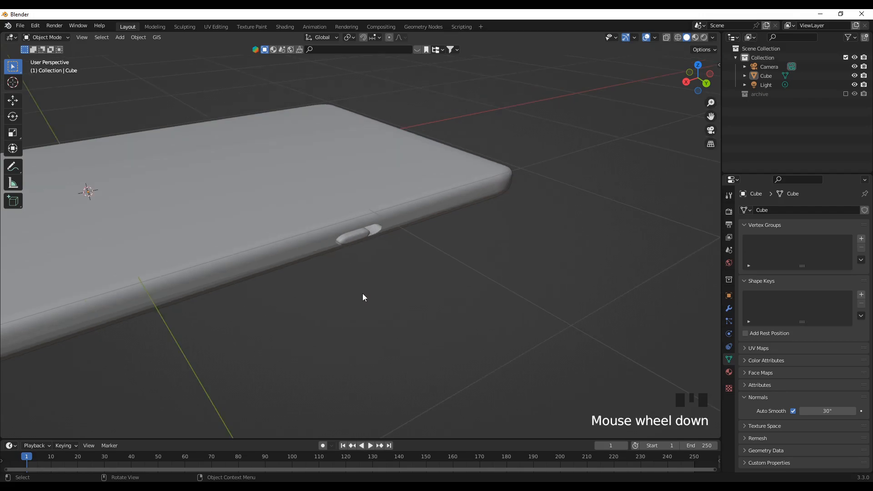
scroll(359, 324, "down", 3)
middle_click_drag(300, 308, 394, 282)
scroll(332, 326, "down", 1)
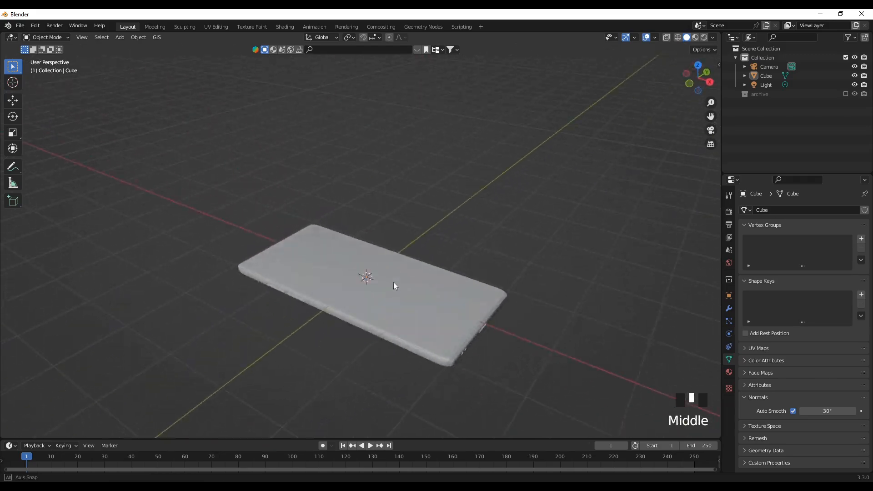
scroll(309, 316, "up", 3)
middle_click_drag(334, 335, 302, 299)
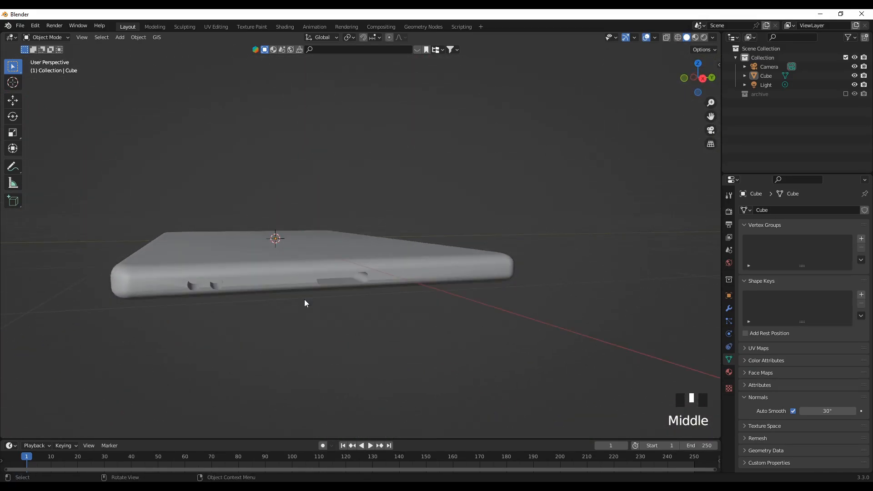
In Edit Mode, inset the floor face of the elongated port on the phone's short end by about 0.015 m.
left_click(334, 279)
key("Tab")
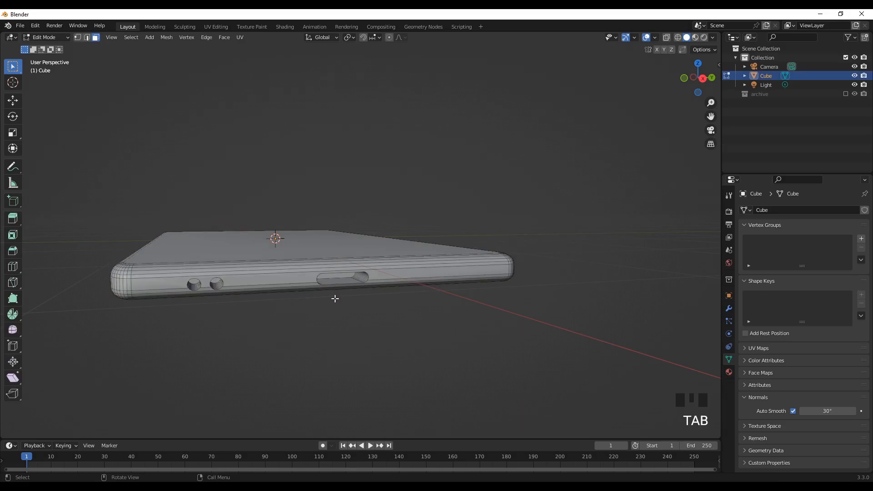
scroll(350, 325, "up", 2)
middle_click_drag(337, 356, 343, 356)
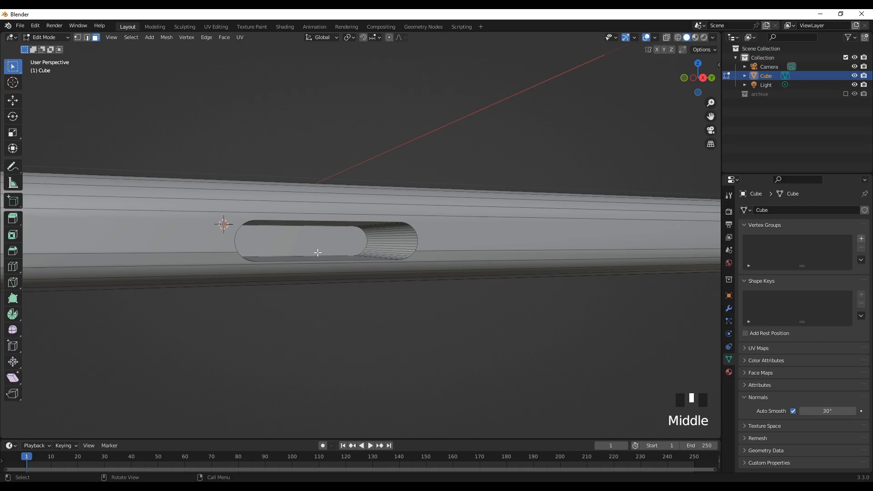
left_click(322, 246)
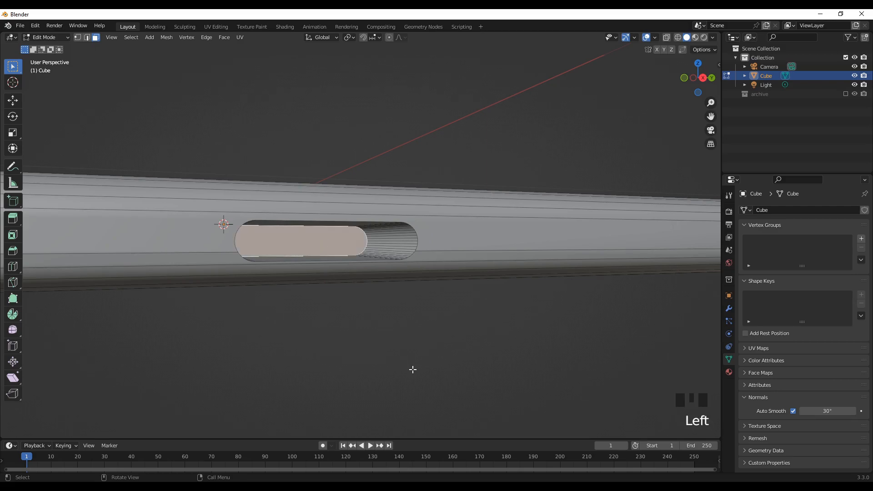
key("i")
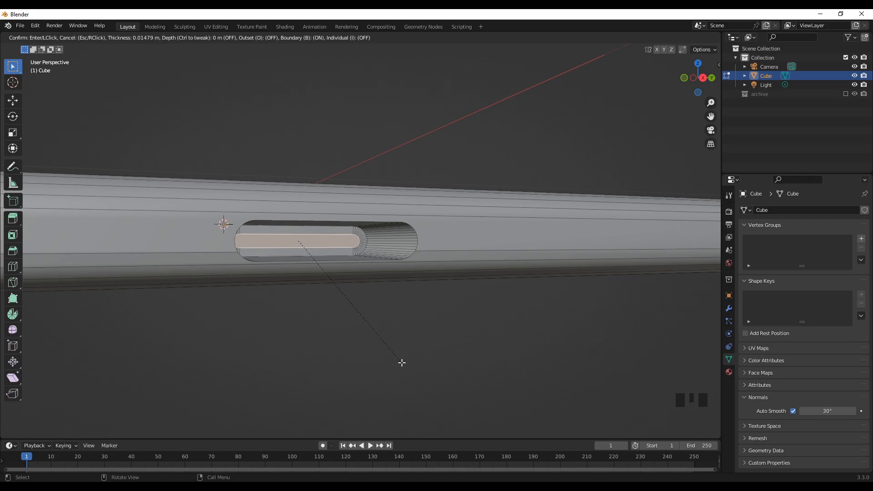
left_click(401, 363)
Extrude the port's inset face outward along global X to form the connector tongue, and clear the selection.
middle_click_drag(369, 350, 368, 351)
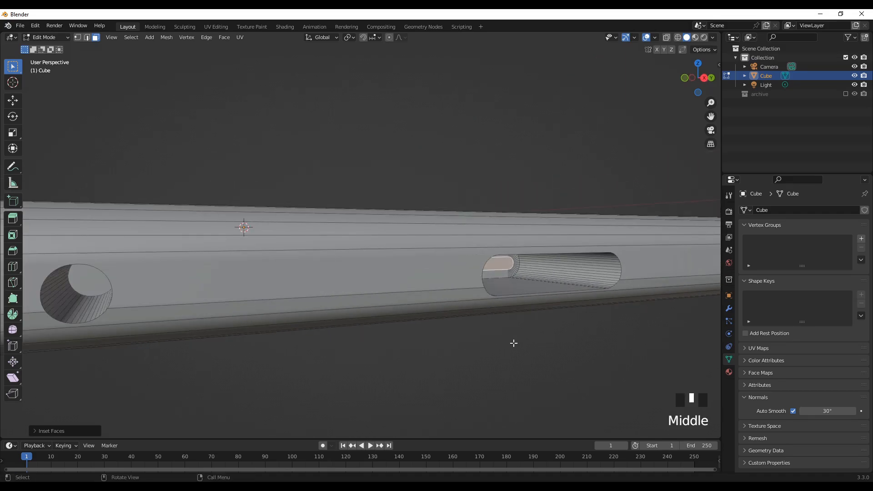
key("e")
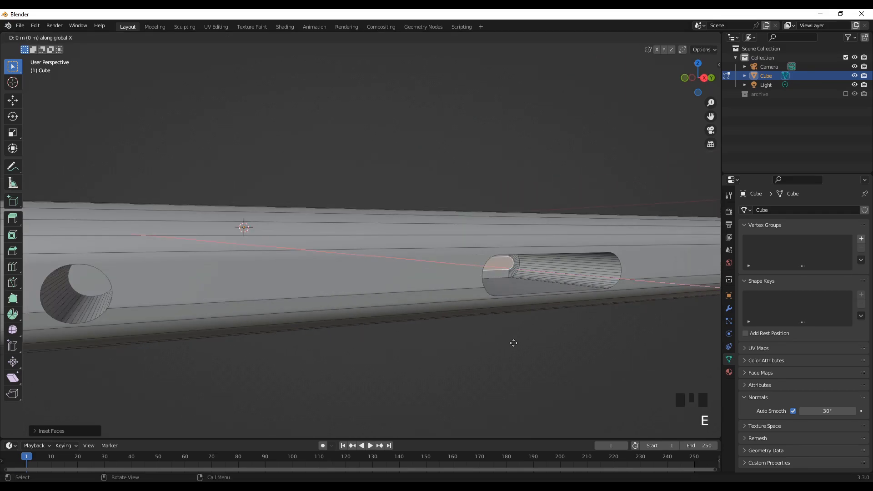
left_click(550, 369)
left_click(522, 357)
Examine the port, the round holes and the side buttons from several angles in Object Mode.
scroll(494, 341, "down", 2)
middle_click_drag(447, 315, 426, 314)
scroll(323, 285, "up", 3)
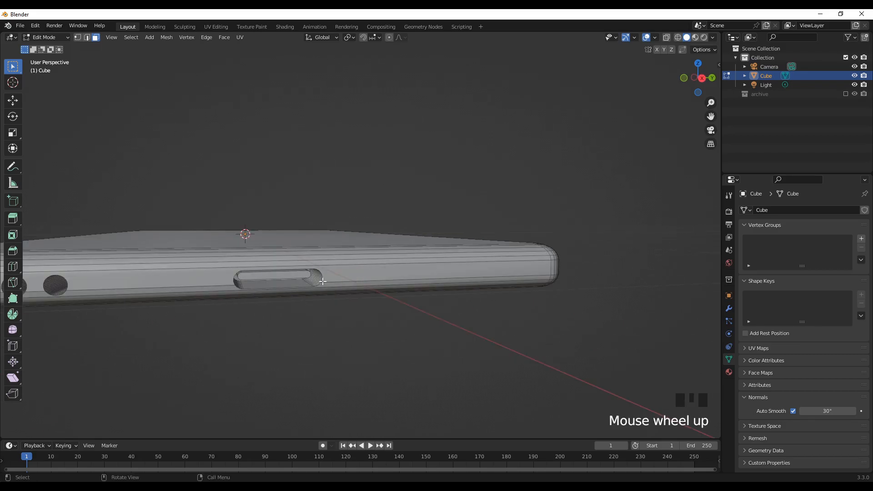
mouse_move(281, 318)
middle_mouse_down()
mouse_move(301, 312)
mouse_move(286, 318)
middle_mouse_up()
scroll(288, 317, "down", 2)
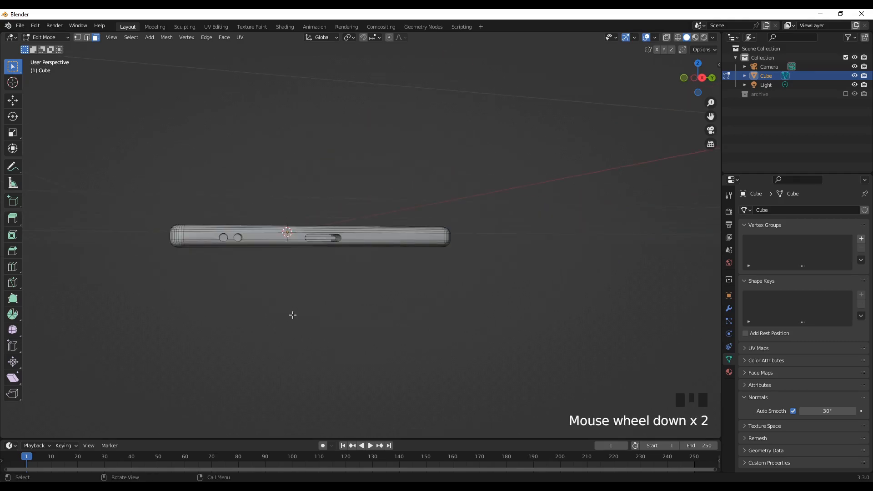
key("Tab")
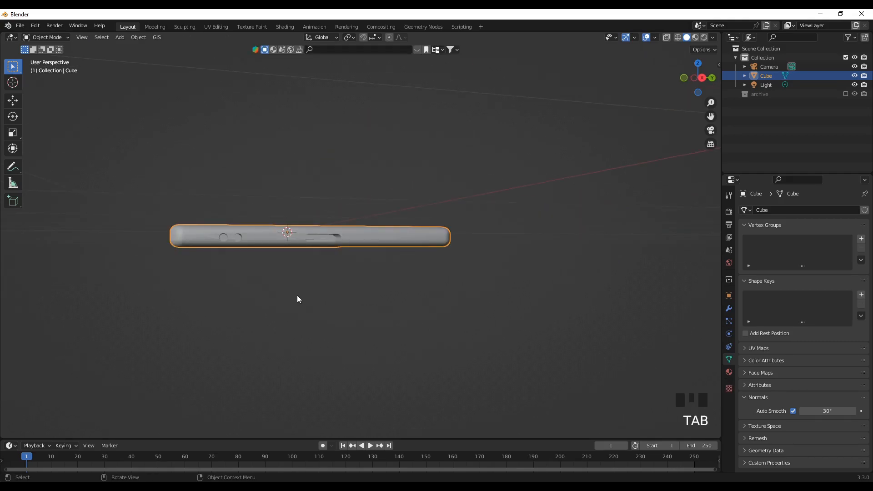
left_click(288, 307)
middle_click_drag(283, 305, 309, 325)
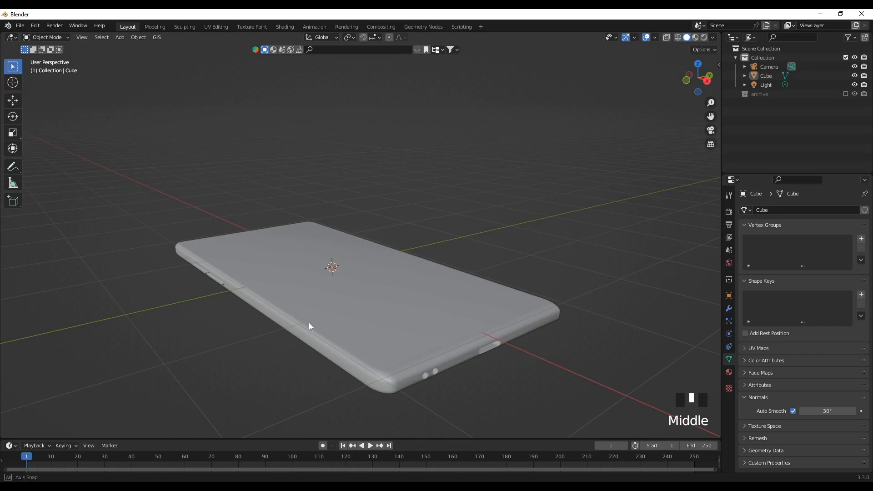
middle_click_drag(403, 373, 421, 324)
scroll(325, 255, "up", 2)
middle_click_drag(319, 279, 328, 303)
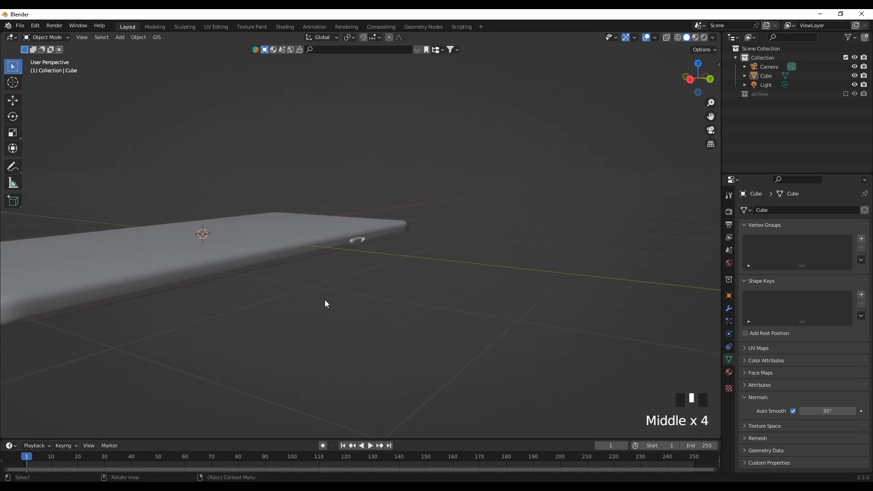
scroll(325, 302, "down", 2)
middle_click_drag(261, 312, 309, 311)
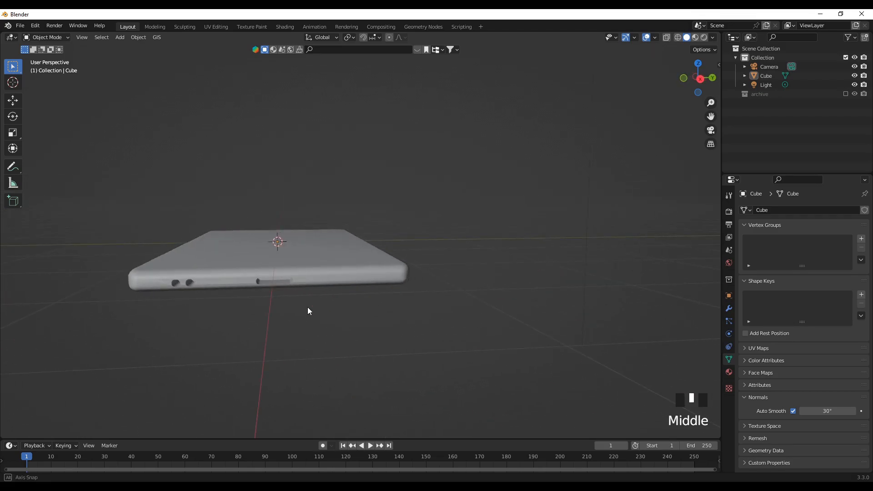
middle_click_drag(260, 294, 317, 351)
scroll(302, 326, "up", 1)
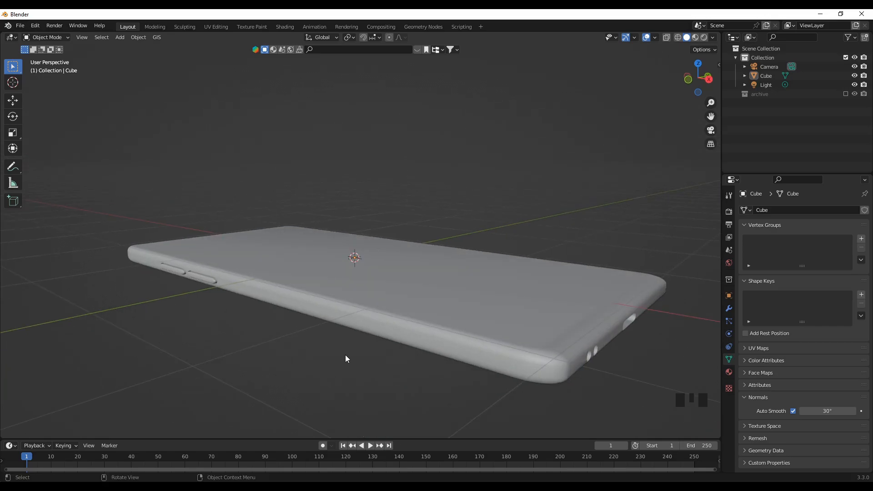
middle_click_drag(413, 371, 373, 355, "shift")
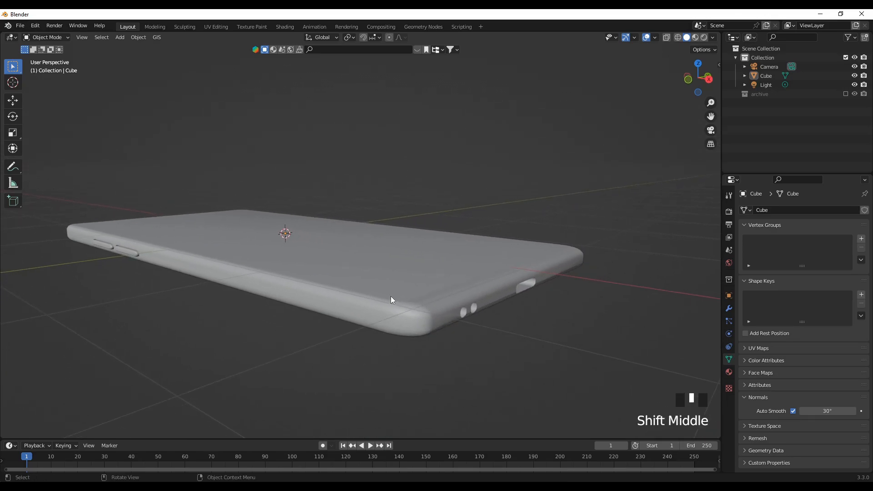
Select the phone's large top face in Edit Mode.
left_click(411, 298)
key("Tab")
scroll(430, 306, "up", 2)
scroll(420, 321, "down", 2)
middle_click_drag(419, 321, 400, 332)
scroll(340, 353, "up", 2)
scroll(339, 355, "down", 2)
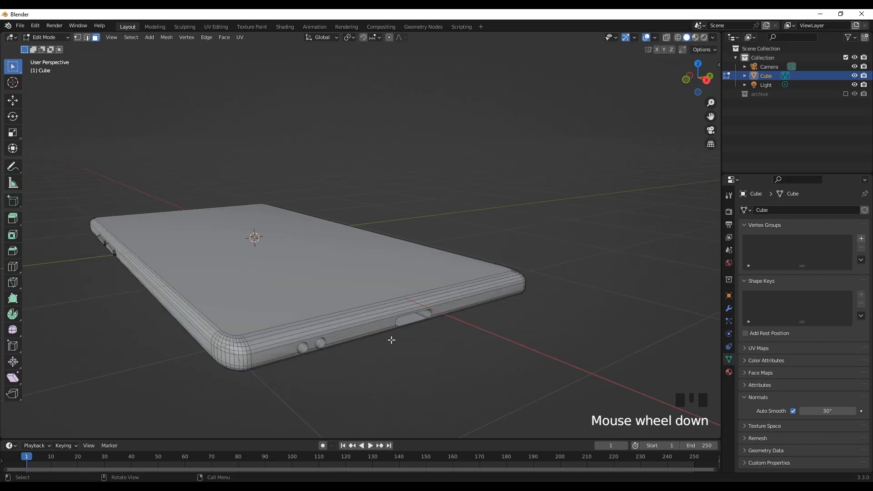
left_click(288, 291)
middle_click_drag(403, 364, 429, 328)
scroll(408, 370, "up", 2)
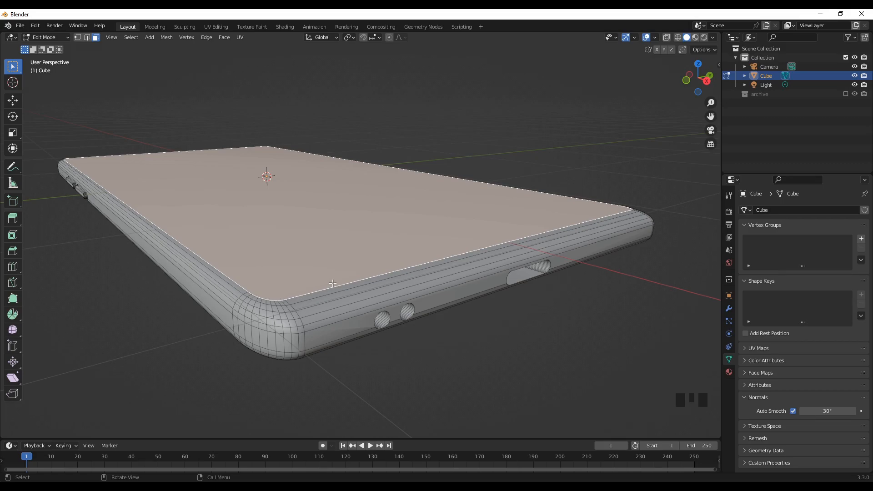
middle_click_drag(444, 316, 480, 351)
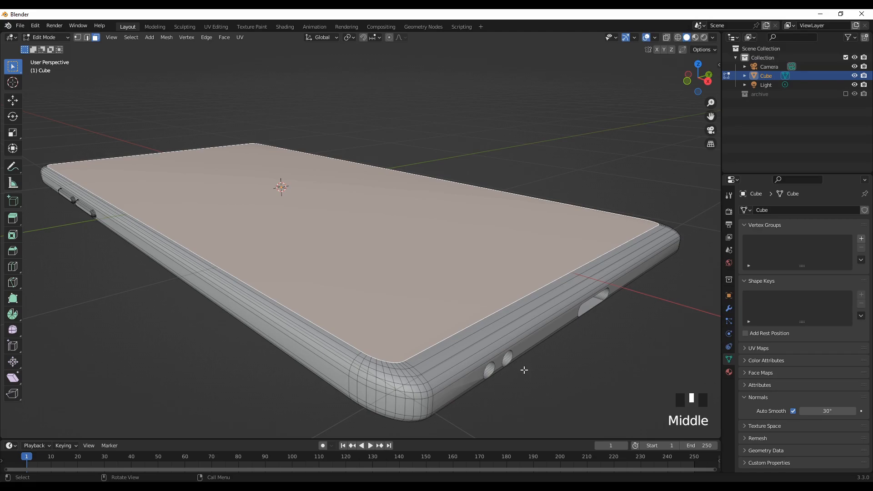
Try an inset of about 0.0016 m on the top face, checking it at the rounded corner, and undo it.
key("i")
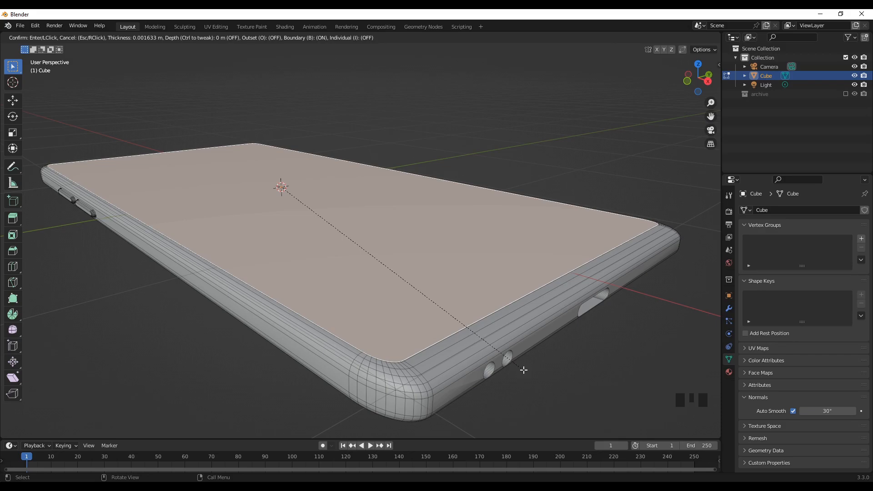
left_click(523, 370)
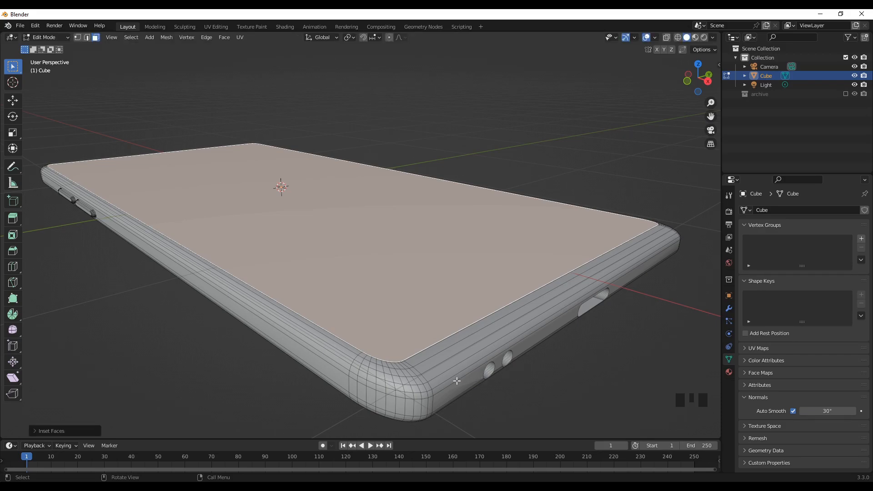
scroll(457, 381, "up", 2)
middle_click_drag(455, 390, 391, 302, "shift")
scroll(422, 307, "down", 4)
scroll(391, 294, "up", 3)
scroll(372, 282, "up", 2)
scroll(371, 281, "down", 2)
scroll(380, 296, "up", 3)
scroll(381, 296, "down", 3)
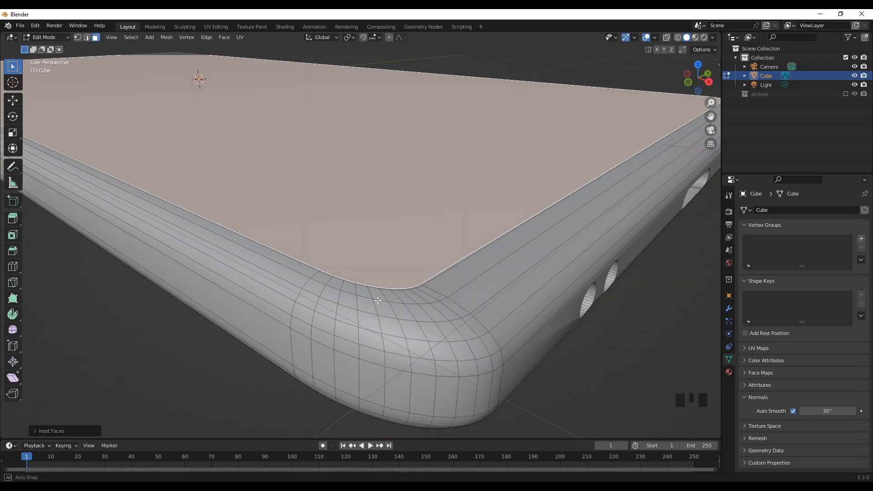
scroll(425, 297, "up", 3)
scroll(423, 297, "down", 3)
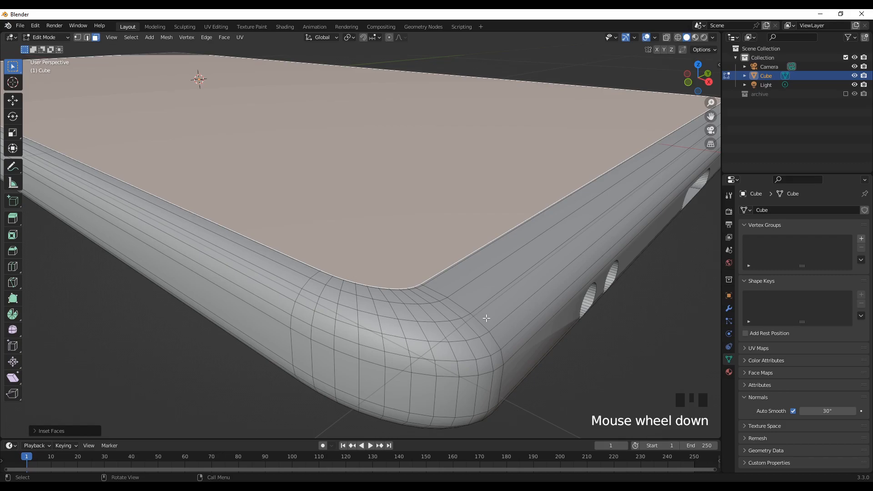
key("ctrl+z")
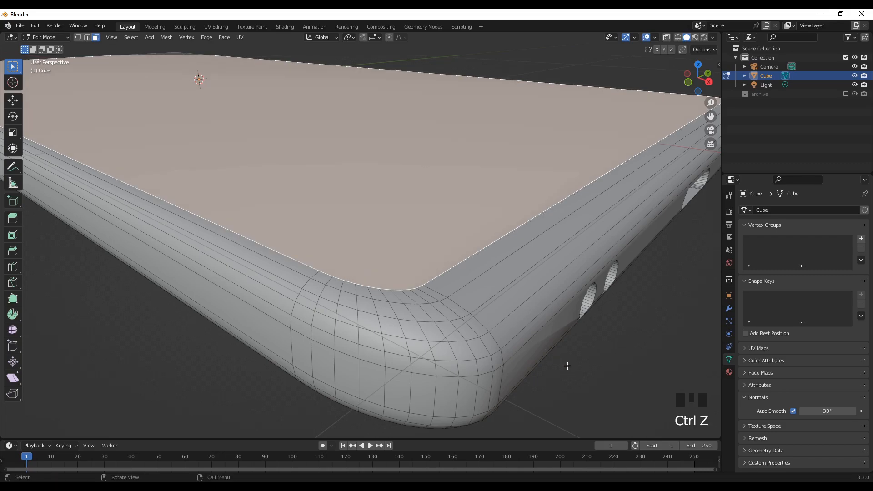
Inset the phone's top face by about 0.0028 m and check the narrow border at the rounded corner.
key("i")
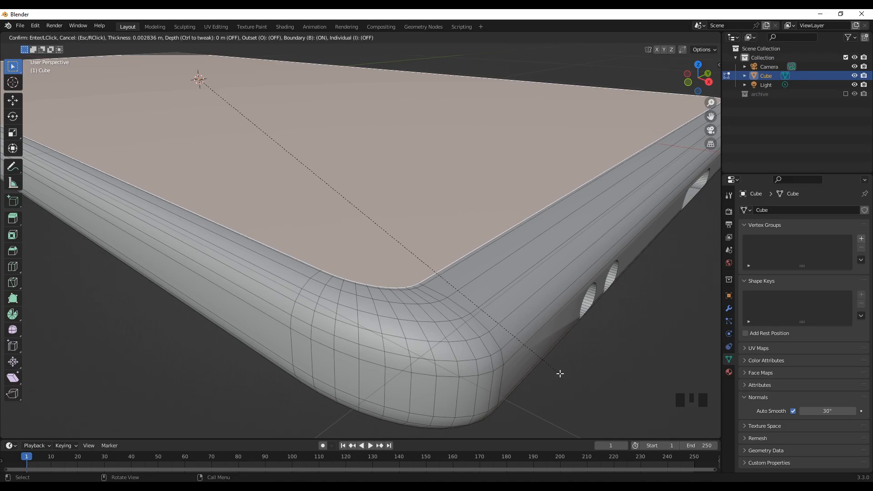
left_click(560, 374)
scroll(430, 302, "up", 3)
scroll(429, 302, "down", 3)
middle_click_drag(429, 302, 426, 324)
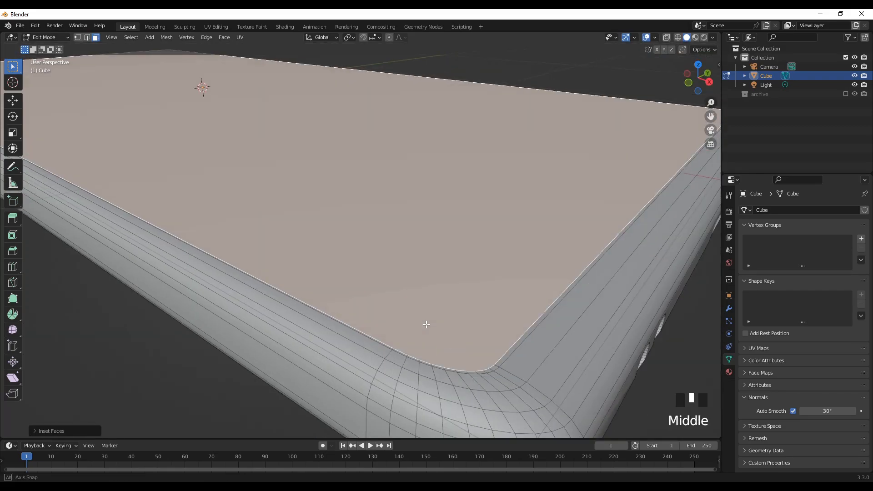
Select the narrow border face loop around the phone's screen and extrude it inward by about 0.0038 m to form a groove.
left_click(499, 367, "alt")
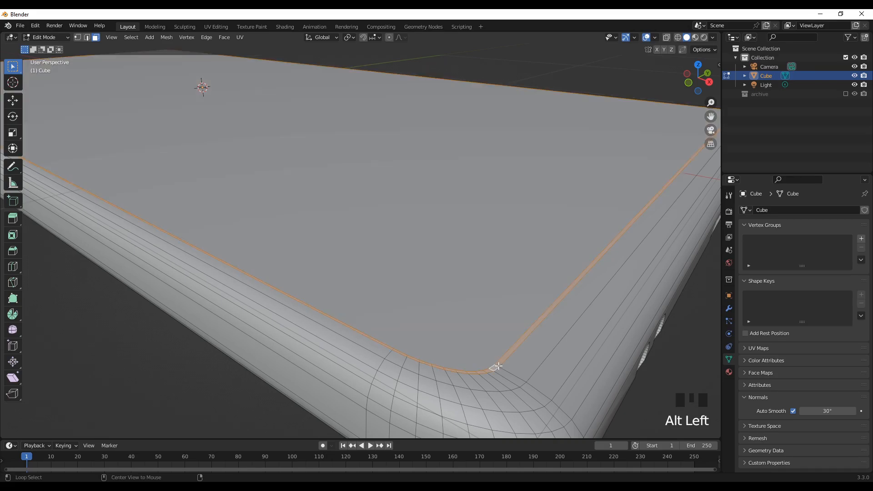
scroll(464, 364, "down", 3)
middle_click_drag(440, 364, 419, 336)
scroll(419, 337, "up", 2)
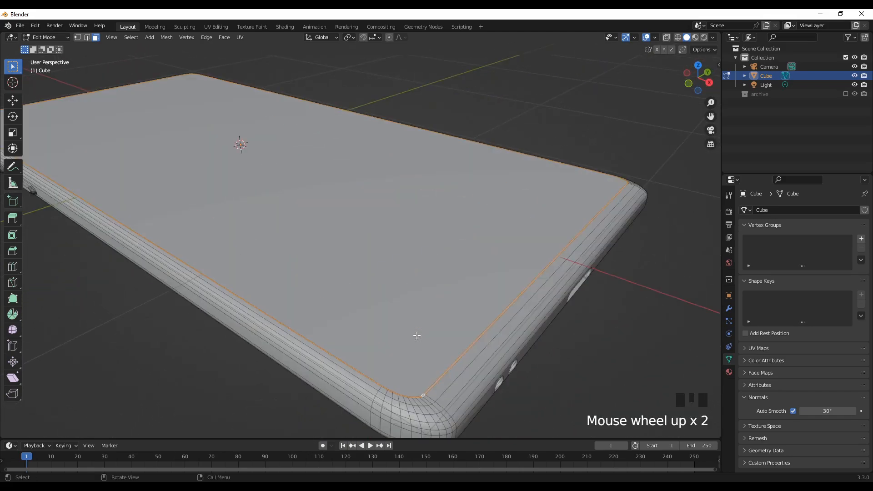
scroll(496, 401, "up", 1)
scroll(496, 401, "down", 1)
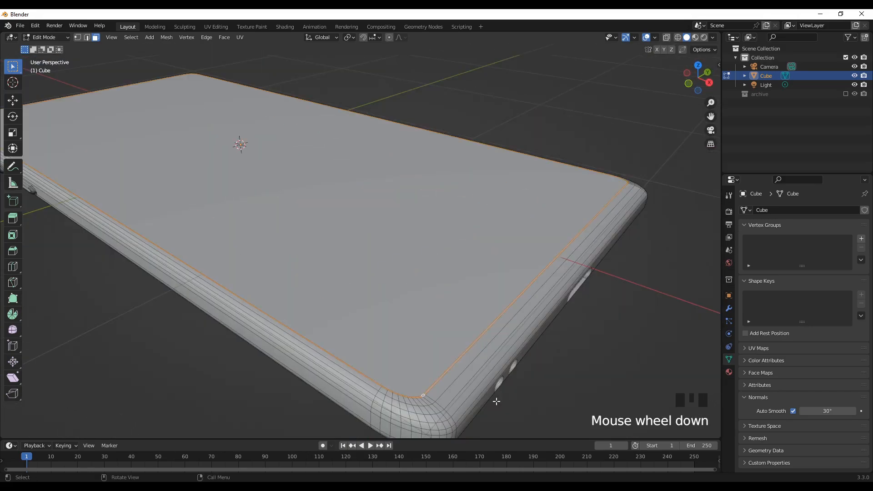
key("KP_Decimal")
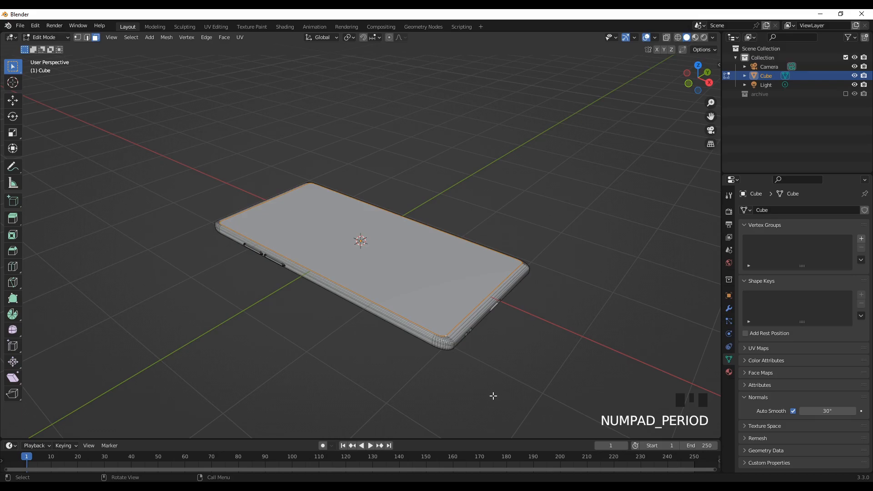
key("KP_Decimal")
scroll(449, 395, "up", 3)
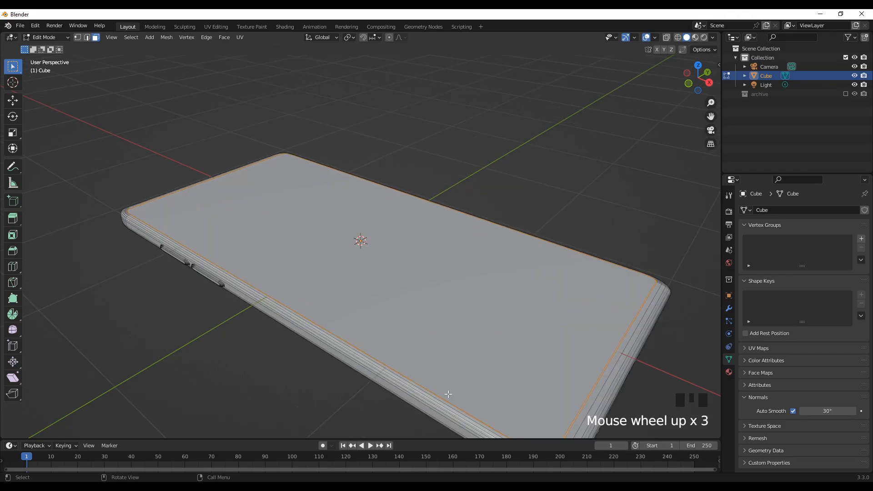
middle_click_drag(461, 387, 348, 265, "shift")
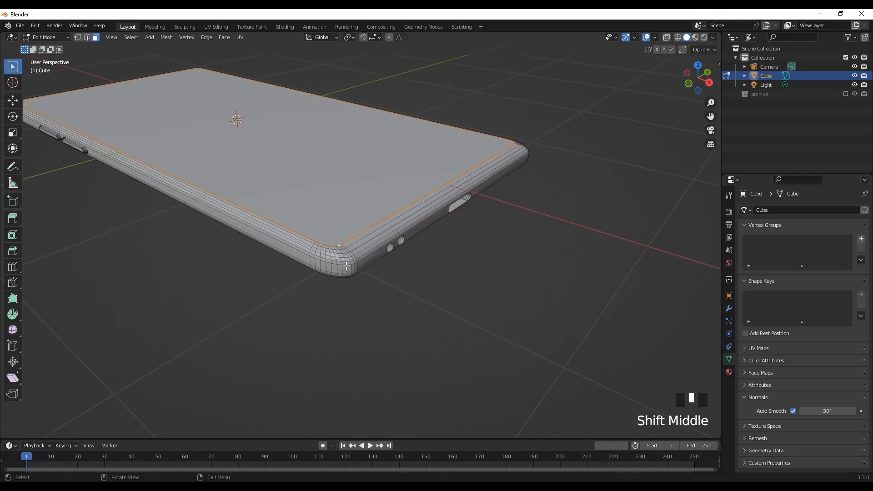
scroll(352, 265, "up", 2)
scroll(353, 266, "up", 1)
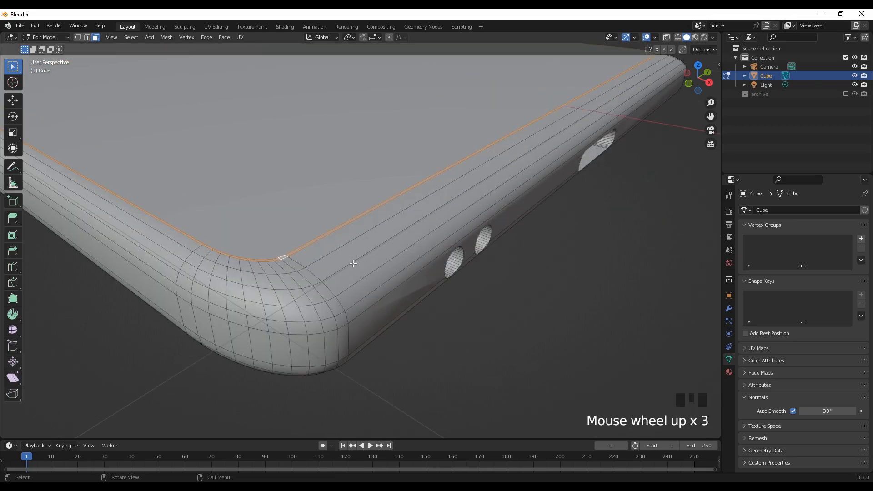
key("e")
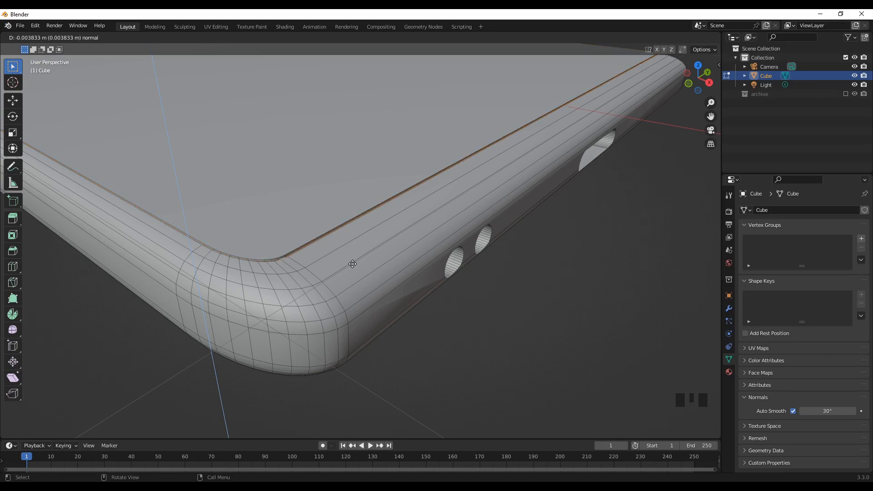
left_click(352, 264)
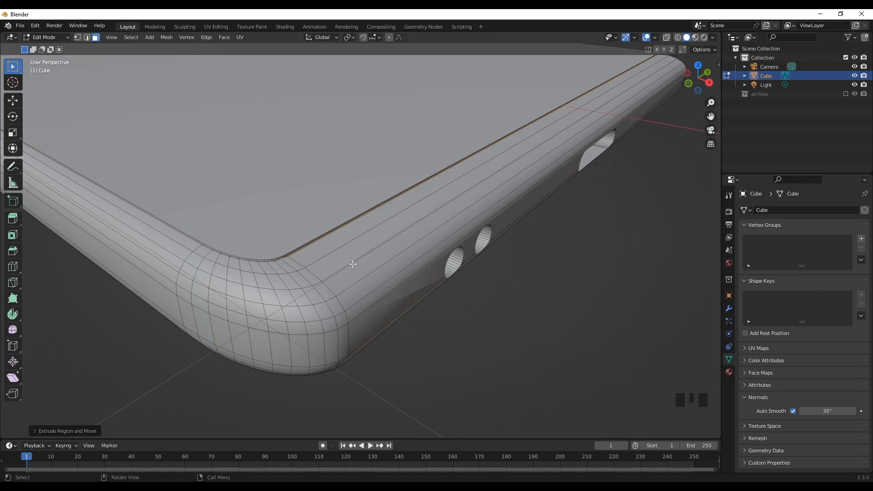
Examine the groove around the screen and the phone's edges from several angles in Object Mode, with the phone deselected.
scroll(423, 347, "down", 2)
middle_click_drag(423, 347, 295, 374)
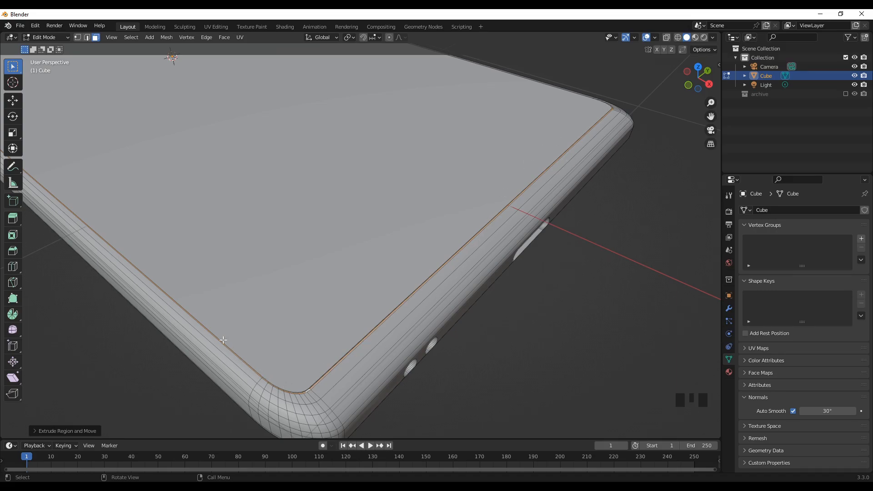
key("Tab")
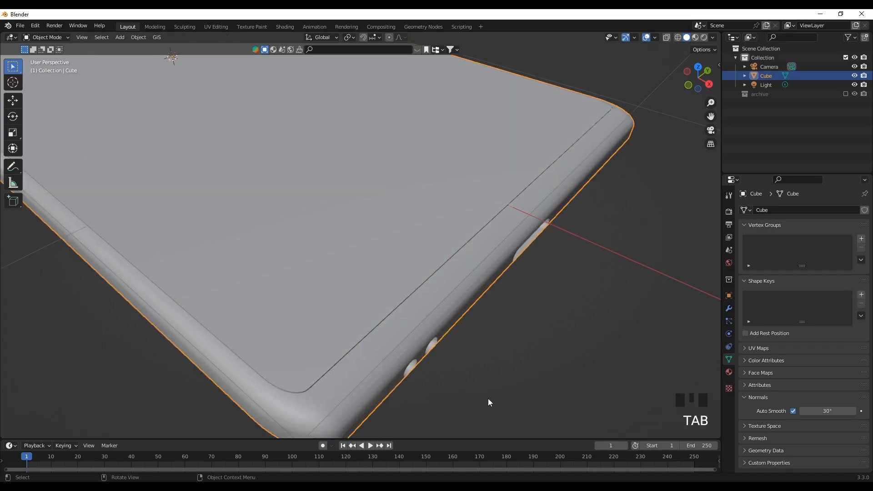
middle_click_drag(490, 411, 508, 398)
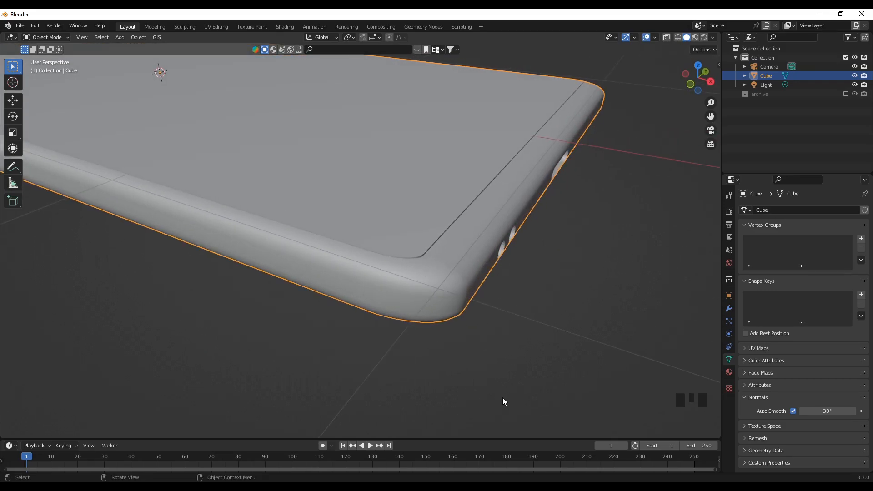
middle_click_drag(438, 371, 395, 404)
scroll(390, 394, "down", 4)
middle_click_drag(309, 381, 367, 334)
left_click(328, 307)
middle_click_drag(240, 312, 187, 318)
middle_click_drag(215, 275, 280, 270, "shift")
scroll(291, 314, "up", 2)
middle_click_drag(291, 314, 300, 365)
mouse_move(313, 298)
middle_mouse_down()
mouse_move(362, 244)
mouse_move(407, 168)
mouse_move(309, 256)
mouse_move(296, 294)
mouse_move(320, 287)
middle_mouse_up()
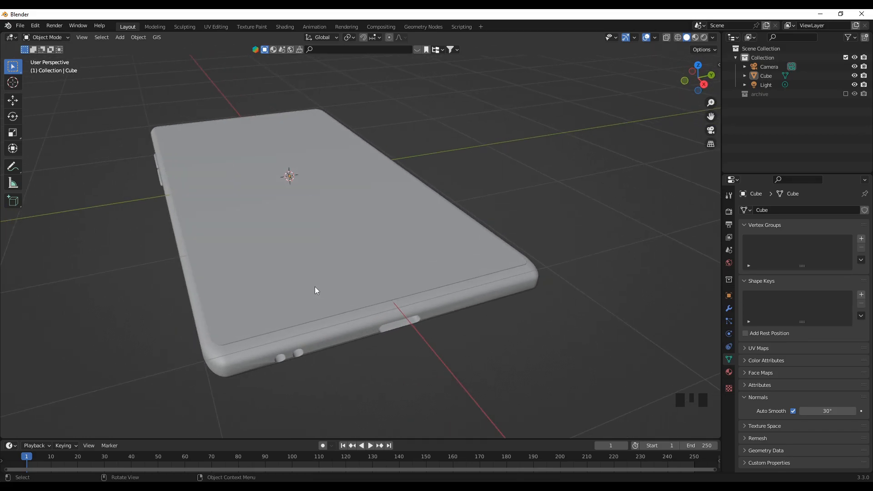
Show the phone in the right orthographic view and select its body.
key("KP_3")
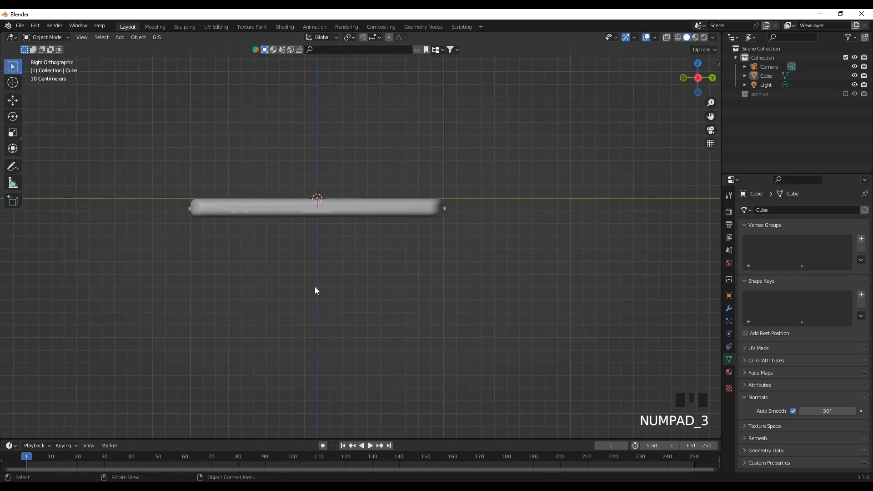
scroll(294, 182, "up", 3)
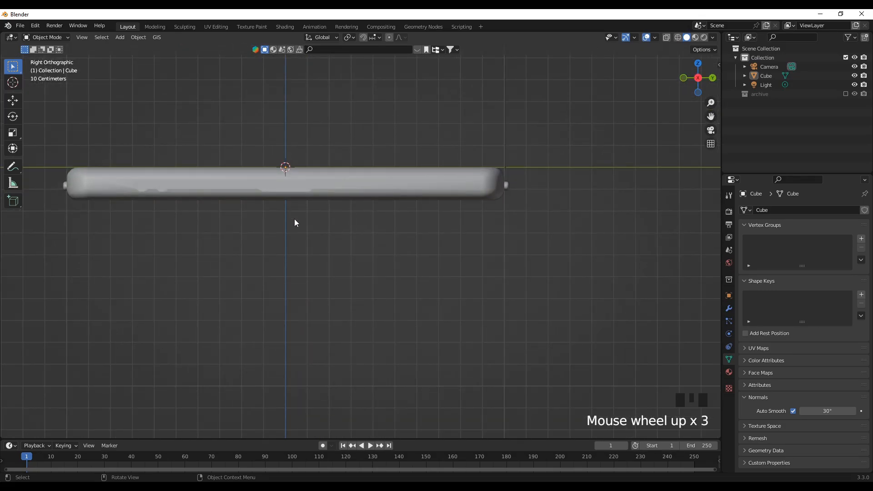
scroll(294, 223, "down", 1)
middle_click_drag(292, 227, 293, 229)
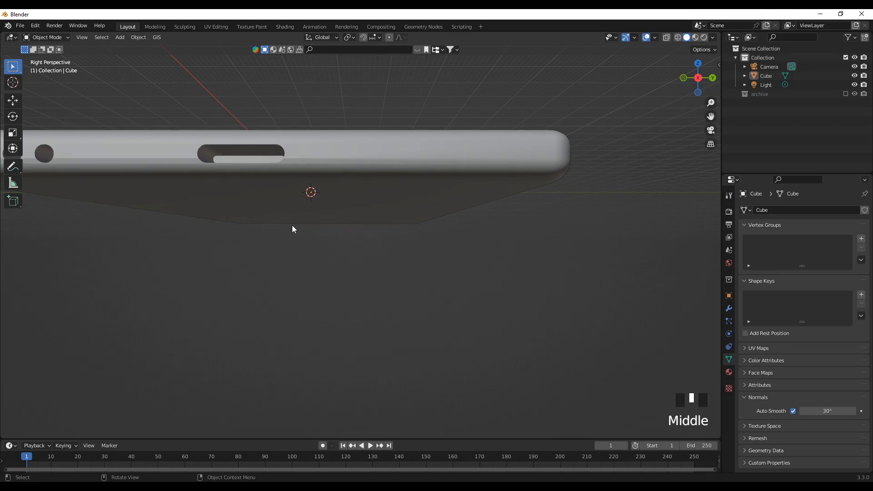
key("KP_3")
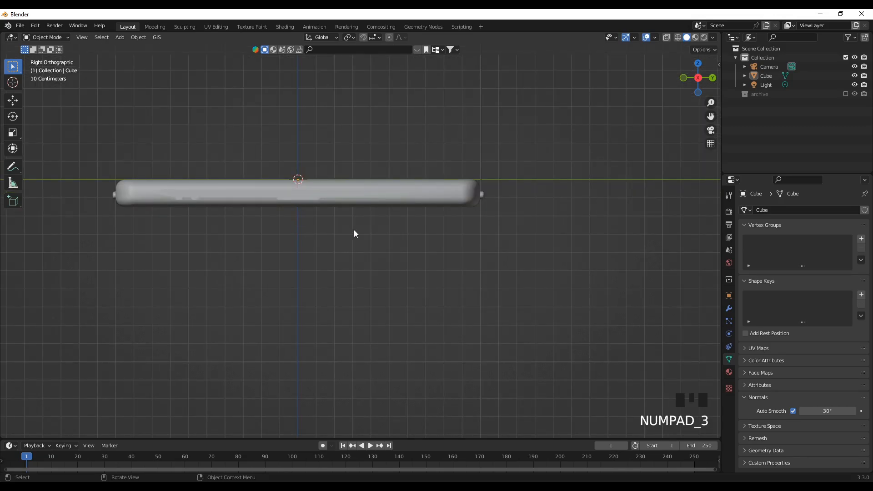
left_click(395, 198)
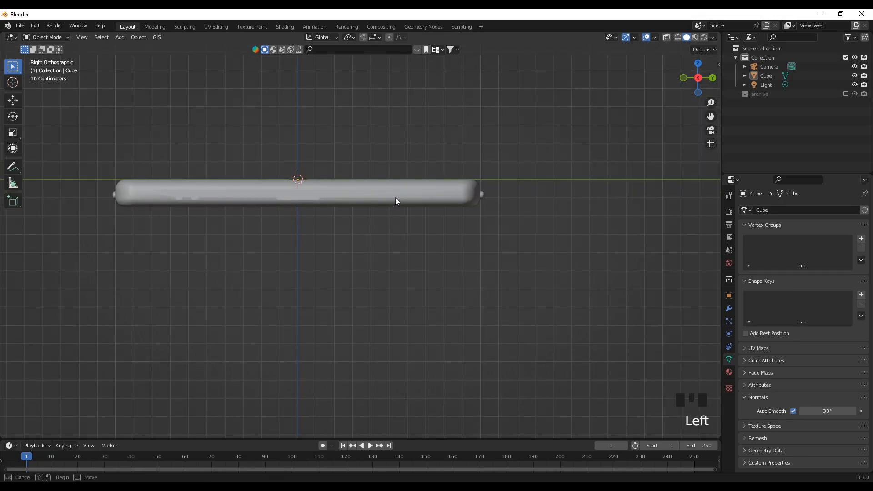
left_click(393, 192)
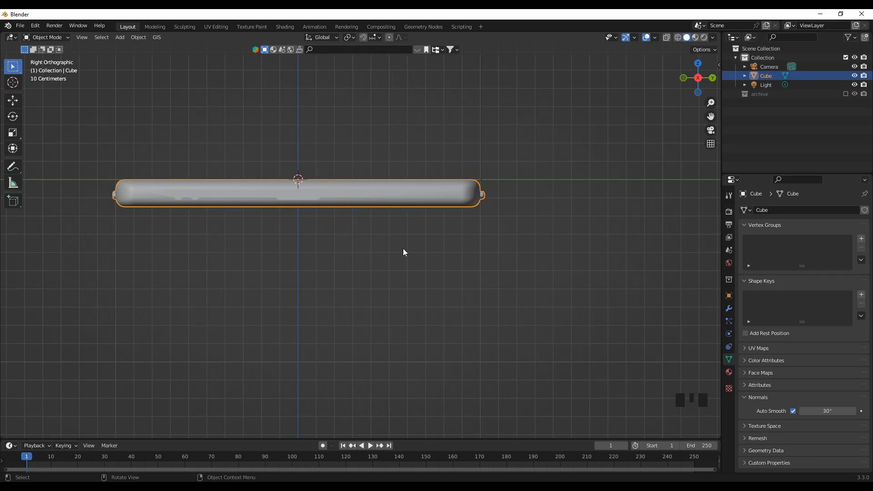
key("r")
key("x")
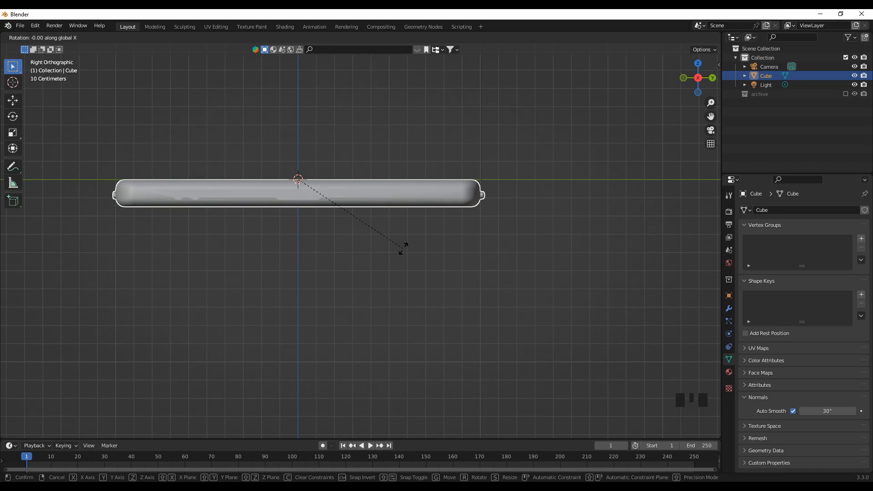
type("1")
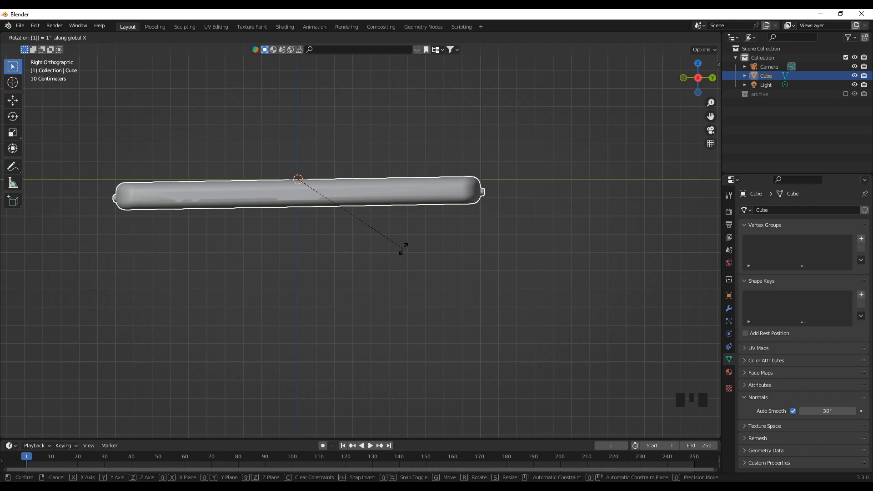
key("Escape")
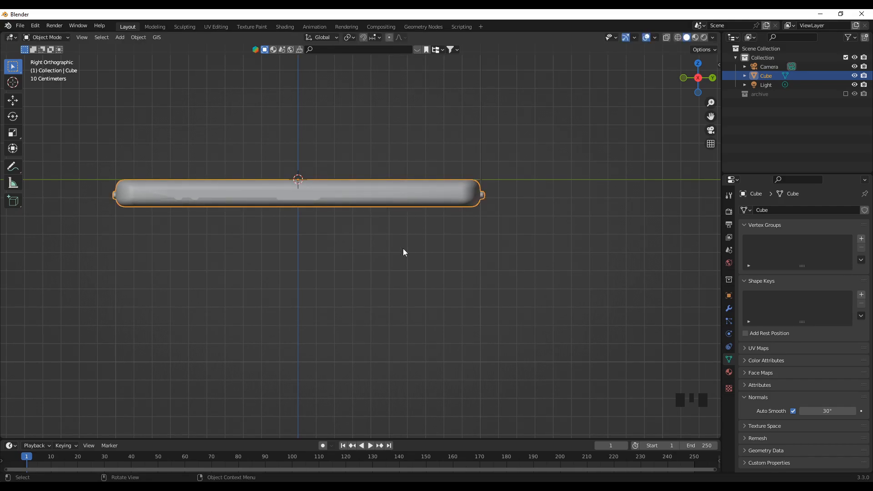
Rotate the phone body by -180° about the global X axis and check its back from several angles.
key("r")
key("x")
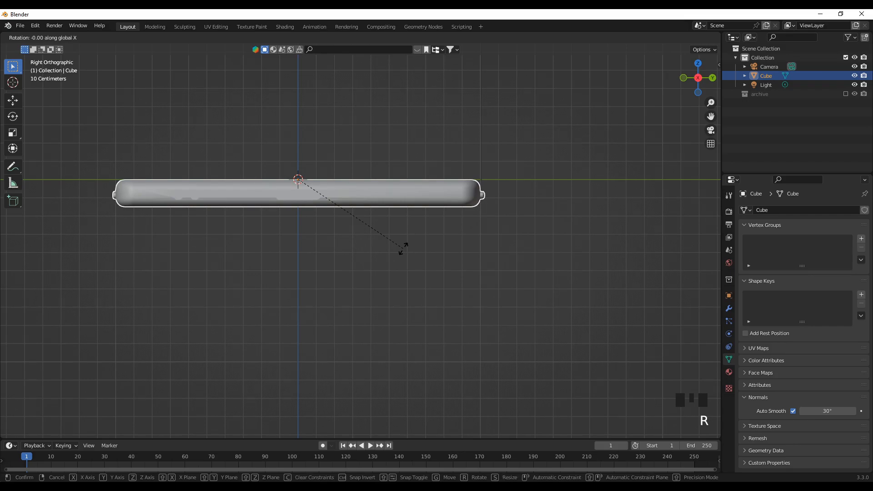
type("-18")
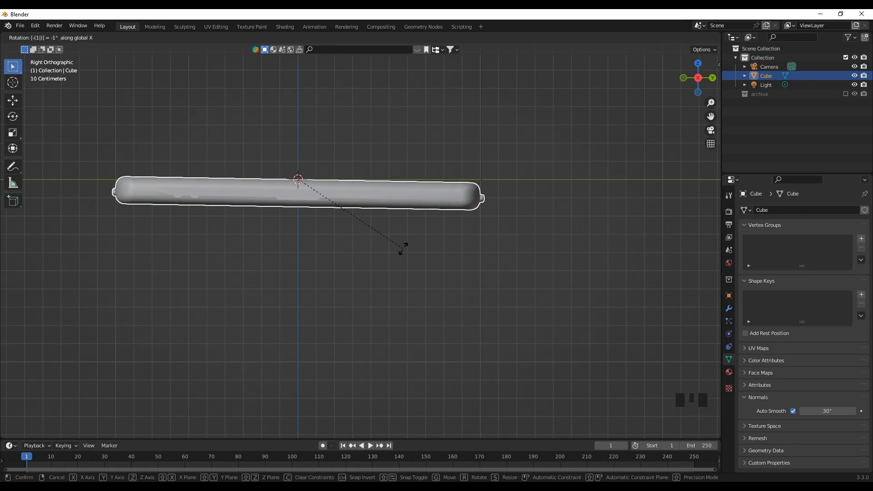
type("0")
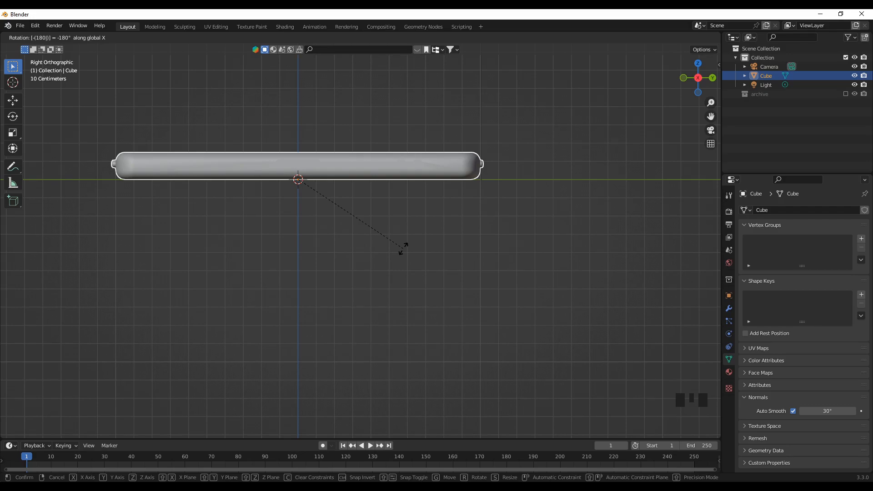
key("Return")
middle_click_drag(299, 258, 442, 147)
scroll(254, 305, "down", 2)
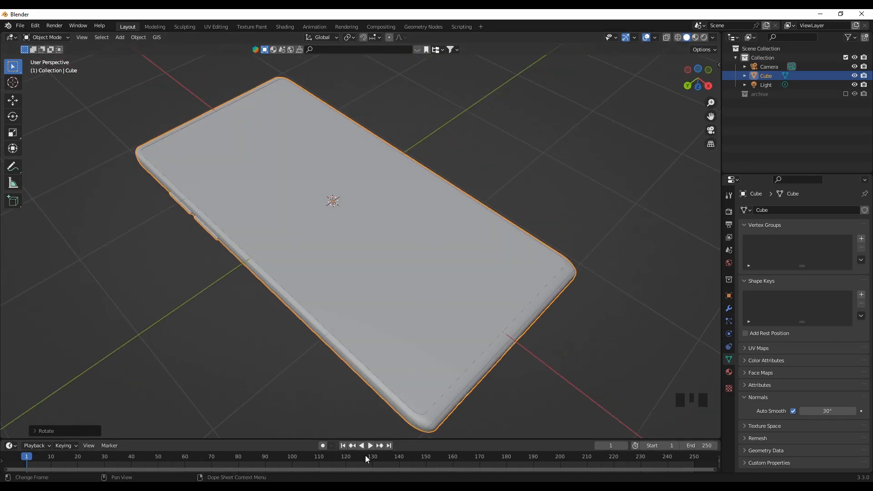
middle_click_drag(329, 237, 320, 403)
middle_click_drag(352, 427, 139, 423)
middle_click_drag(205, 409, 360, 387)
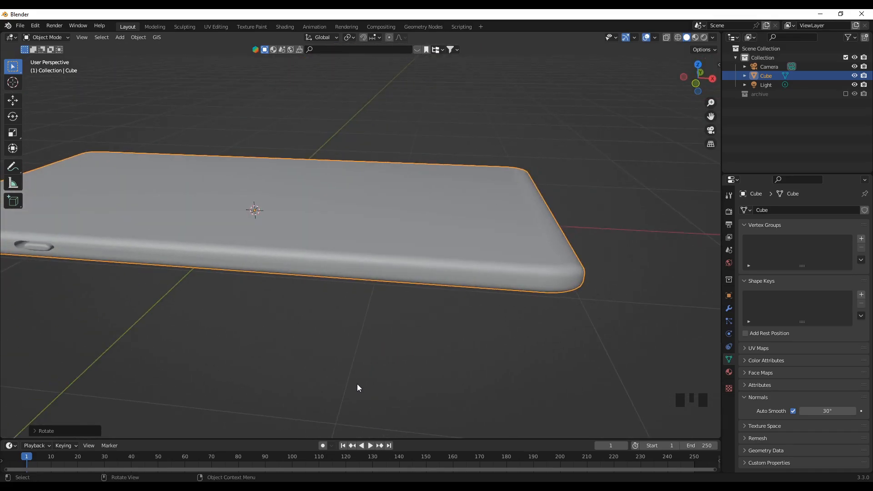
middle_click_drag(262, 287, 253, 325)
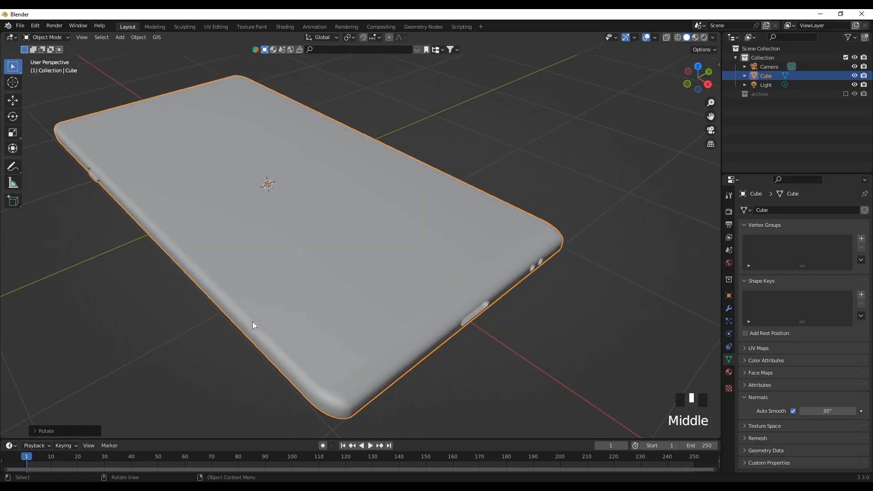
Place the 3D cursor on the phone's back, and snap it to the selected phone's origin.
right_click_drag(225, 246, 271, 236, "shift")
middle_click_drag(141, 299, 323, 314, "shift")
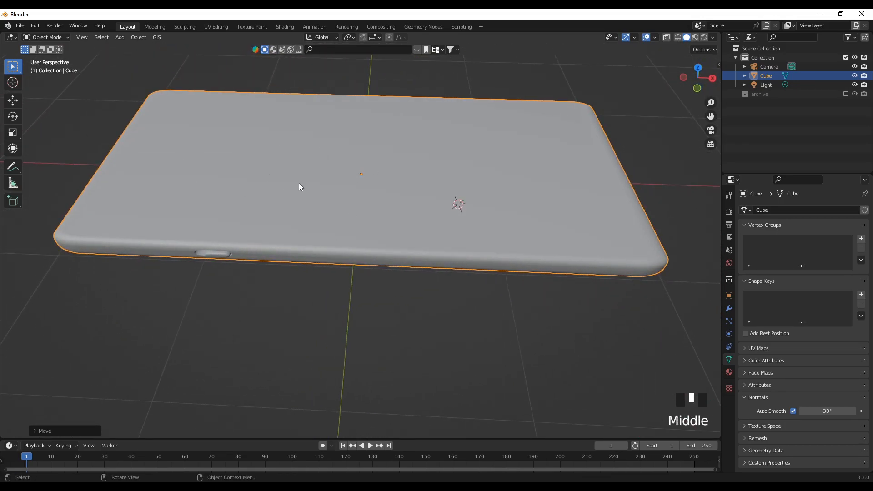
left_click(318, 236)
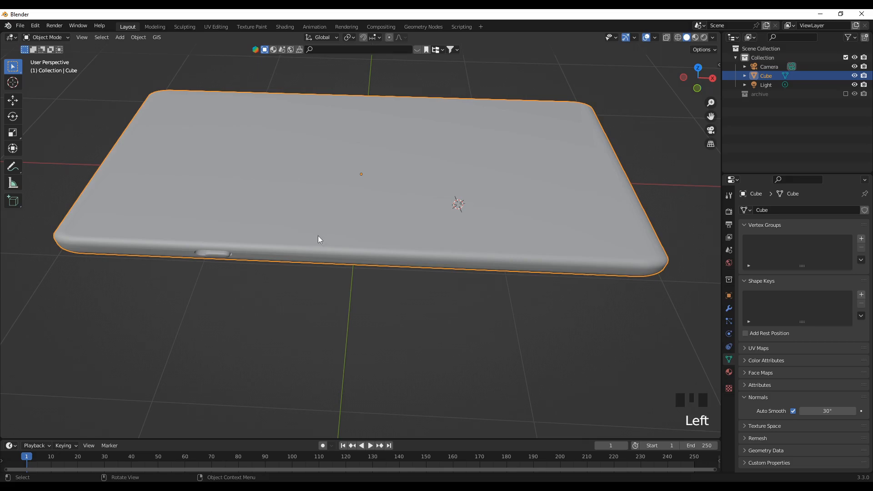
key("shift+s")
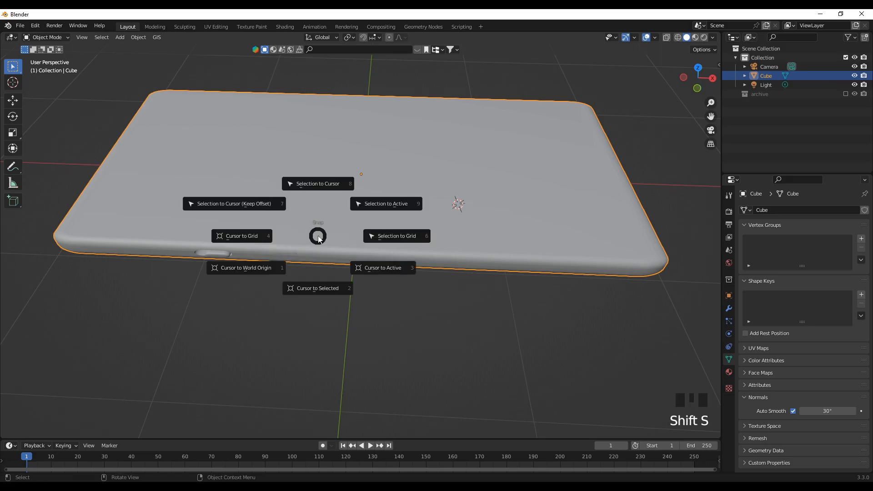
left_click(319, 289)
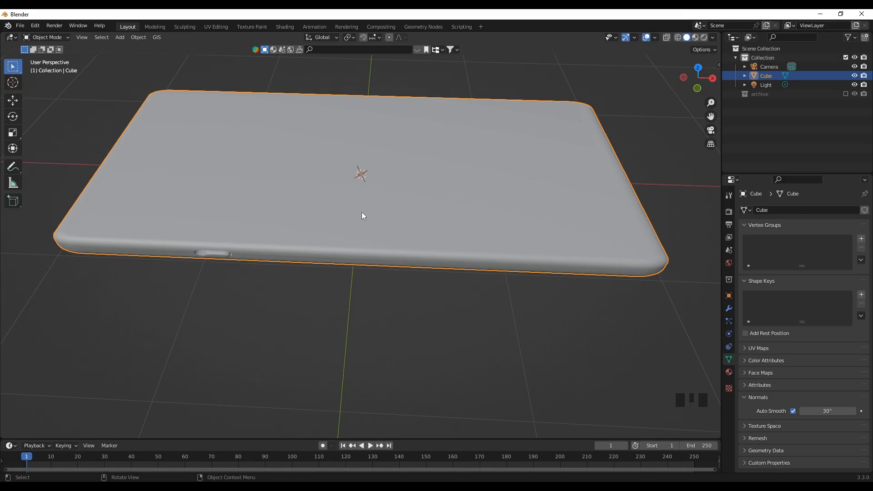
Add a mesh circle at the 3D cursor and raise it about 0.147 m along Z onto the phone's back.
key("shift+a")
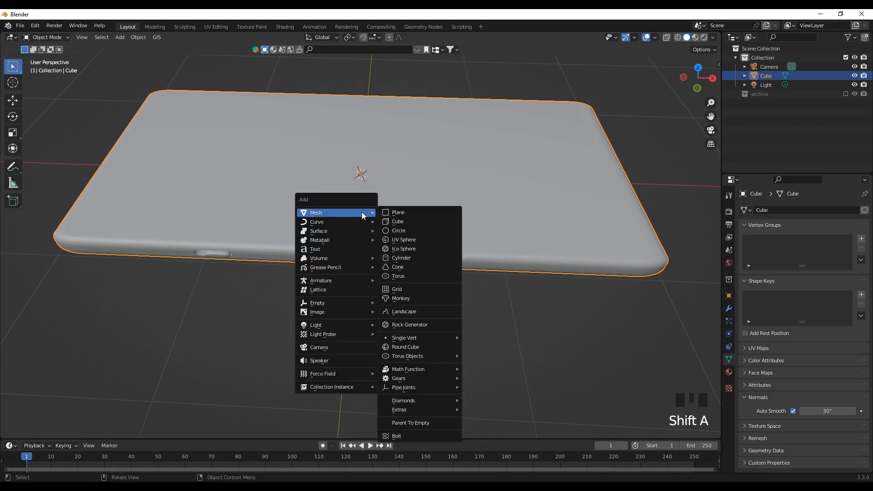
left_click(390, 230)
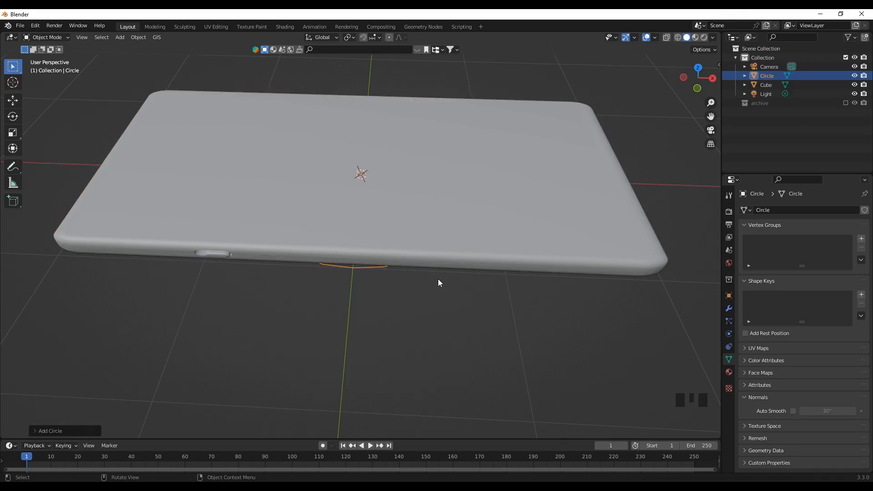
key("g")
key("z")
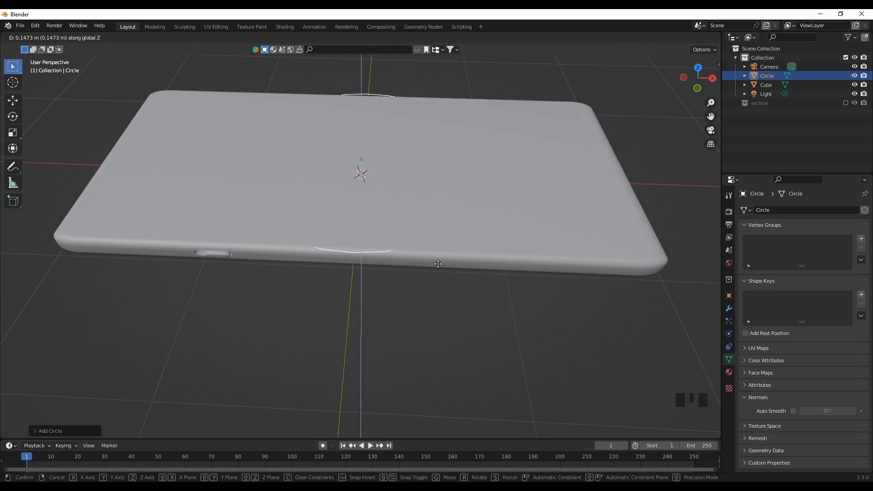
left_click(437, 263)
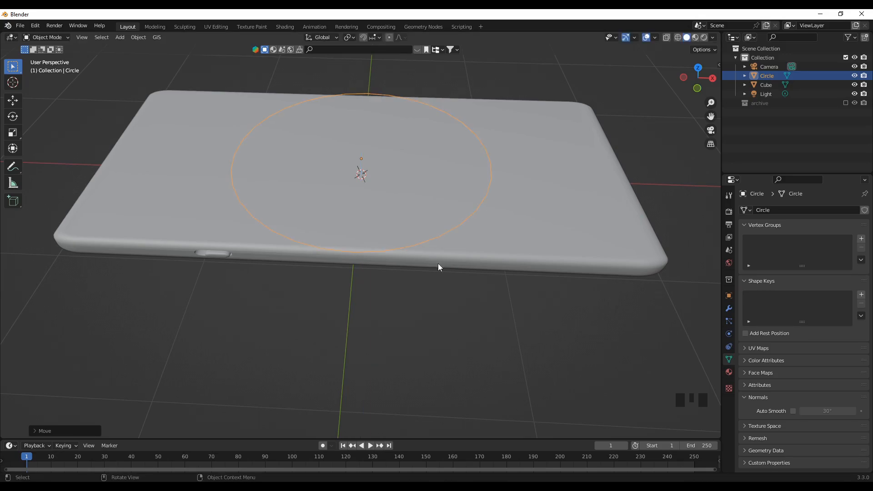
Scale the circle down and, in the top orthographic view, place it near the lower-left corner of the phone's back.
middle_click_drag(453, 277, 456, 303)
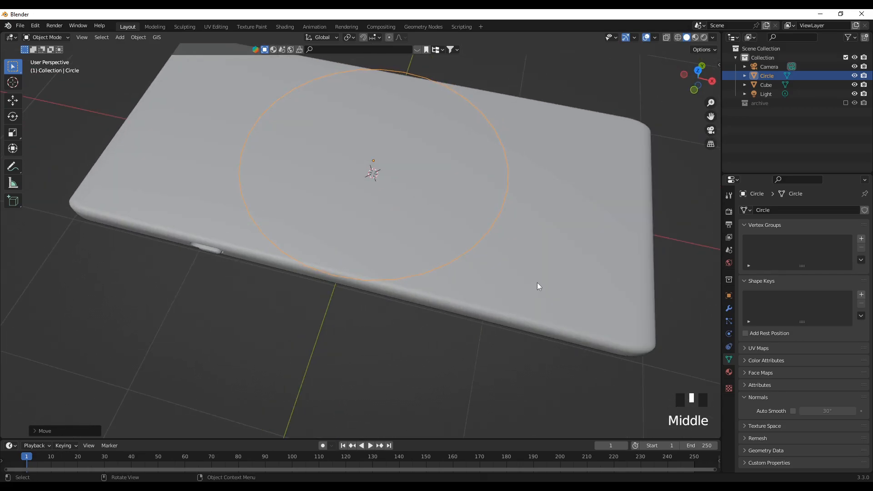
key("s")
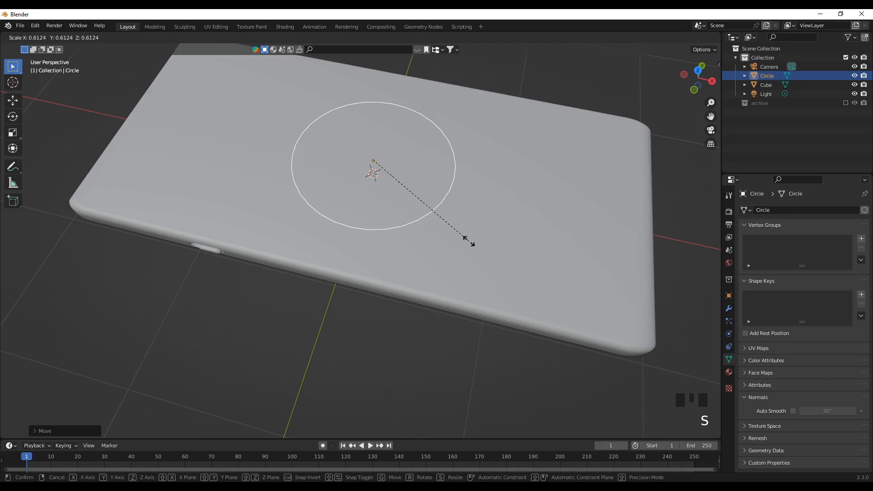
left_click(413, 202)
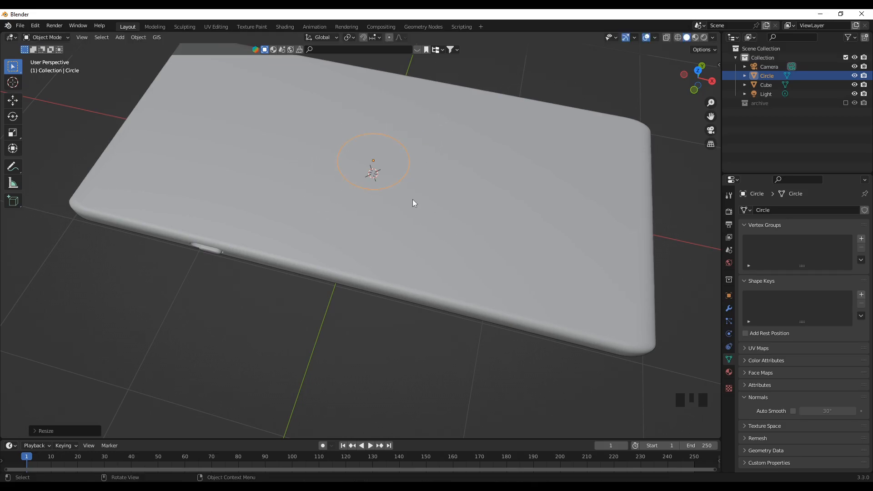
key("KP_7")
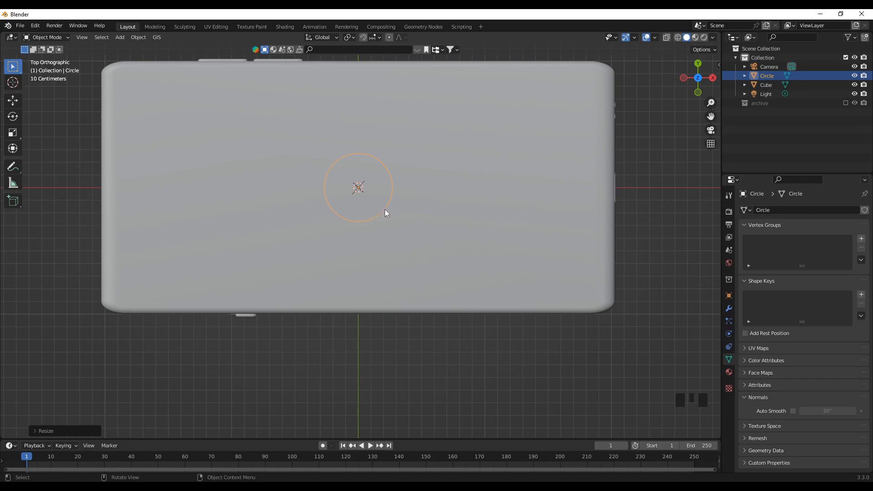
key("g")
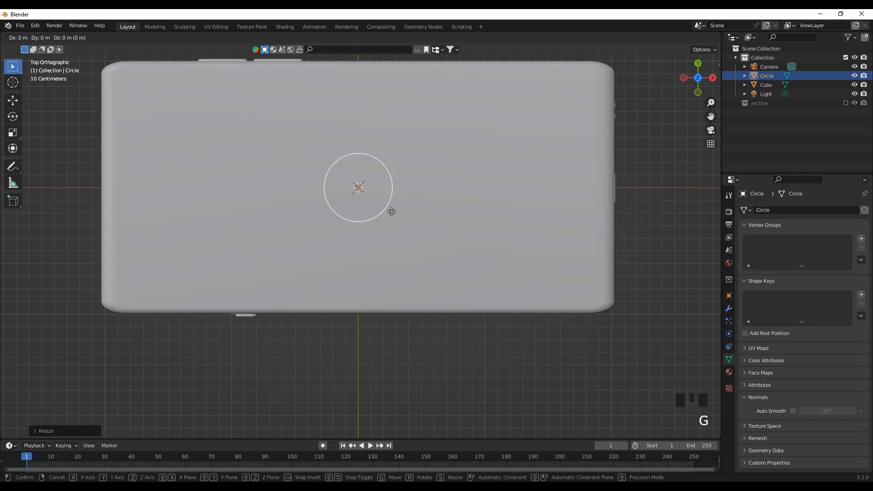
left_click(194, 279)
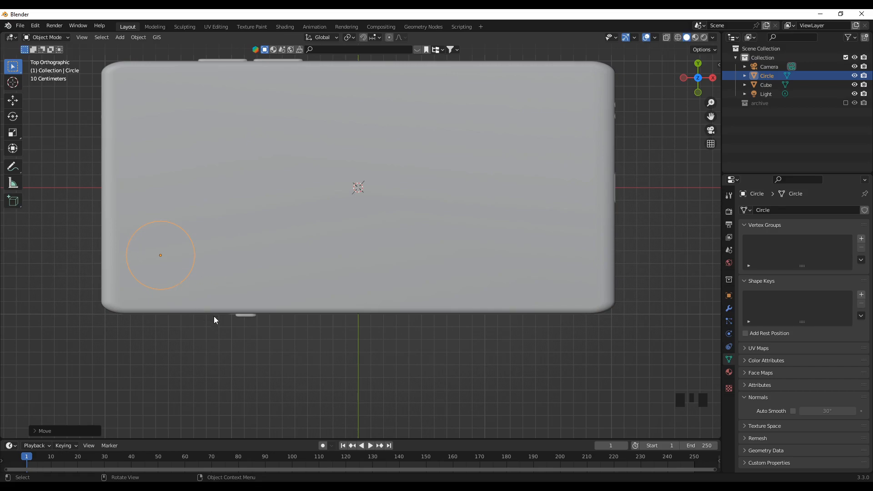
key("s")
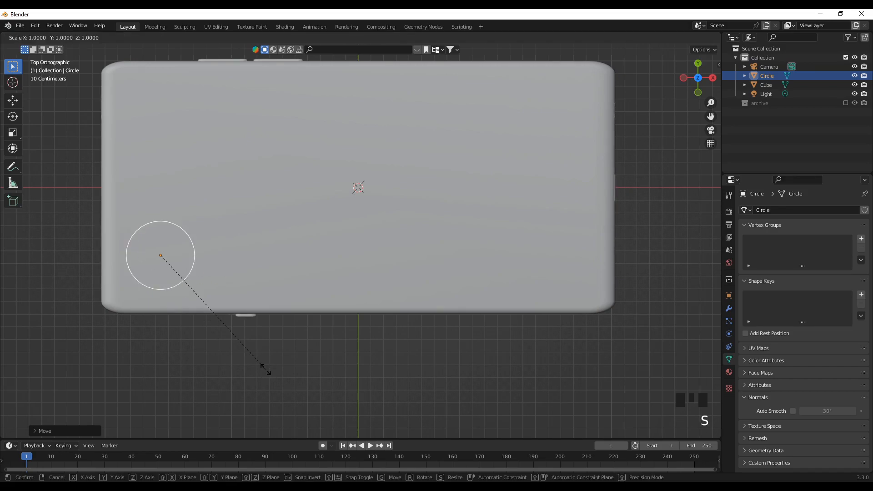
left_click(231, 350)
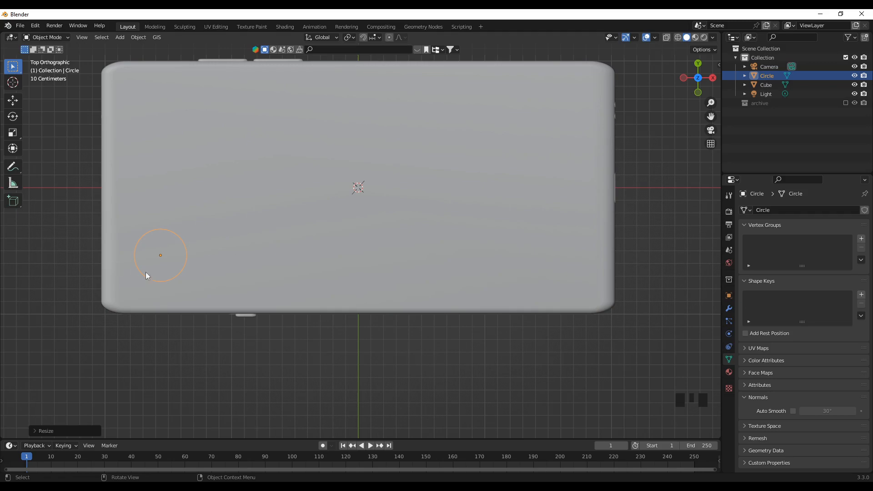
Extrude the circle's vertices and scale them slightly inward to form a narrow flat ring.
middle_click_drag(278, 330, 403, 335, "shift")
scroll(331, 336, "up", 3)
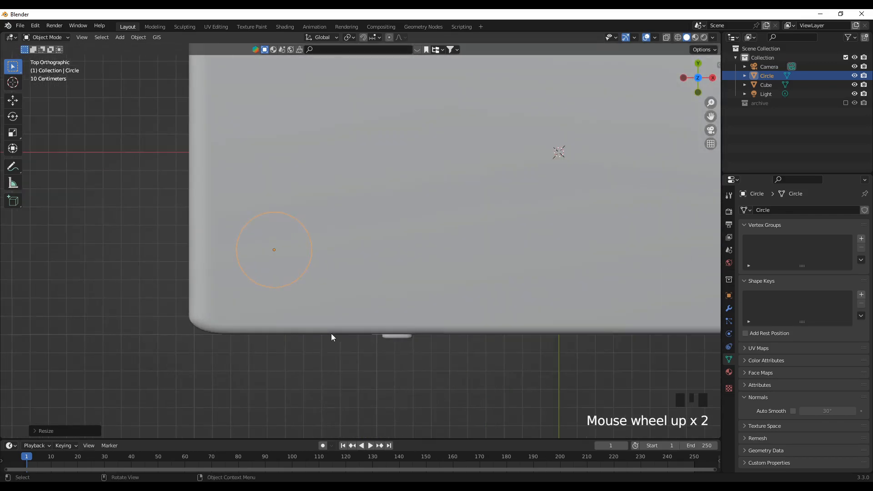
key("KP_Decimal")
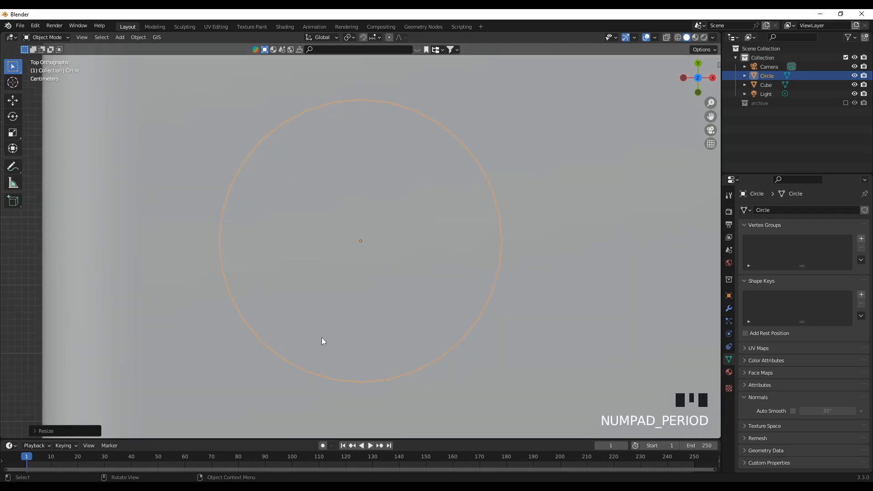
scroll(400, 324, "down", 5)
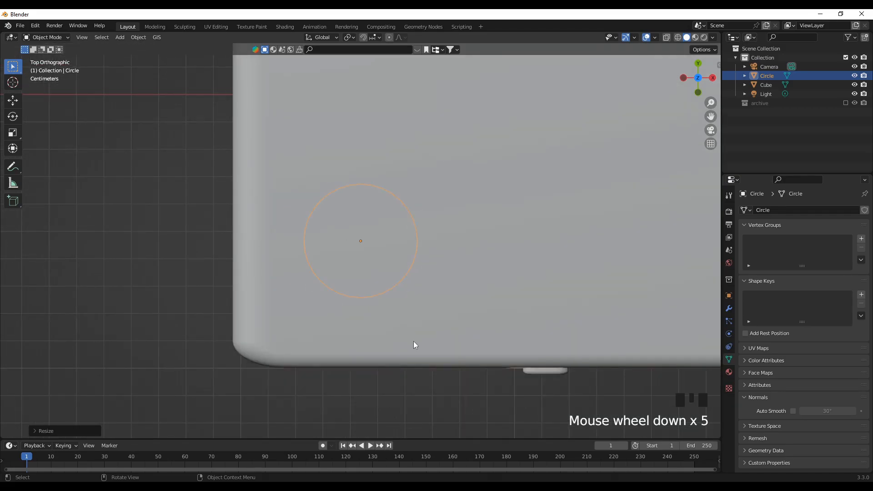
key("Tab")
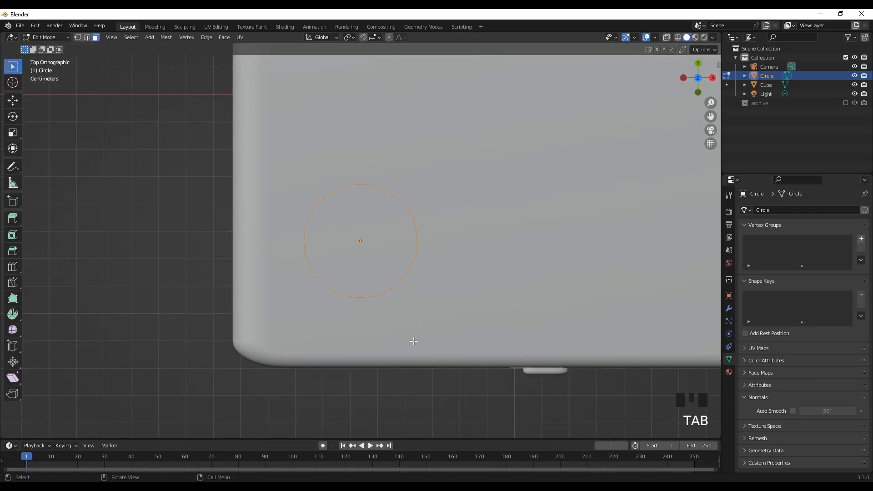
left_click(77, 37)
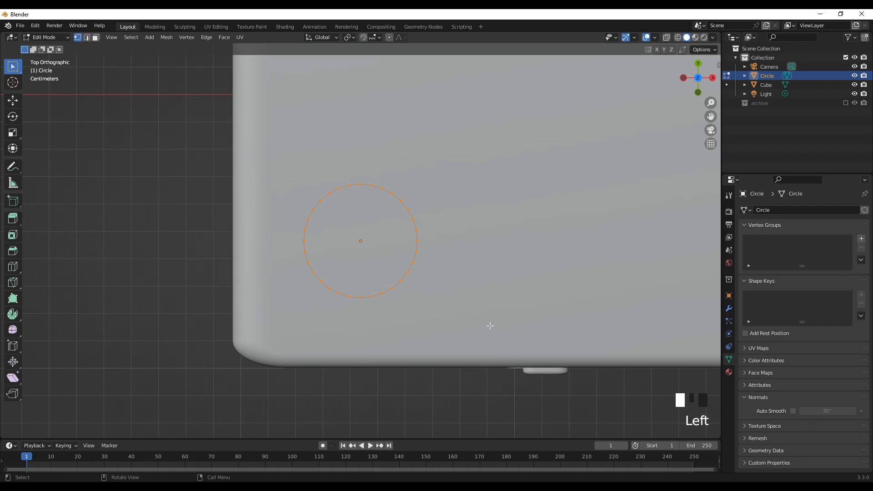
key("e")
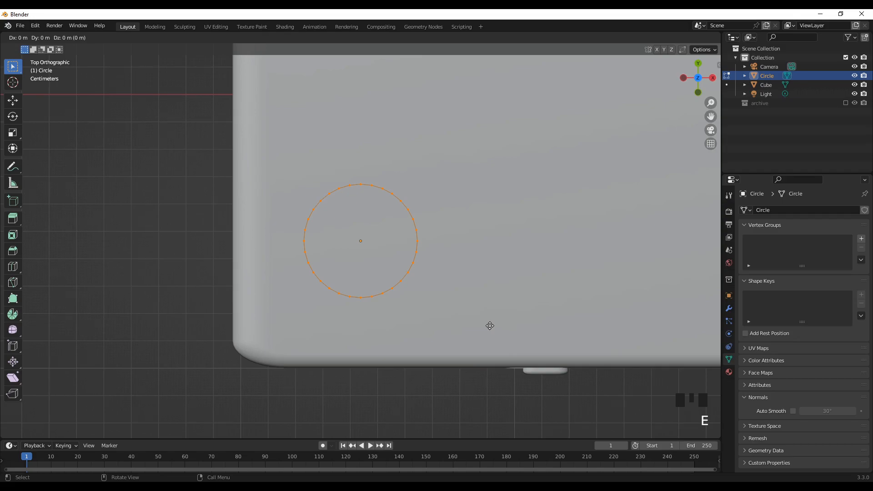
key("s")
left_click(466, 306)
Extrude the ring's inner edge loop upward along Z by about 0.046 m to form an upright wall.
middle_click_drag(464, 366, 450, 295)
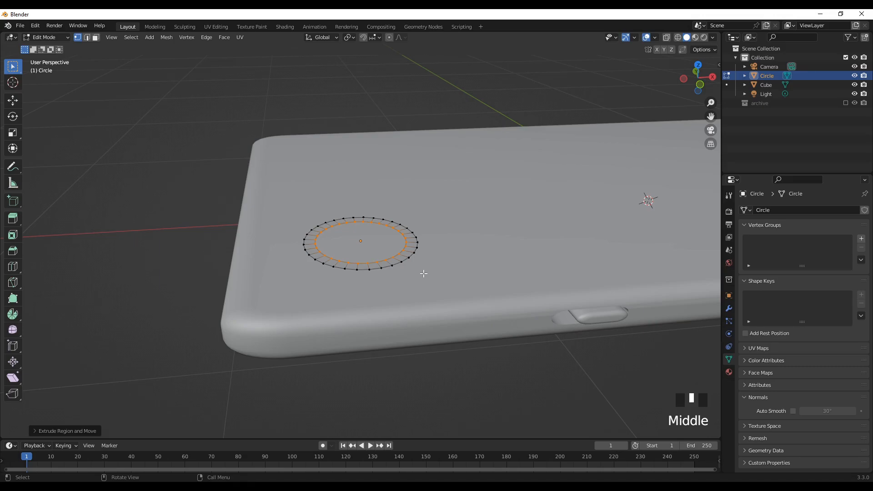
key("e")
key("z")
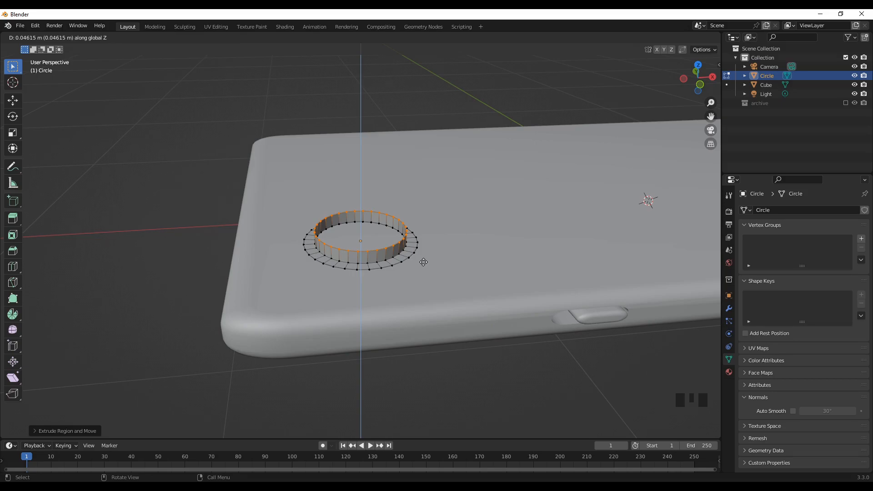
left_click(424, 262)
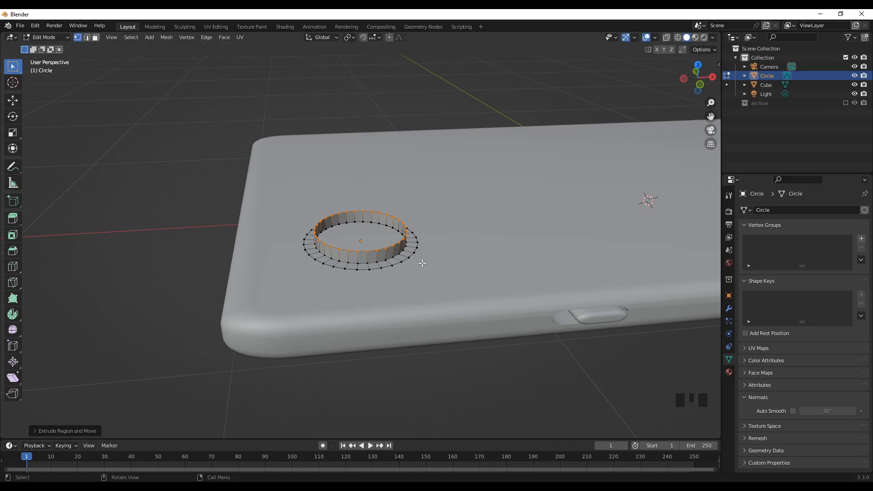
Bevel the edge loop where the flat ring meets the upright wall, with 8 segments and a width of about 0.194 m.
scroll(415, 279, "up", 3)
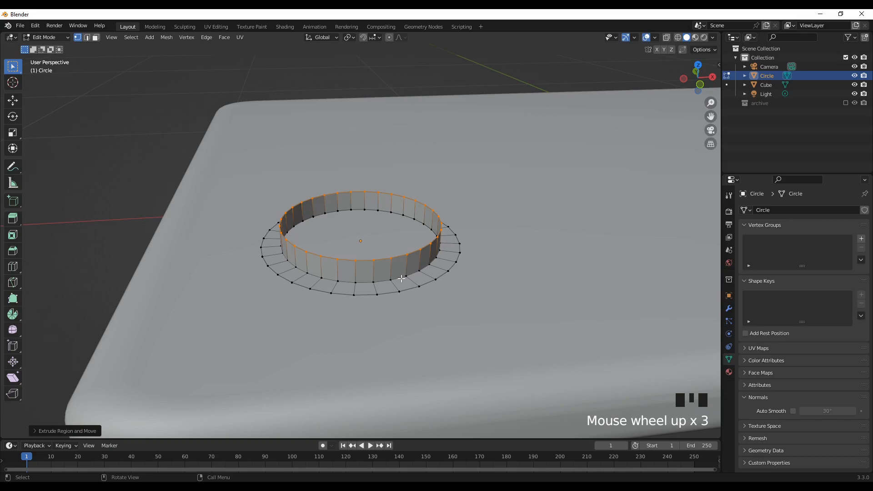
left_click(157, 211)
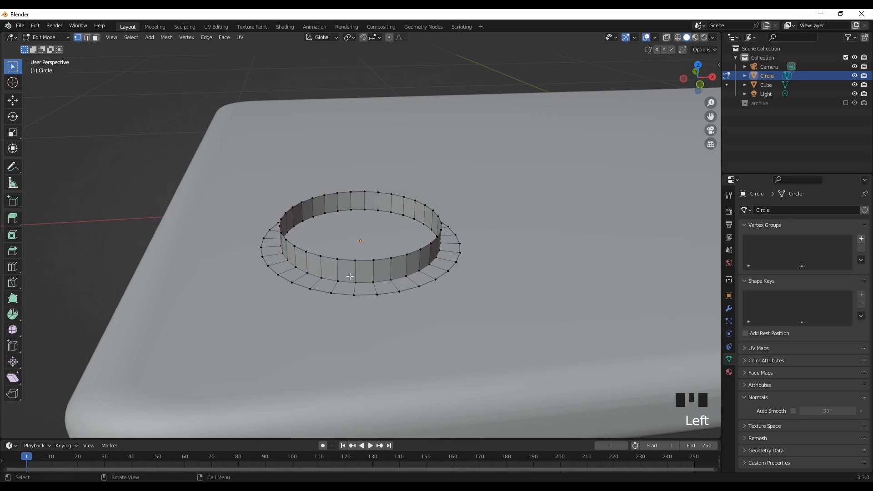
left_click(405, 276, "alt")
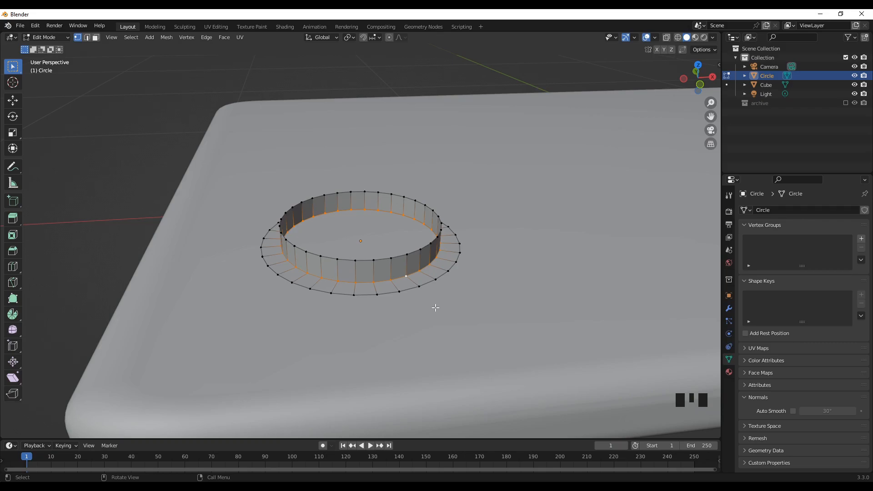
key("ctrl+b")
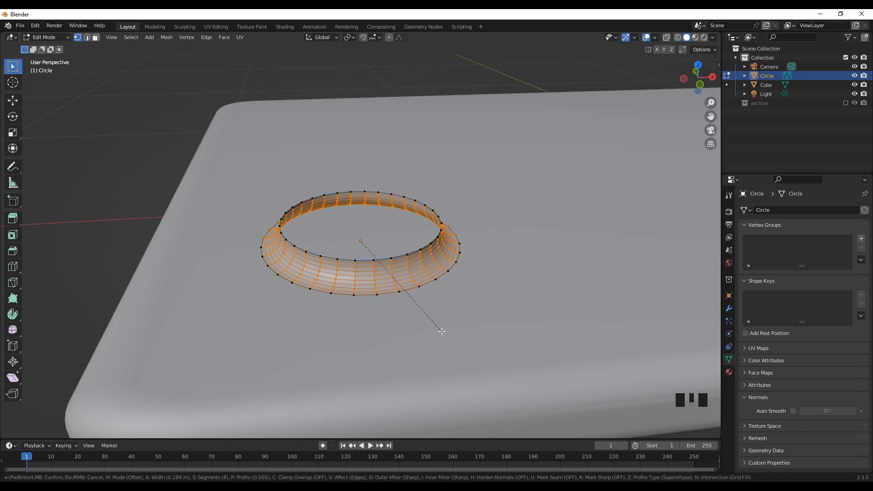
left_click(442, 331)
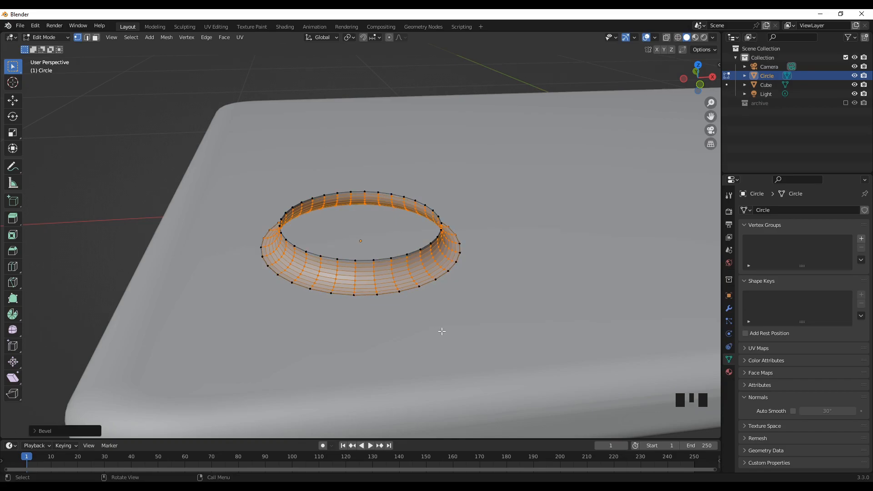
Return to Object Mode, shade the ring smooth and deselect it.
key("Tab")
scroll(377, 271, "up", 2)
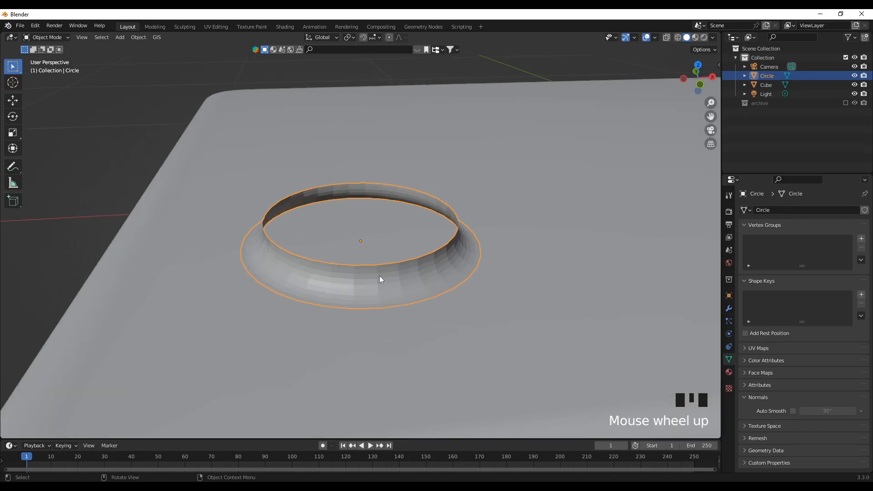
right_click(382, 284)
left_click(353, 286)
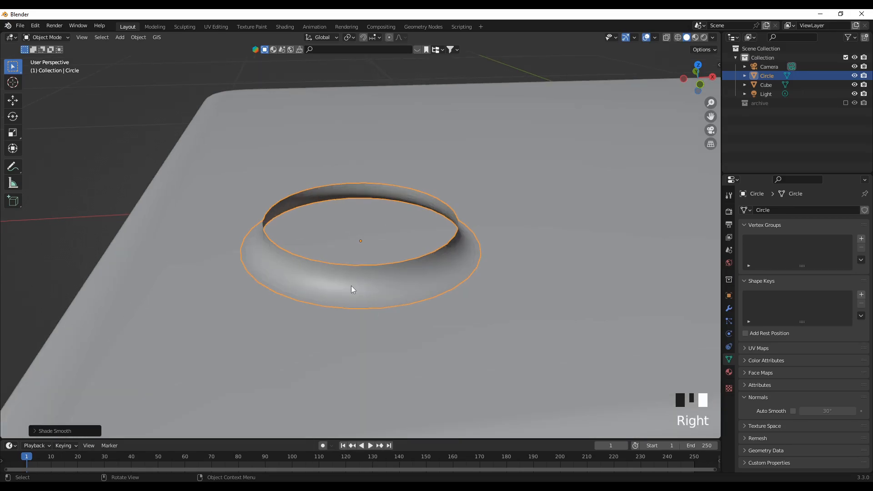
left_click(78, 218)
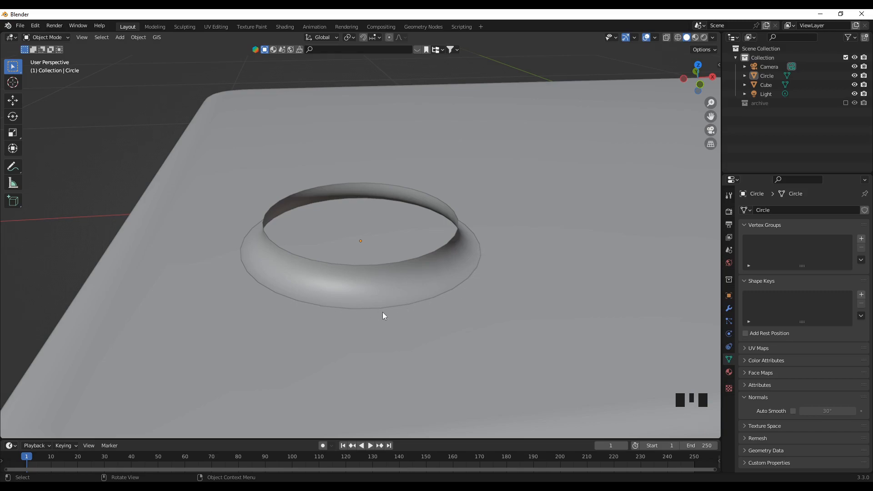
Turn off the Outline option in the viewport shading settings and check how the deselected ring blends into the phone's back.
left_click(356, 298)
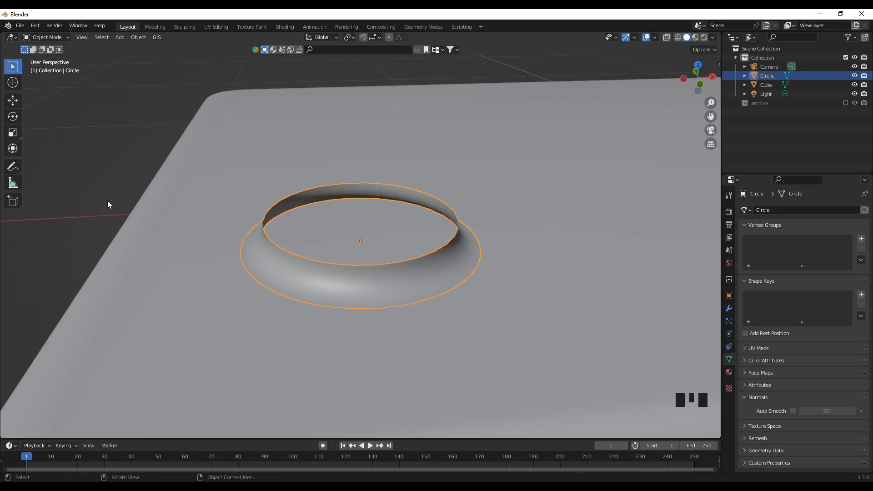
left_click(226, 263)
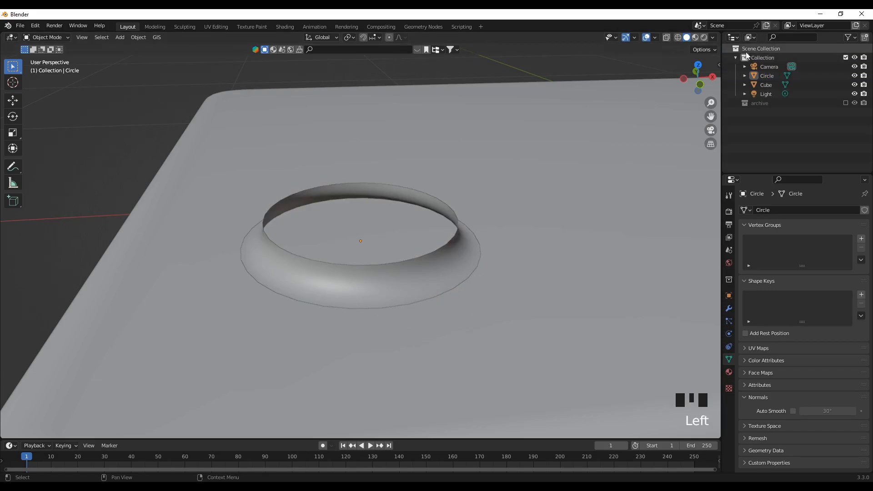
left_click(712, 37)
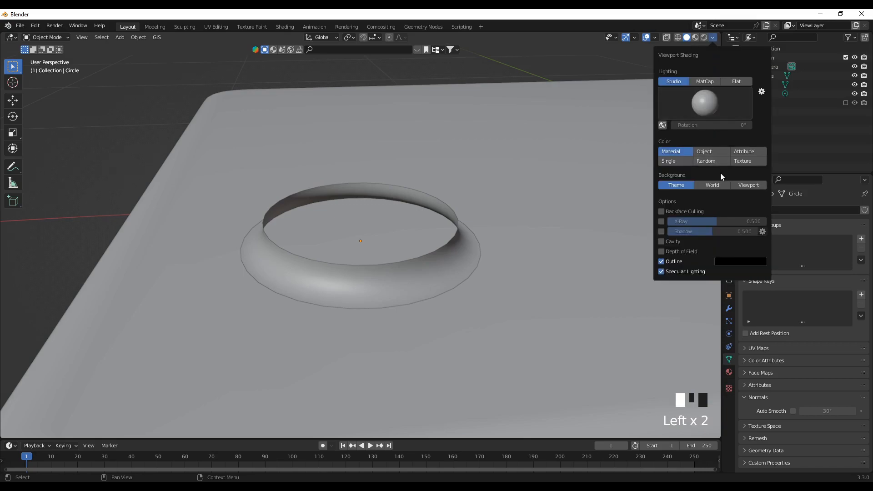
left_click(662, 261)
middle_click_drag(394, 348, 371, 315)
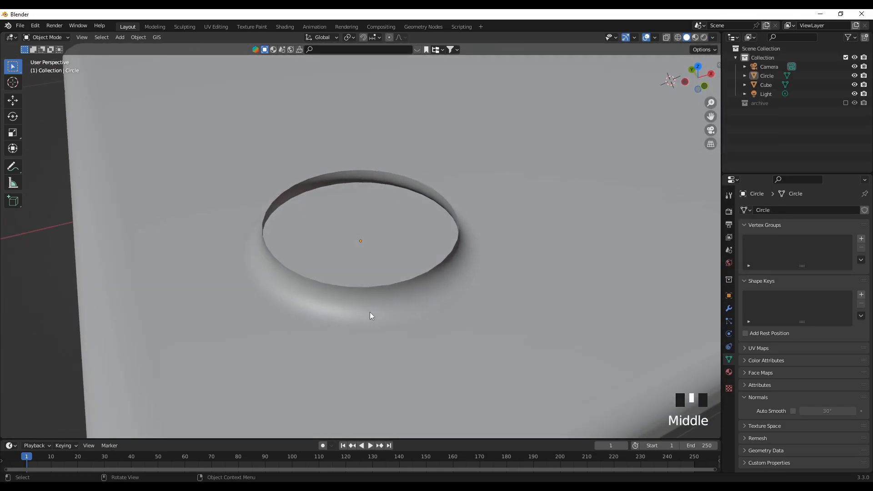
Move the ring's outer bottom edge loop down along Z by about 0.003 m so it sinks into the phone's back.
left_click(370, 312)
middle_click_drag(428, 385, 424, 376)
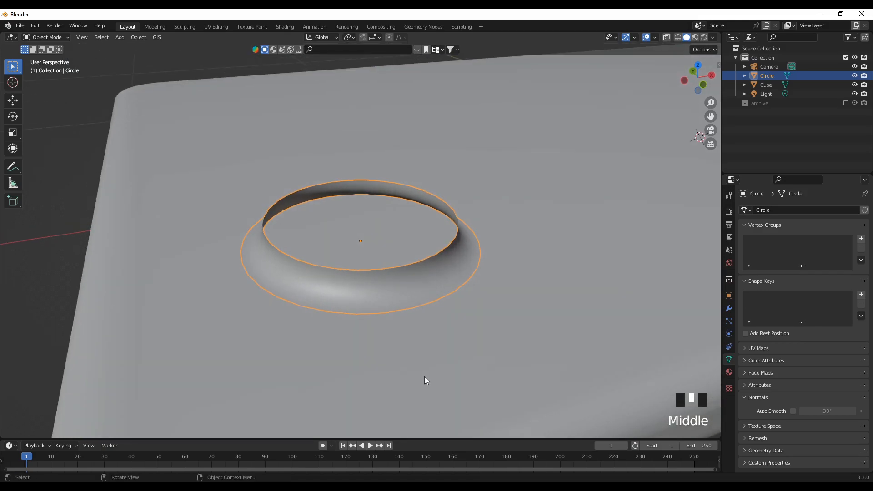
key("Tab")
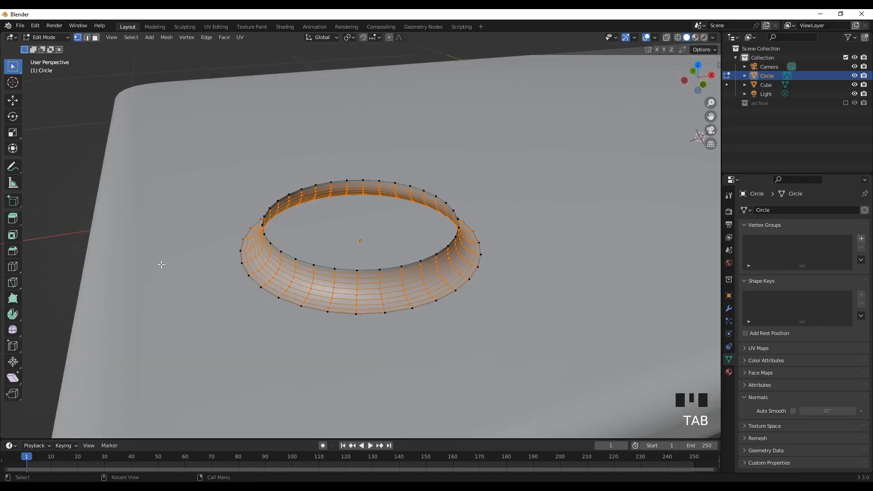
left_click(77, 203)
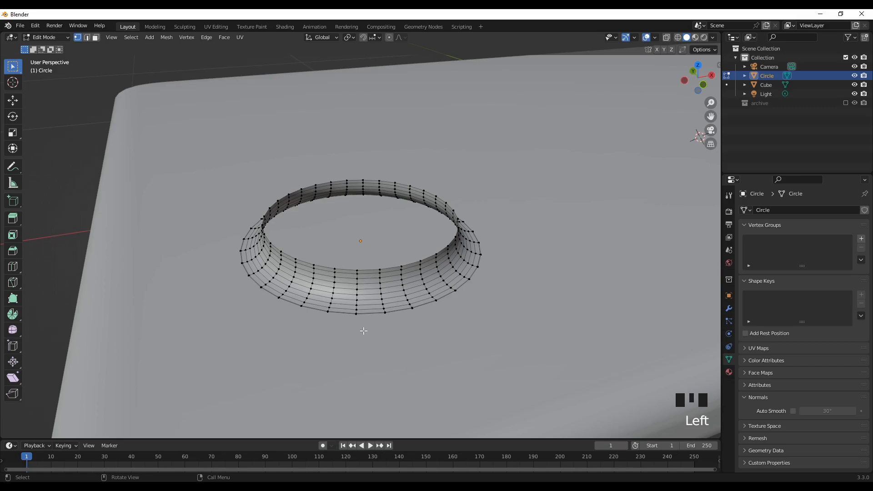
left_click(412, 311, "alt")
middle_click_drag(435, 358, 436, 345)
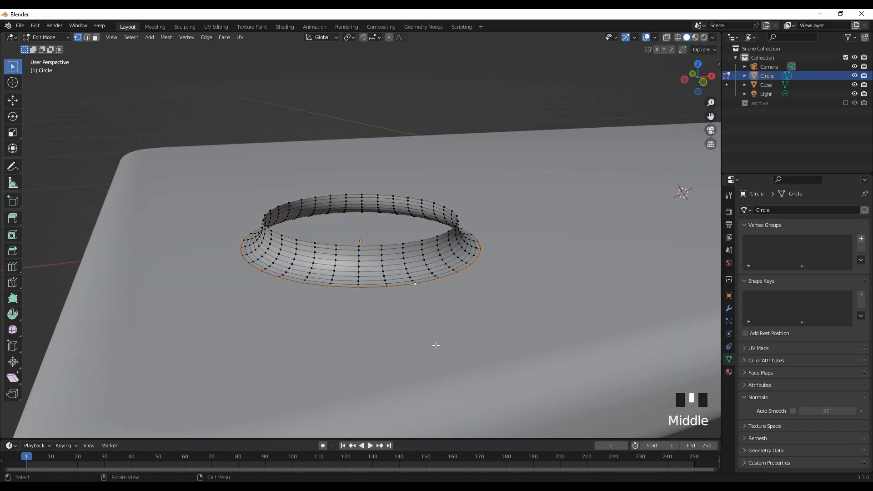
key("KP_1")
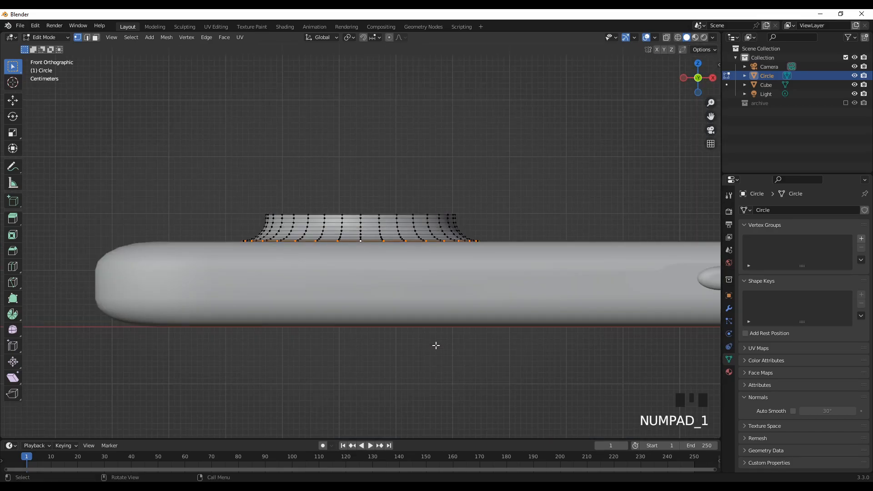
middle_click_drag(433, 364, 434, 377)
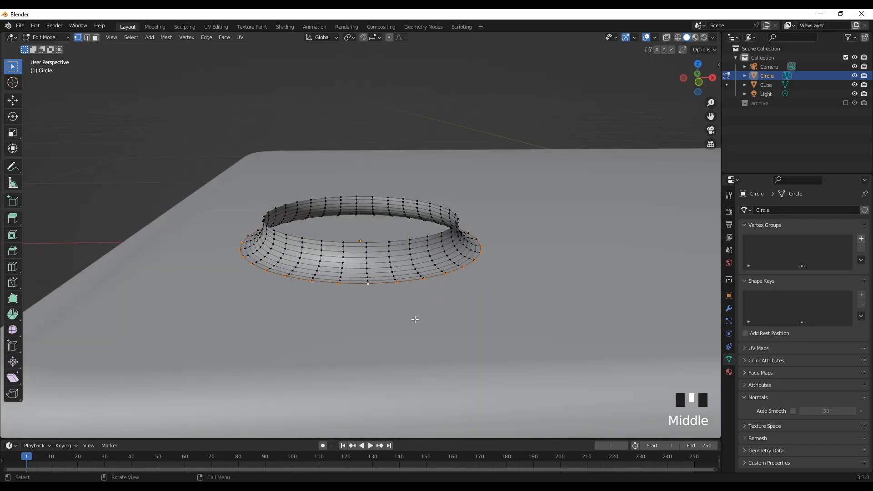
key("g")
key("z")
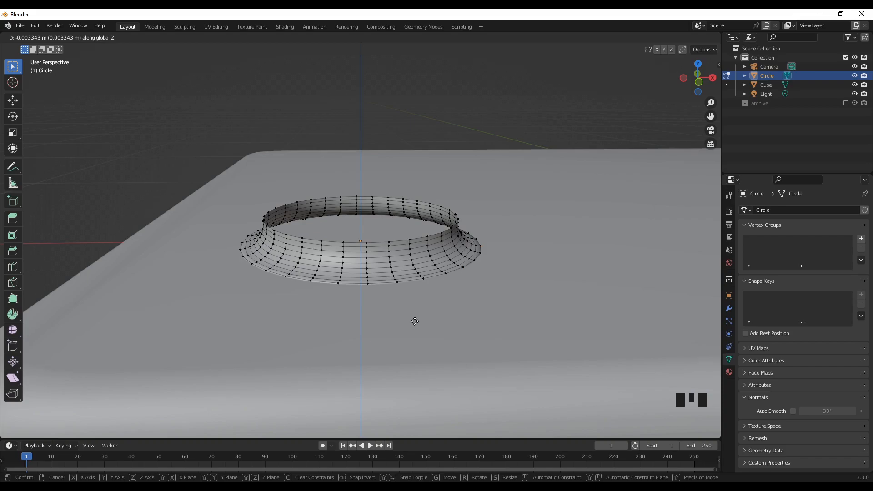
left_click(415, 321)
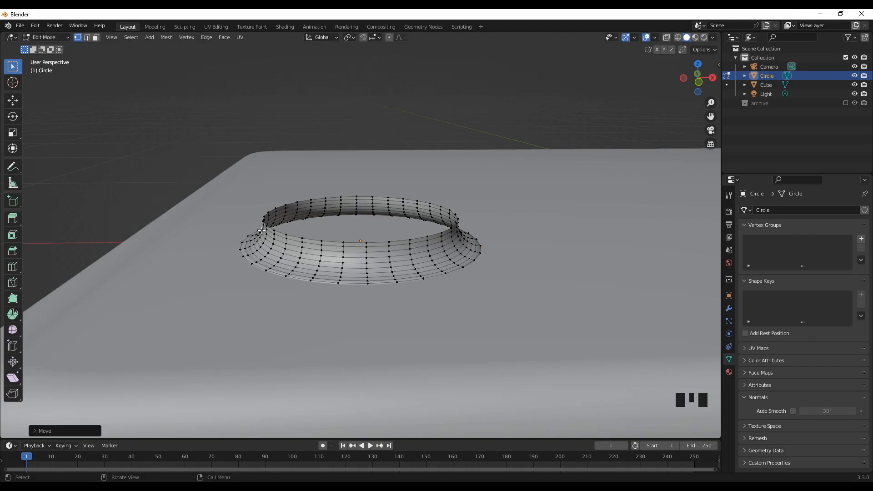
Enable Auto Smooth at 30° on the ring in Object Mode and inspect the shading where its outer edge meets the phone.
key("Tab")
left_click(142, 169)
middle_click_drag(333, 281, 321, 318)
left_click(351, 289)
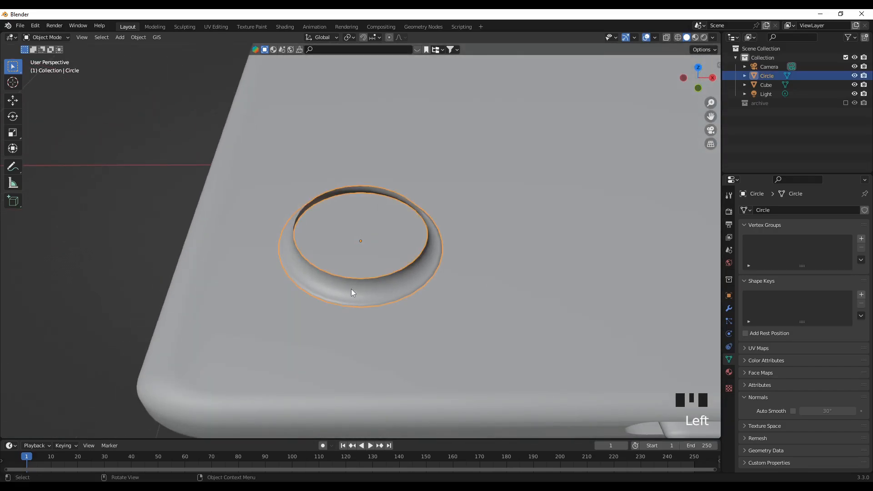
left_click(793, 412)
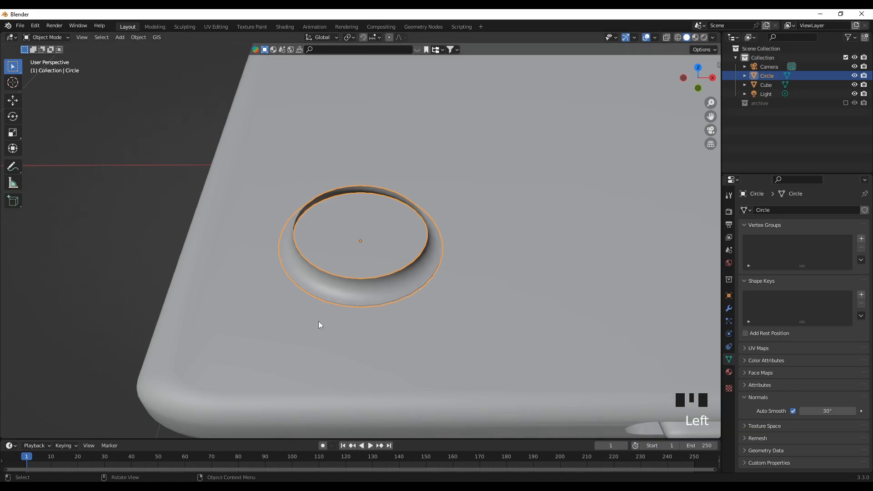
left_click(130, 204)
middle_click_drag(360, 351, 365, 313)
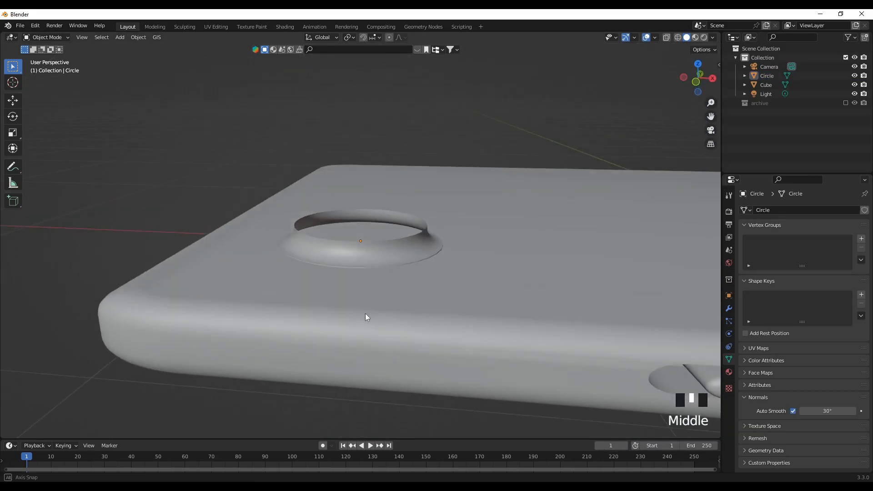
scroll(366, 315, "up", 1)
scroll(366, 313, "up", 3)
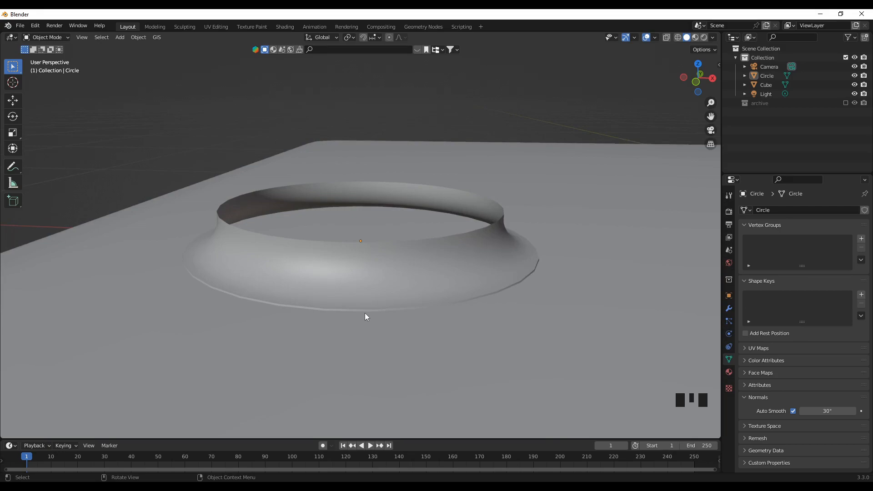
middle_click_drag(480, 324, 512, 311)
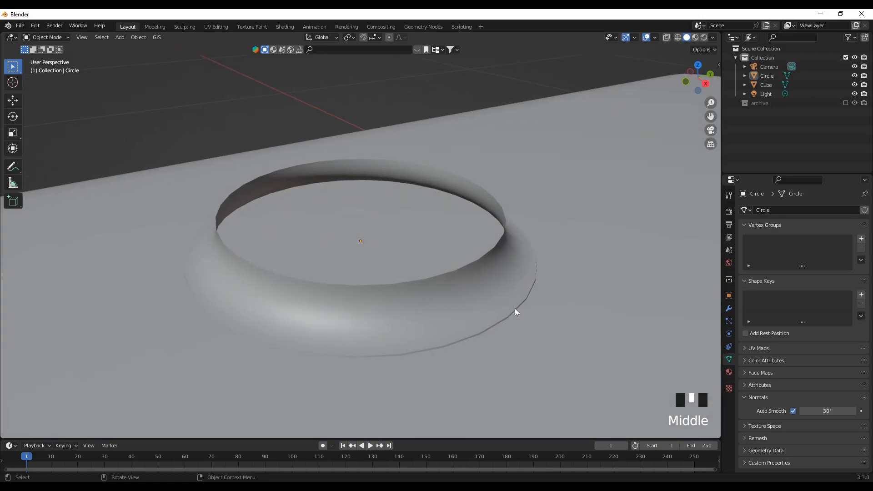
middle_click_drag(485, 347, 484, 293)
Undo the Auto Smooth change on the ring.
left_click(452, 293)
mouse_move(326, 342)
middle_mouse_down()
mouse_move(367, 343)
mouse_move(300, 345)
mouse_move(353, 345)
mouse_move(354, 353)
mouse_move(359, 339)
mouse_move(337, 349)
middle_mouse_up()
key("Tab")
scroll(337, 349, "down", 2)
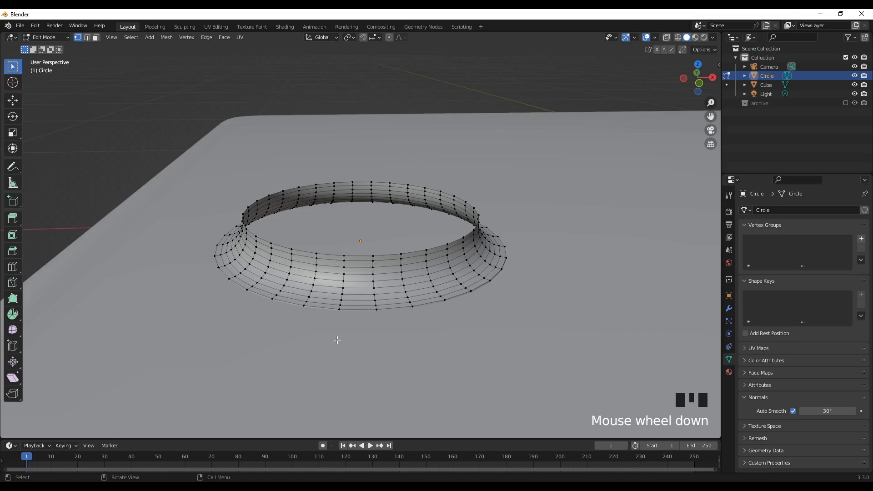
middle_click_drag(337, 338, 352, 340)
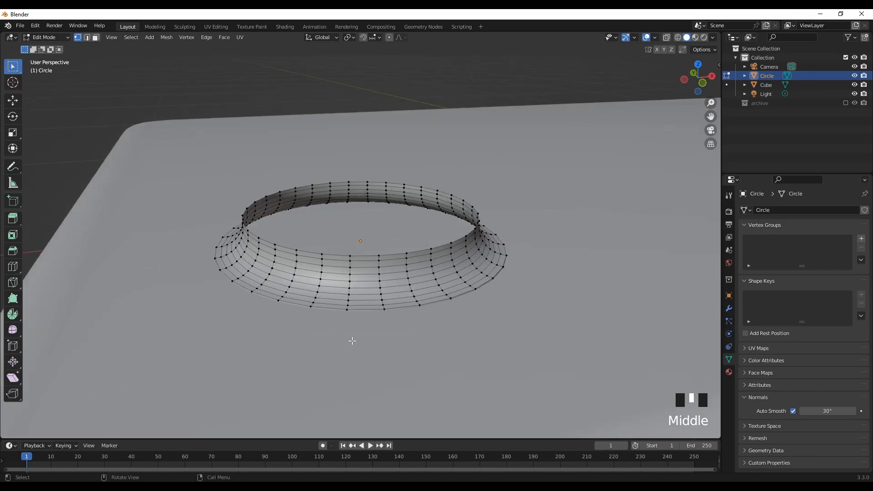
key("ctrl+z")
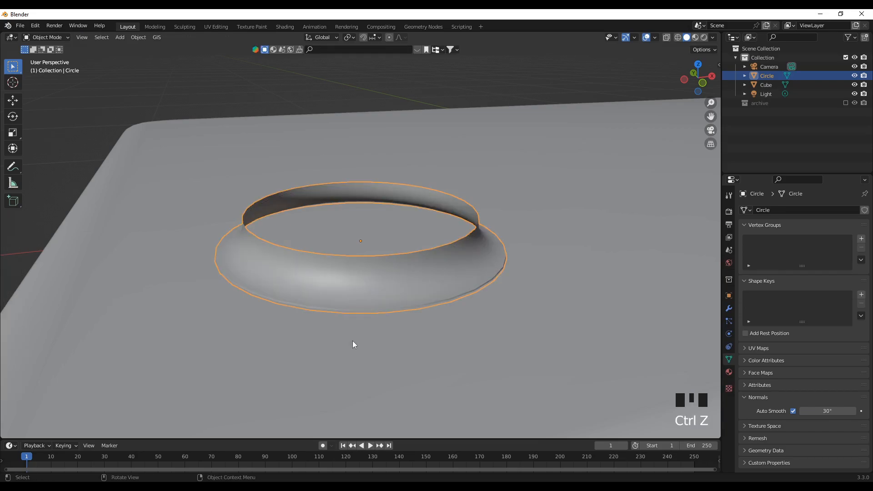
key("ctrl+z")
key("ctrl+z")
key("ctrl+z")
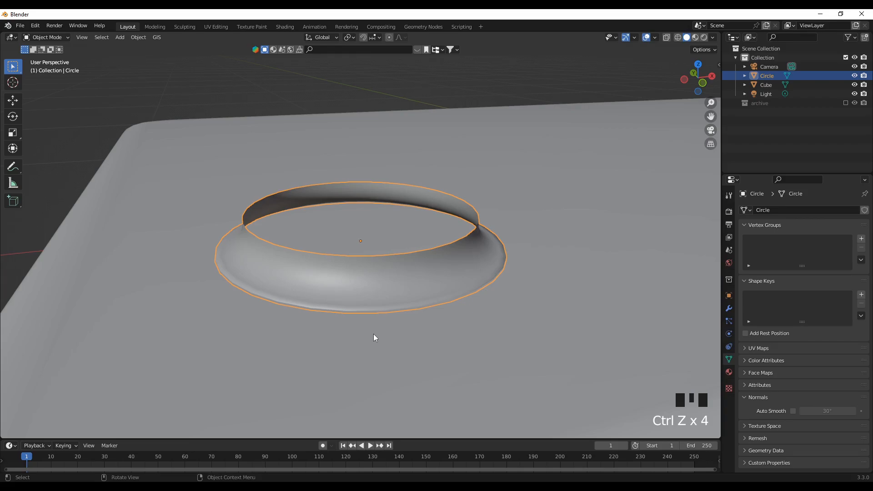
Examine the ring's lowered outer edge loop against the phone's surface in front view with X-ray, then in solid shading.
key("Tab")
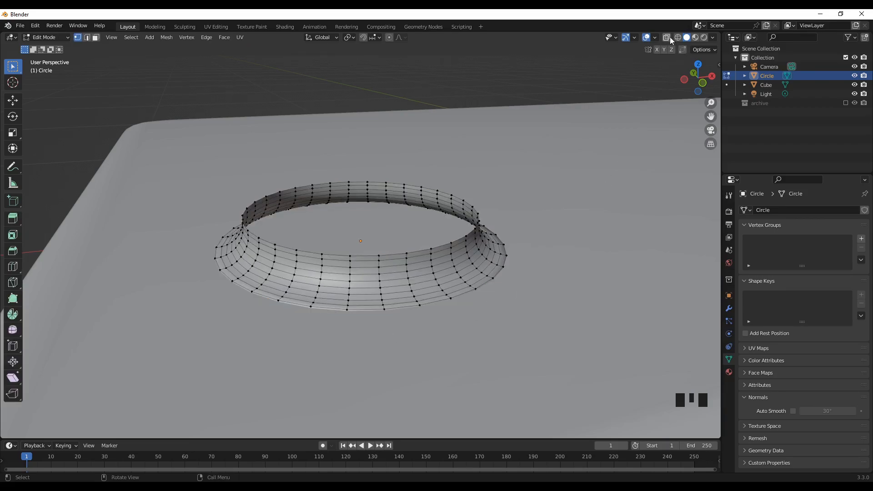
key("KP_1")
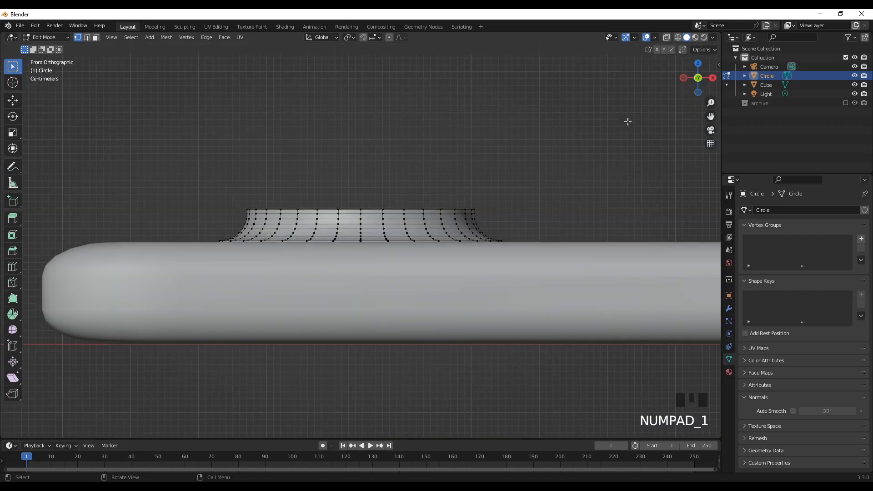
key("alt+z")
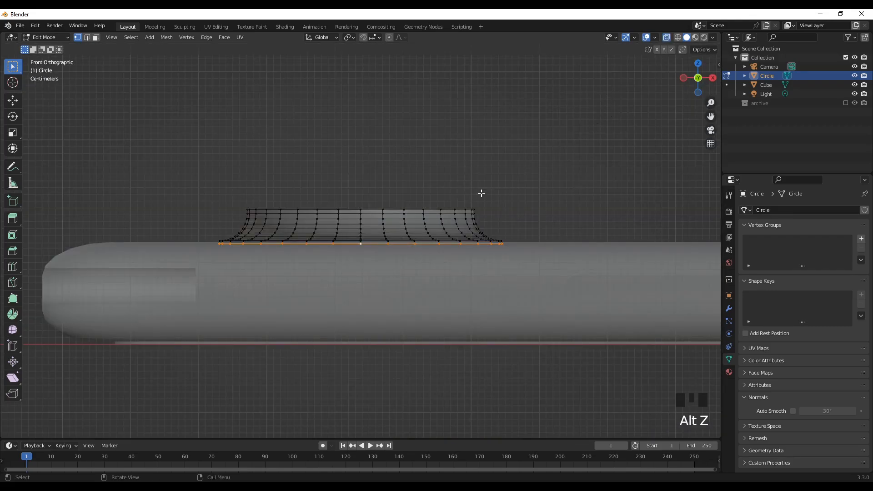
scroll(377, 194, "up", 5)
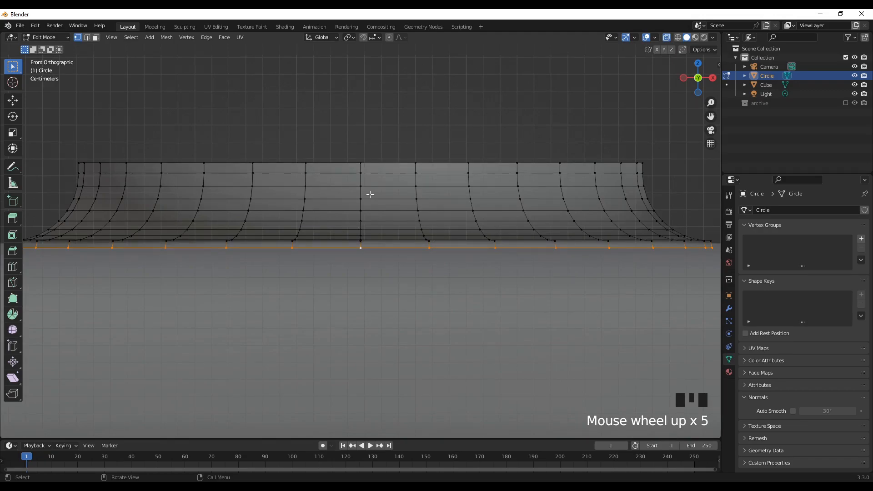
scroll(370, 194, "up", 2)
scroll(368, 196, "down", 2)
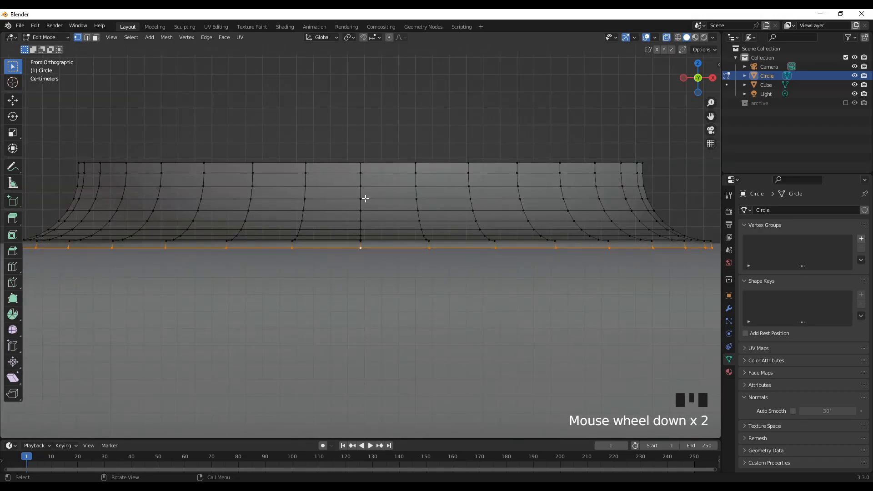
middle_click_drag(417, 274, 312, 286)
scroll(312, 282, "down", 3)
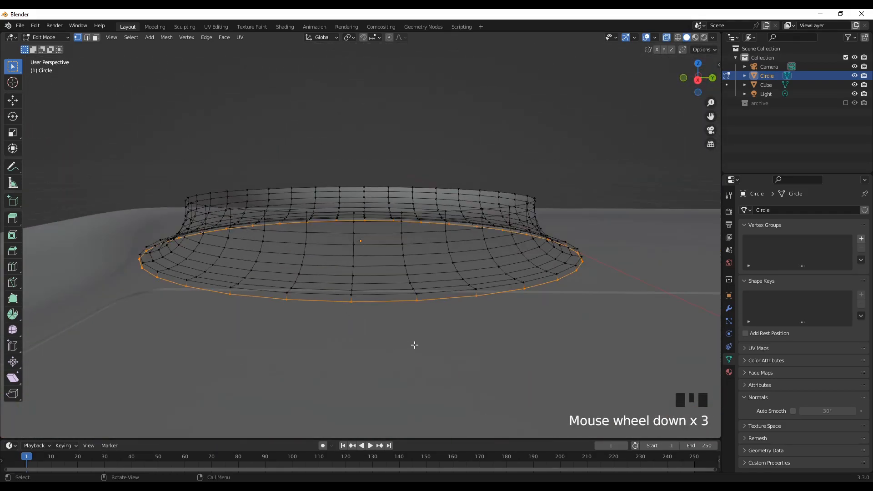
key("ctrl+z")
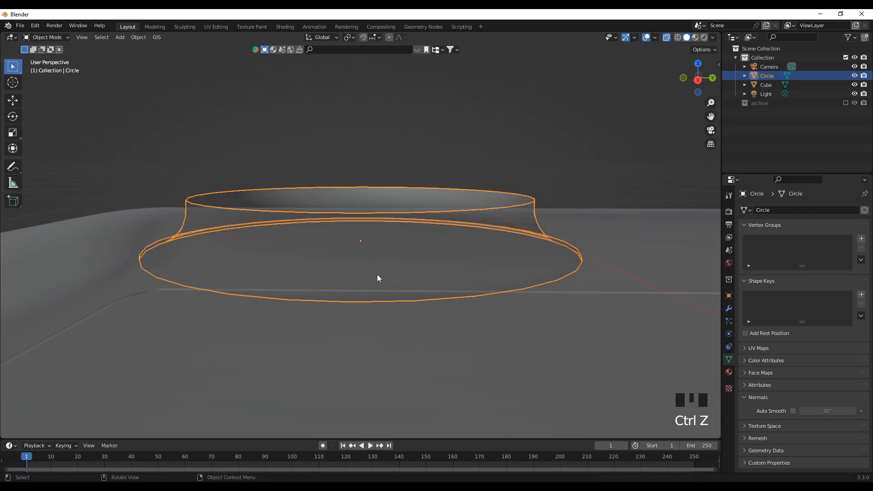
key("alt+z")
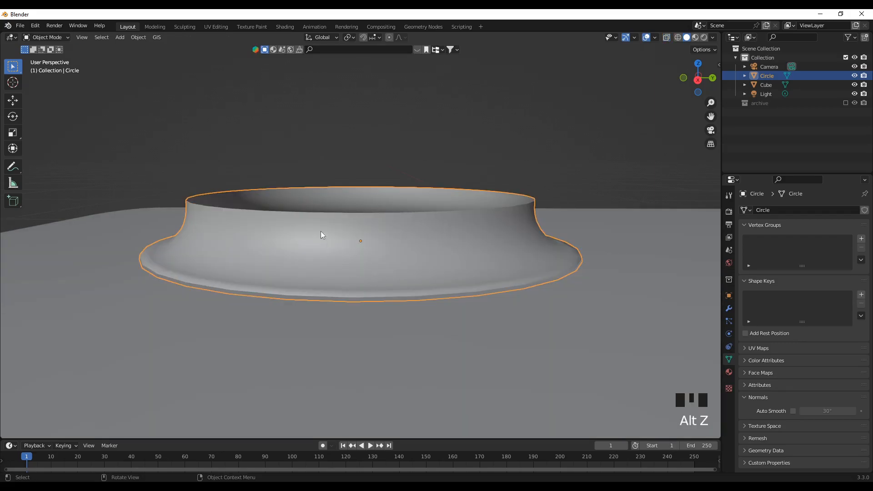
middle_click_drag(311, 265, 363, 282)
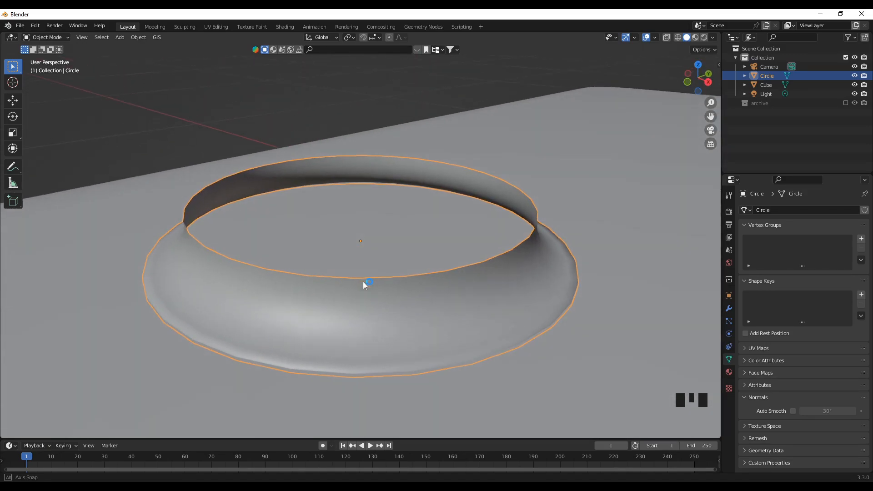
Select the whole ring mesh and move it down along Z by about 0.002 m, using X-ray in front view.
key("Tab")
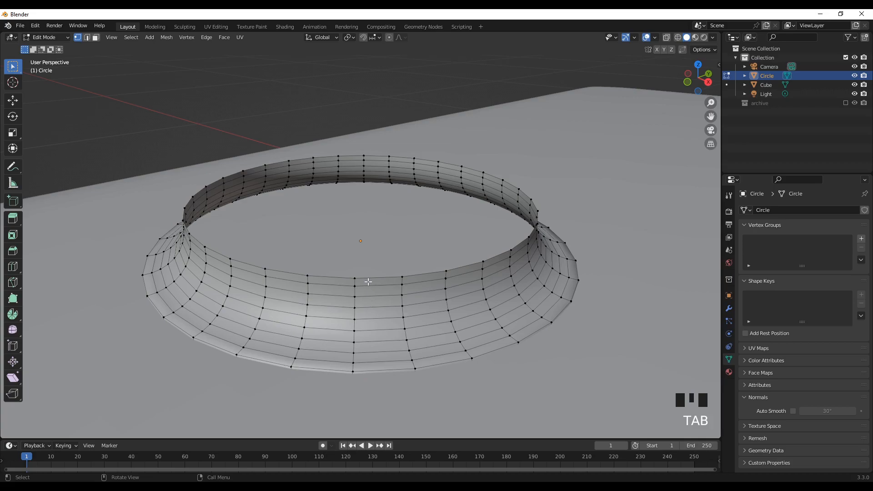
scroll(336, 278, "down", 3)
middle_click_drag(339, 314, 401, 329)
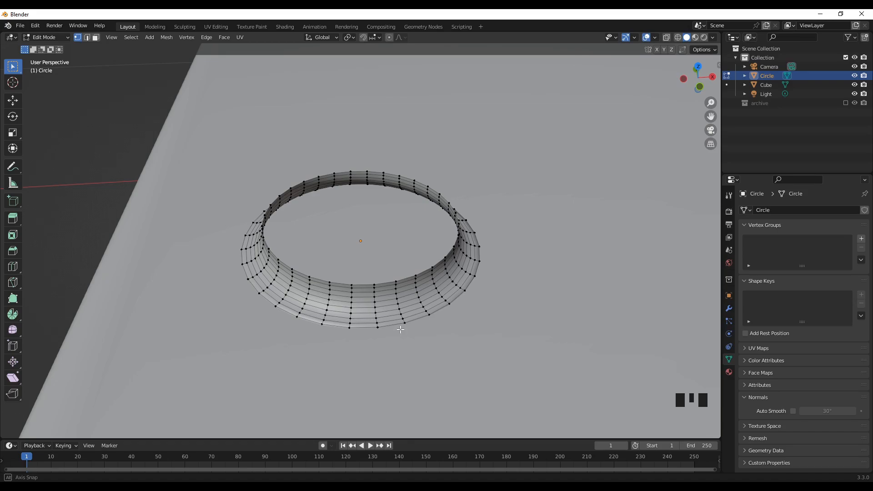
middle_click_drag(407, 338, 421, 327)
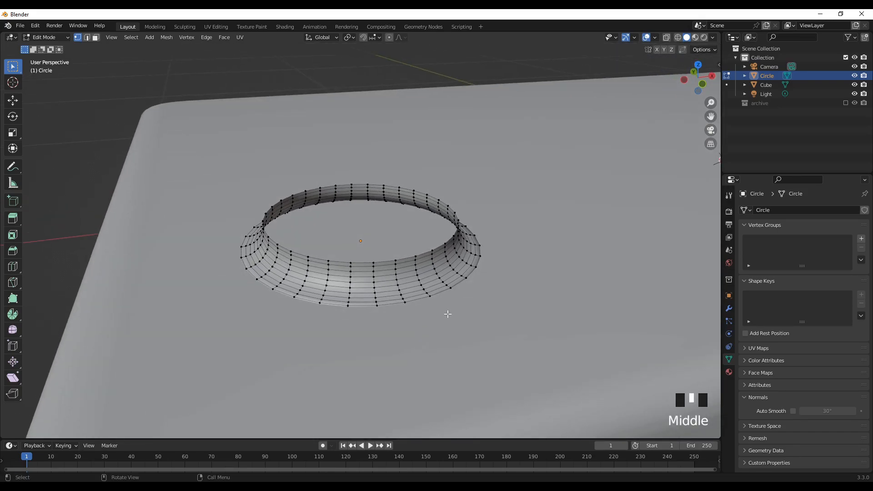
key("a")
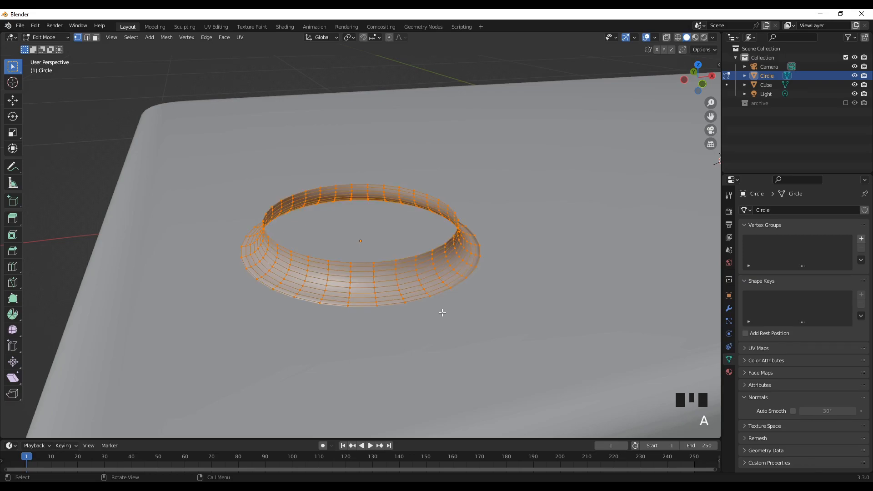
key("KP_1")
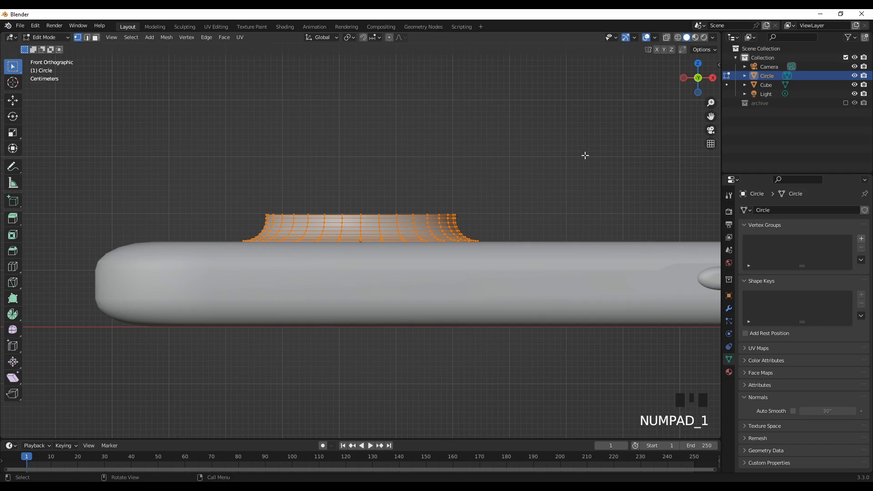
key("alt+z")
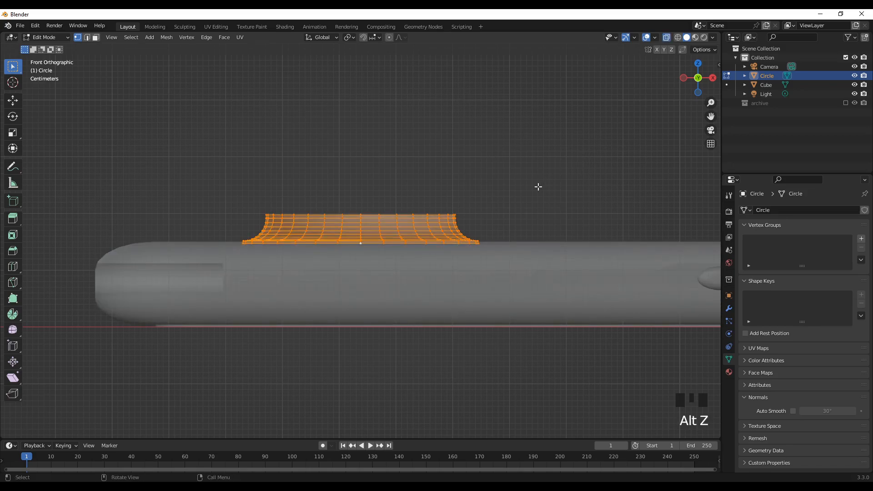
key("g")
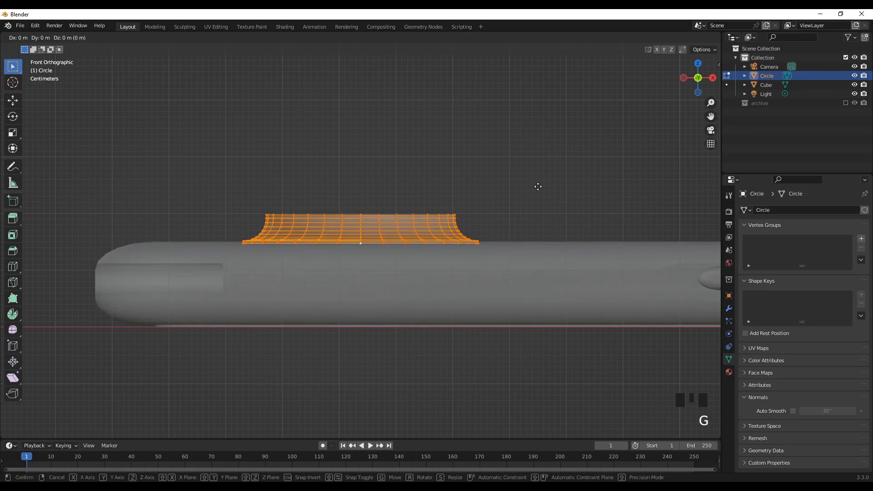
key("z")
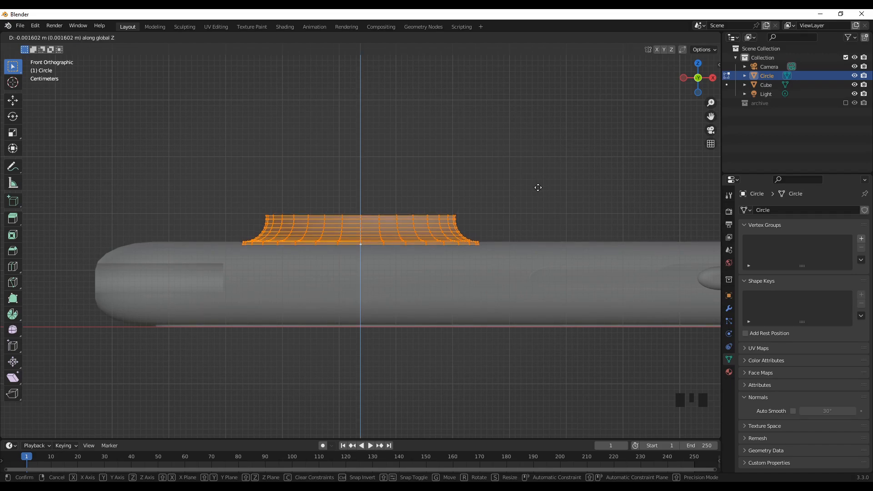
left_click(538, 188)
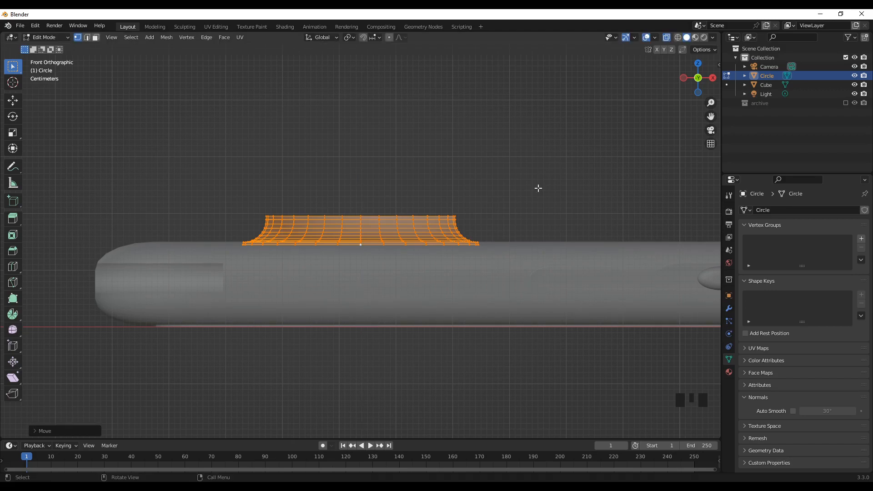
Inspect how the lowered ring meets the phone's back in Object Mode with X-ray off.
key("alt+z")
key("Tab")
middle_click_drag(439, 164, 378, 342)
left_click(445, 193)
scroll(341, 351, "down", 6)
middle_click_drag(363, 295, 254, 319)
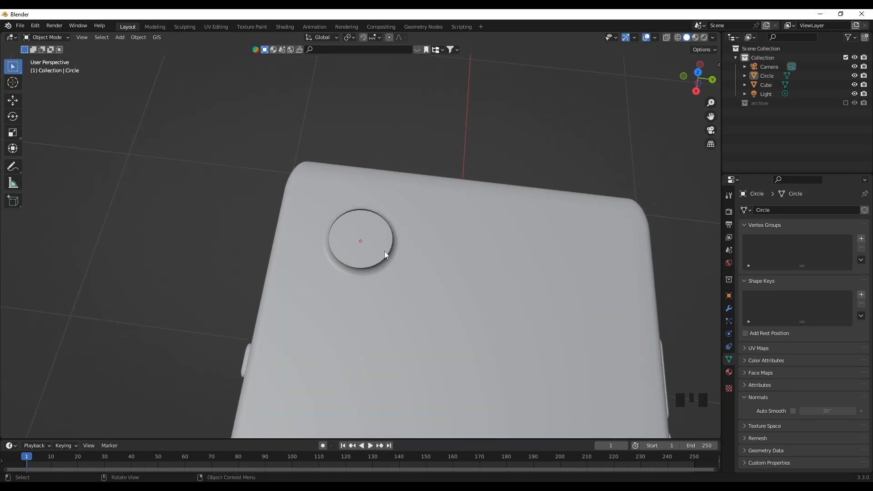
middle_click_drag(348, 261, 376, 269)
scroll(375, 268, "up", 3)
Select the ring's upper half of vertices in top view with X-ray and move them about 0.27 m along Y to form an elongated oval.
left_click(392, 263)
key("Tab")
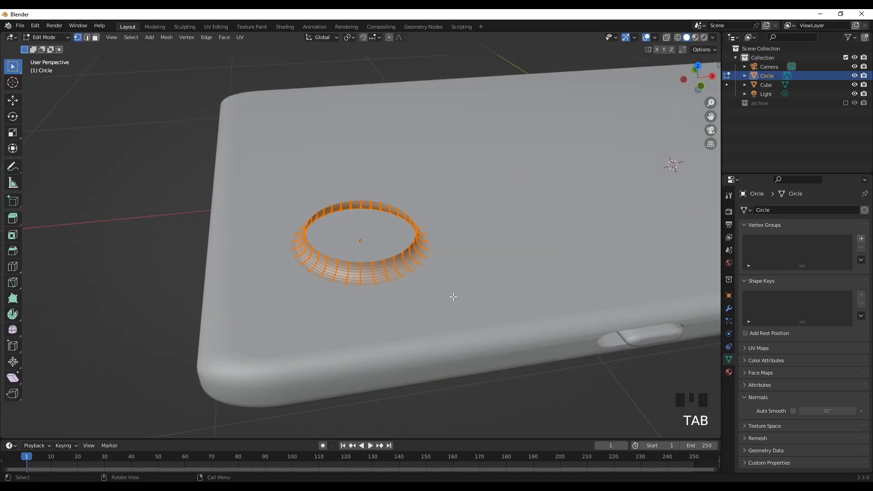
key("KP_7")
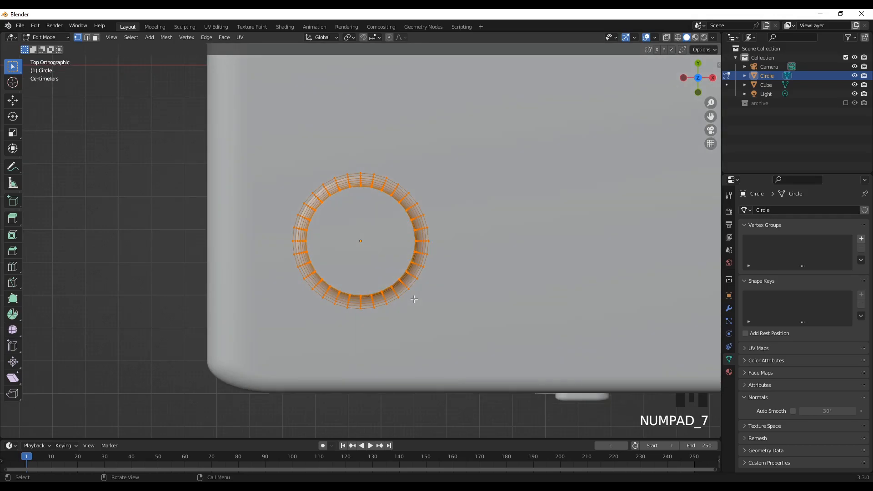
key("KP_Decimal")
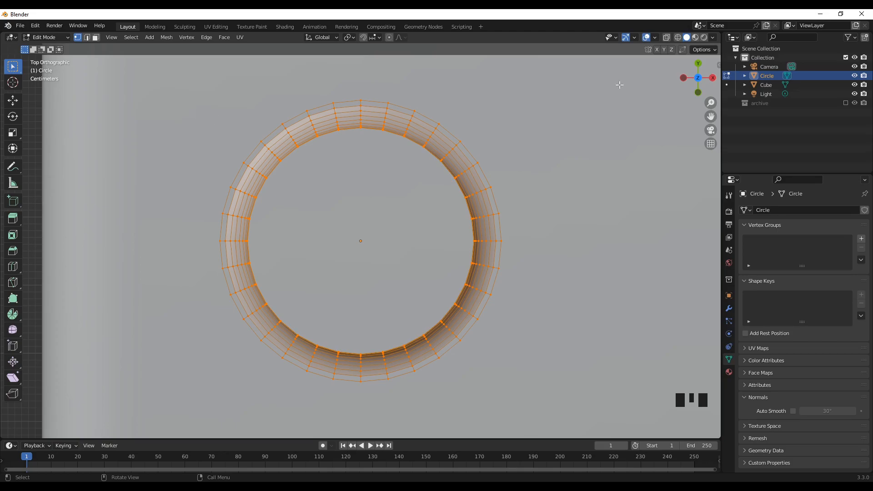
left_click(667, 38)
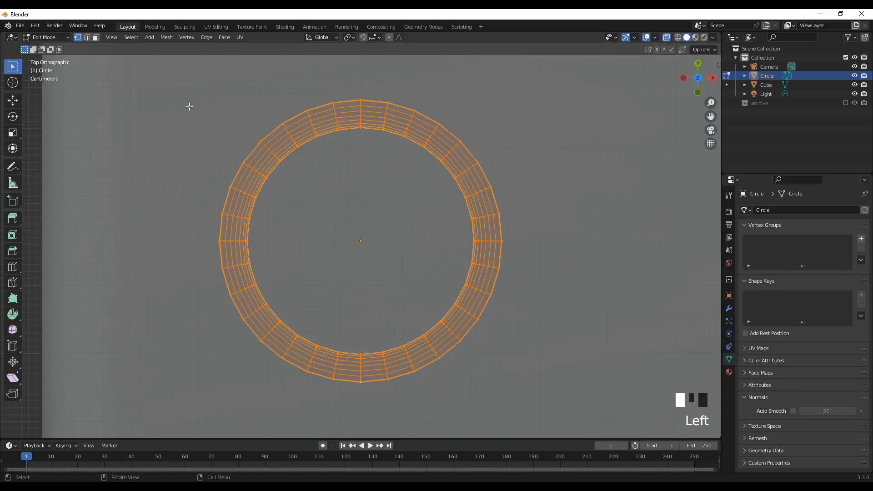
left_click_drag(168, 97, 512, 234)
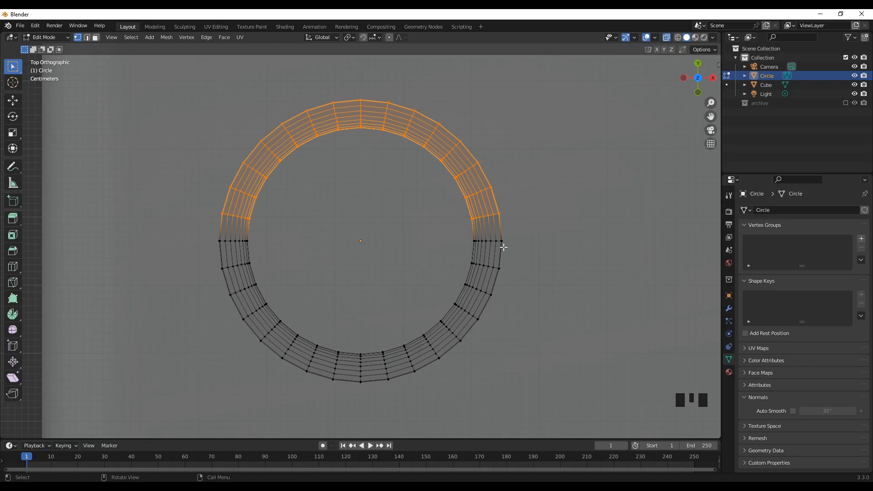
scroll(518, 258, "down", 2)
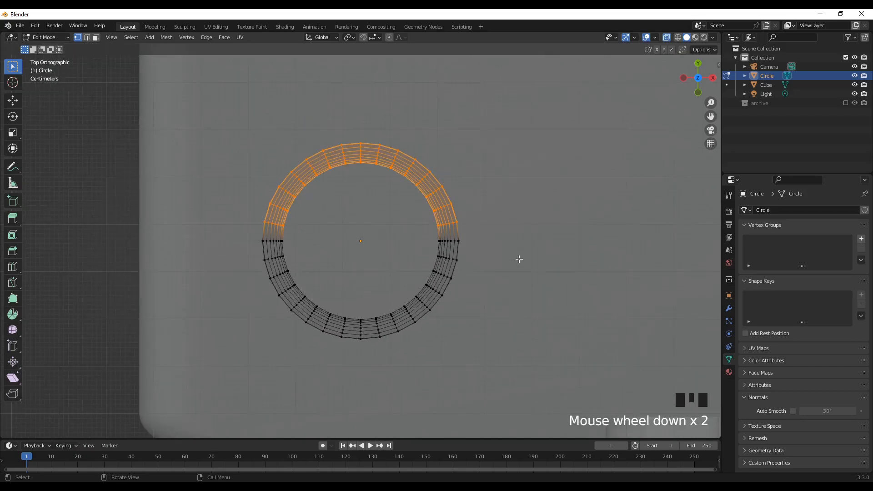
scroll(514, 259, "down", 1)
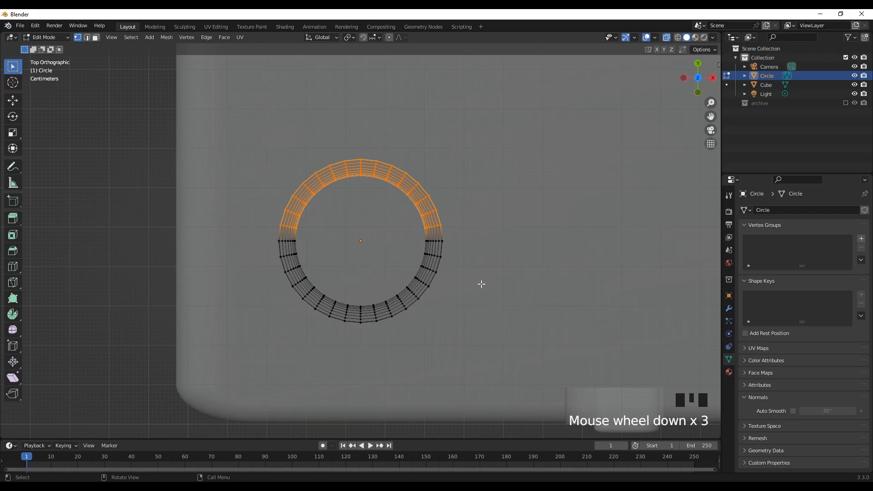
key("g")
key("y")
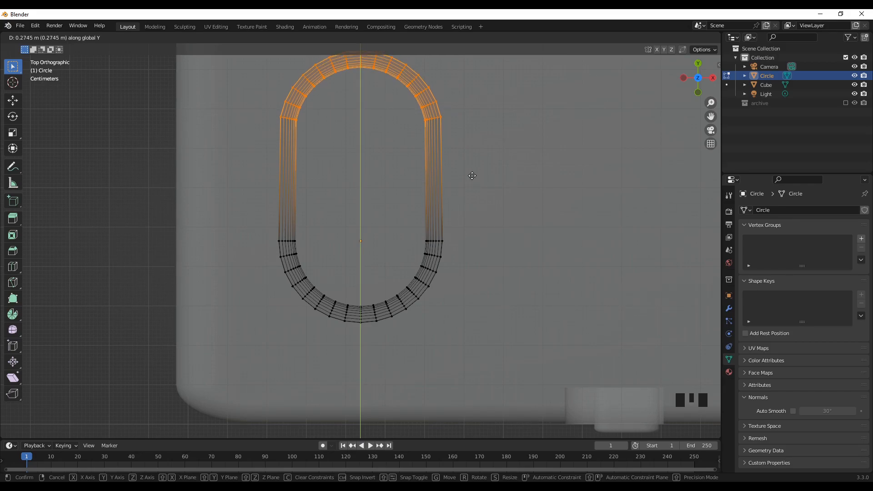
left_click(471, 173)
Examine the stretched oval frame on the phone's back in Object Mode with solid shading from several angles.
scroll(464, 242, "down", 4)
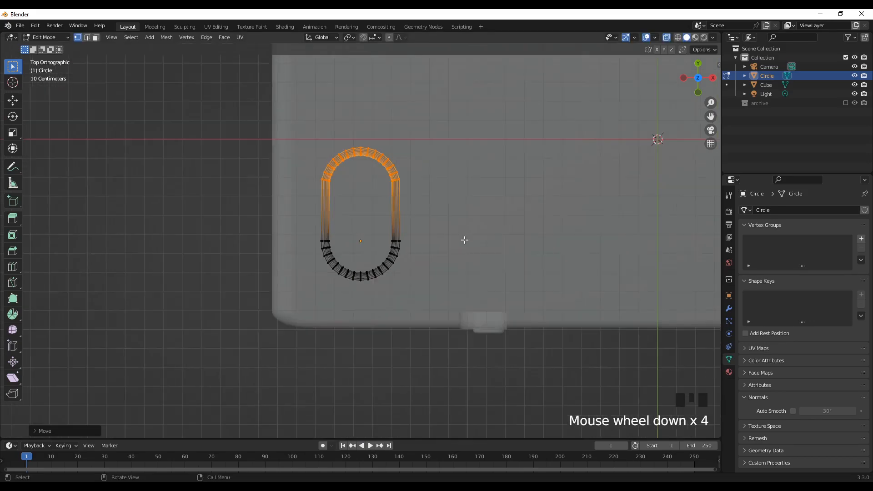
scroll(463, 295, "down", 3)
mouse_move(438, 308)
middle_mouse_down()
mouse_move(429, 286)
mouse_move(412, 306)
mouse_move(430, 302)
middle_mouse_up()
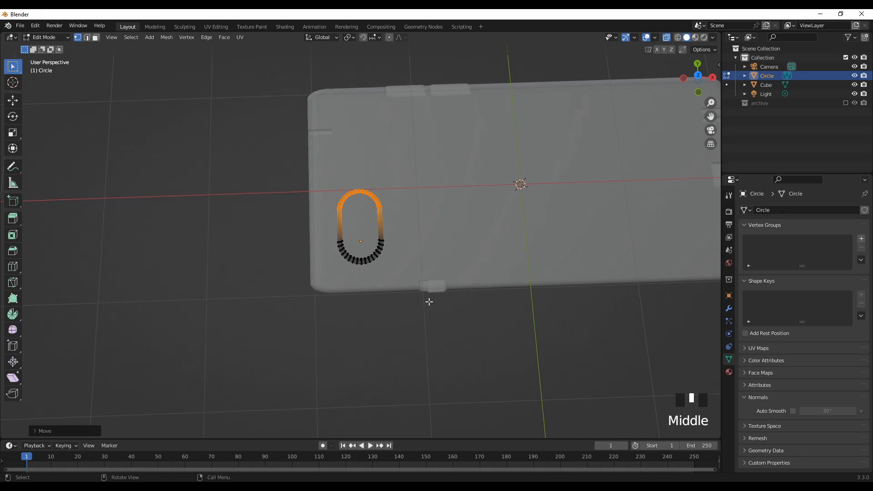
key("alt+z")
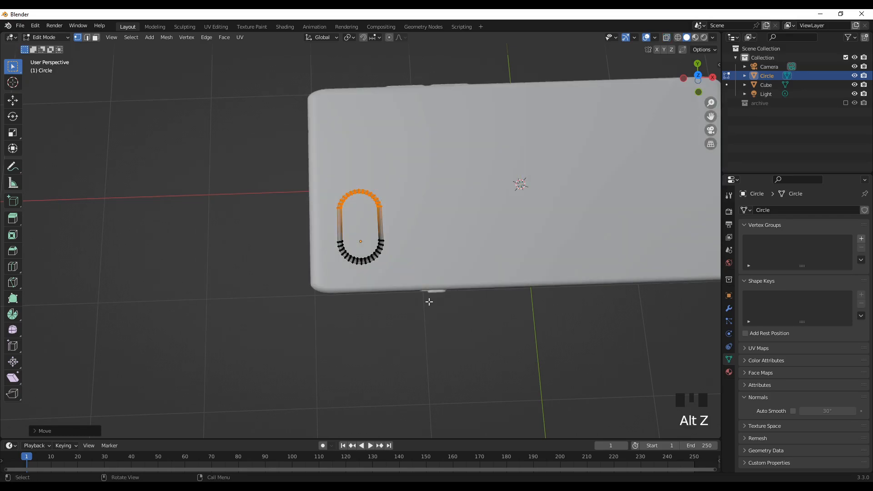
key("Tab")
left_click(369, 314)
scroll(364, 310, "up", 3)
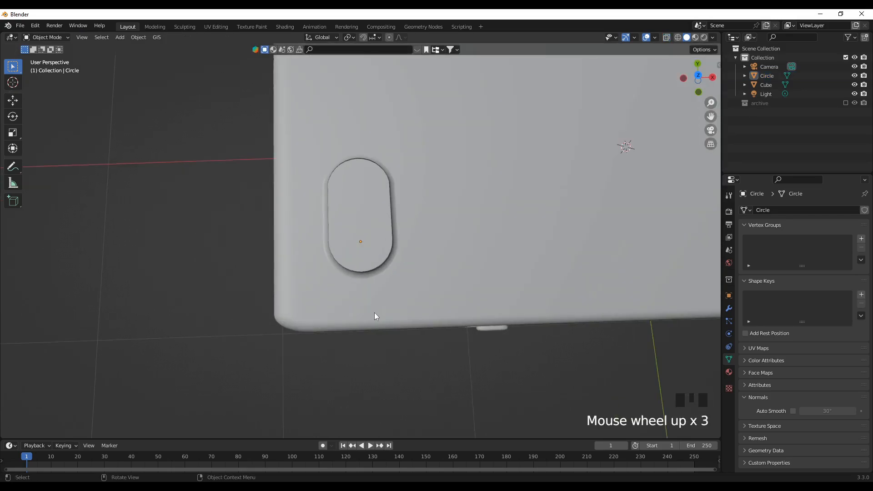
middle_click_drag(374, 311, 353, 261)
scroll(355, 262, "up", 3)
scroll(354, 263, "up", 4)
middle_click_drag(341, 356, 445, 349)
middle_click_drag(368, 361, 468, 364, "shift")
scroll(423, 329, "down", 4)
middle_click_drag(394, 316, 392, 286)
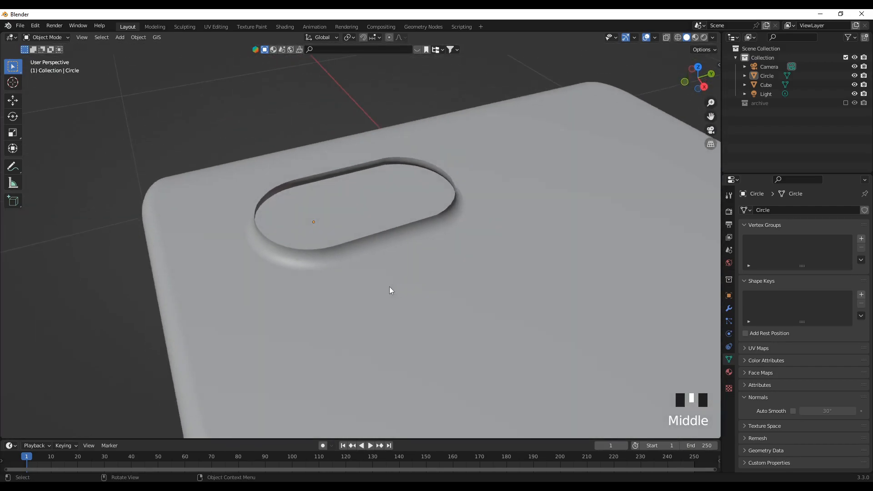
middle_click_drag(349, 325, 435, 259)
Select the oval frame's upper inner edge loop in edge select mode and fill it with a face.
left_click(338, 263)
scroll(380, 261, "up", 3)
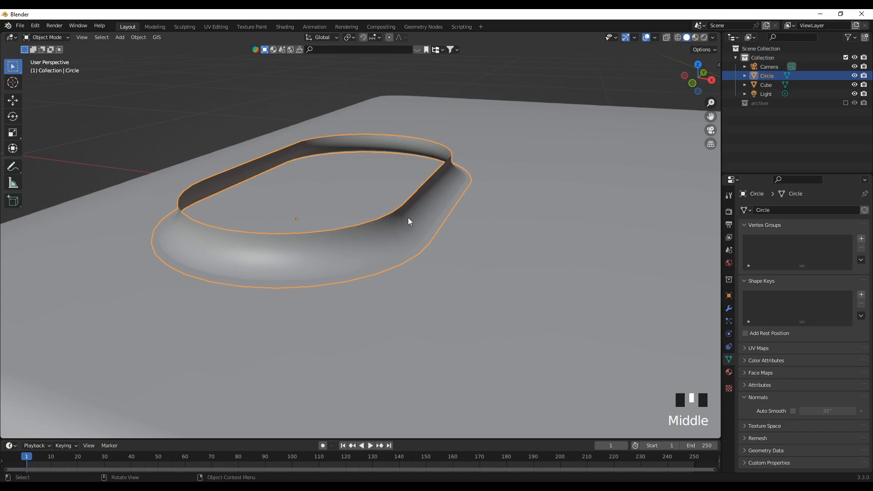
middle_click_drag(383, 267, 417, 285)
key("Tab")
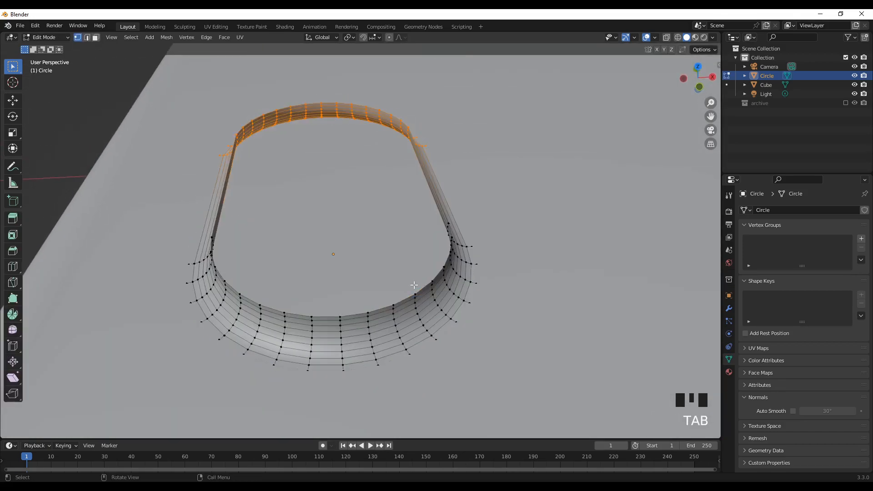
left_click(82, 107)
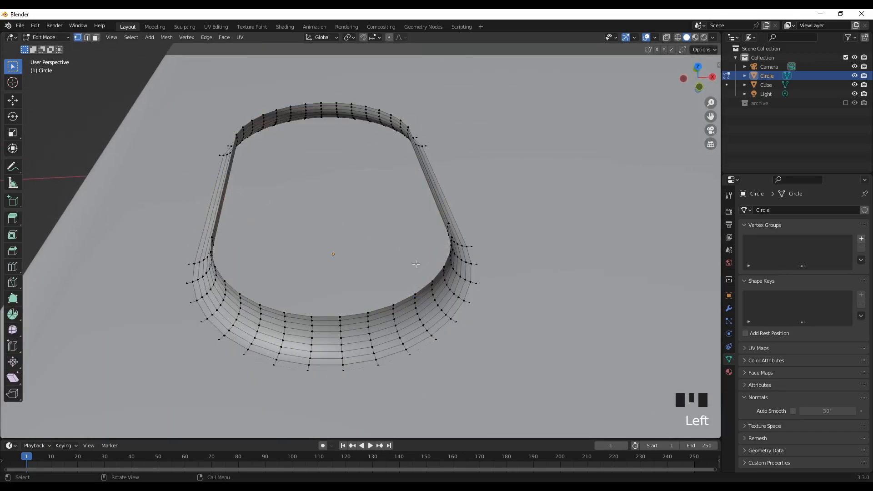
left_click(86, 37)
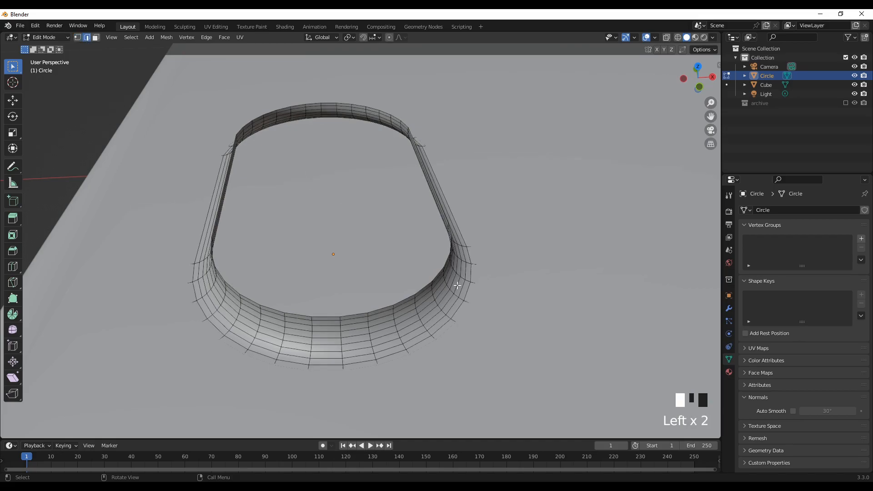
middle_click_drag(458, 285, 427, 273)
scroll(428, 273, "up", 2)
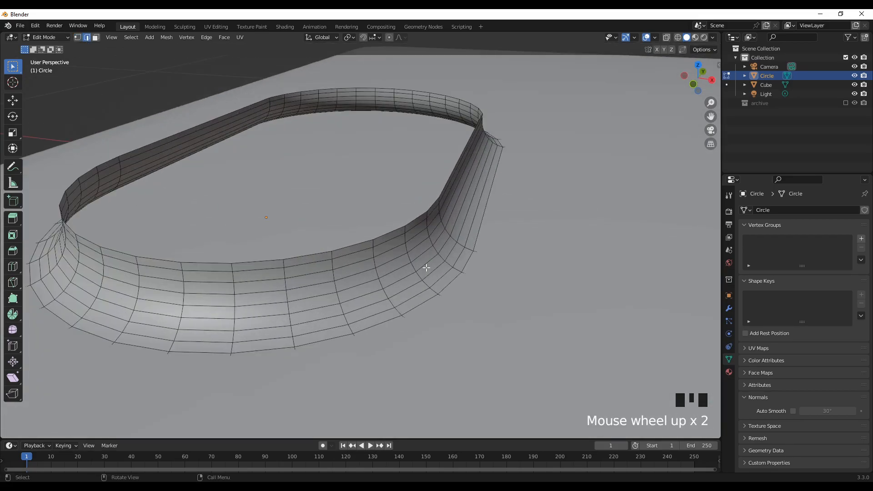
left_click(415, 218, "alt")
middle_click_drag(436, 253, 459, 257)
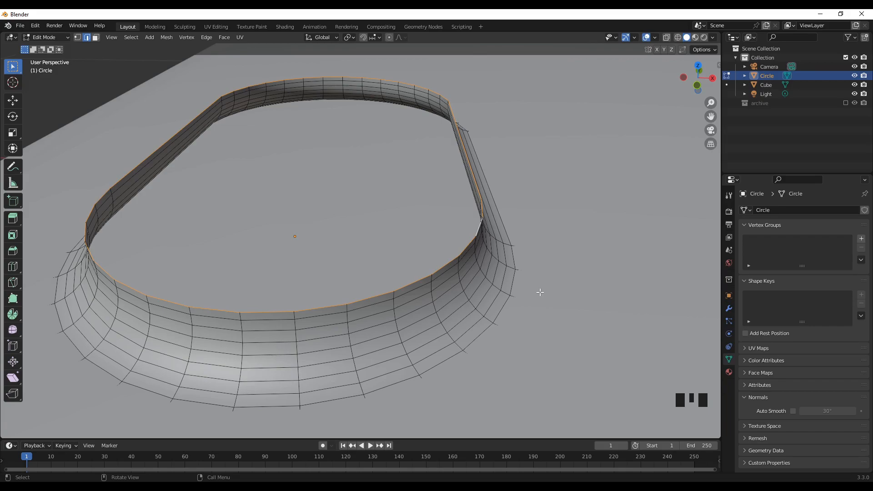
key("f")
Inset the oval's top face by about 0.031 m to form a thin rim.
middle_click_drag(537, 273, 536, 288)
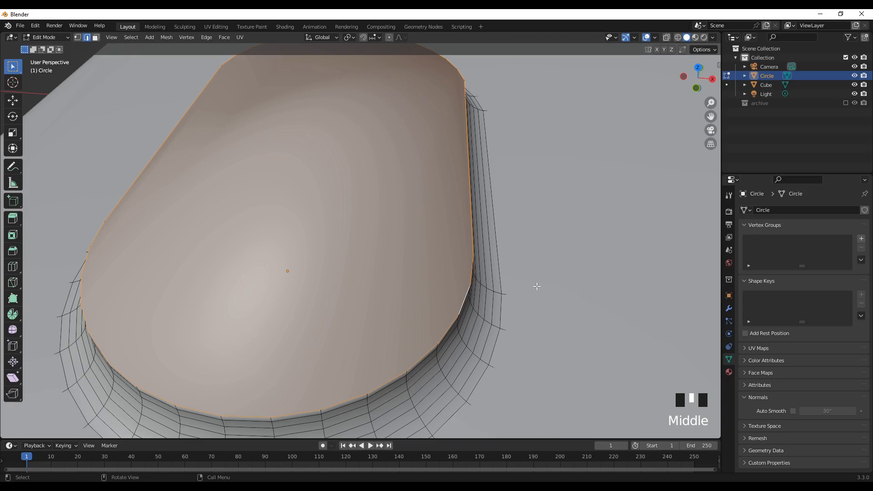
key("i")
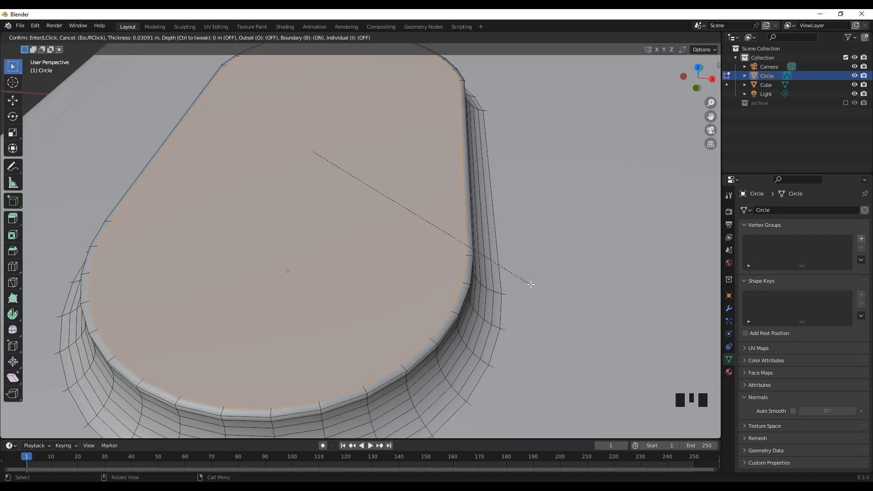
left_click(530, 283)
Extrude the inset face about 0.044 m down into the oval frame to form a recess.
middle_click_drag(517, 308, 539, 292)
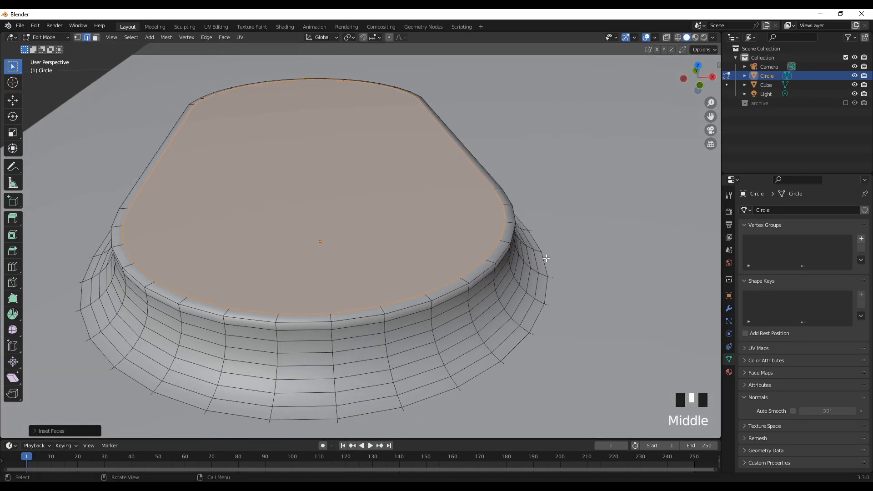
key("e")
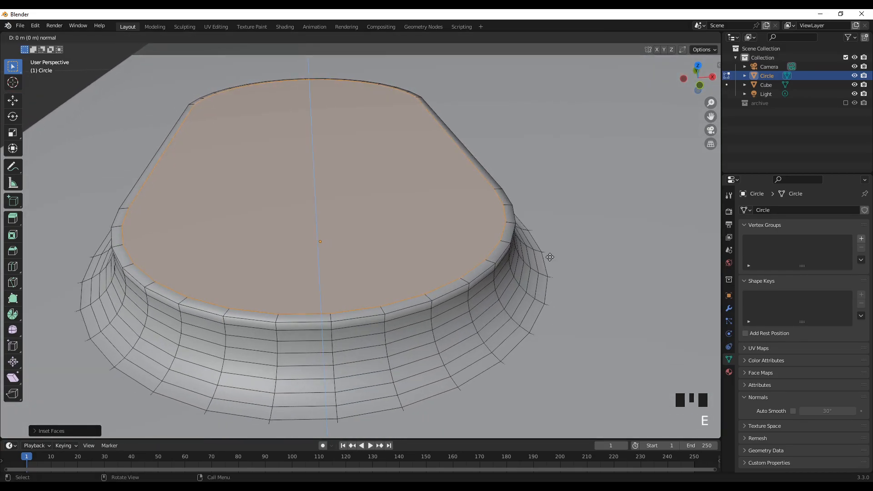
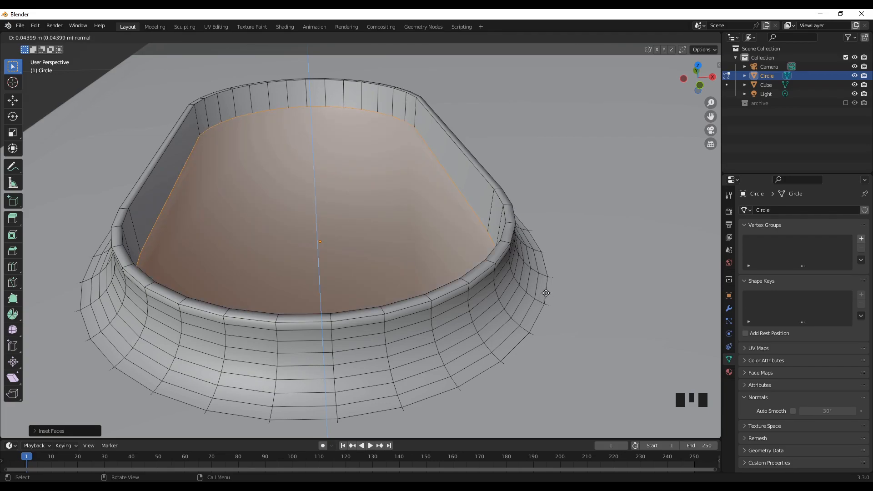
left_click(546, 293)
middle_click_drag(453, 270, 410, 275)
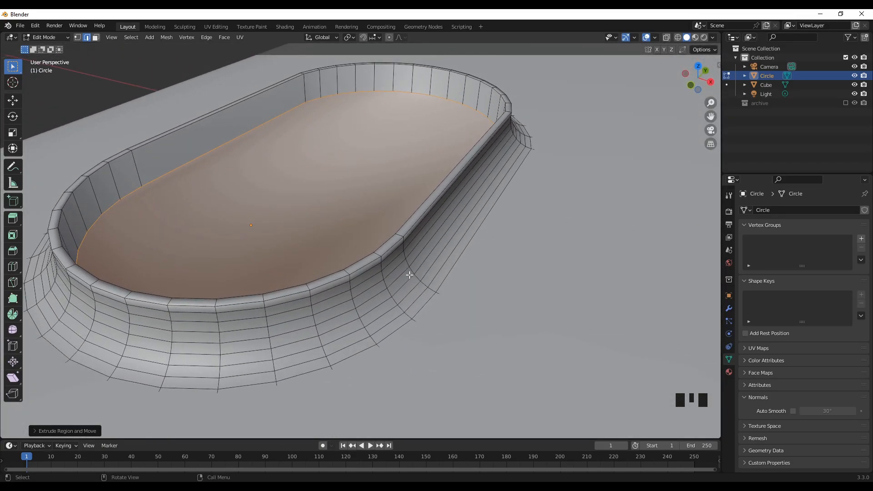
Enable Auto Smooth at 30° on the oval frame in Object Mode and check its shading.
key("Tab")
scroll(353, 272, "down", 3)
middle_click_drag(354, 272, 409, 285)
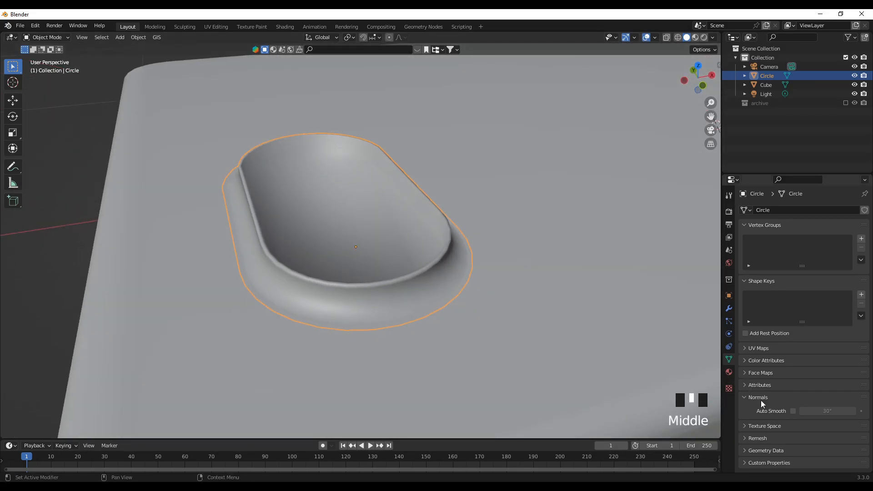
left_click(793, 411)
mouse_move(437, 300)
middle_mouse_down()
mouse_move(397, 322)
mouse_move(354, 315)
mouse_move(356, 302)
mouse_move(367, 318)
mouse_move(375, 313)
middle_mouse_up()
scroll(356, 303, "up", 1)
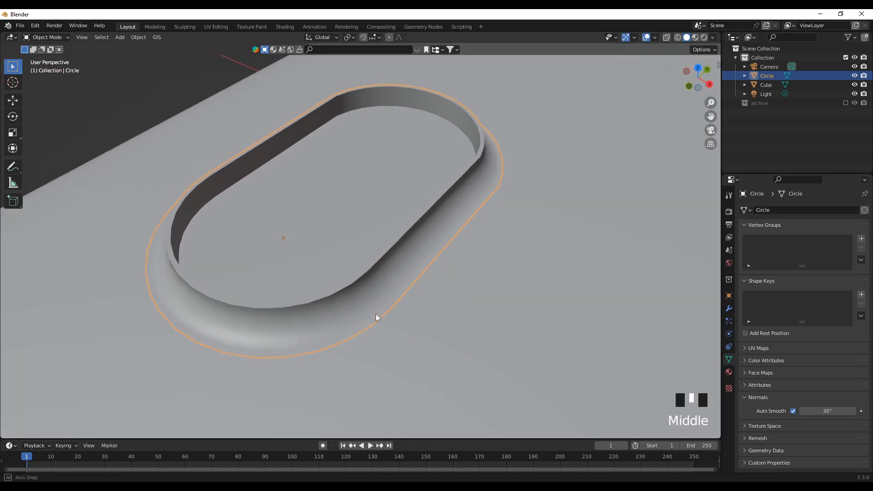
Snap the 3D cursor to the selected oval frame's origin.
left_click(348, 299)
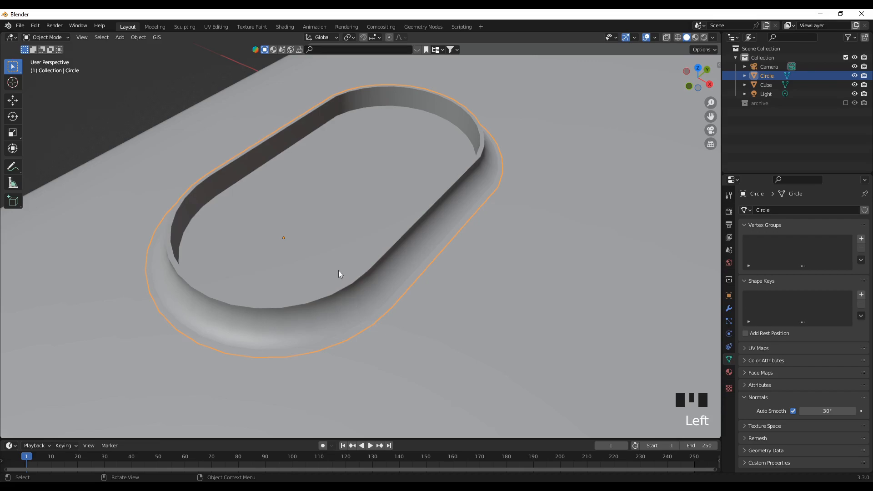
key("shift+s")
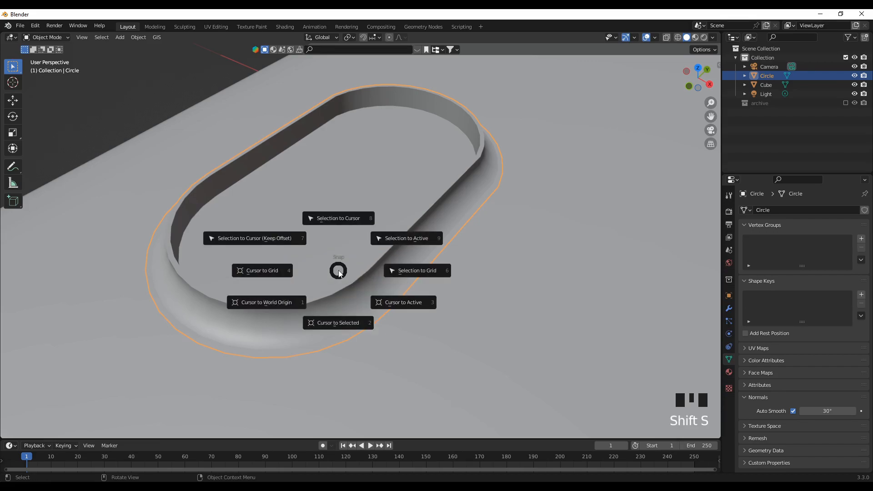
left_click(334, 324)
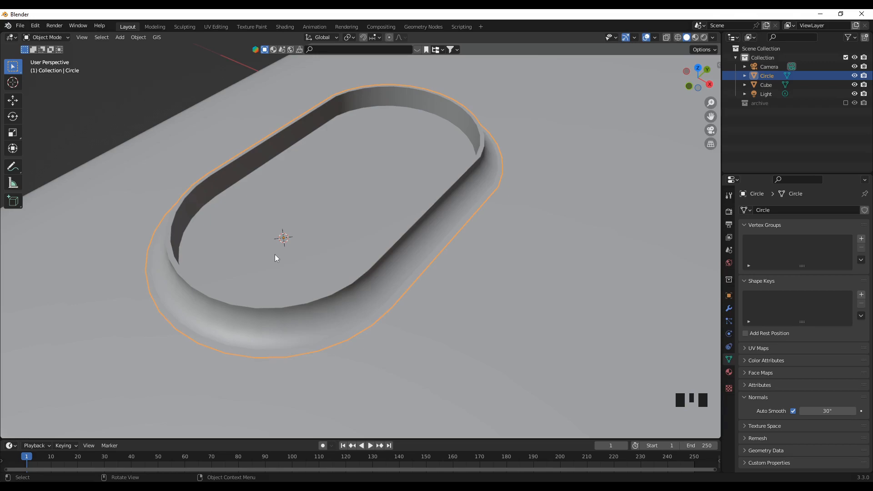
Add a UV sphere at the 3D cursor and scale it down to fit inside the oval recess.
key("shift+a")
mouse_move(274, 255)
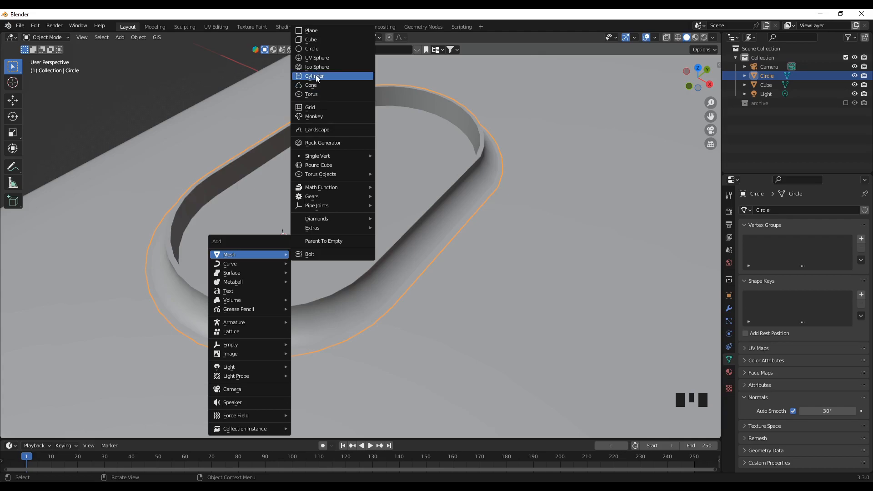
left_click(315, 58)
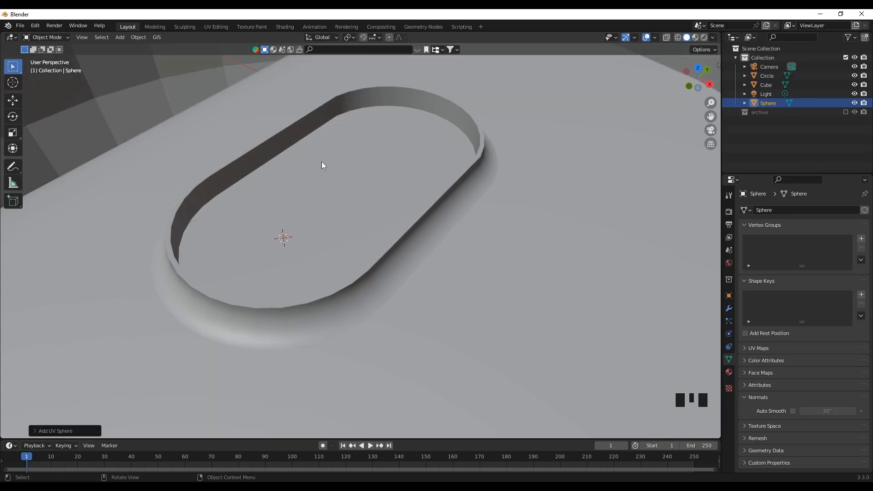
key("s")
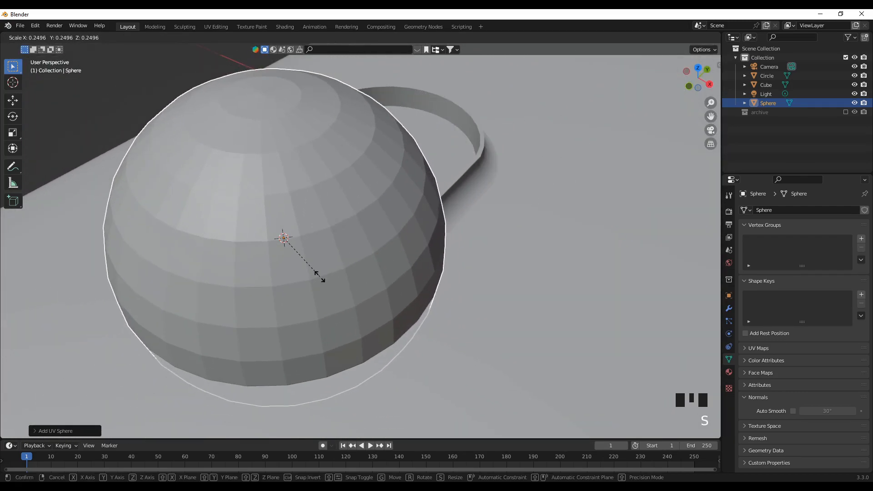
left_click(289, 244)
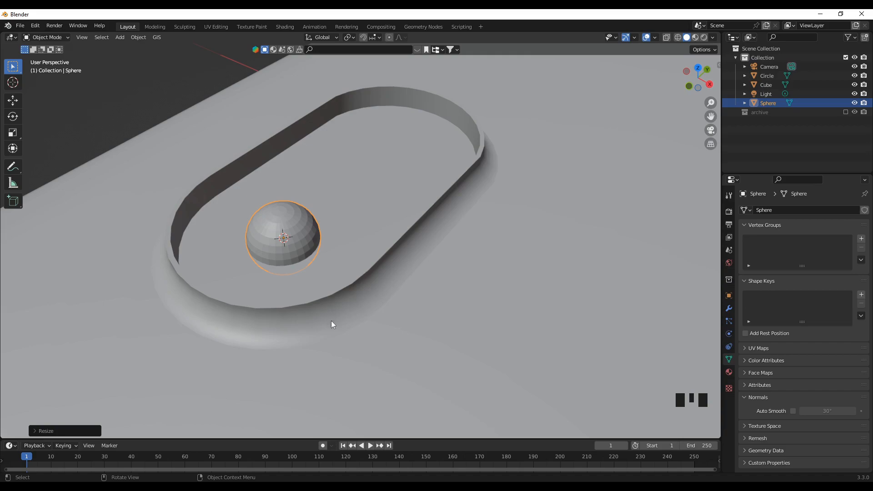
Scale the UV sphere in the oval recess down uniformly to about 0.62 of its size.
key("s")
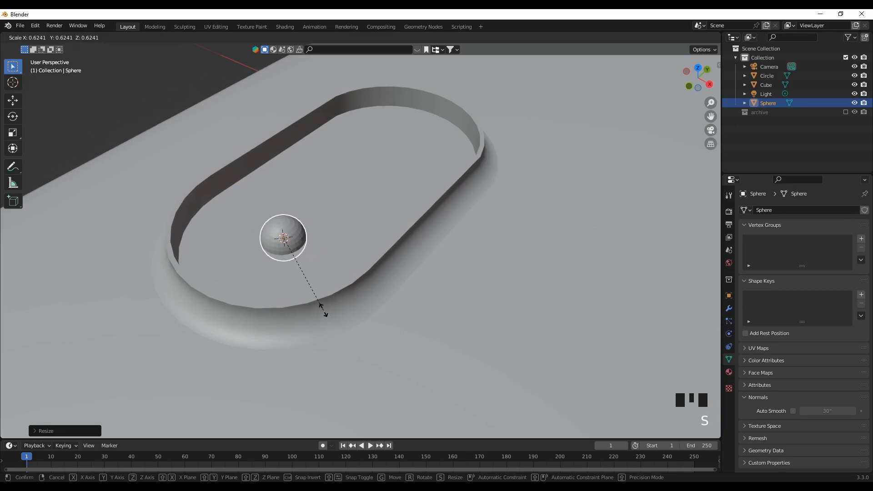
left_click(323, 310)
middle_click_drag(347, 327, 355, 287)
scroll(356, 282, "up", 3)
scroll(356, 284, "down", 1)
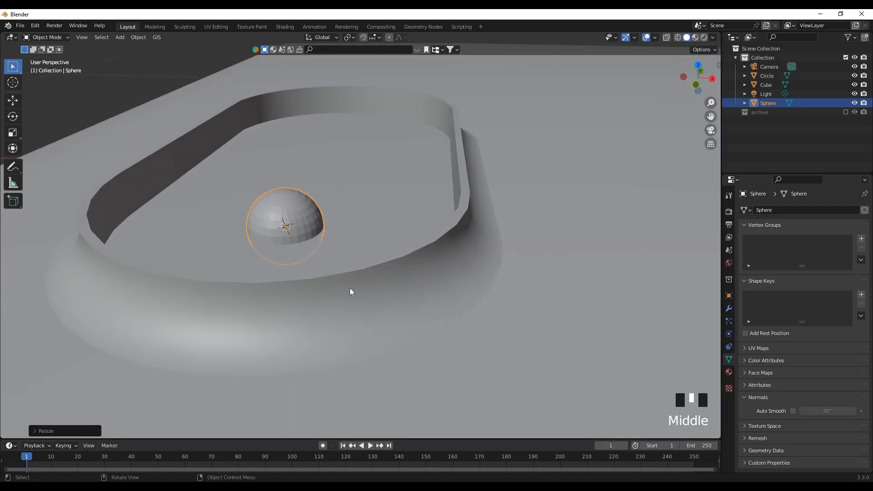
Flatten the sphere along the Z axis into a low, lens-like dome.
key("s")
key("z")
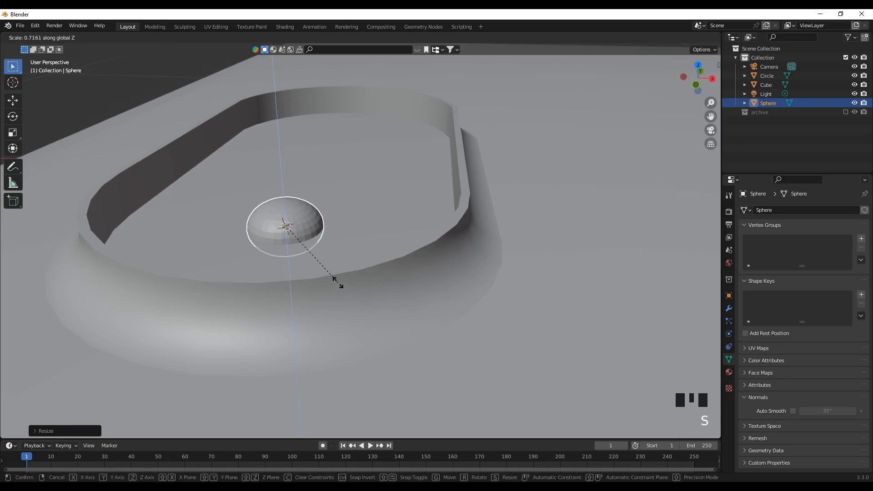
left_click(326, 267)
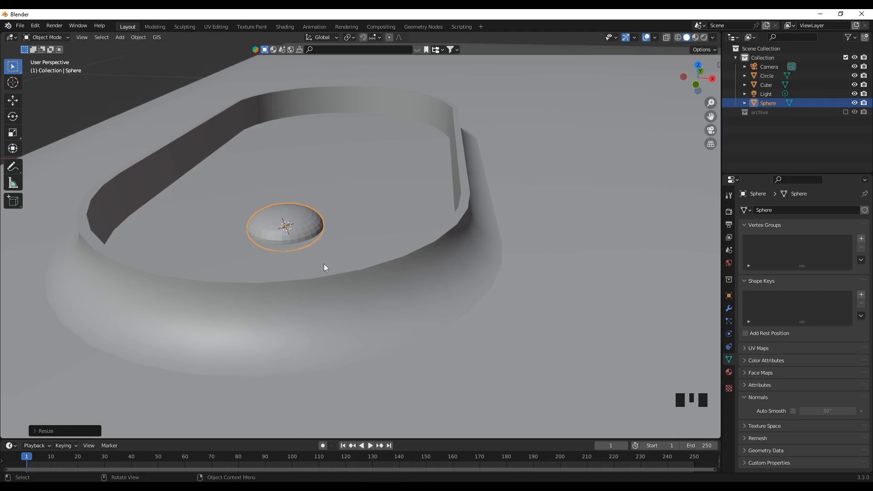
middle_click_drag(365, 267, 310, 346)
scroll(287, 316, "down", 5)
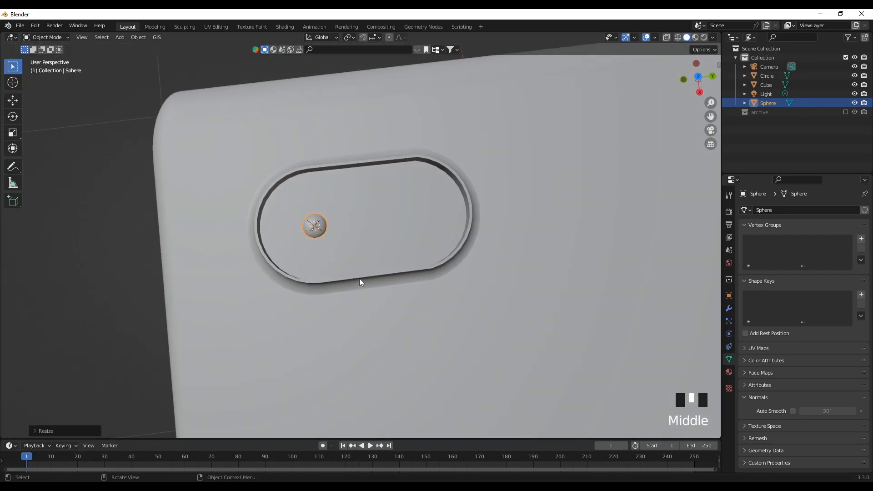
Scale the flattened sphere down slightly more in all axes and check its size inside the oval recess.
scroll(353, 282, "up", 2)
scroll(353, 282, "up", 1)
key("s")
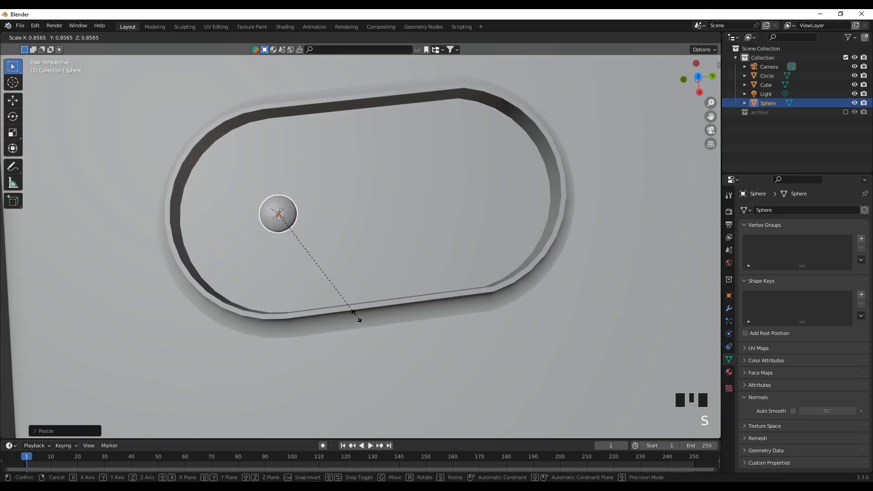
left_click(310, 321)
mouse_move(311, 321)
middle_mouse_down()
mouse_move(343, 315)
mouse_move(384, 281)
mouse_move(425, 267)
mouse_move(296, 337)
mouse_move(317, 329)
middle_mouse_up()
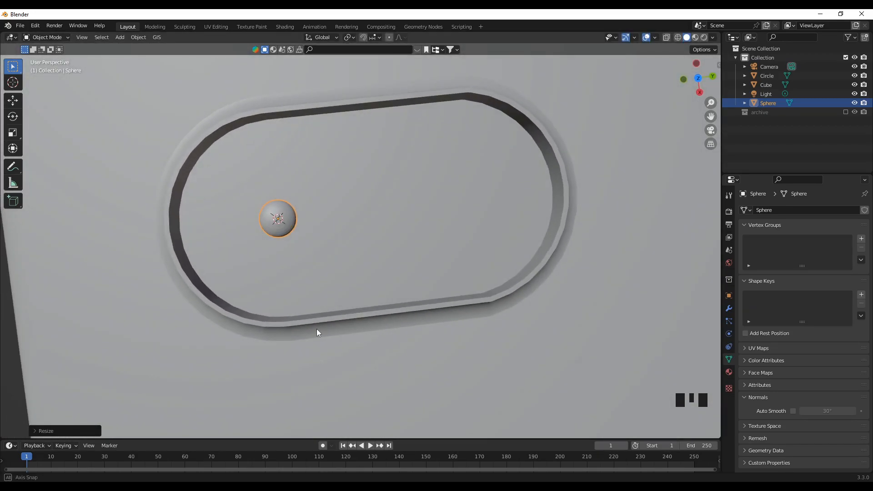
scroll(298, 317, "down", 3)
middle_click_drag(290, 294, 325, 248)
scroll(317, 242, "up", 4)
key("KP_Decimal")
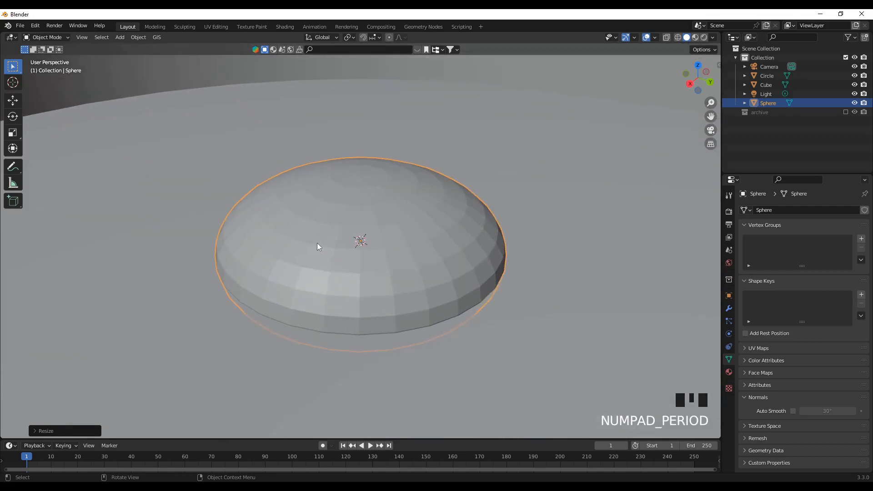
scroll(223, 326, "down", 2)
middle_click_drag(242, 319, 369, 357)
scroll(370, 360, "down", 4)
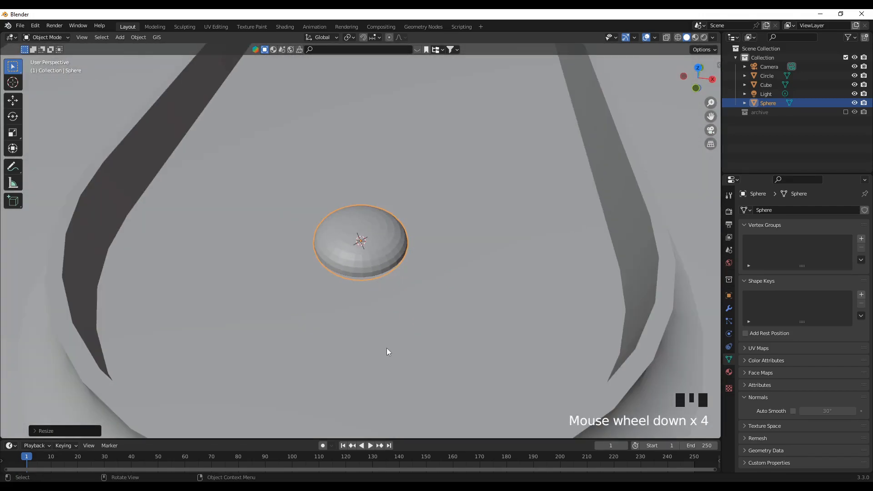
Duplicate the whole sphere mesh in place in Edit Mode and scale the copy to about 0.53 inside the original.
key("Tab")
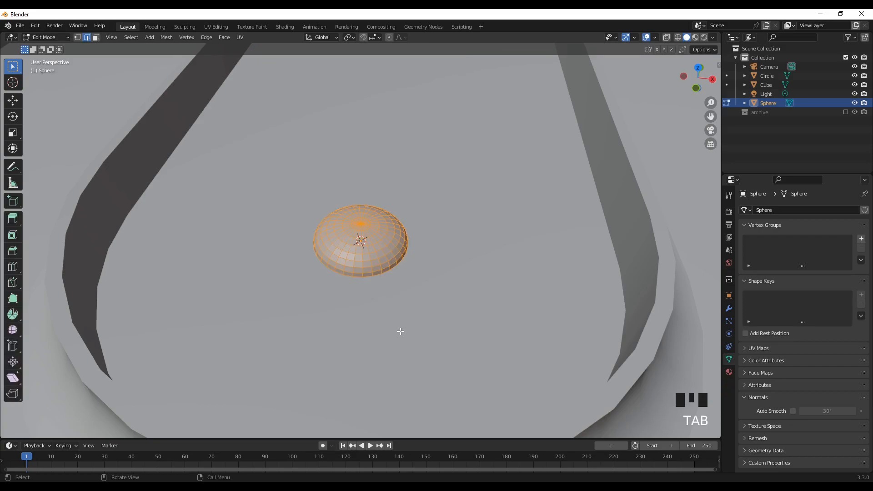
left_click(678, 37)
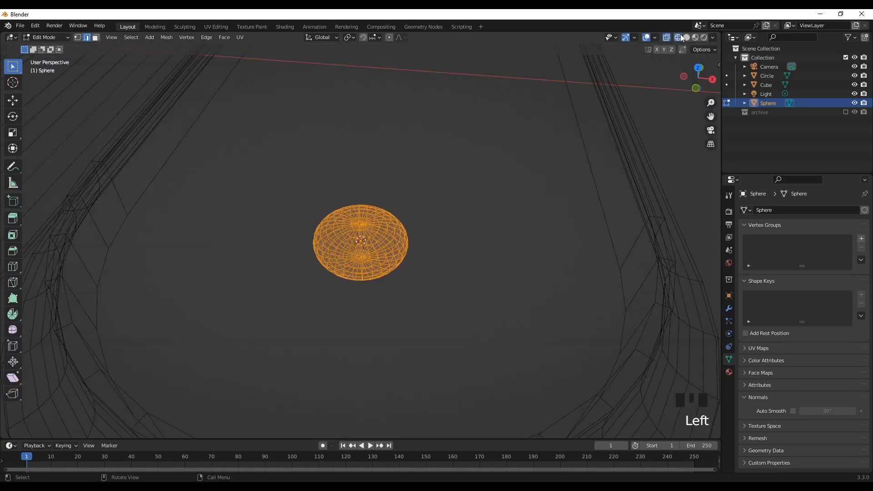
left_click(78, 38)
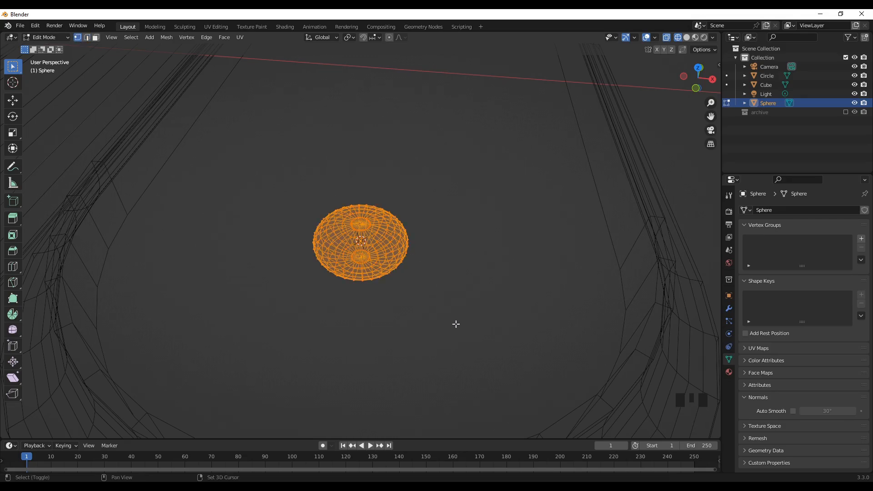
key("shift+d")
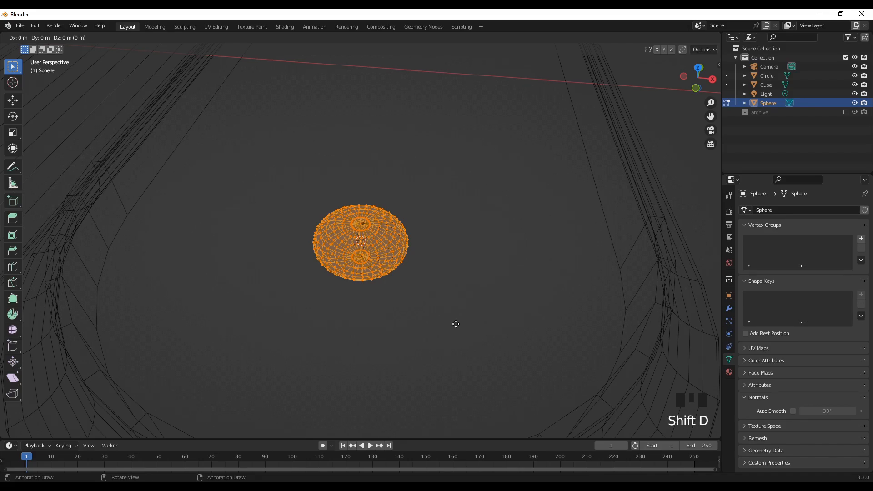
right_click(456, 324)
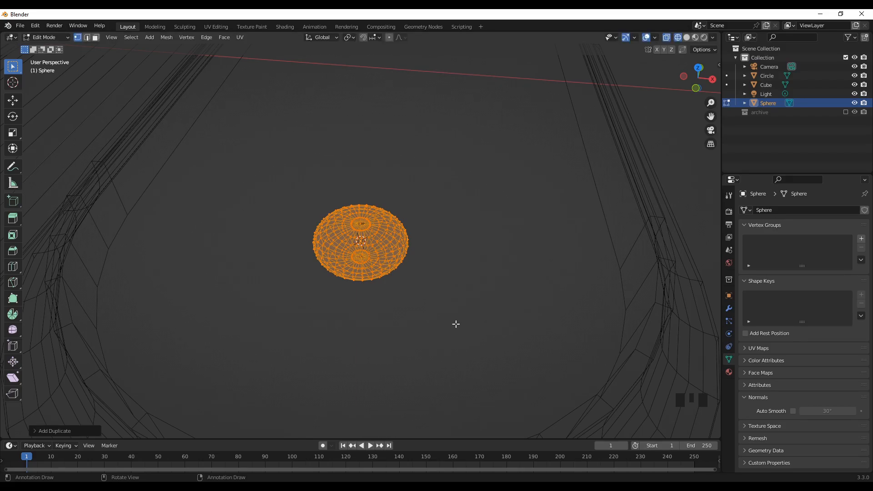
key("s")
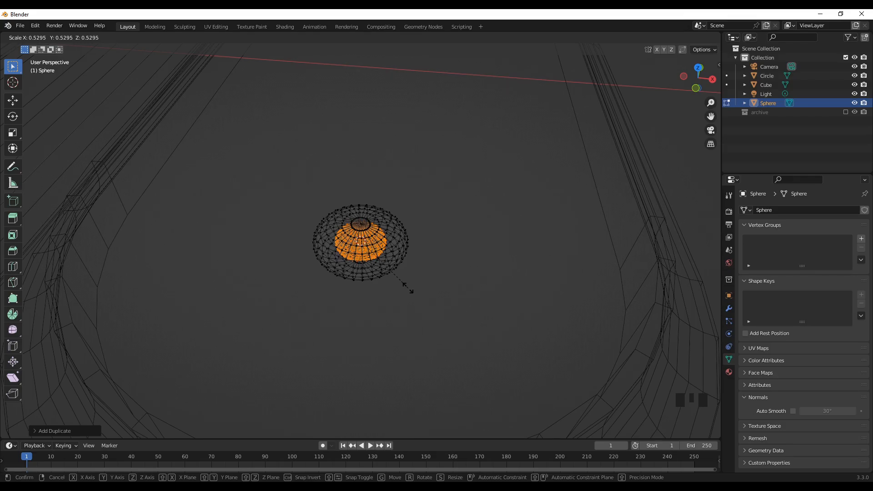
left_click(408, 288)
scroll(407, 287, "down", 2)
middle_click_drag(407, 287, 380, 256)
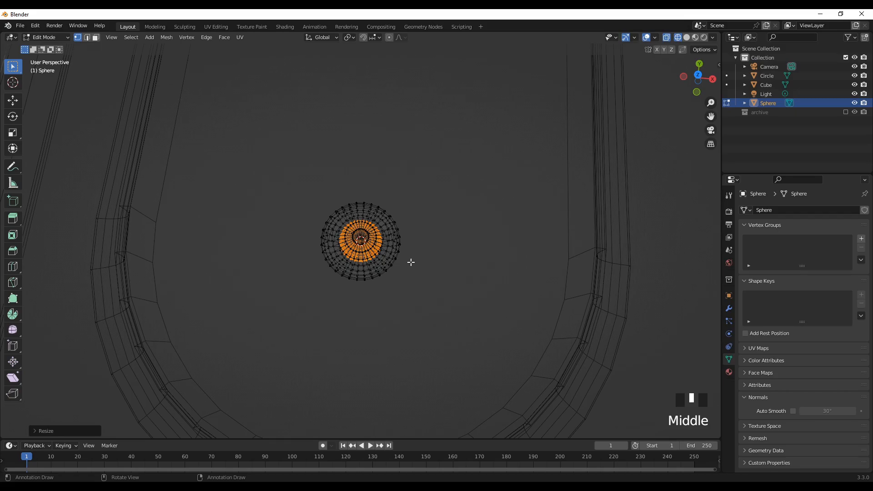
Return to Object Mode, turn off X-ray and restore solid shading to view the lens in the recess.
key("Tab")
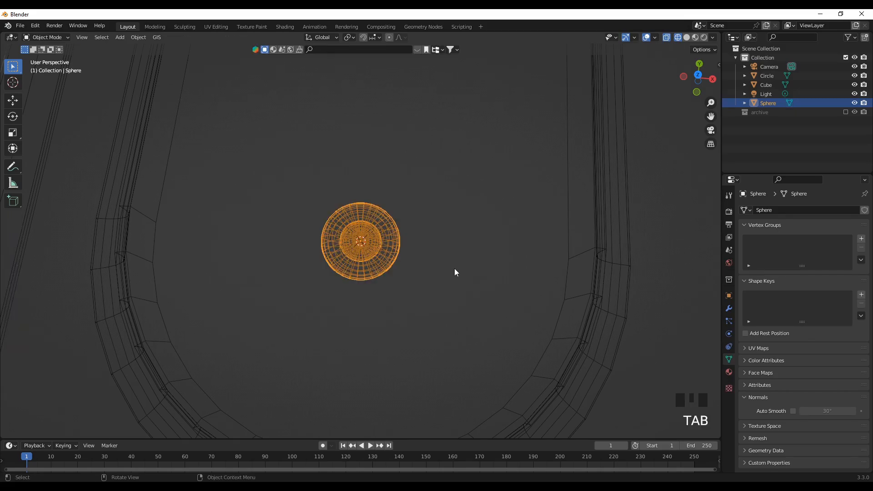
left_click(667, 38)
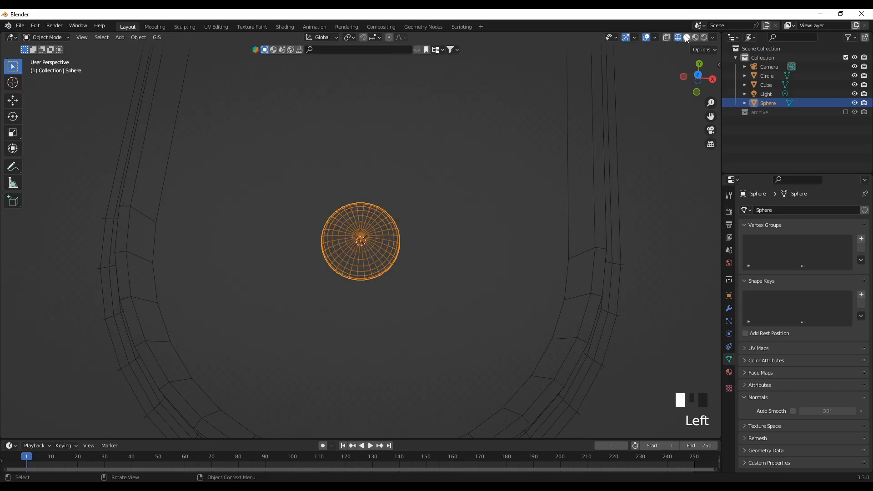
left_click(686, 38)
scroll(456, 242, "down", 2)
middle_click_drag(415, 282, 366, 268)
scroll(380, 275, "up", 3)
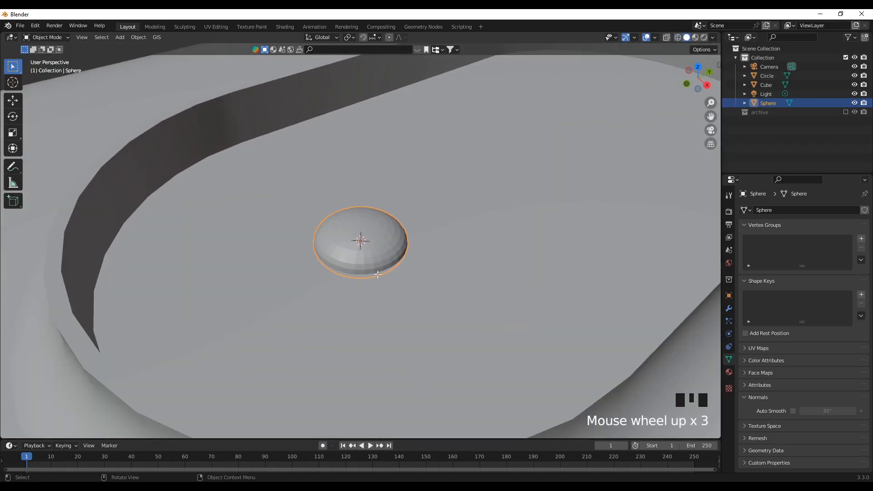
Extrude the edge loop around the flattened sphere's base and scale it outward into a wide disc within the recess.
key("Tab")
middle_click_drag(378, 276, 398, 296)
scroll(388, 300, "up", 2)
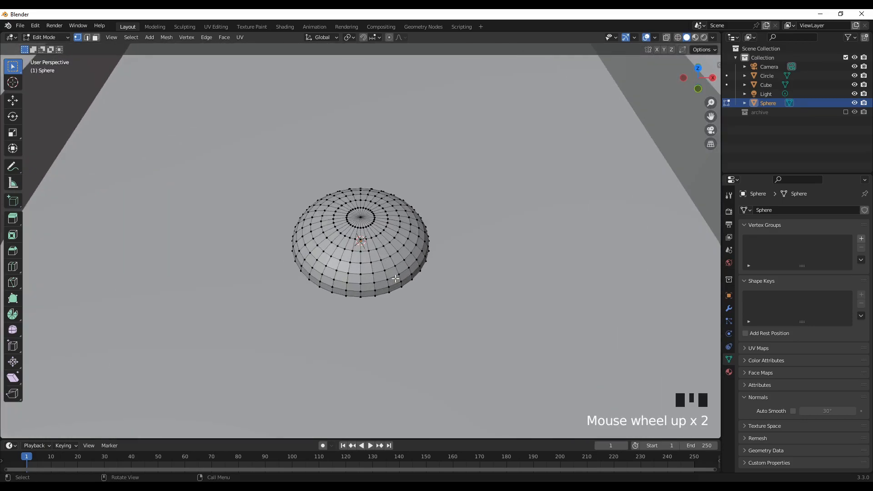
scroll(391, 309, "up", 1)
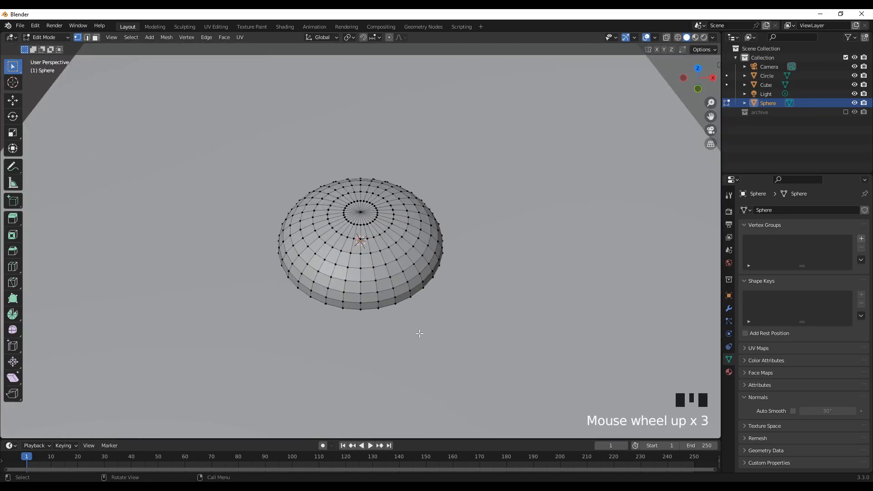
left_click(396, 305, "alt")
left_click(396, 306, "alt")
middle_click_drag(431, 333, 428, 351)
scroll(460, 337, "down", 5)
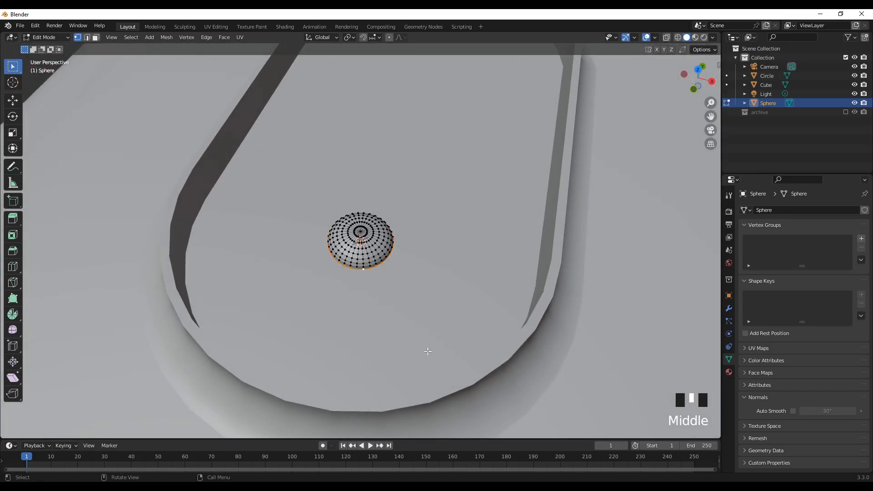
key("e")
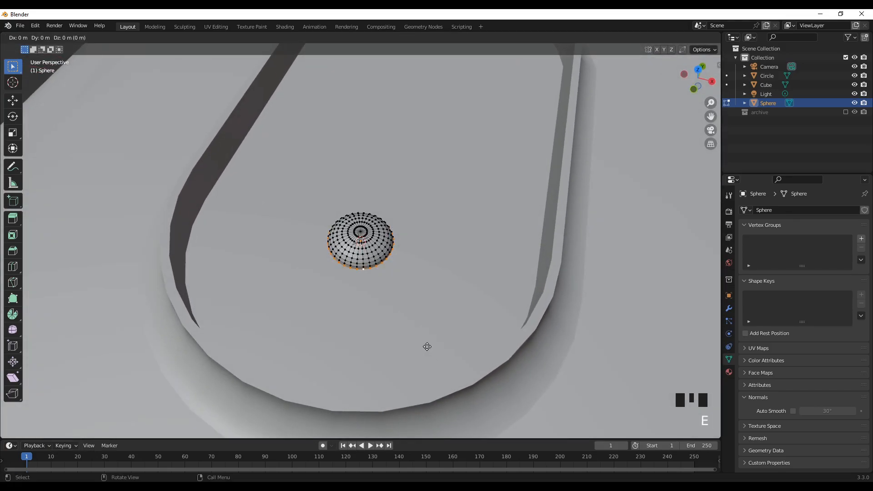
key("s")
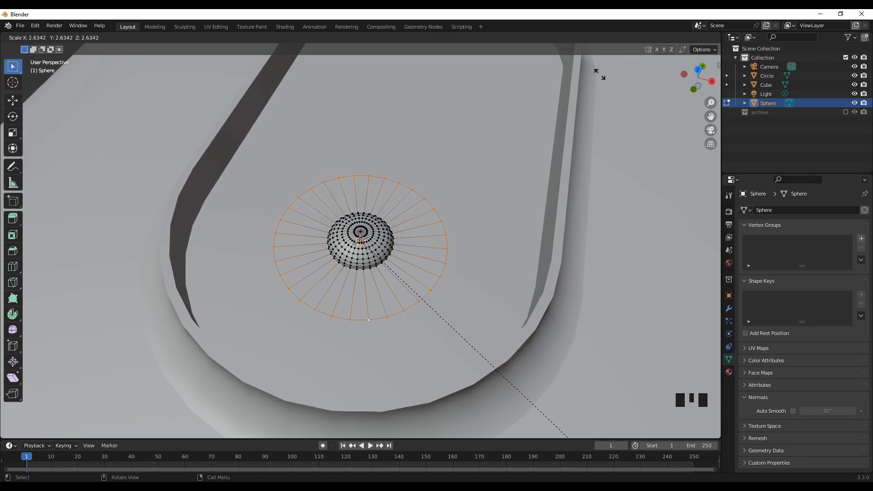
left_click(669, 184)
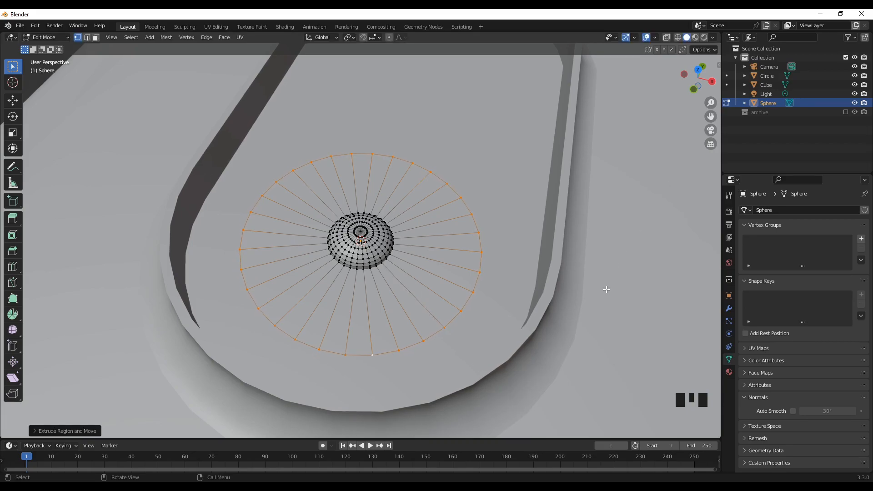
Raise the disc's outer loop along Z to form a funnel just below the frame's rim, checking it from the front in X-ray.
mouse_move(607, 290)
middle_mouse_down()
mouse_move(595, 315)
mouse_move(599, 304)
middle_mouse_up()
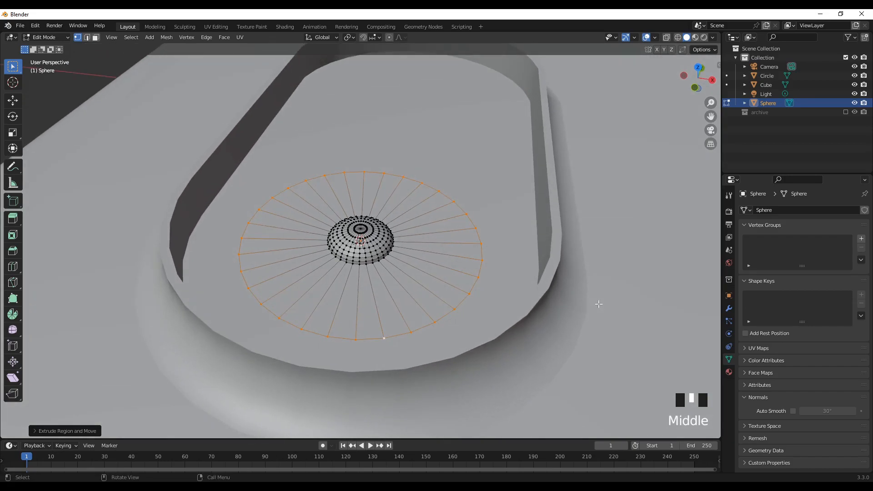
key("g")
key("z")
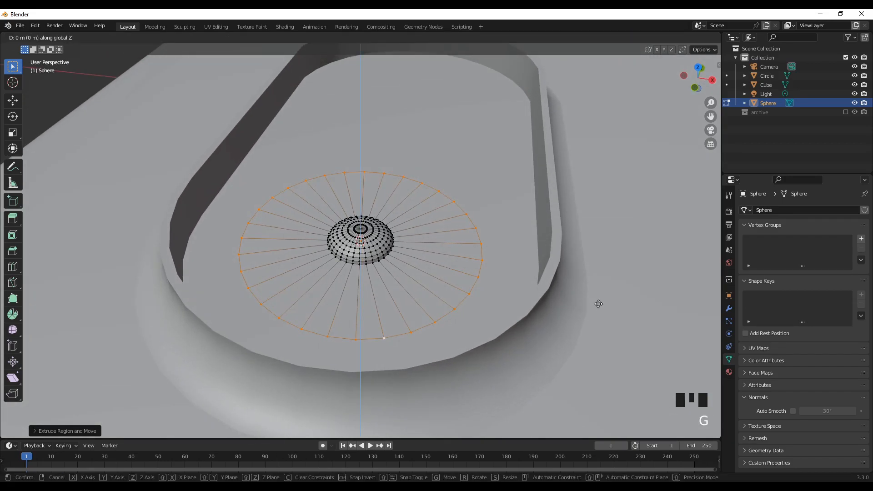
left_click(596, 277)
key("KP_1")
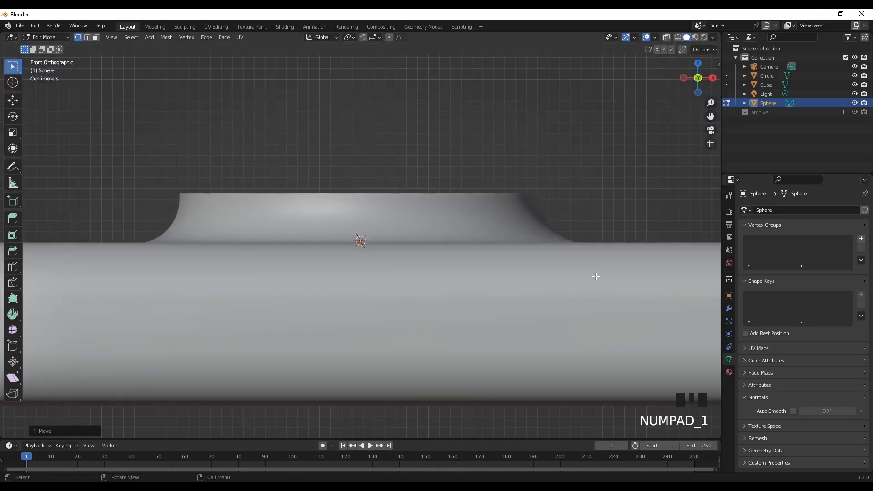
key("alt+z")
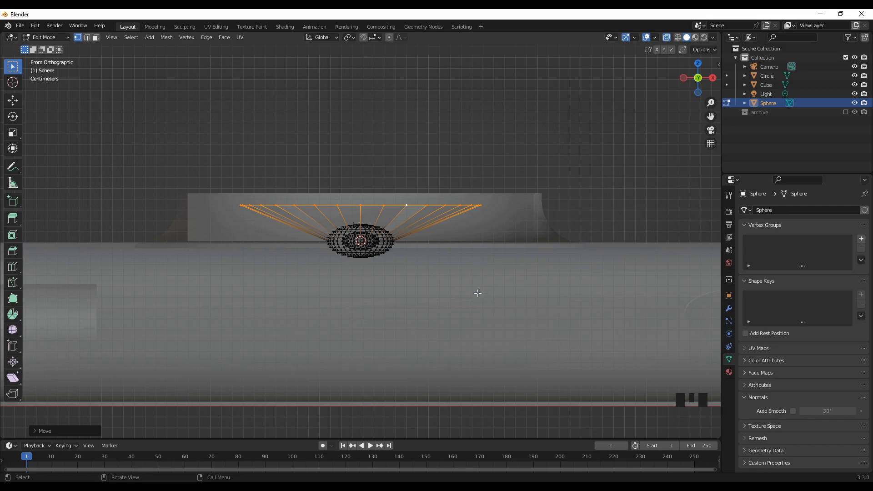
middle_click_drag(459, 285, 429, 331)
key("alt+z")
Extrude the funnel's outer edge loop and scale it outward to about 1.14 to form a narrow rim.
middle_click_drag(412, 303, 433, 292)
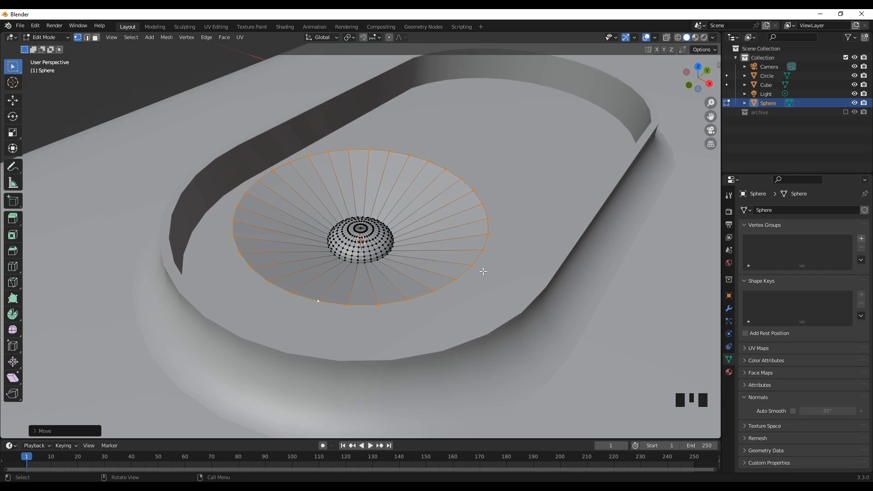
key("e")
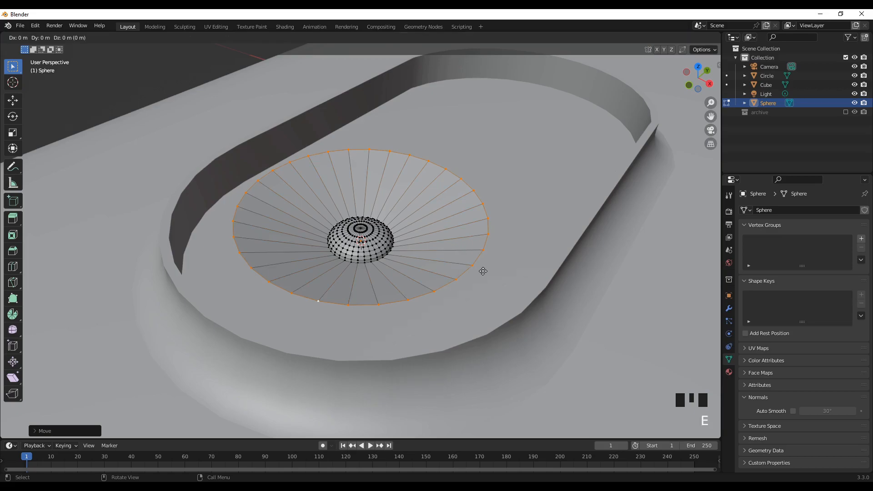
key("s")
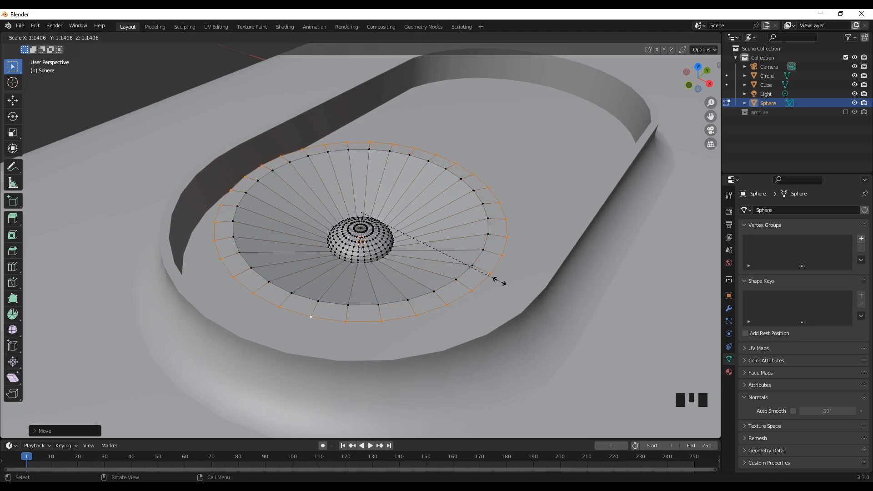
left_click(505, 283)
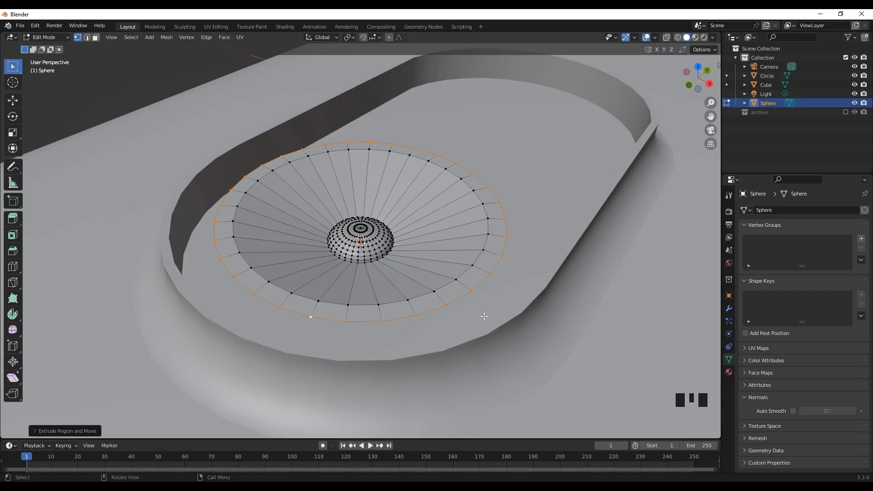
Extrude the lens rim's outer edge loop down about 0.014 m along Z and scale it inward to about 0.915.
middle_click_drag(497, 313, 423, 258)
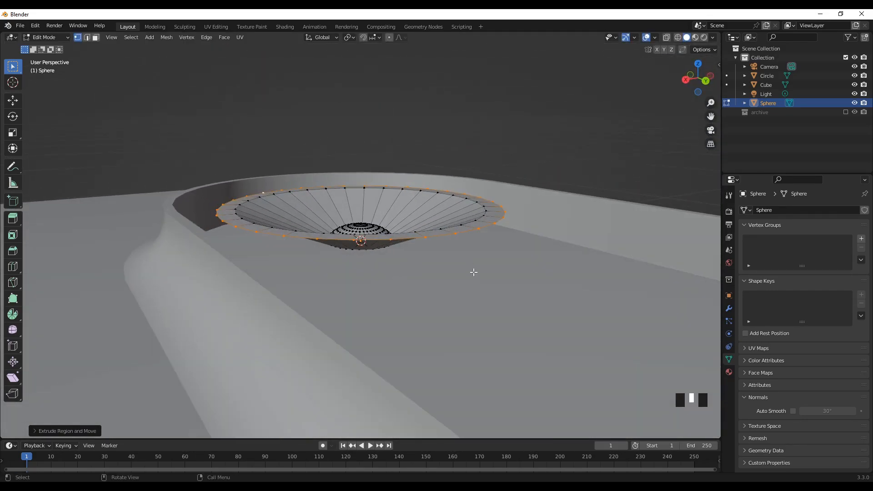
key("e")
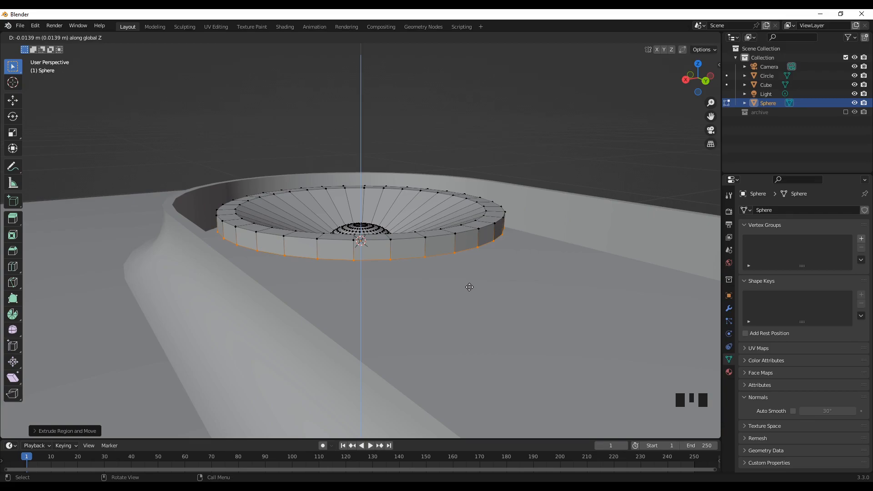
left_click(469, 288)
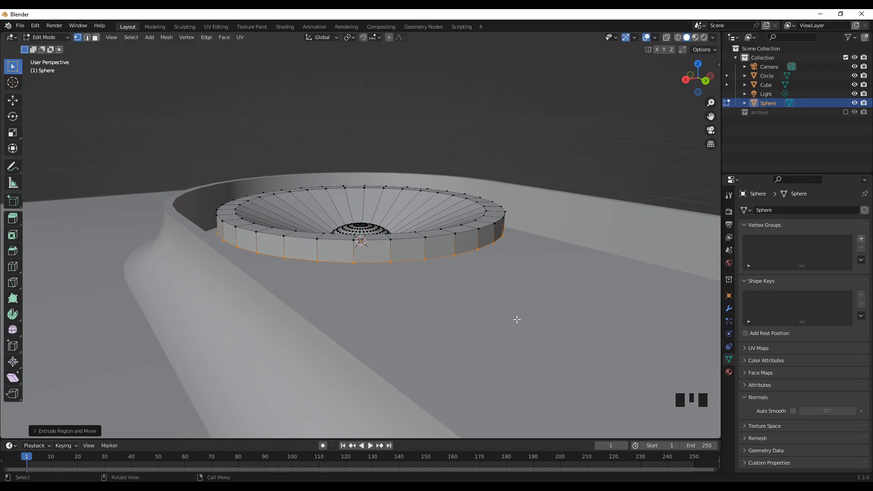
key("s")
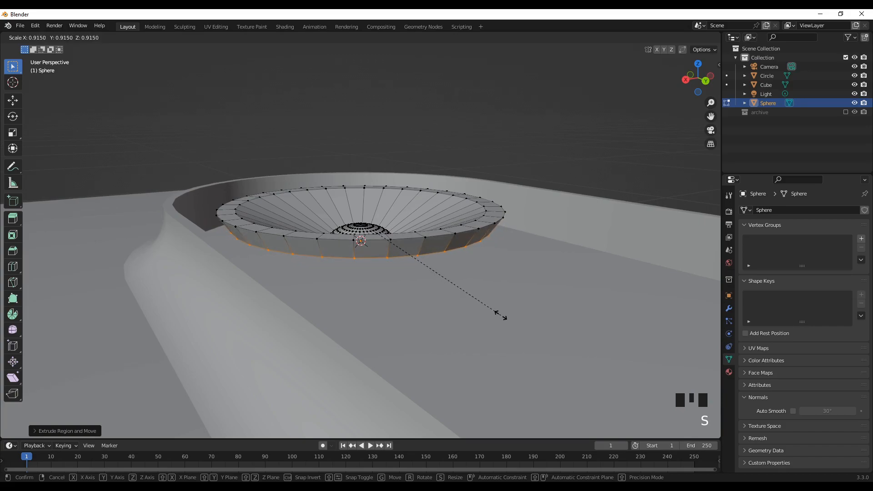
left_click(501, 316)
Extrude the lower loop outward to a scale of about 1.21 as a ledge, and extrude its outer edge down along Z.
middle_click_drag(460, 325, 468, 336)
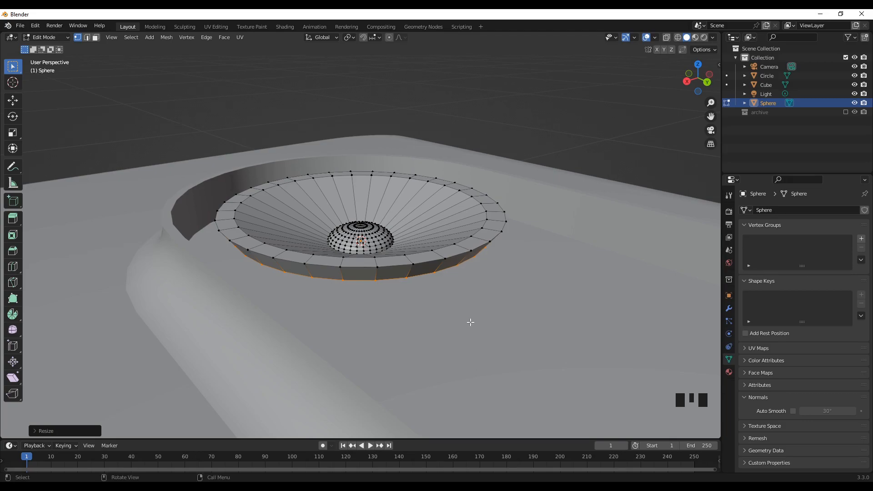
key("e")
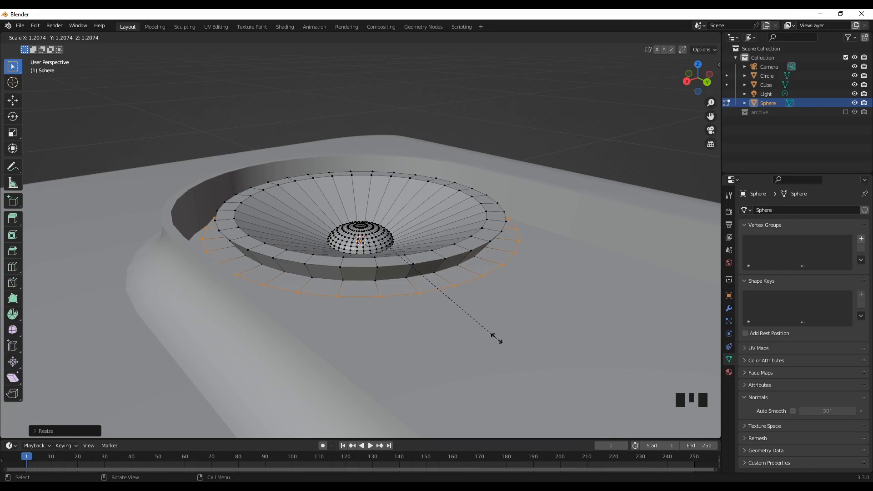
left_click(497, 340)
middle_click_drag(360, 306, 393, 305)
key("e")
key("z")
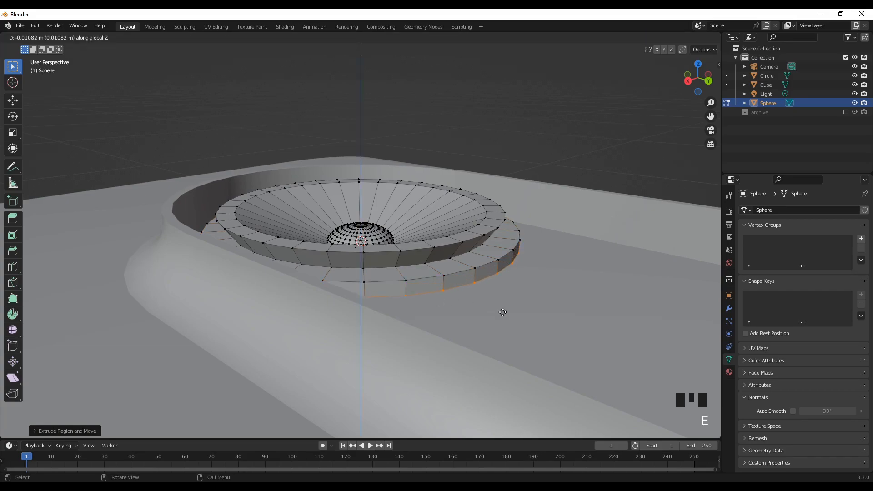
left_click(503, 322)
Duplicate the entire lens mesh and move the copy along Y into the empty end of the camera recess.
middle_click_drag(413, 303, 450, 329)
middle_click_drag(402, 317, 469, 303)
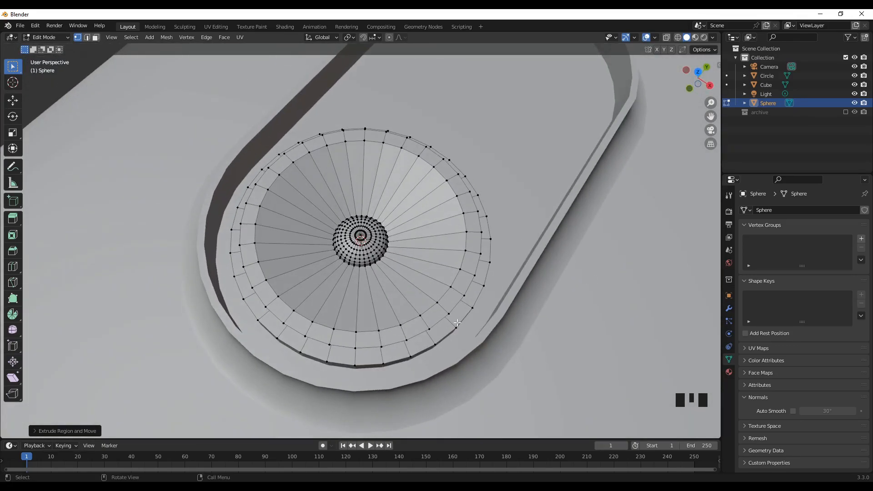
scroll(468, 303, "down", 3)
key("a")
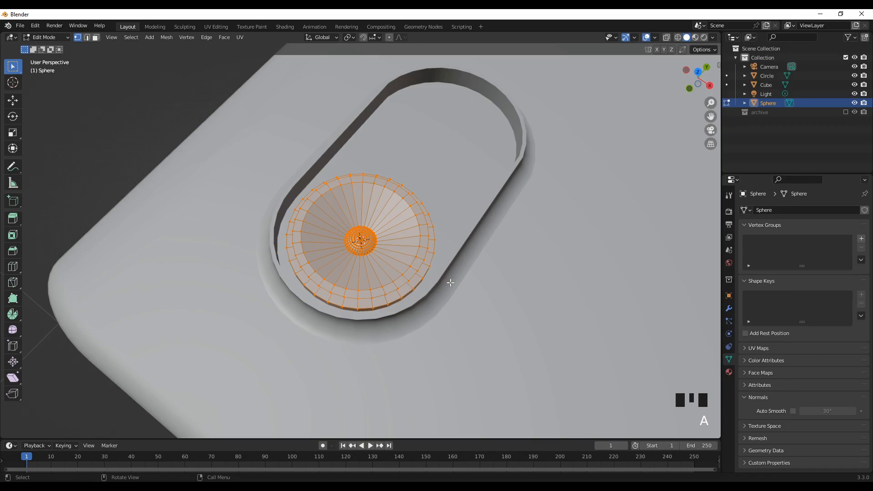
key("shift+d")
right_click(450, 282)
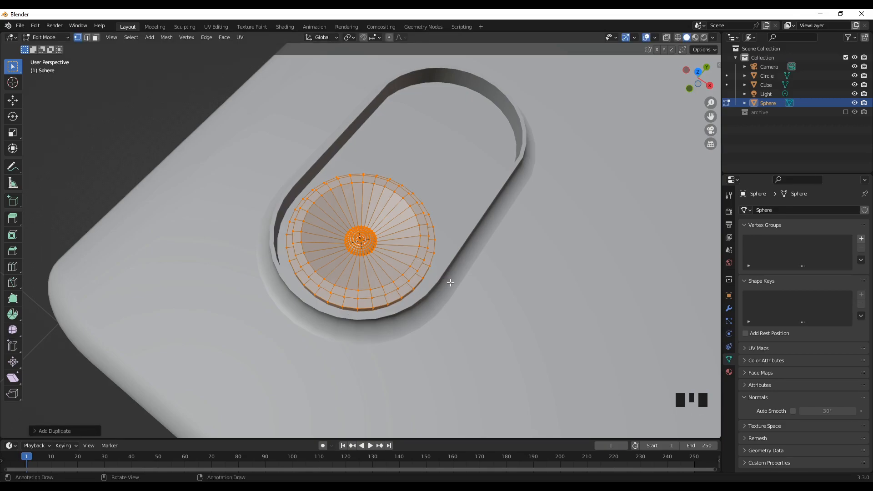
key("g")
key("y")
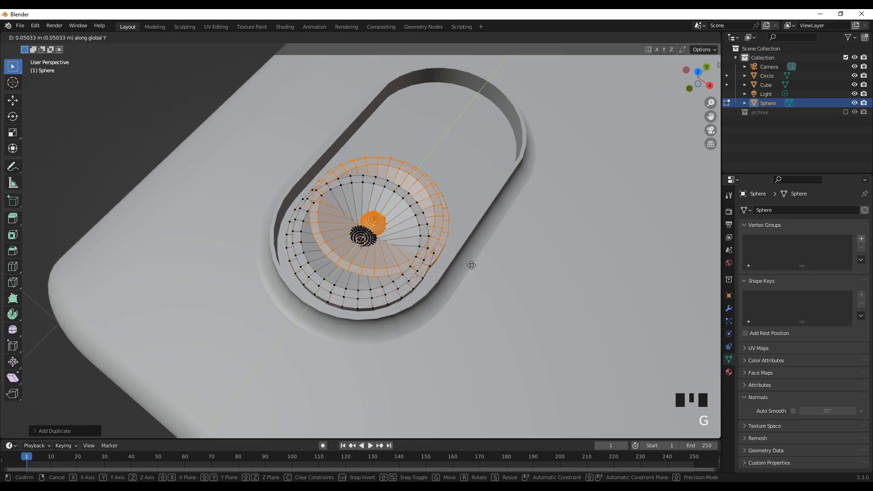
left_click(546, 195)
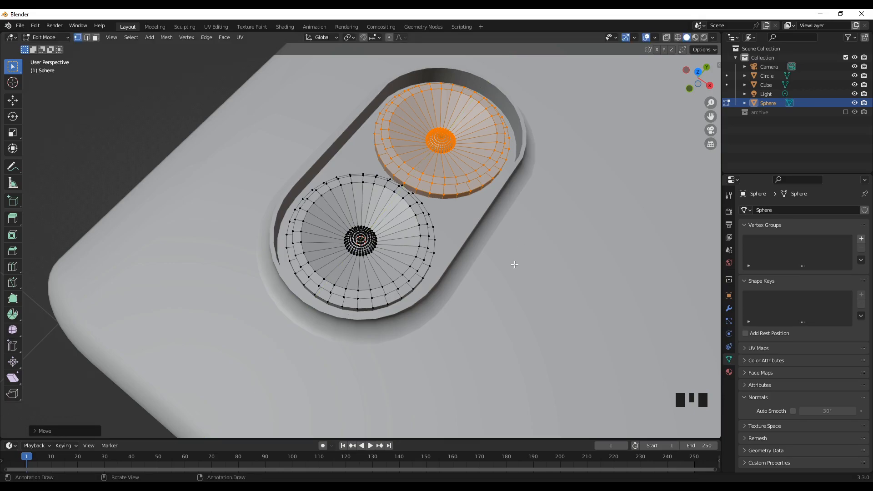
In top view, shift the duplicated lens about 0.006 m further along Y toward the recess's rounded end.
key("KP_7")
scroll(498, 268, "down", 3)
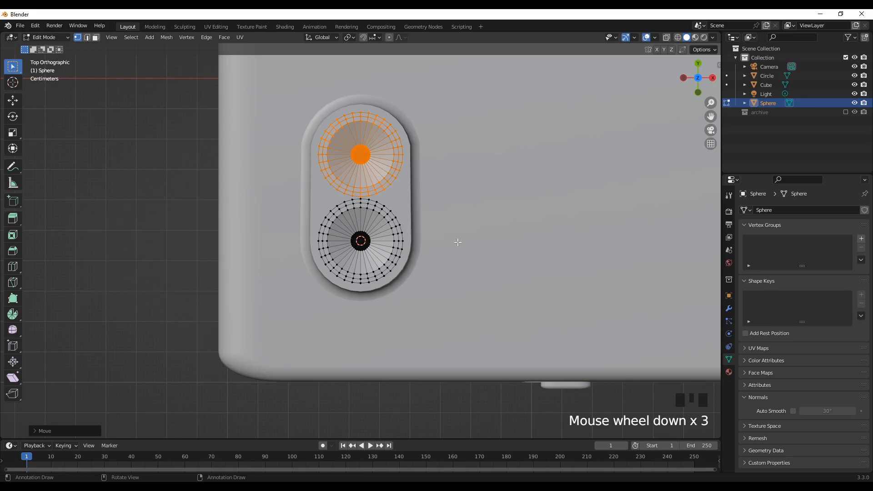
key("g")
key("y")
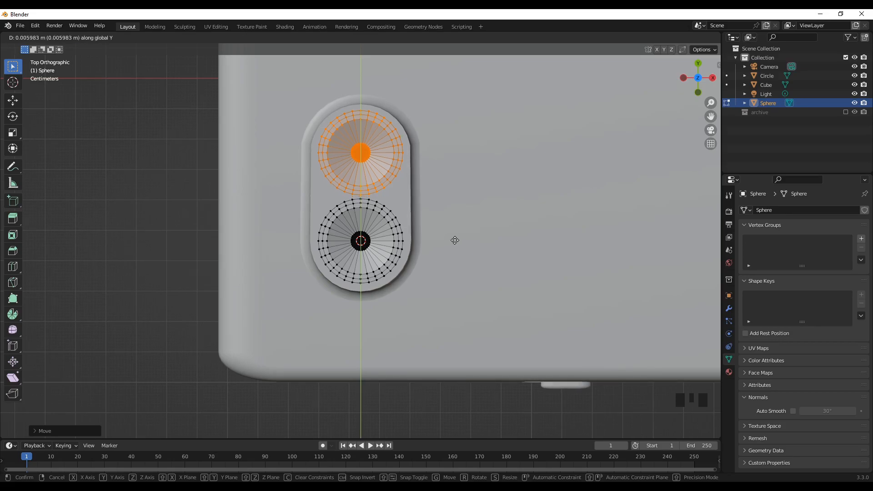
left_click(455, 240)
middle_click_drag(454, 241, 341, 129)
left_click(342, 86)
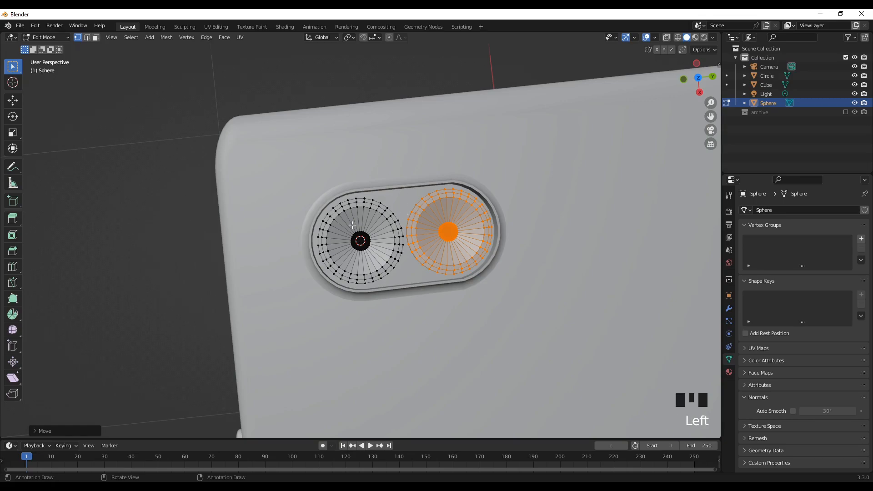
Return to Object Mode, shade the lens object smooth with Auto Smooth enabled, and deselect it.
key("Tab")
left_click(159, 219)
middle_click_drag(289, 326, 417, 297)
scroll(367, 270, "up", 3)
scroll(410, 261, "up", 3)
left_click(359, 259)
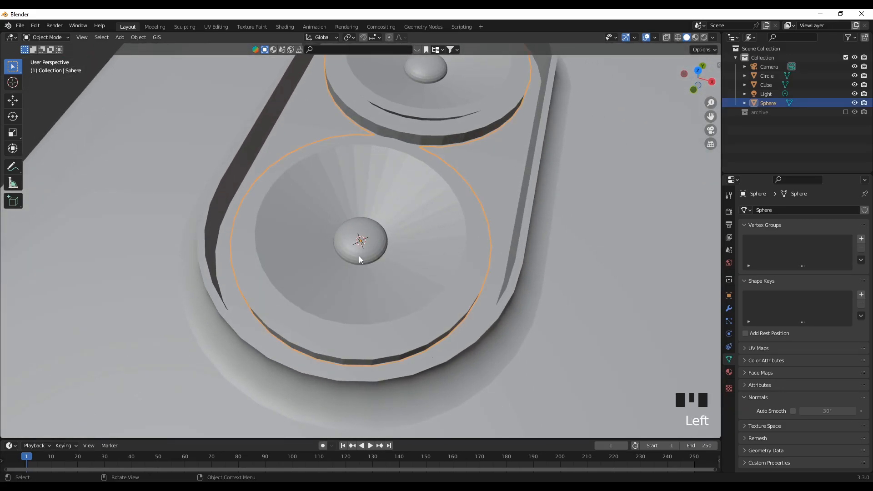
right_click(385, 263)
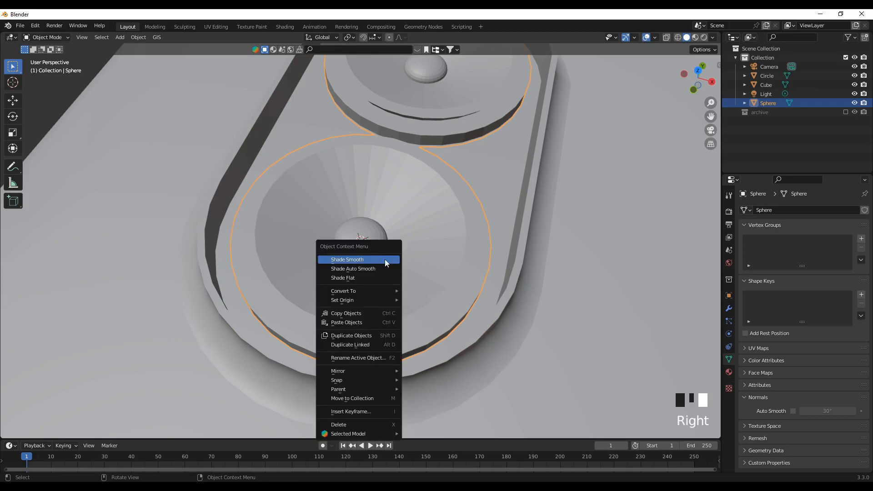
left_click(383, 259)
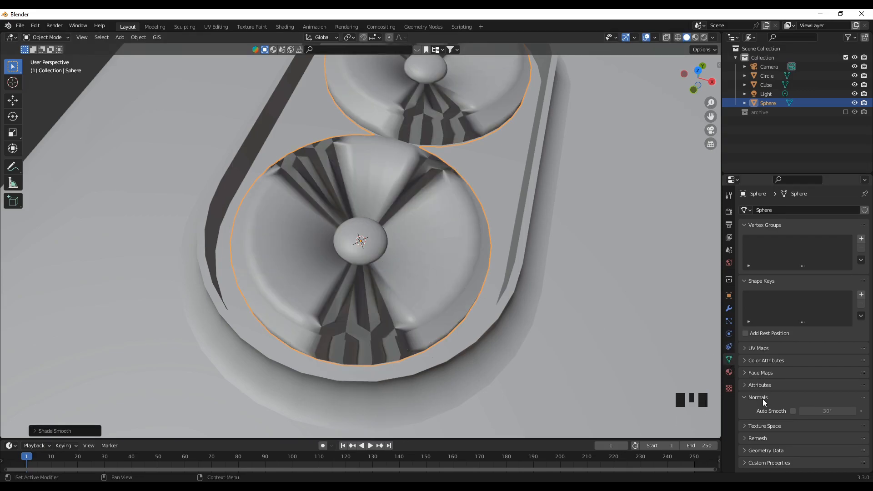
left_click(793, 411)
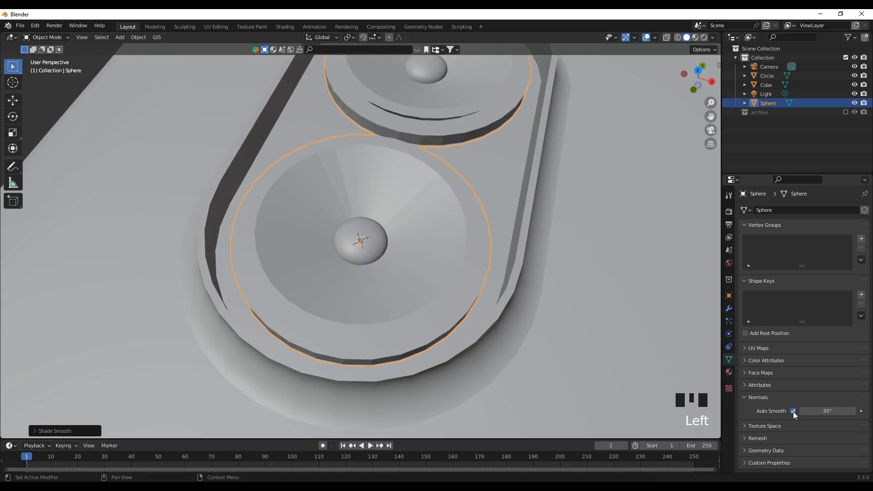
scroll(279, 223, "down", 2)
left_click(95, 143)
Examine both smoothed lenses inside the camera recess from several angles and distances.
middle_click_drag(426, 288, 225, 269)
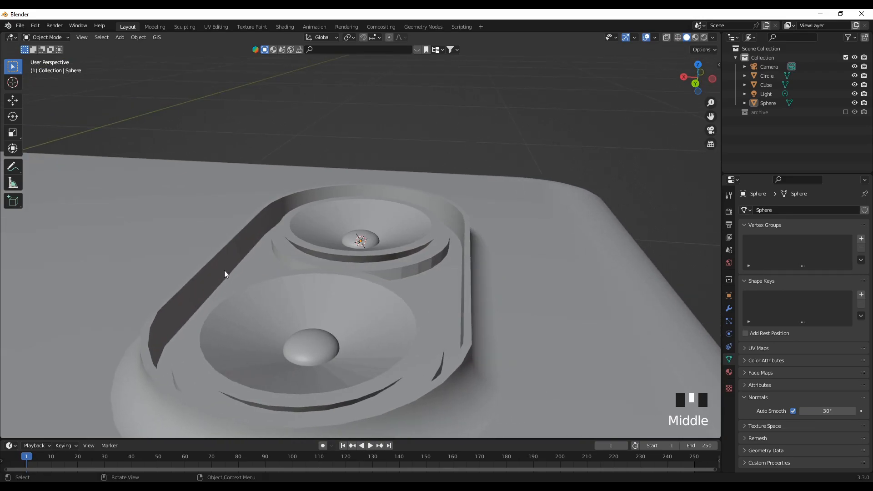
scroll(334, 306, "down", 2)
middle_click_drag(334, 306, 277, 266)
scroll(291, 239, "up", 2)
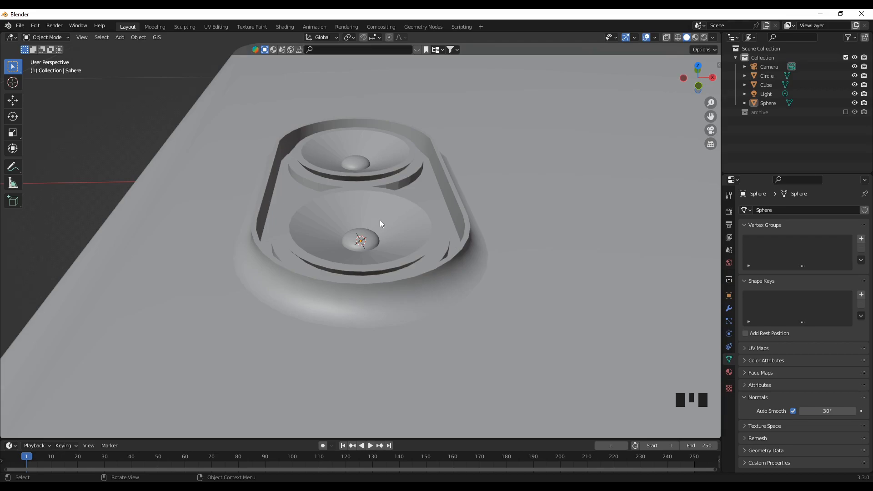
middle_click_drag(365, 268, 342, 291)
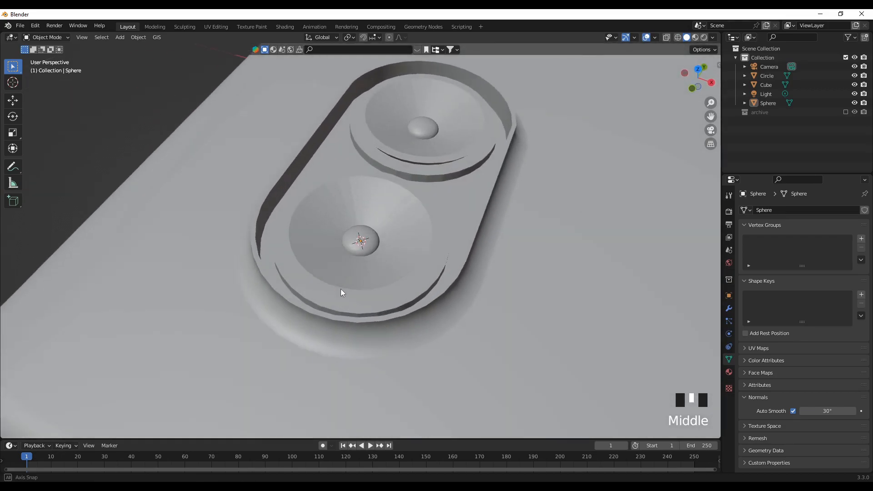
scroll(367, 247, "up", 4)
scroll(367, 247, "down", 3)
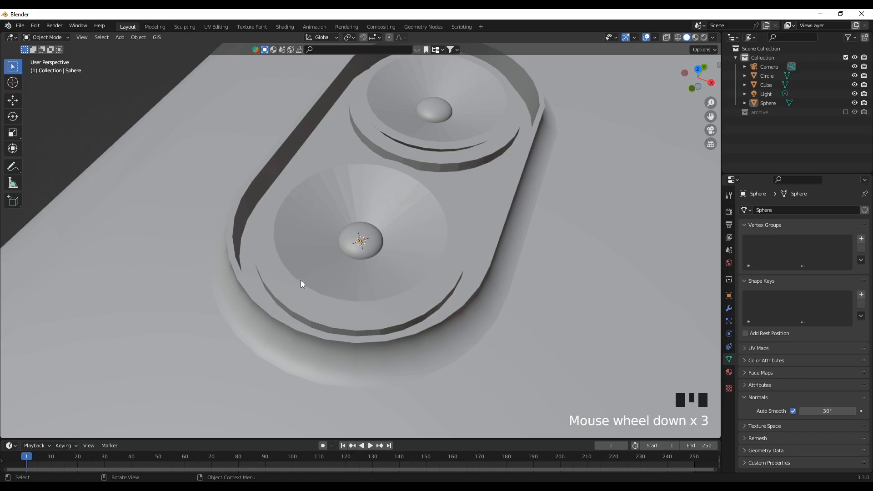
middle_click_drag(299, 285, 386, 247)
scroll(384, 251, "down", 5)
middle_click_drag(484, 255, 465, 272)
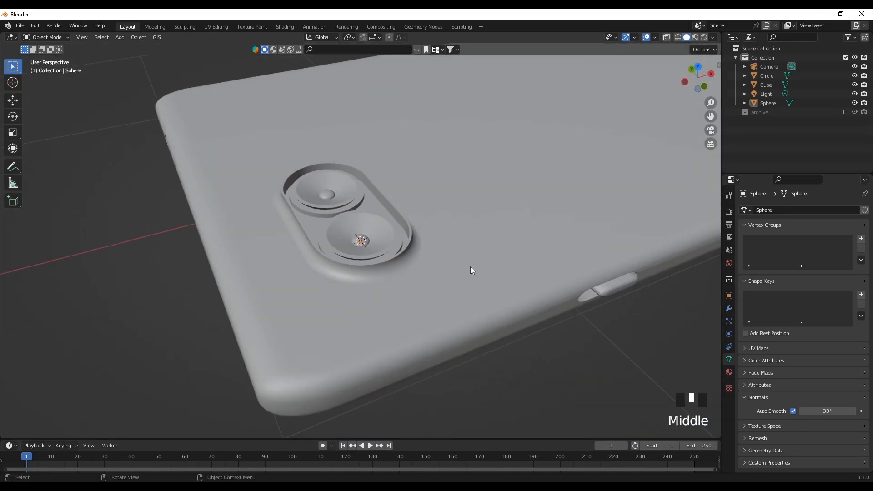
Inspect the phone's screen side, its bottom edge openings and the two side buttons up close.
middle_click_drag(513, 304, 540, 173)
scroll(482, 234, "down", 7)
middle_click_drag(400, 323, 376, 303)
middle_click_drag(373, 353, 374, 305, "shift")
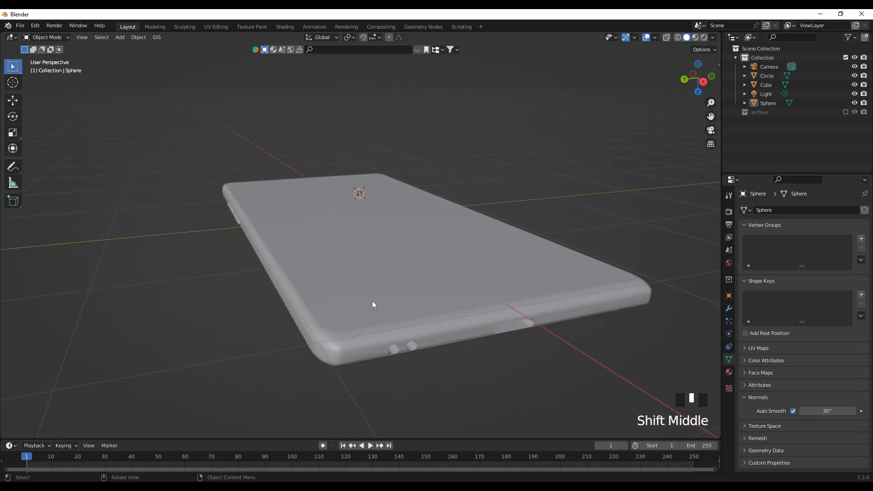
scroll(395, 282, "down", 1)
scroll(396, 272, "down", 2)
scroll(377, 279, "up", 4)
scroll(373, 285, "down", 2)
middle_click_drag(372, 285, 439, 325)
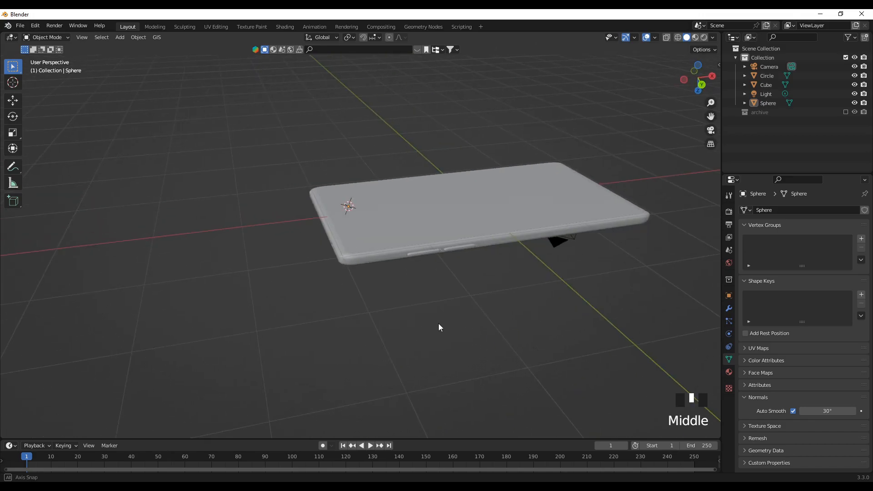
middle_click_drag(435, 252, 370, 277, "shift")
scroll(348, 284, "up", 3)
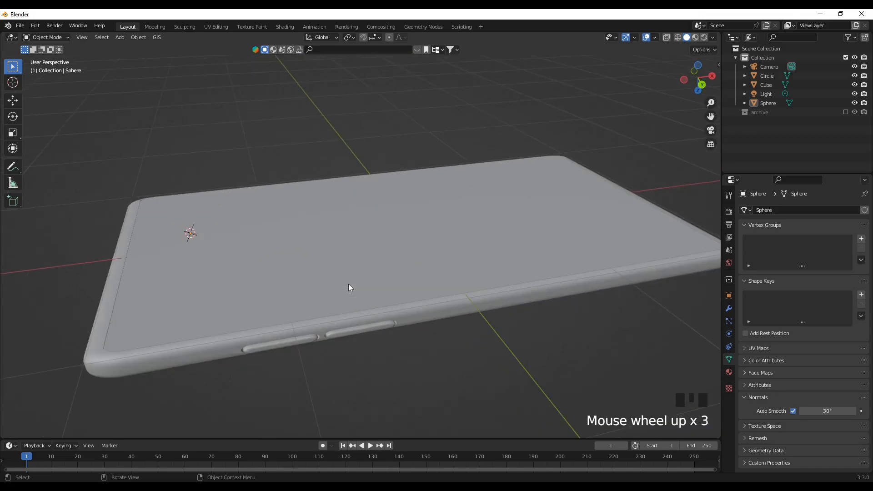
middle_click_drag(336, 360, 360, 320, "shift")
scroll(353, 321, "up", 2)
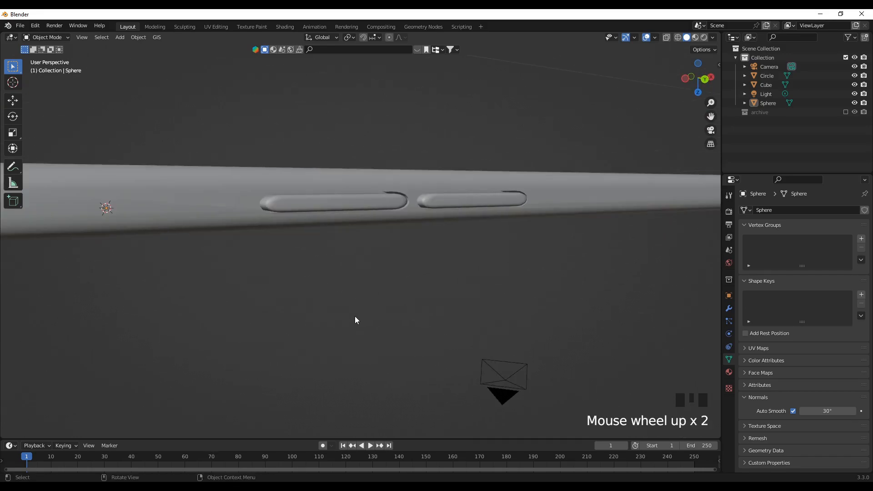
middle_click_drag(338, 303, 618, 356)
scroll(373, 313, "down", 2)
scroll(476, 264, "down", 2)
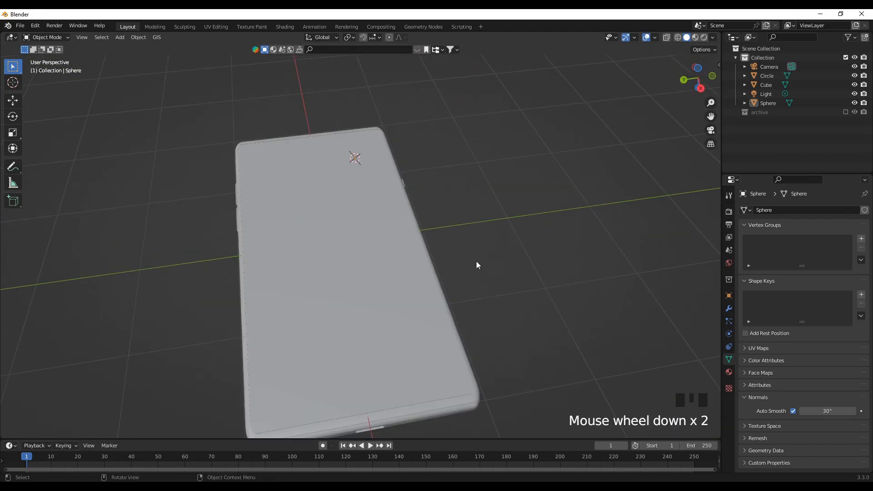
Review the complete phone model from the back, the screen side and the bottom edge.
middle_click_drag(343, 306, 390, 293)
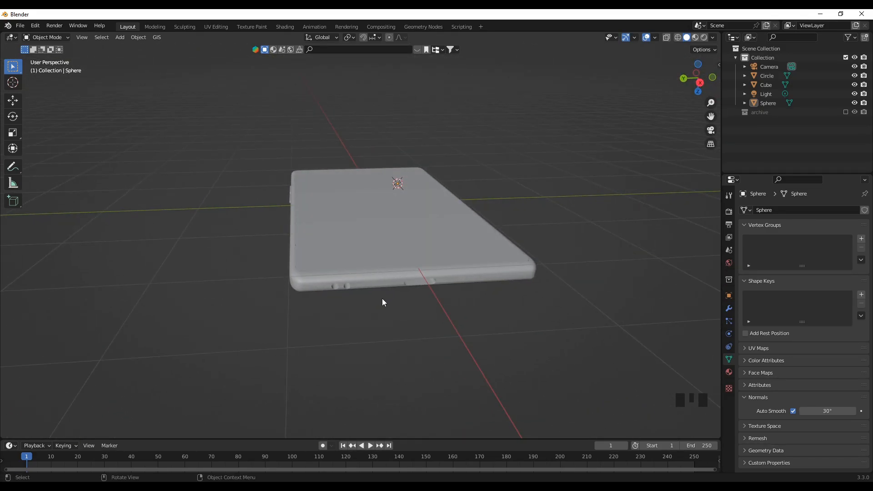
scroll(372, 256, "up", 2)
middle_click_drag(321, 300, 293, 246)
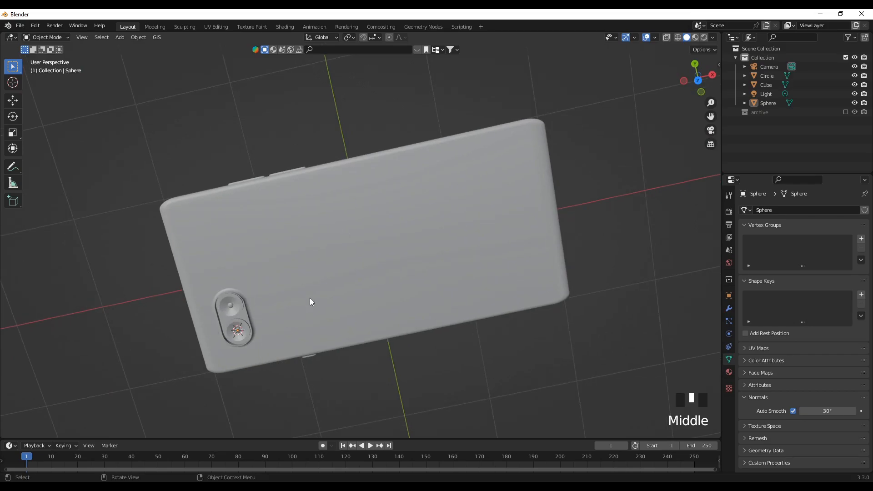
middle_click_drag(318, 279, 227, 391)
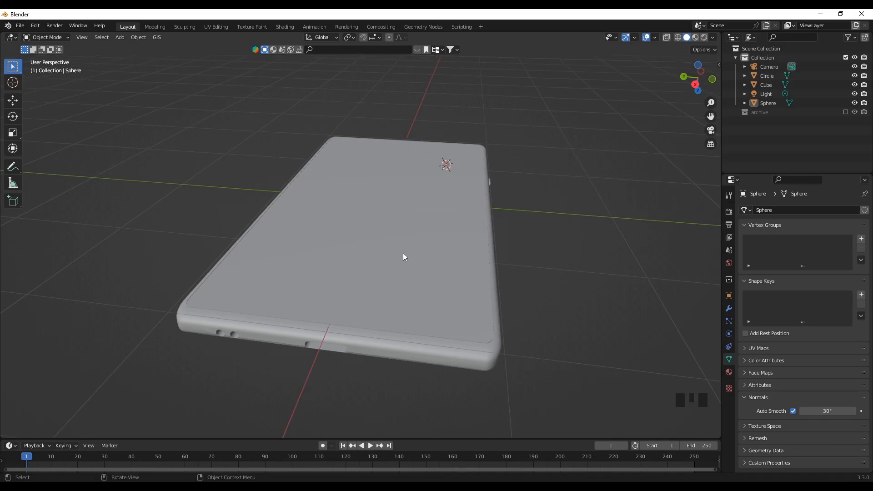
scroll(342, 263, "up", 2)
middle_click_drag(325, 264, 339, 291)
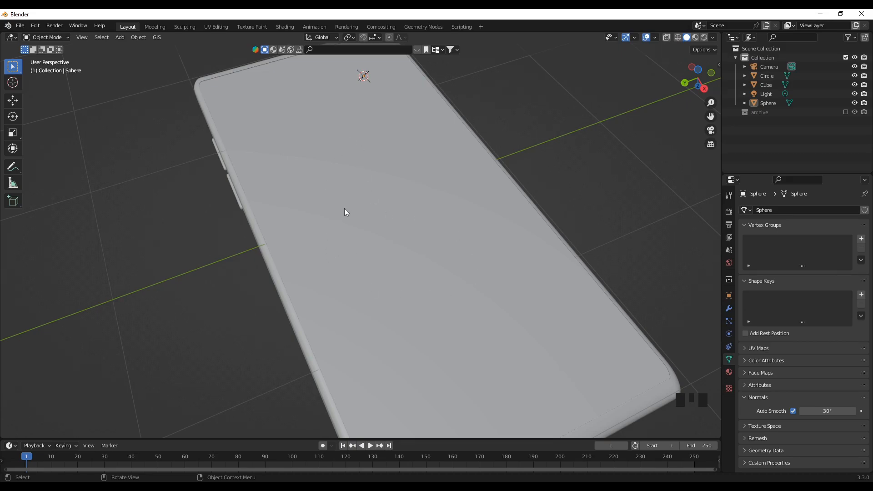
middle_click_drag(353, 214, 334, 129)
scroll(335, 142, "down", 1)
scroll(335, 144, "down", 1)
middle_click_drag(380, 220, 582, 370)
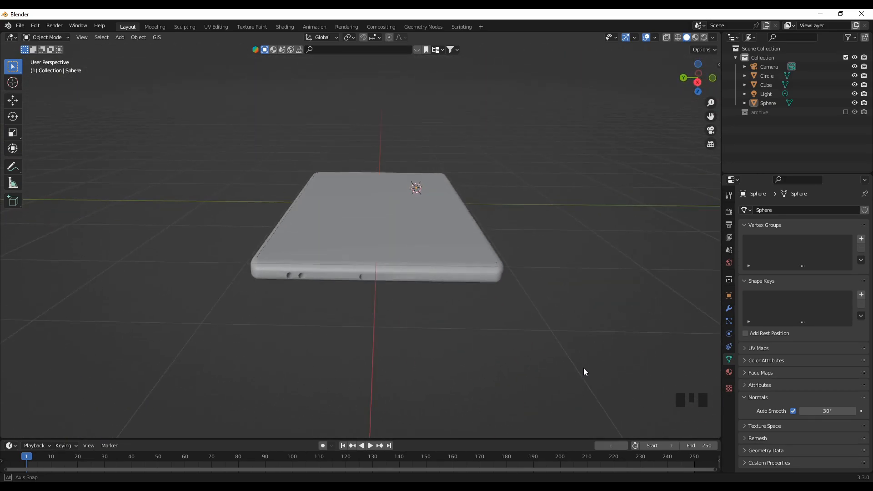
middle_click_drag(546, 341, 579, 295)
scroll(452, 276, "up", 2)
middle_click_drag(452, 276, 462, 296)
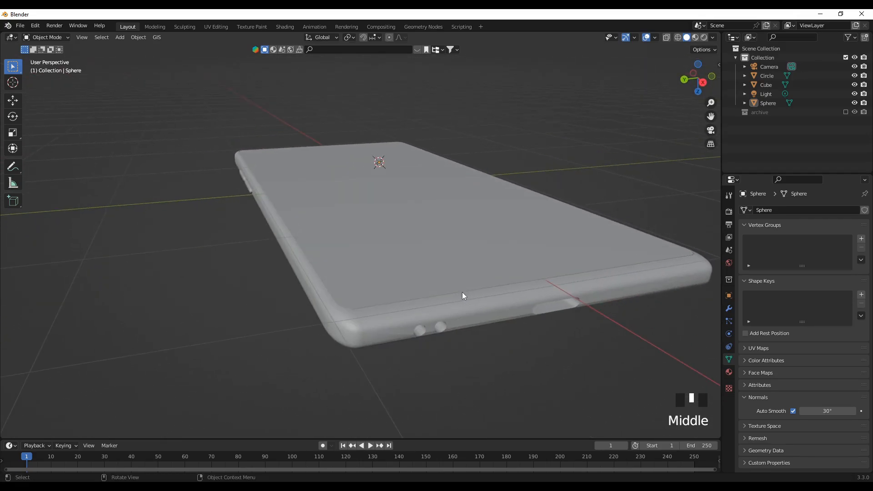